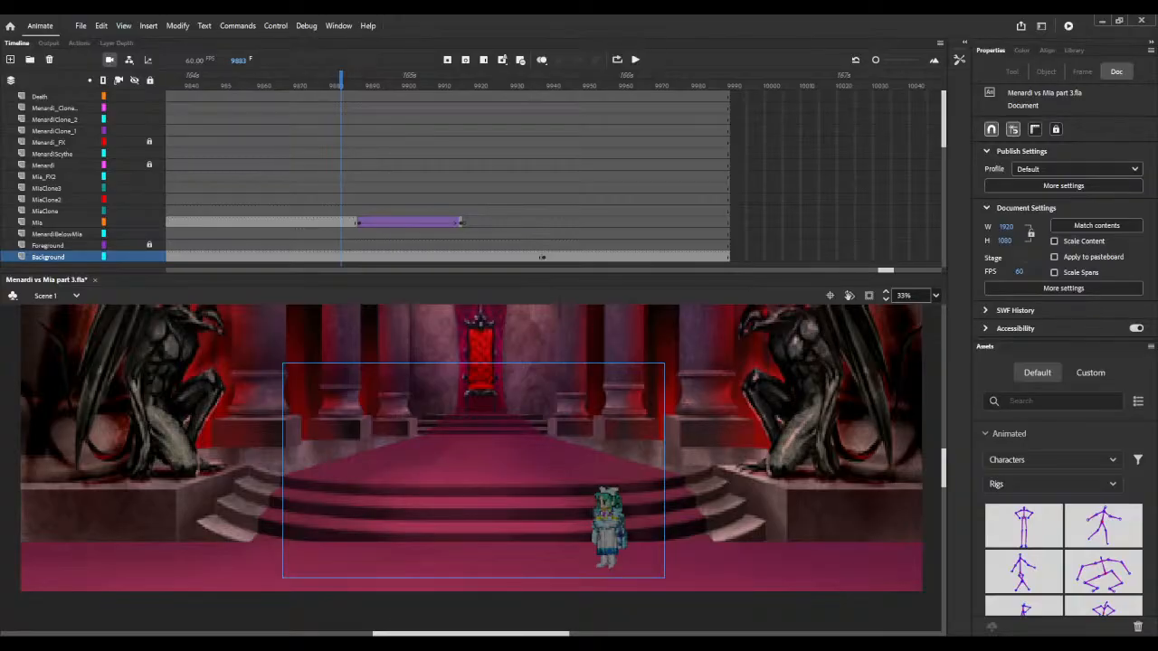
- Play a test of the movie to check the scene
{"action": "key", "text": "ctrl+Return"}
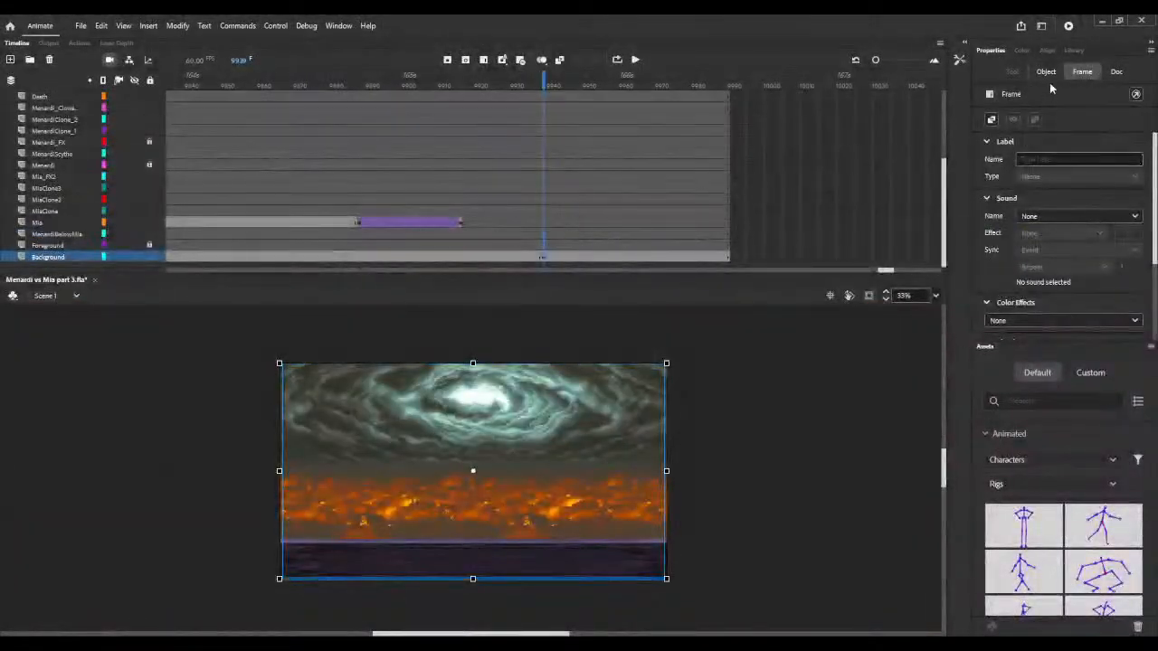
- Compare blend modes such as Add, Layer, Darken and Overlay on the Burning_gif instance at frame 9939 and set its blend to Lighten
{"action": "left_click", "coordinate": [1046, 73]}
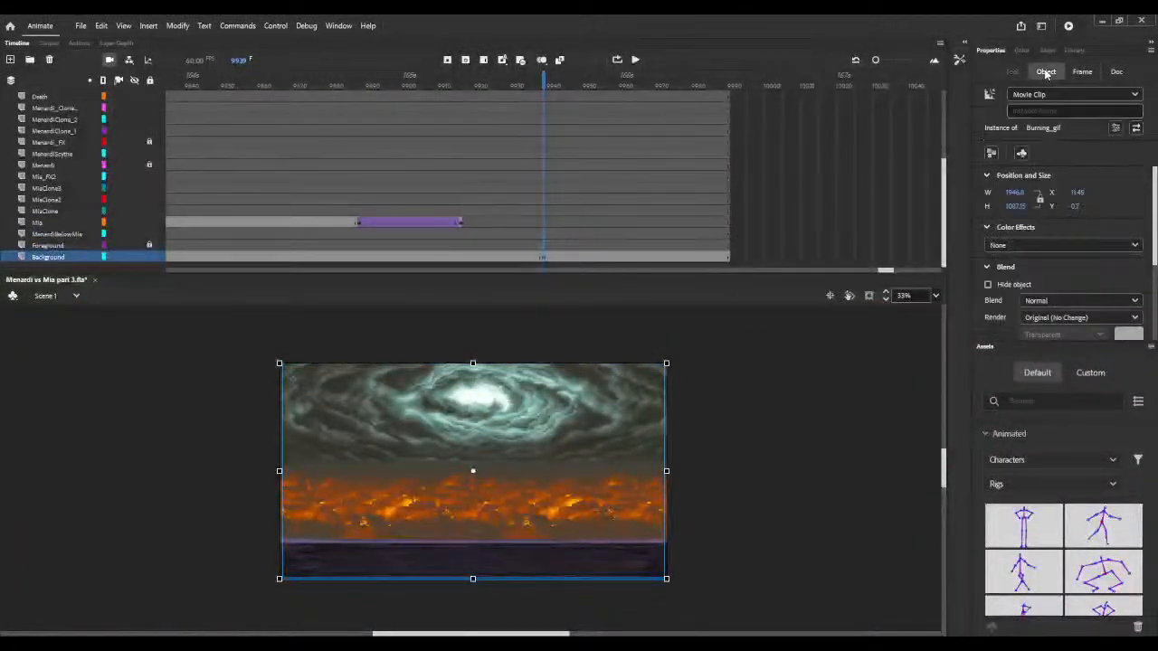
{"action": "left_click", "coordinate": [1036, 452]}
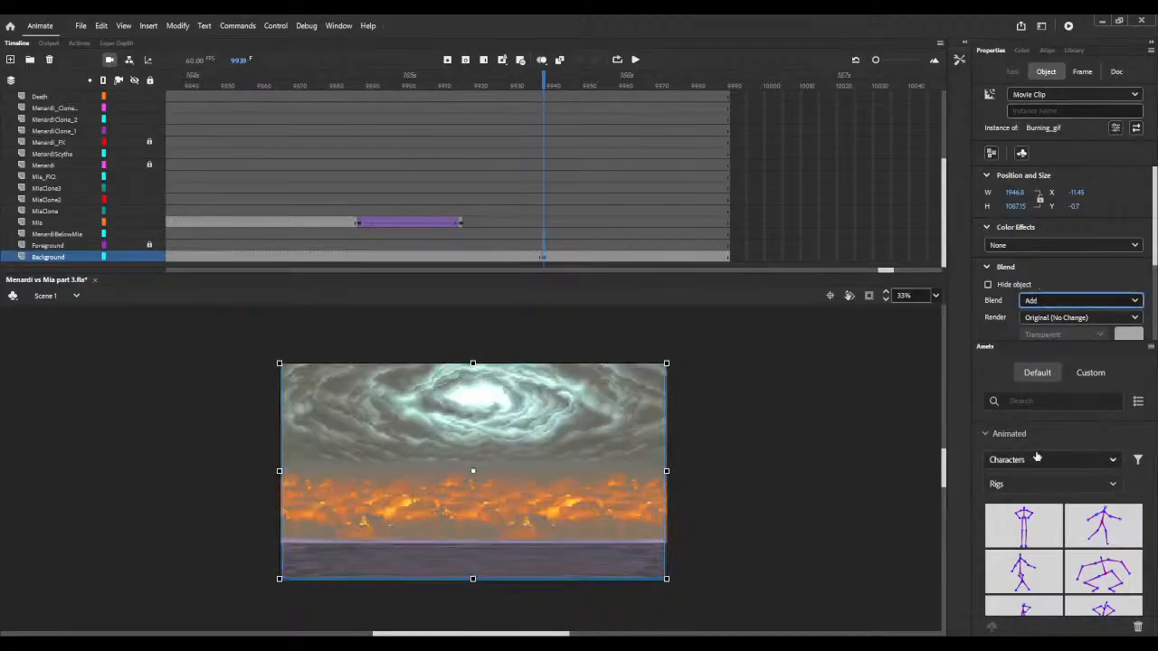
{"action": "left_click", "coordinate": [1077, 300]}
{"action": "left_click", "coordinate": [1049, 318]}
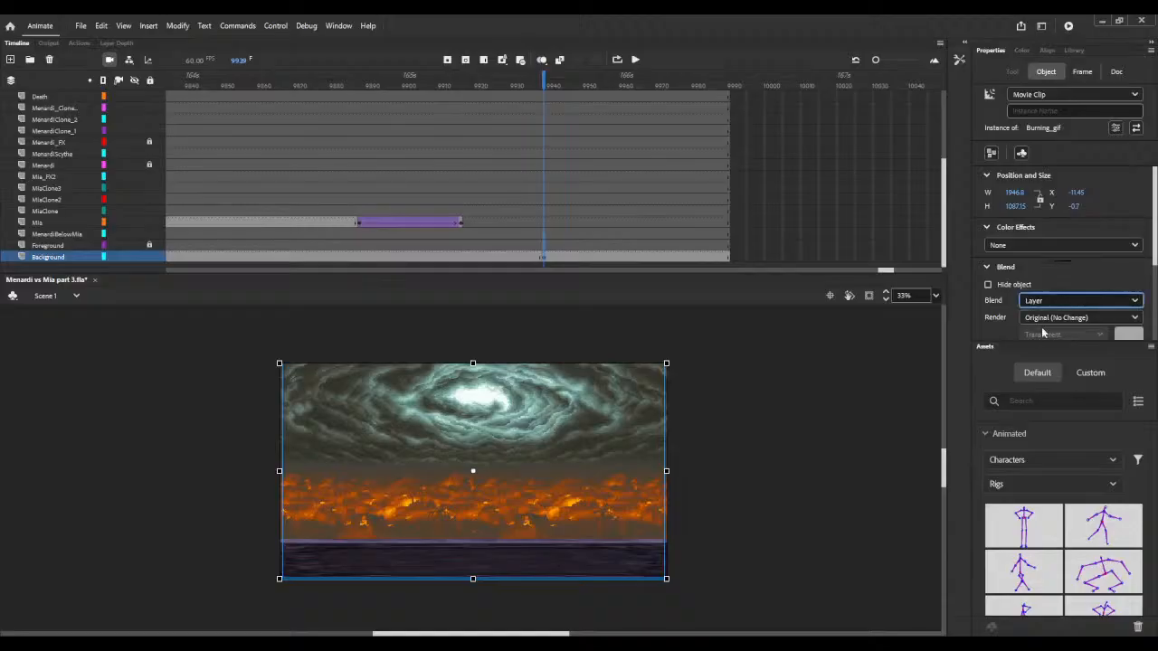
{"action": "key", "text": "Down"}
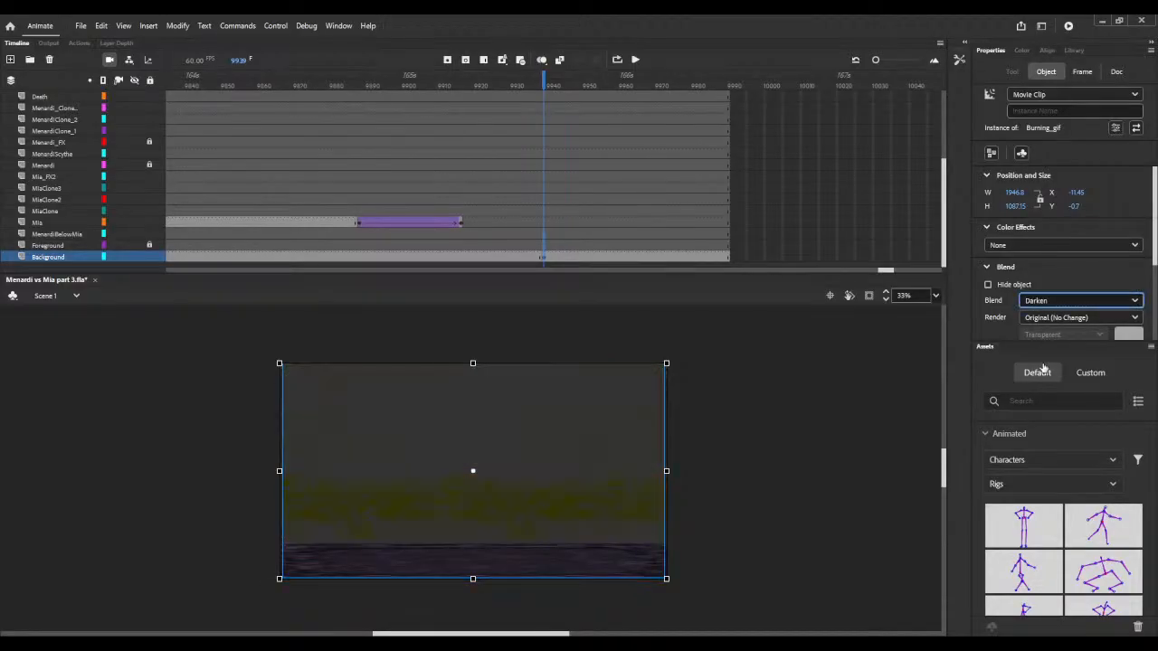
{"action": "key", "text": "Down"}
{"action": "key", "text": "Down"}
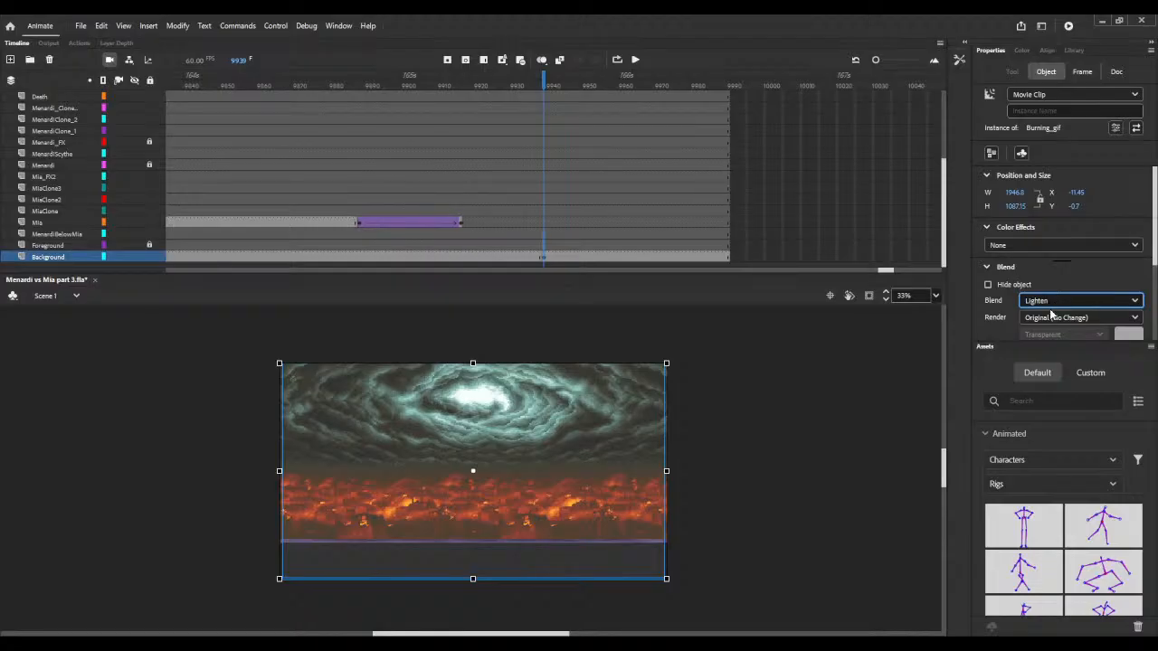
{"action": "key", "text": "Down"}
{"action": "key", "text": "Down"}
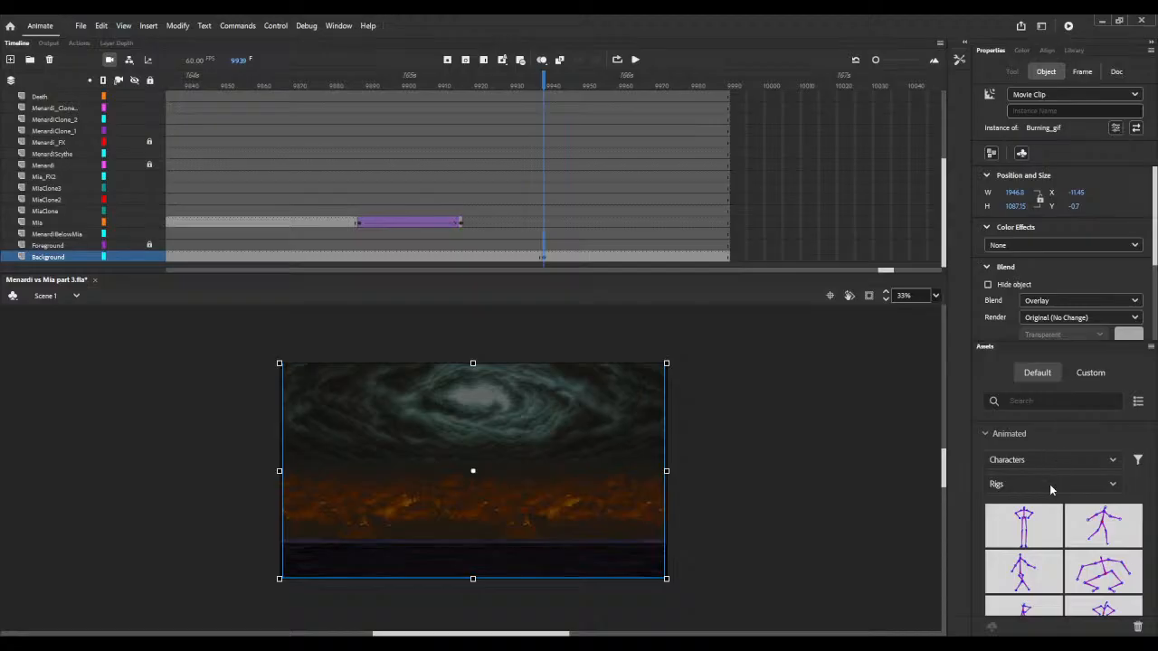
{"action": "key", "text": "Up"}
{"action": "key", "text": "Up"}
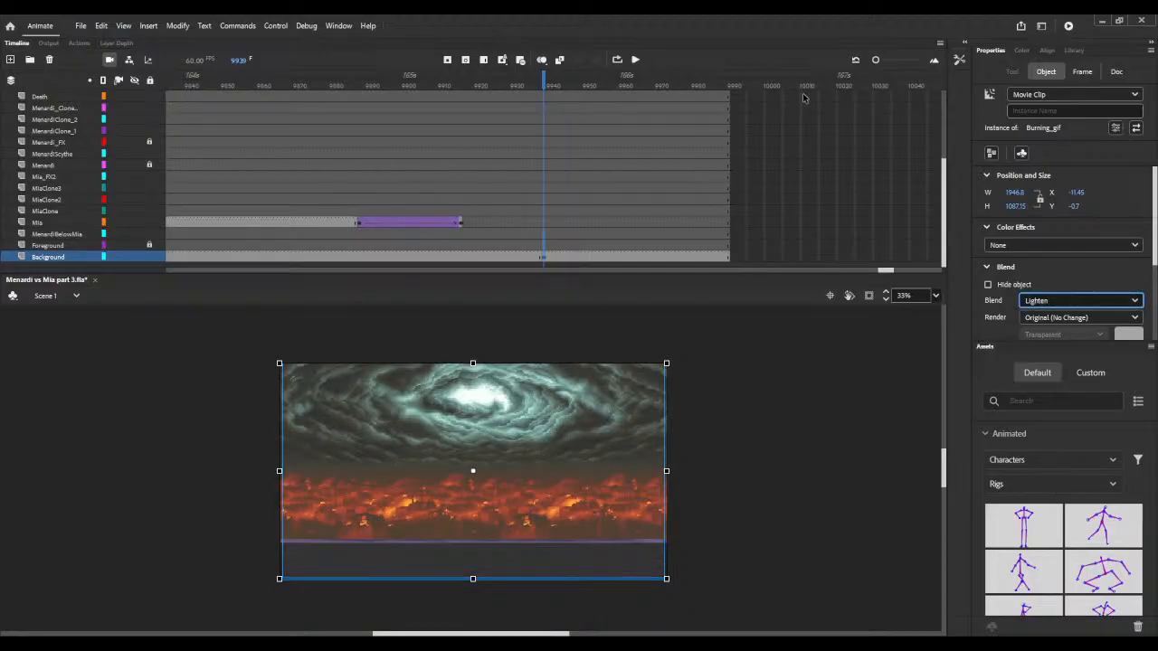
{"action": "left_click", "coordinate": [720, 540]}
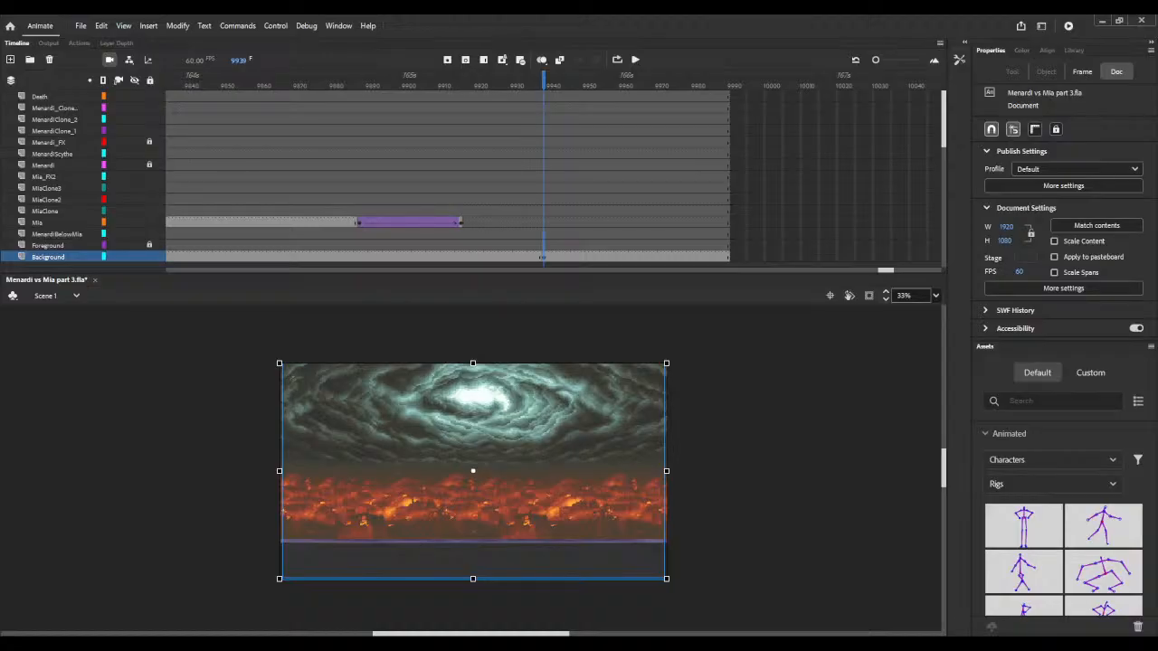
- Preview the movie in a test window, close it, and select the Background layer's frame near 9939
{"action": "key", "text": "ctrl+Return"}
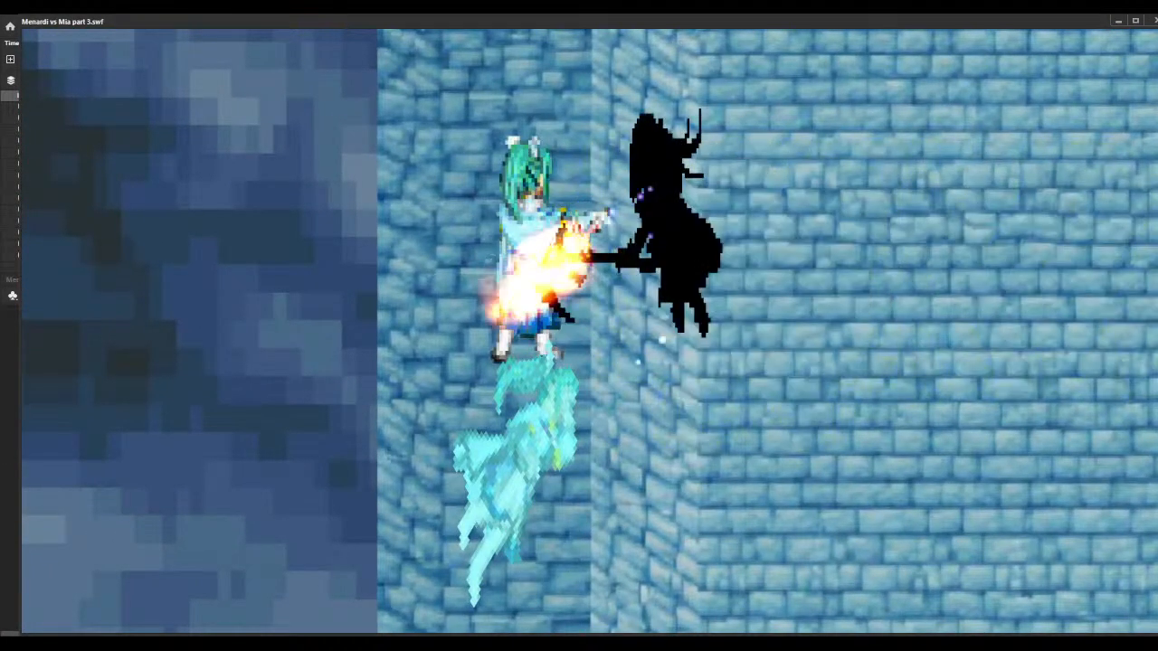
{"action": "left_click", "coordinate": [1151, 21]}
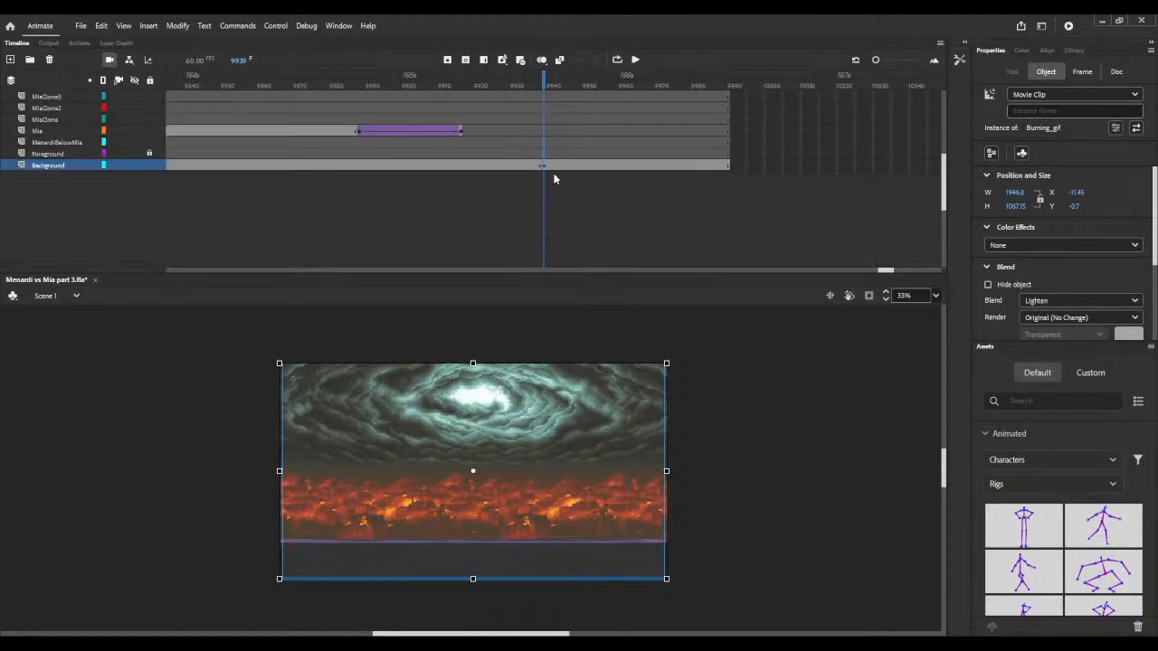
{"action": "left_click", "coordinate": [548, 166]}
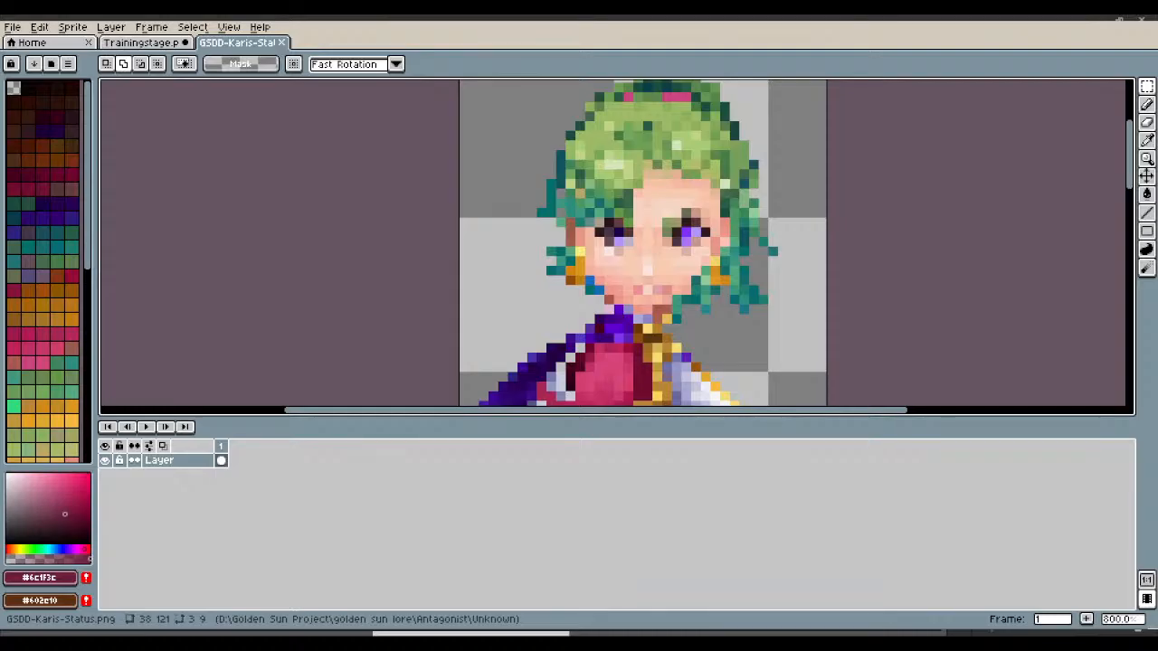
- Create a new 1920 × 1920 px RGBA sprite with a transparent background
{"action": "left_click", "coordinate": [13, 26]}
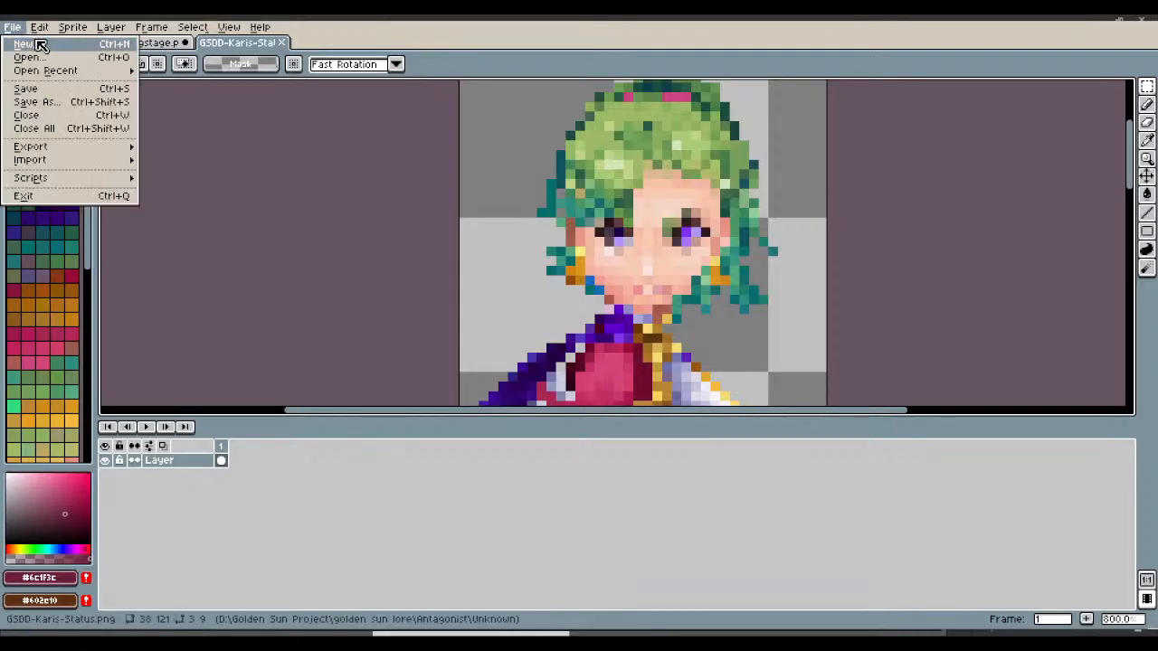
{"action": "left_click", "coordinate": [33, 40]}
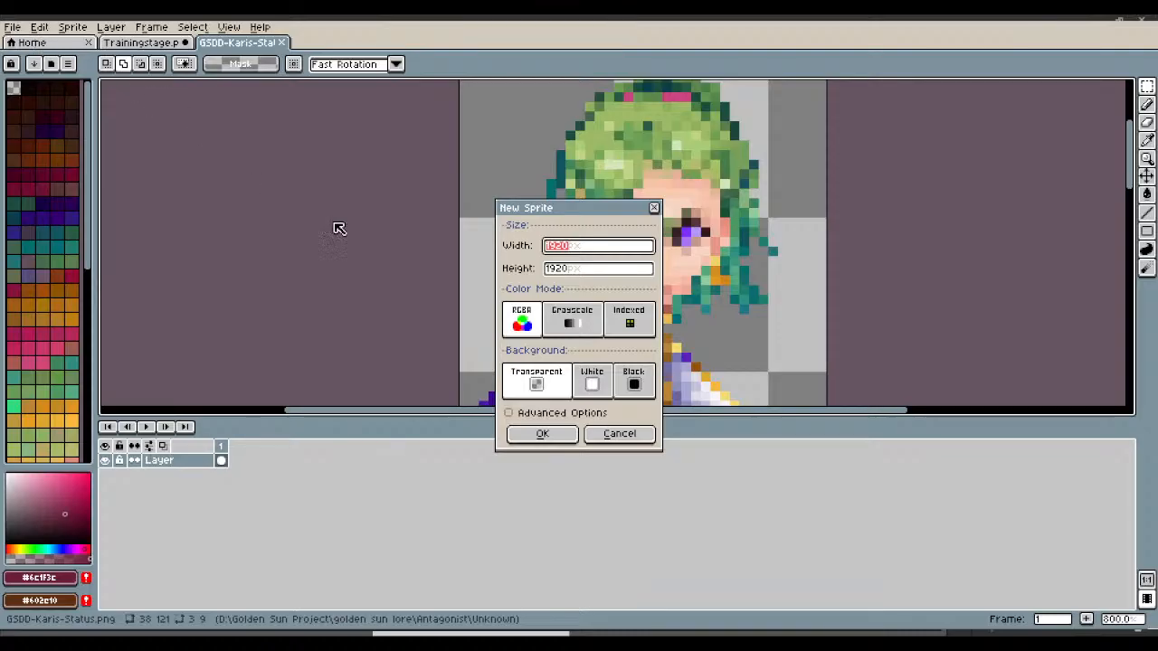
{"action": "left_click", "coordinate": [540, 434]}
{"action": "scroll", "coordinate": [452, 155], "scroll_direction": "down", "scroll_amount": 3}
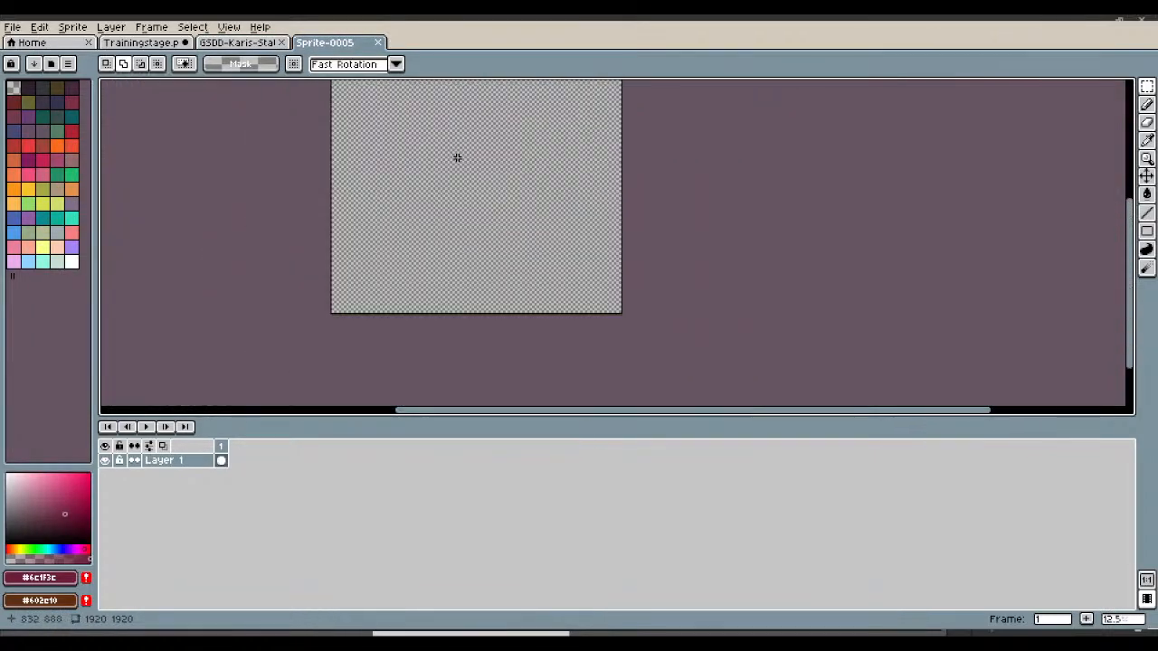
{"action": "scroll", "coordinate": [467, 200], "scroll_direction": "up", "scroll_amount": 2}
{"action": "left_click_drag", "start_coordinate": [1131, 284], "coordinate": [1120, 239]}
{"action": "scroll", "coordinate": [861, 251], "scroll_direction": "down", "scroll_amount": 2}
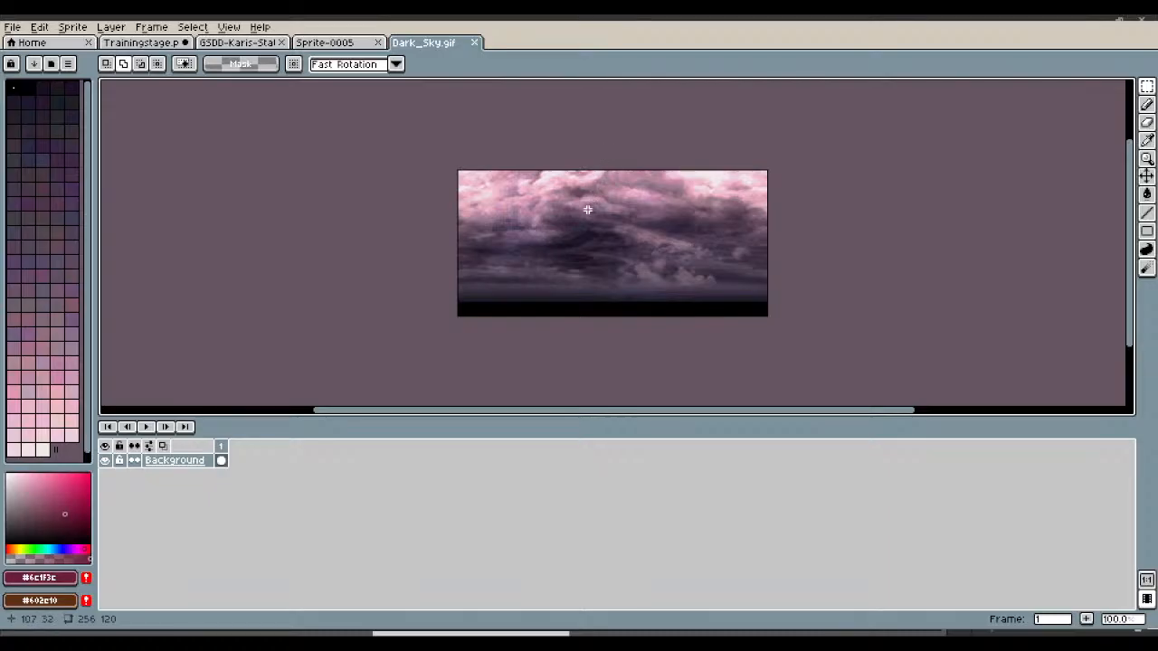
{"action": "scroll", "coordinate": [544, 246], "scroll_direction": "up", "scroll_amount": 2}
{"action": "scroll", "coordinate": [544, 245], "scroll_direction": "down", "scroll_amount": 2}
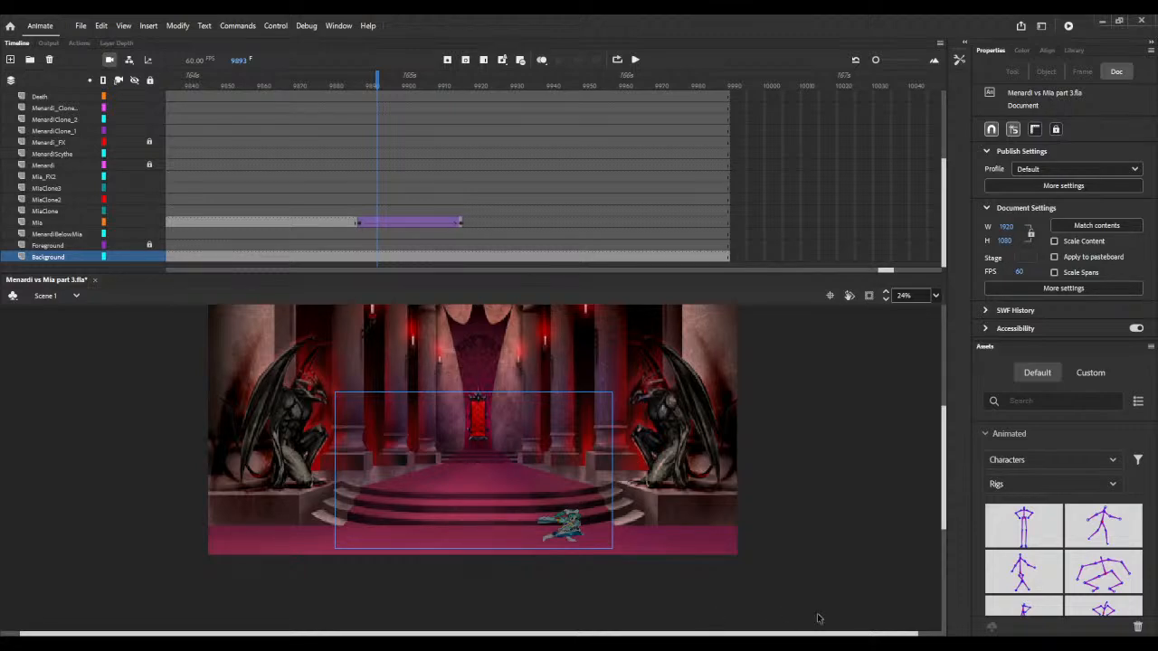
- Go back through the earlier scenes to frame 1566 and examine its cloudy sky and ice ground background up close
{"action": "left_click_drag", "start_coordinate": [868, 273], "coordinate": [490, 273]}
{"action": "left_click", "coordinate": [384, 80]}
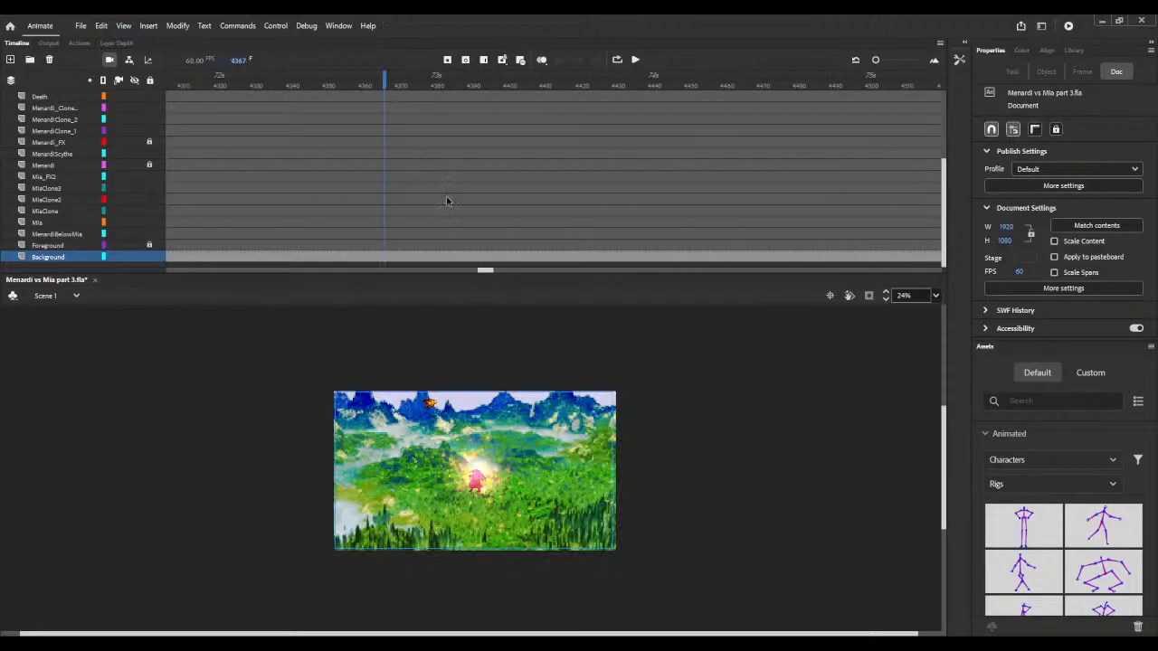
{"action": "left_click_drag", "start_coordinate": [489, 268], "coordinate": [284, 270]}
{"action": "left_click", "coordinate": [341, 78]}
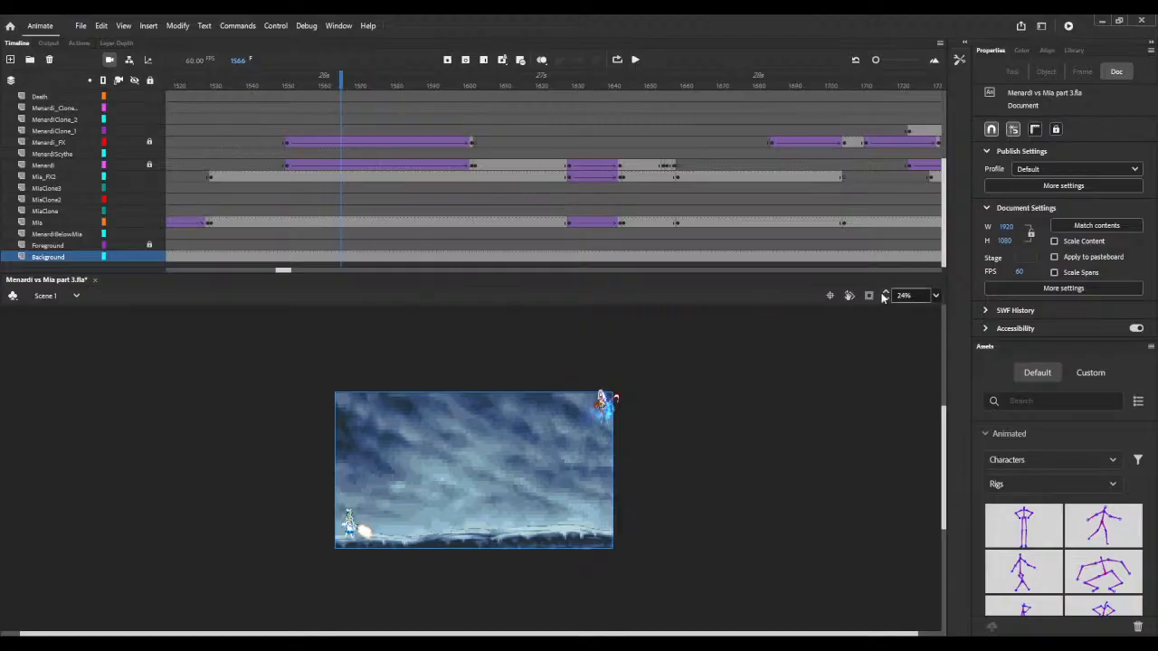
{"action": "scroll", "coordinate": [889, 295], "scroll_direction": "up", "scroll_amount": 10}
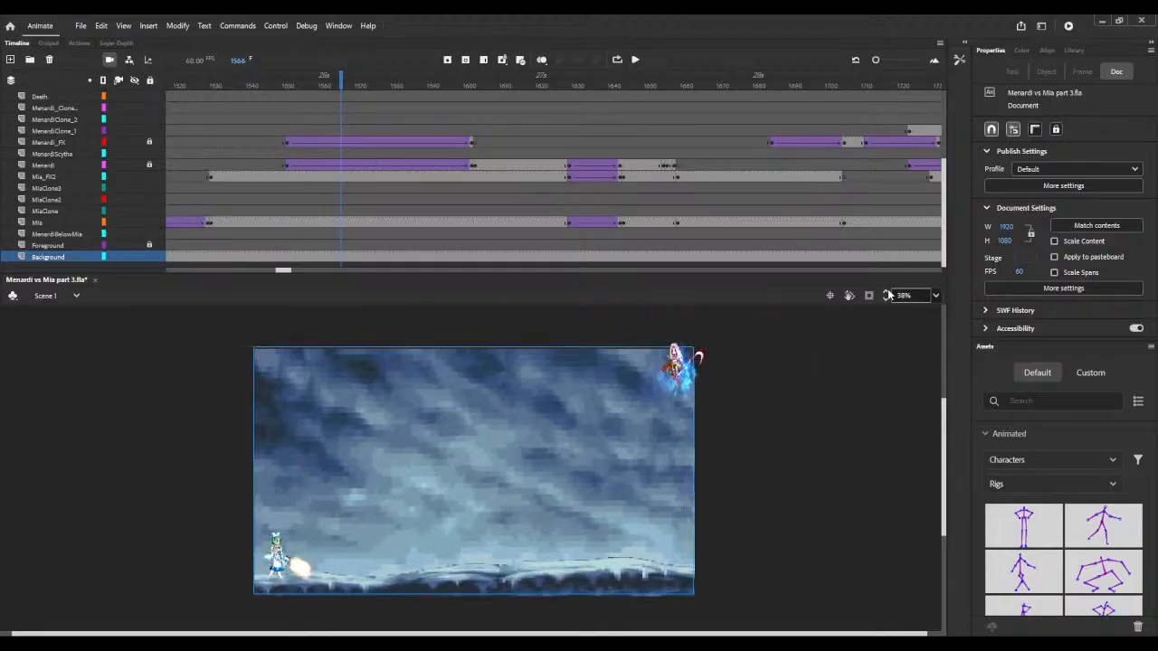
{"action": "scroll", "coordinate": [889, 295], "scroll_direction": "up", "scroll_amount": 10}
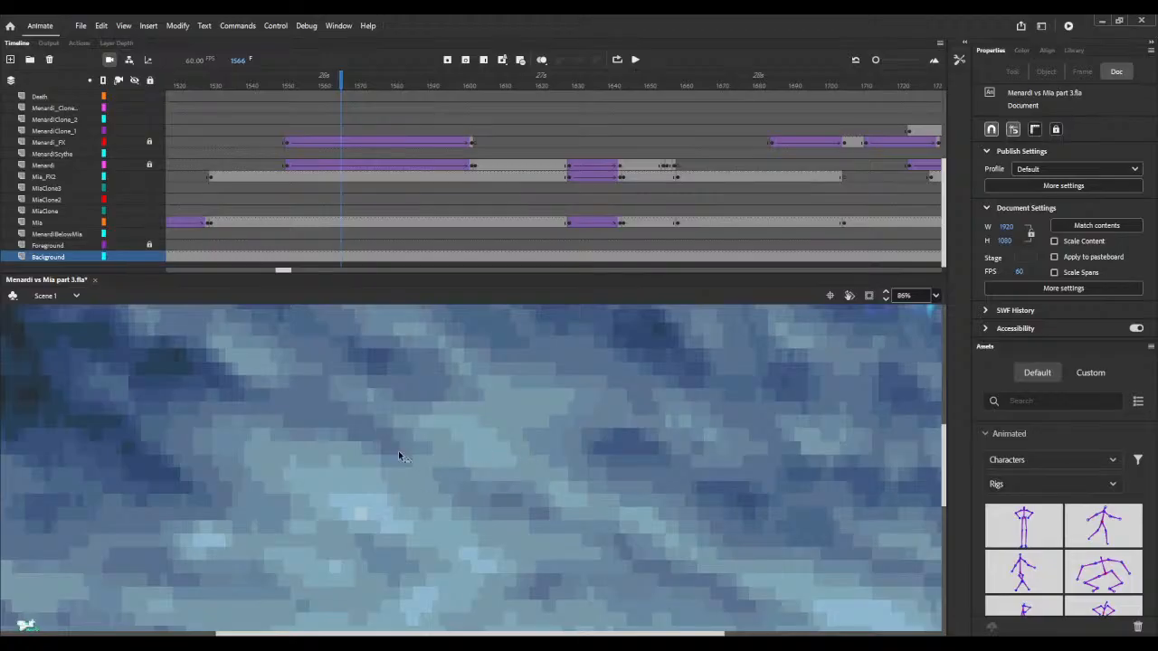
{"action": "scroll", "coordinate": [461, 450], "scroll_direction": "down", "scroll_amount": 3}
{"action": "scroll", "coordinate": [461, 449], "scroll_direction": "up", "scroll_amount": 1}
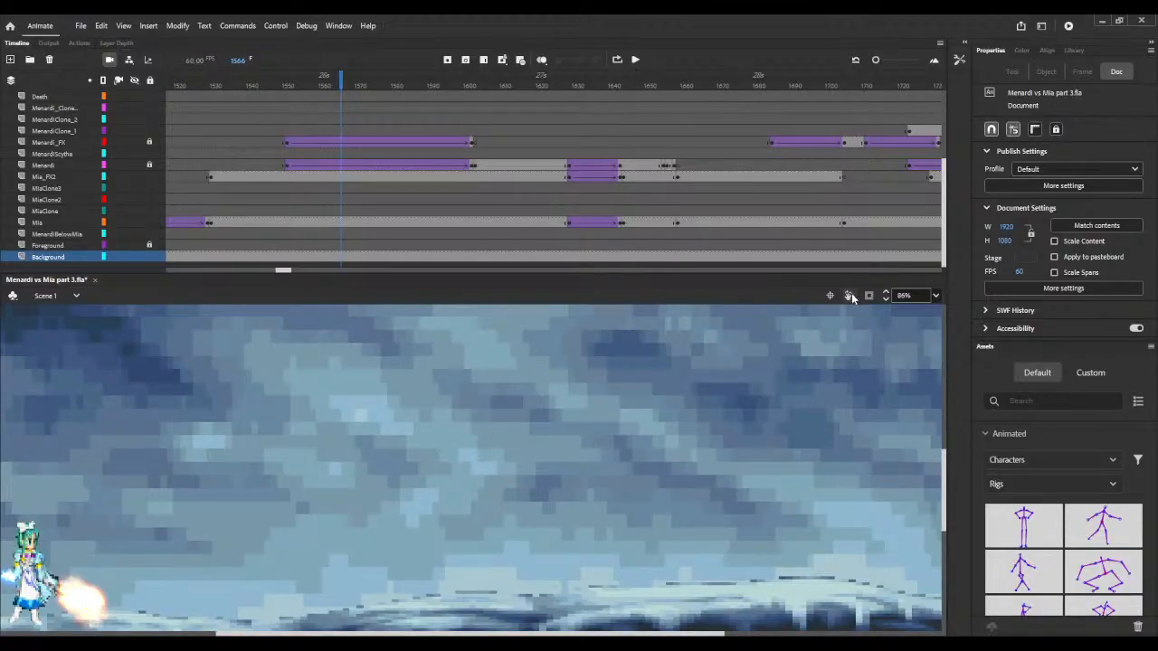
{"action": "left_click", "coordinate": [886, 298]}
{"action": "left_click", "coordinate": [886, 302]}
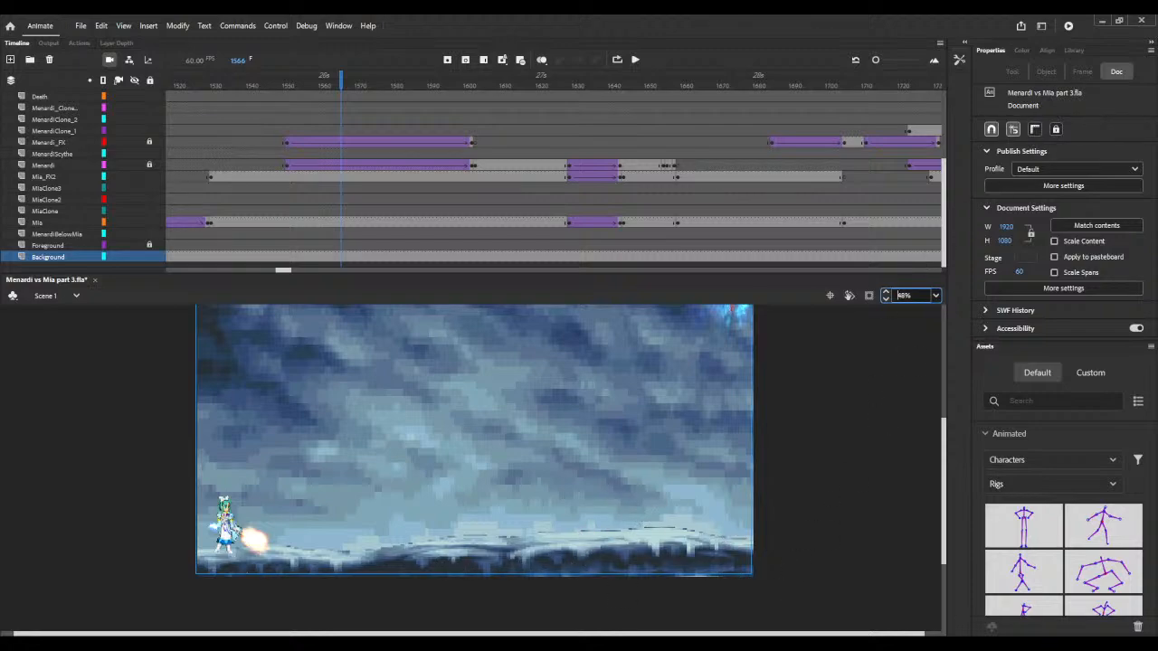
- Switch to Aseprite and rename the layer of Sprite-0005 as BackGround
{"action": "left_click", "coordinate": [793, 625]}
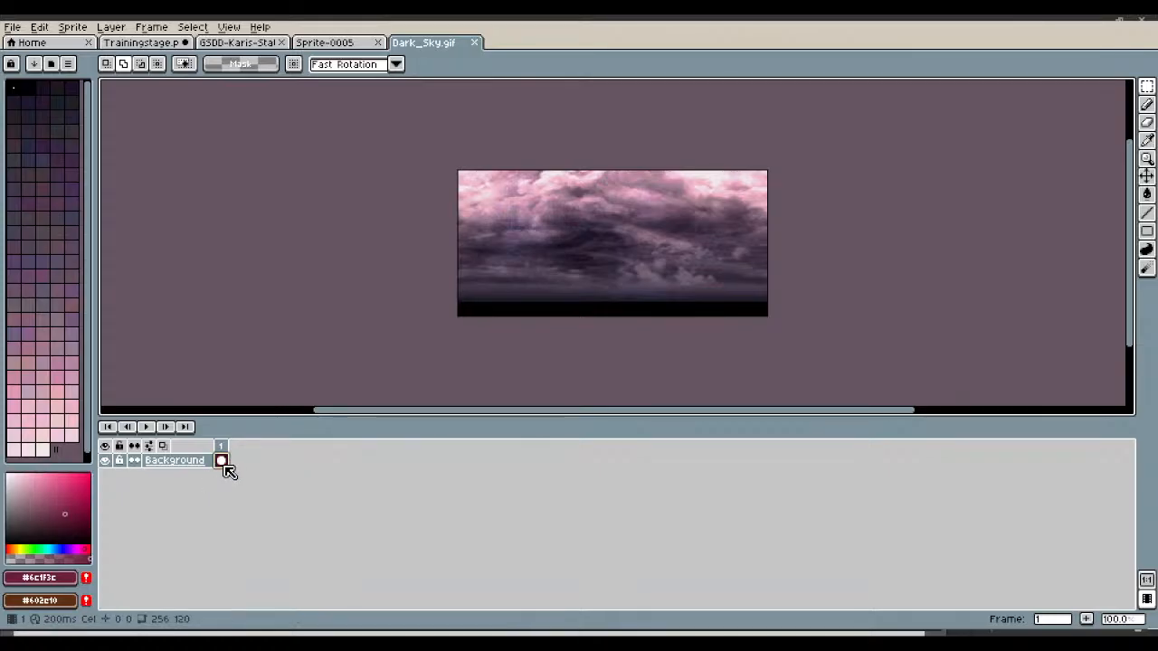
{"action": "left_click", "coordinate": [353, 47]}
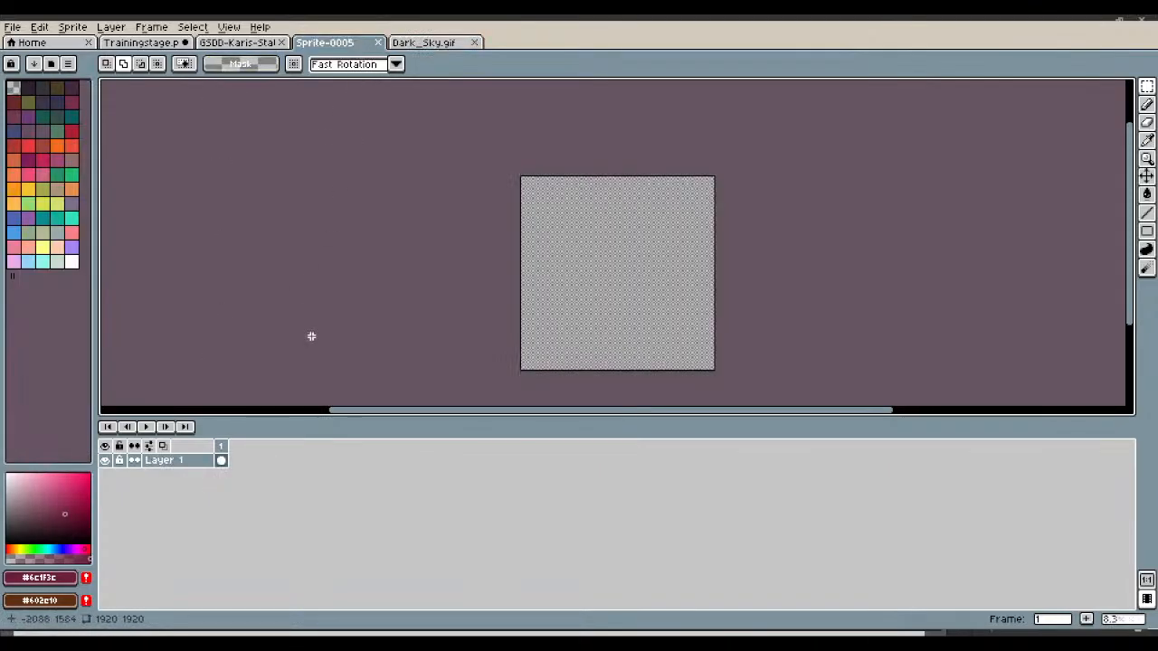
{"action": "double_click", "coordinate": [195, 467]}
{"action": "type", "text": "BackGround"}
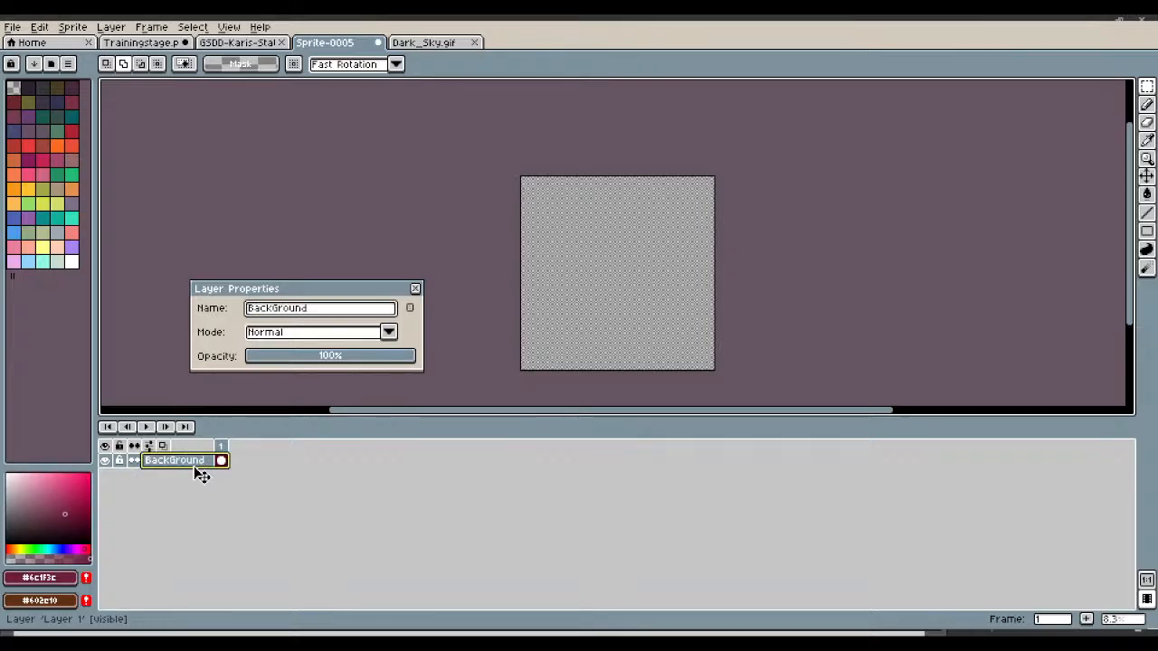
{"action": "left_click", "coordinate": [415, 288]}
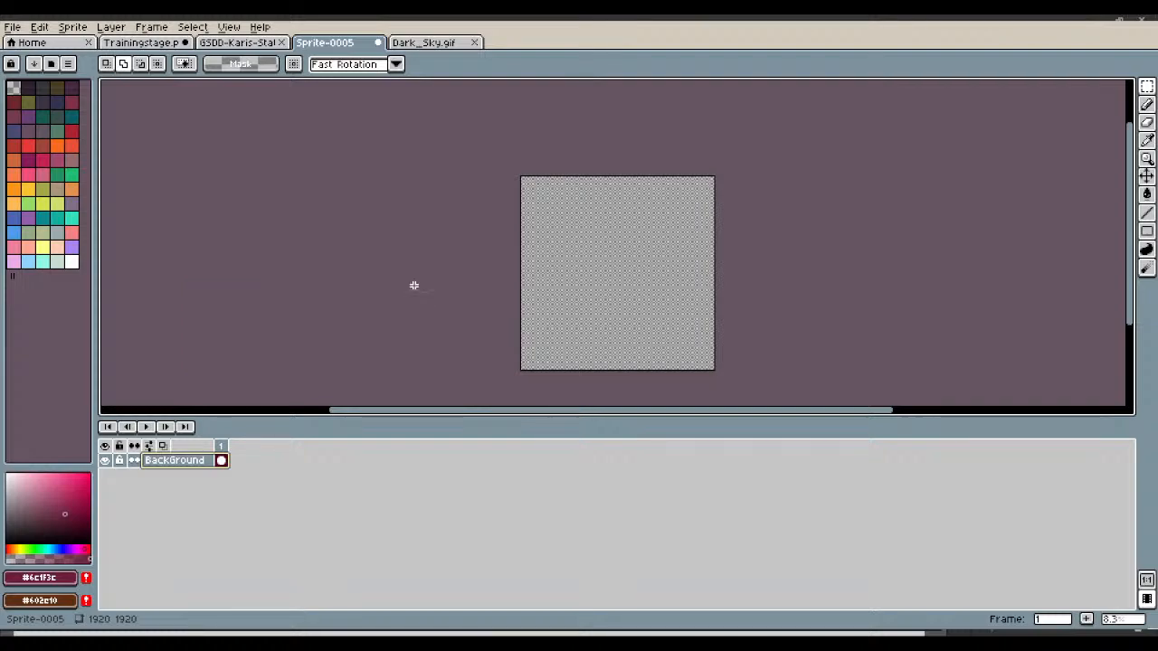
- Try pasting the copied cel into the BackGround layer of Sprite-0005, and undo the paste
{"action": "key", "text": "ctrl+v"}
{"action": "key", "text": "ctrl+z"}
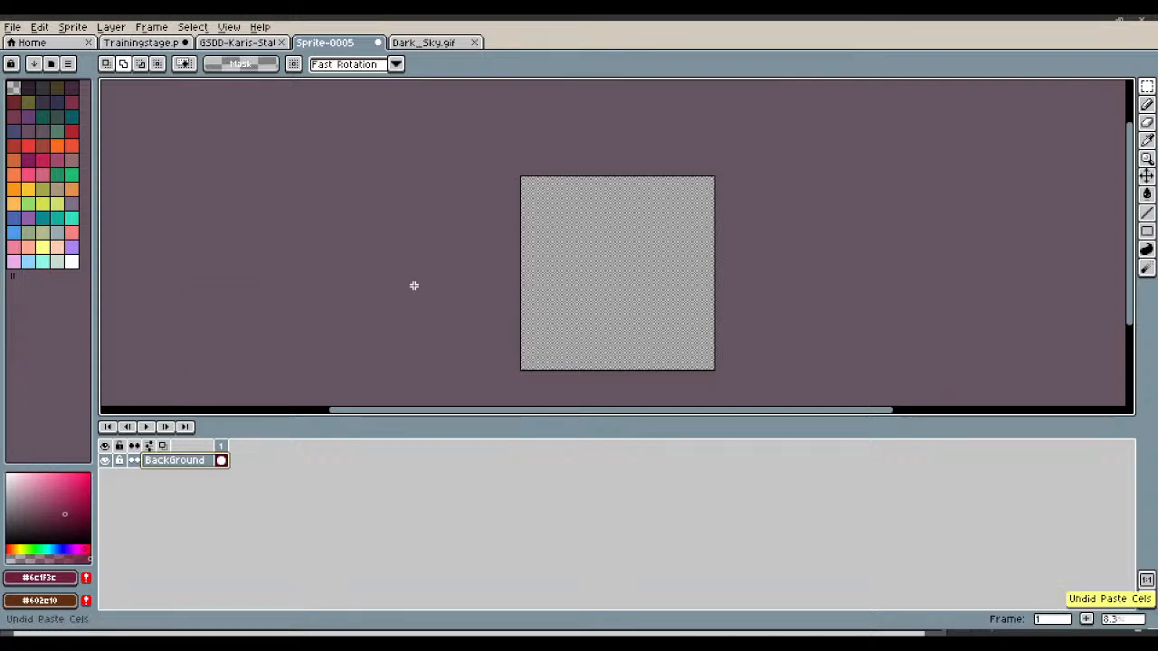
- Resize the sprite to a height of 1080 px, keeping the width at 1920 px
{"action": "scroll", "coordinate": [414, 286], "scroll_direction": "up", "scroll_amount": 2}
{"action": "scroll", "coordinate": [416, 286], "scroll_direction": "down", "scroll_amount": 1}
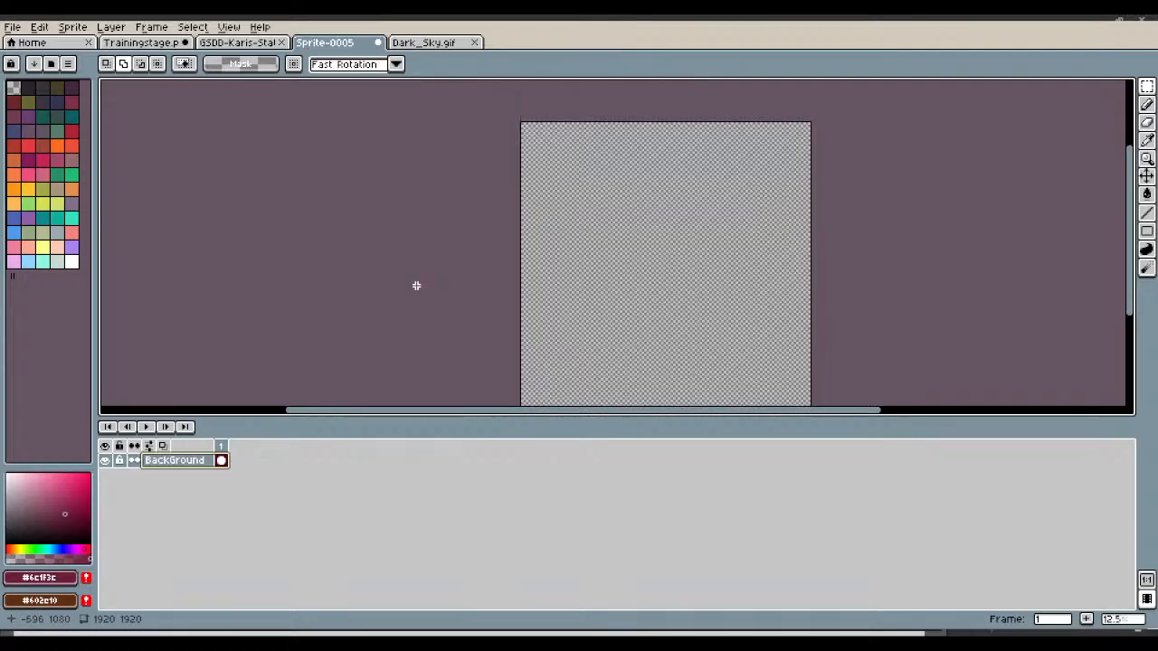
{"action": "left_click", "coordinate": [12, 27]}
{"action": "left_click", "coordinate": [55, 28]}
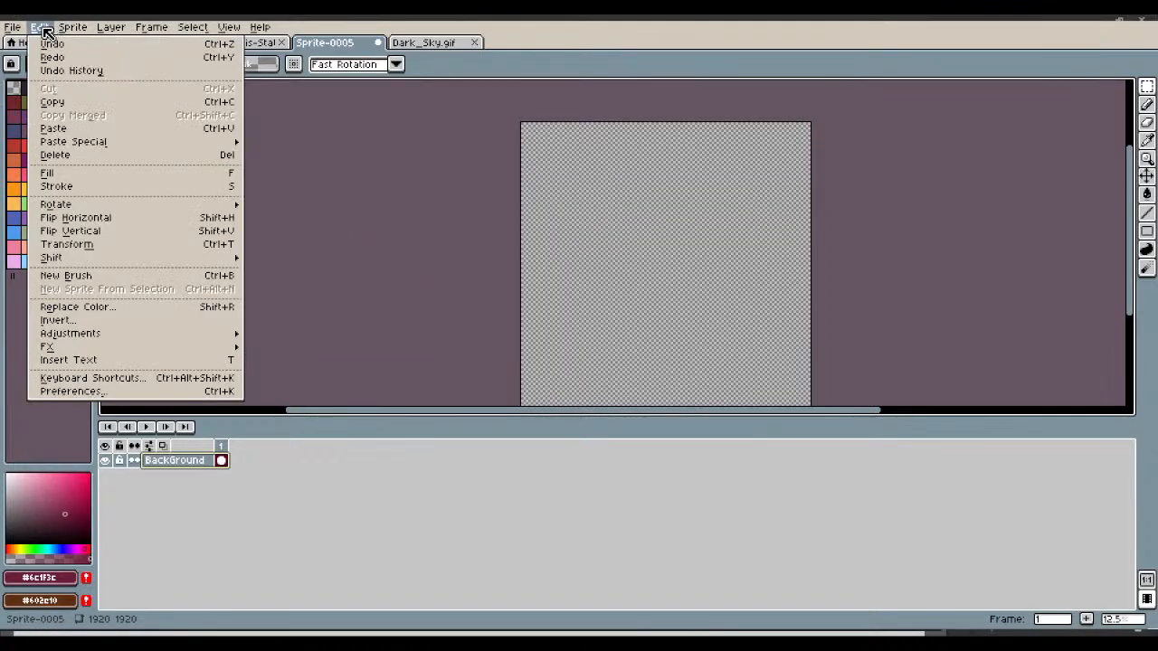
{"action": "mouse_move", "coordinate": [81, 36]}
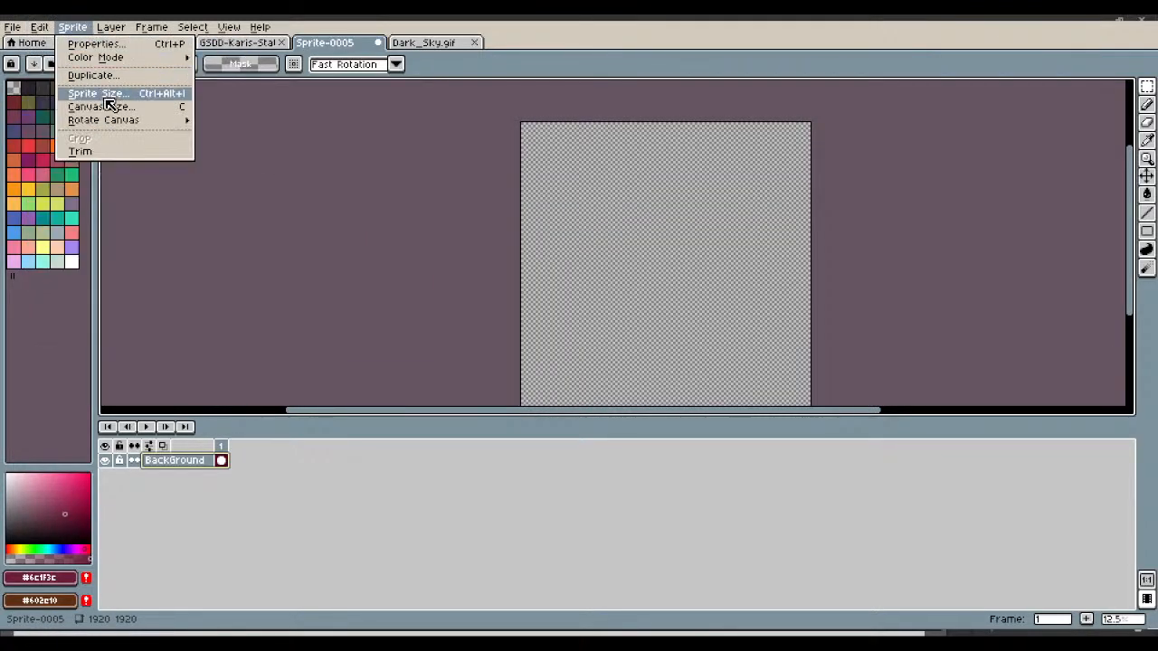
{"action": "mouse_move", "coordinate": [116, 121]}
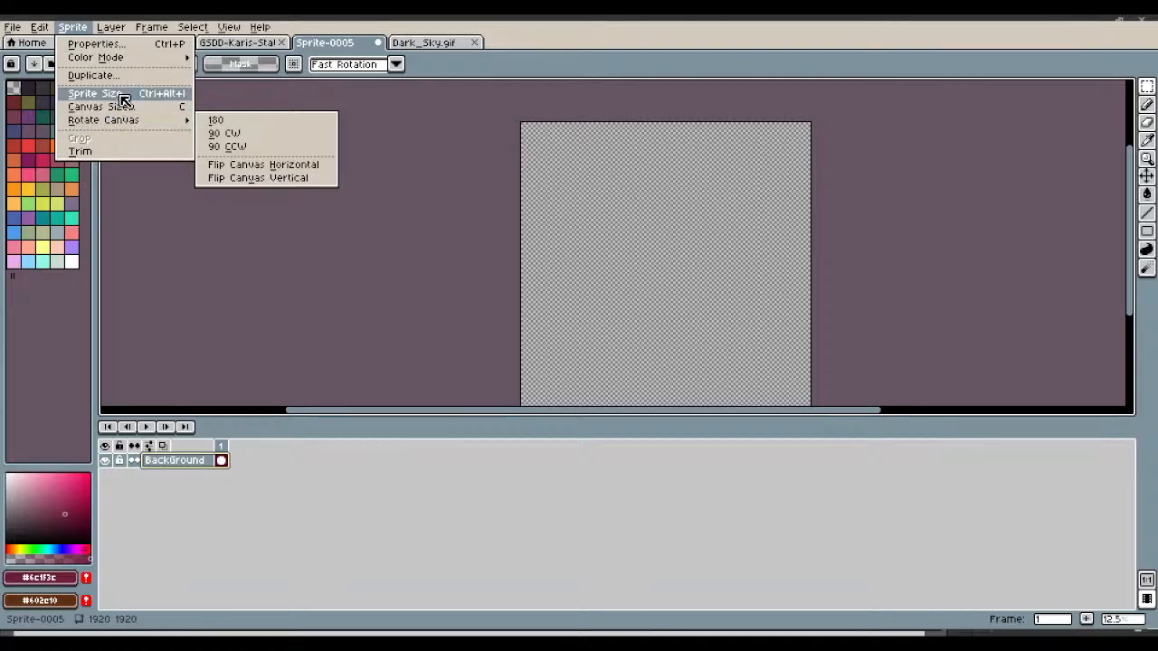
{"action": "left_click", "coordinate": [95, 94]}
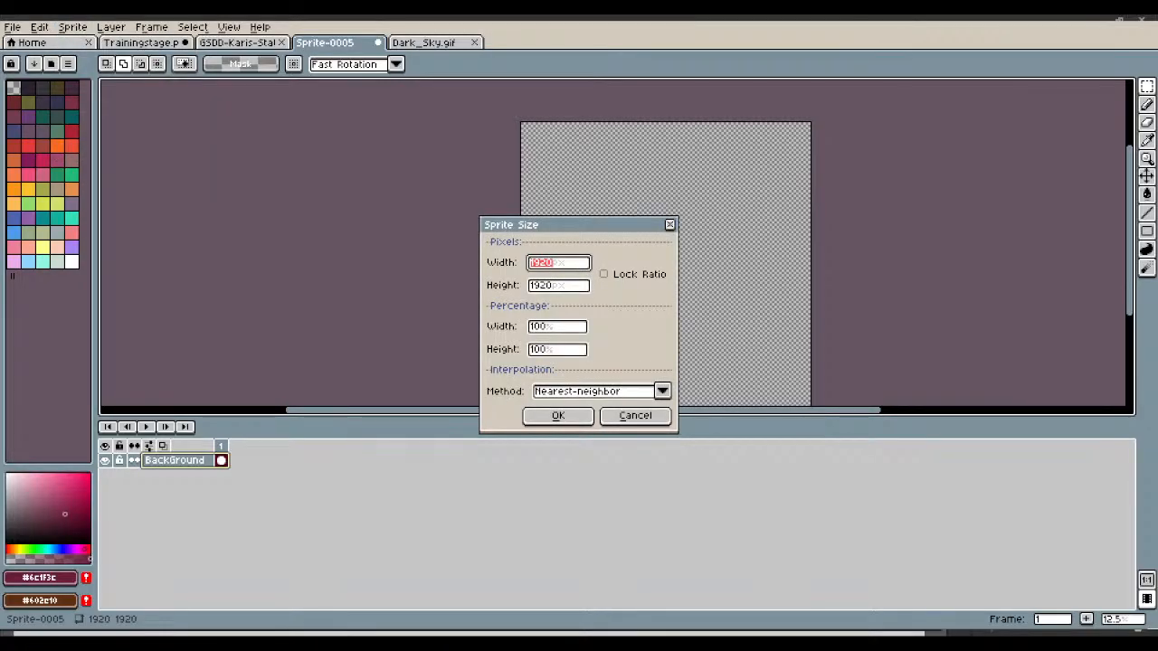
{"action": "left_click", "coordinate": [583, 288]}
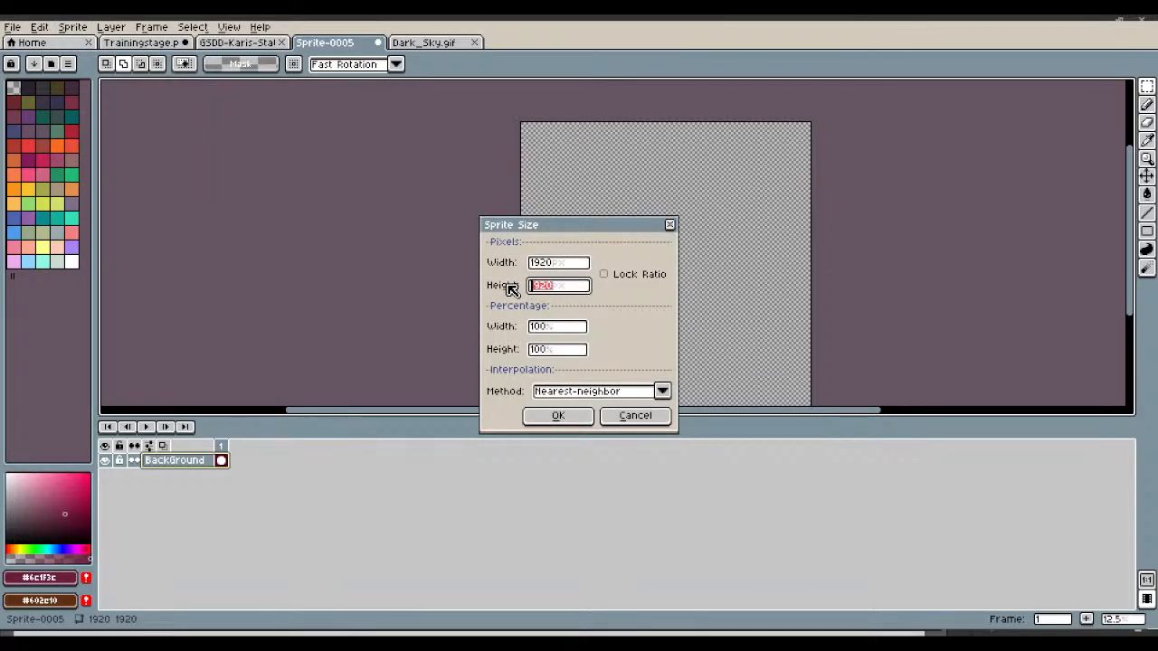
{"action": "type", "text": "1080"}
{"action": "key", "text": "Return"}
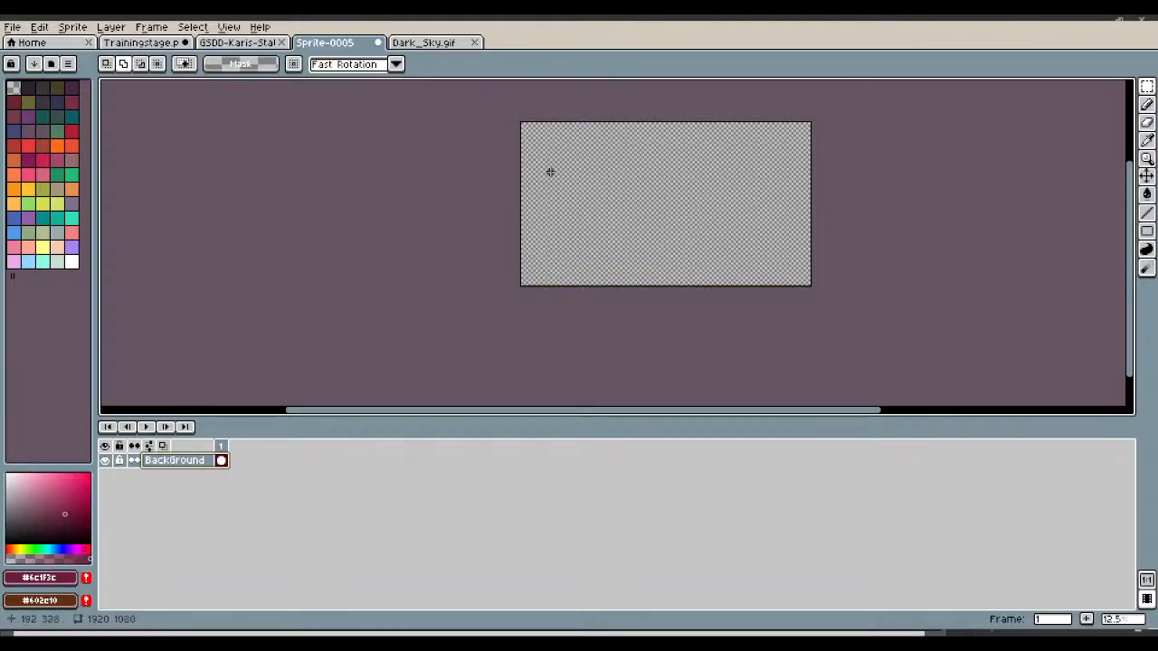
- Enclose the small sky image in the canvas's upper-left corner in a 262 × 130 px rectangular selection
{"action": "scroll", "coordinate": [550, 172], "scroll_direction": "up", "scroll_amount": 3}
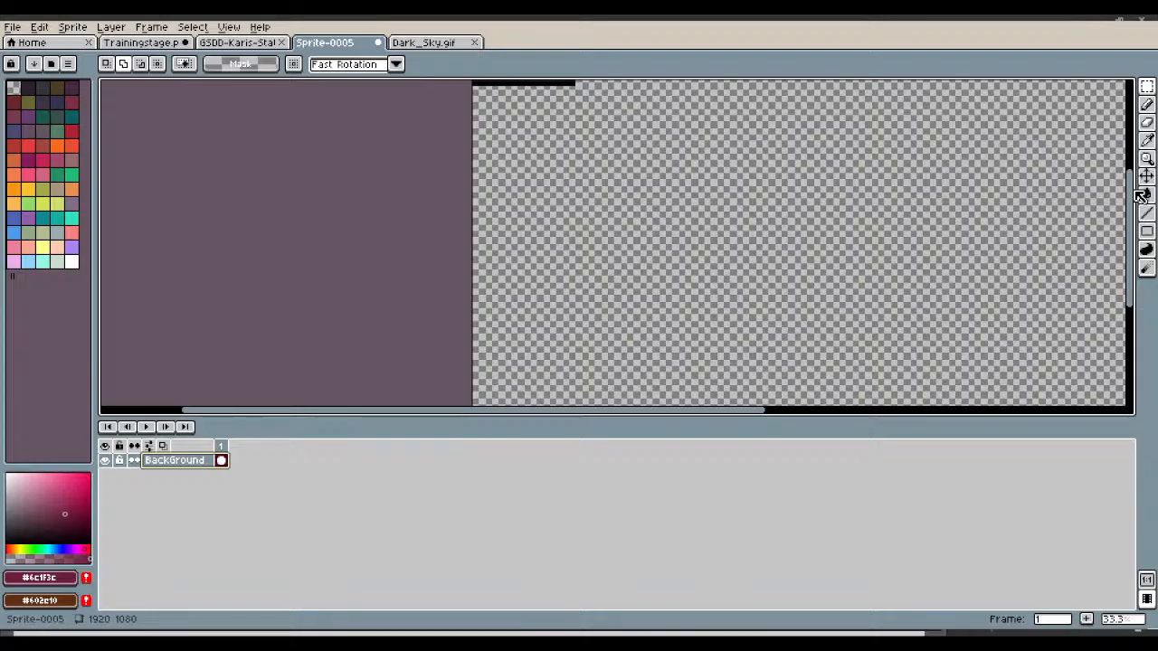
{"action": "scroll", "coordinate": [1137, 198], "scroll_direction": "up", "scroll_amount": 3}
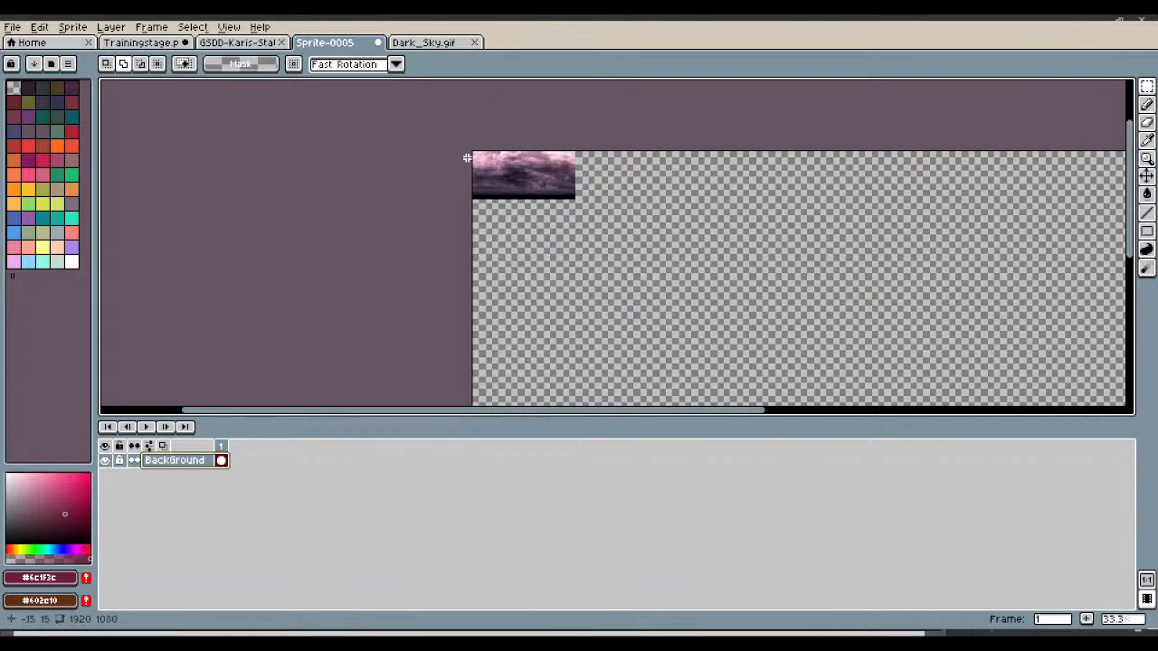
{"action": "left_click_drag", "start_coordinate": [473, 147], "coordinate": [592, 194]}
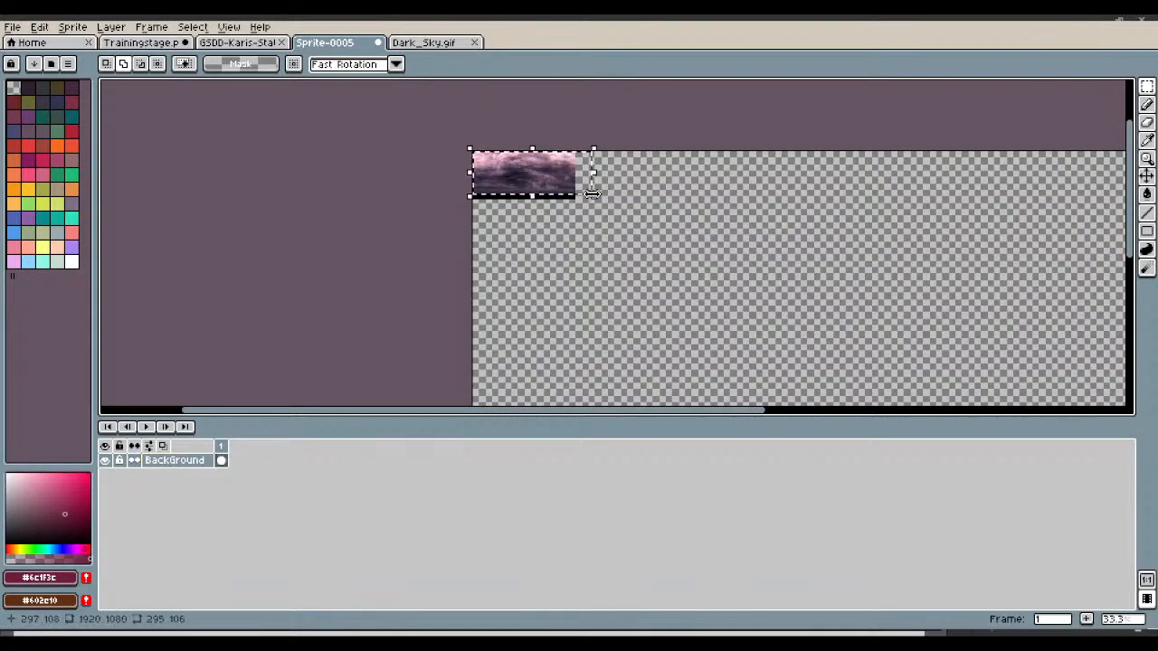
{"action": "left_click", "coordinate": [592, 192]}
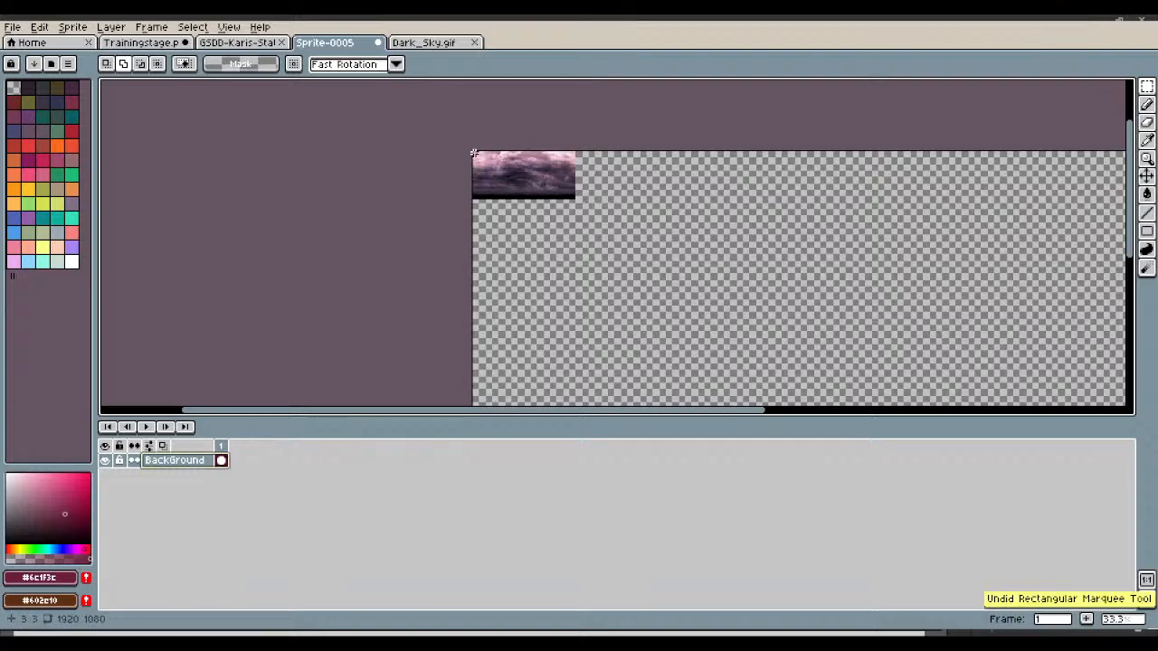
{"action": "key", "text": "ctrl+z"}
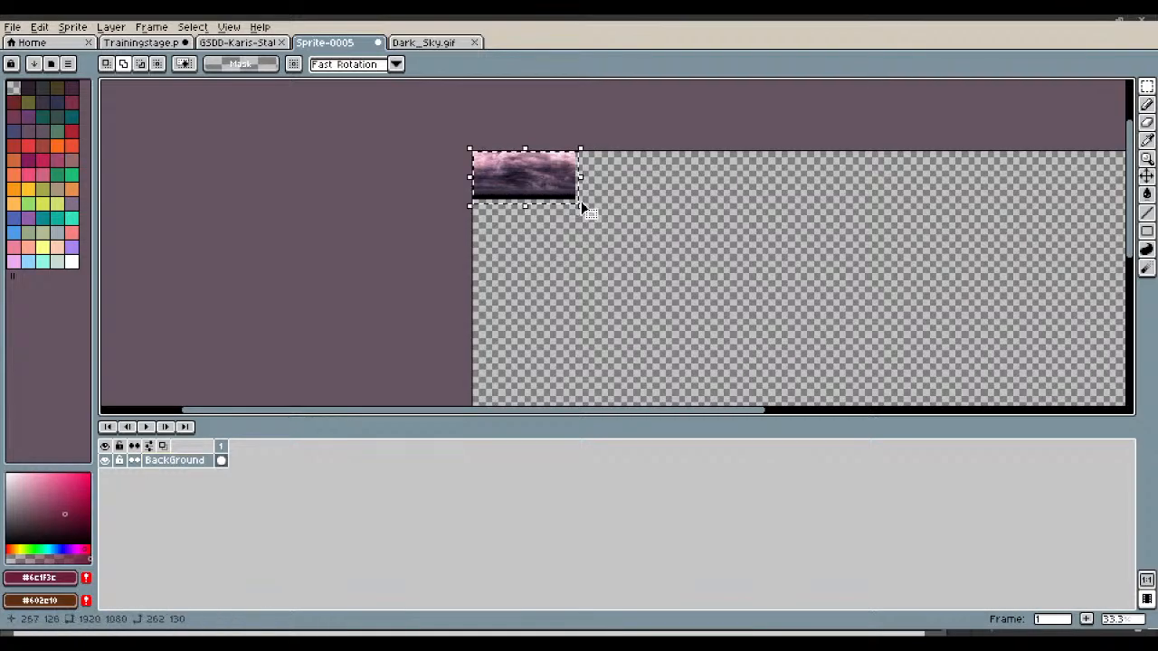
- Stretch the selected sky across the full canvas width, to about 1976 × 566 px
{"action": "left_click_drag", "start_coordinate": [579, 200], "coordinate": [1123, 364]}
{"action": "scroll", "coordinate": [1086, 334], "scroll_direction": "down", "scroll_amount": 2}
{"action": "left_click_drag", "start_coordinate": [754, 412], "coordinate": [932, 411]}
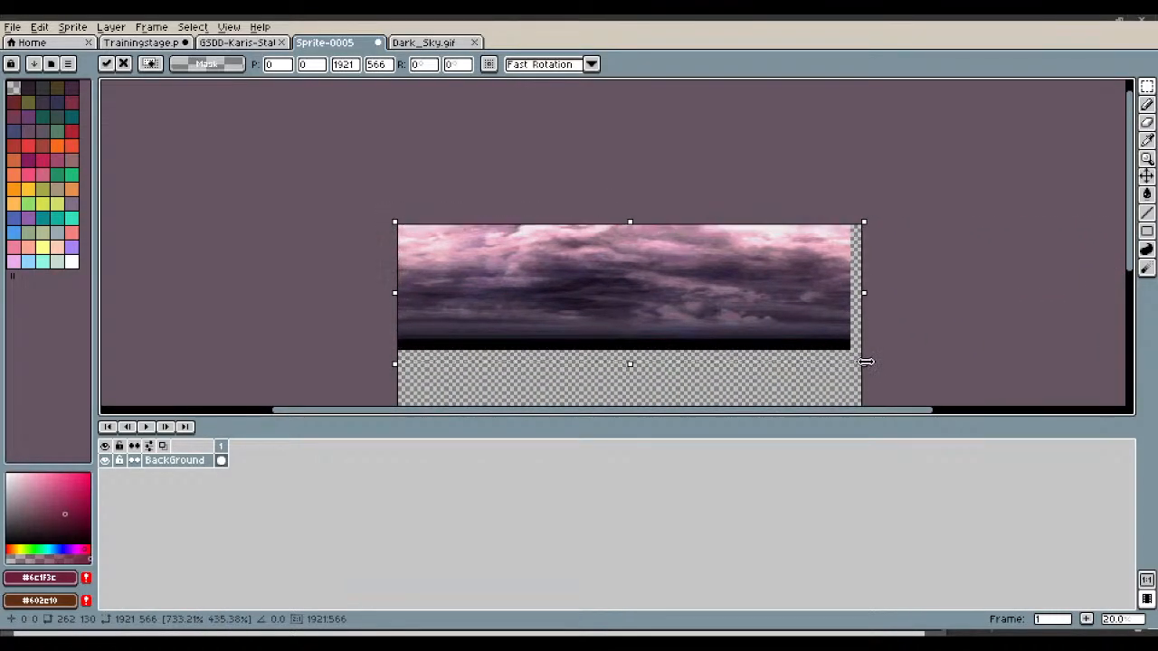
{"action": "left_click_drag", "start_coordinate": [864, 368], "coordinate": [882, 369]}
{"action": "scroll", "coordinate": [726, 362], "scroll_direction": "down", "scroll_amount": 2}
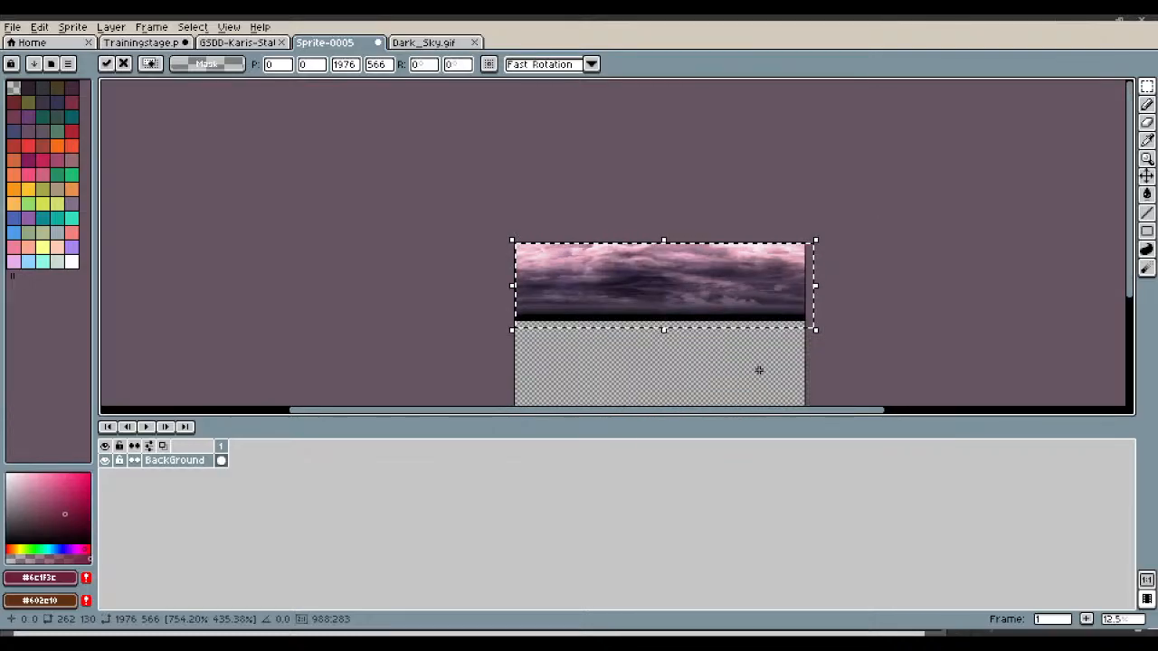
- Stretch the sky's height to about 1171 px, shift it to x -5, y 0, and deselect it
{"action": "scroll", "coordinate": [757, 370], "scroll_direction": "down", "scroll_amount": 2}
{"action": "scroll", "coordinate": [727, 393], "scroll_direction": "up", "scroll_amount": 4}
{"action": "left_click_drag", "start_coordinate": [668, 270], "coordinate": [669, 406]}
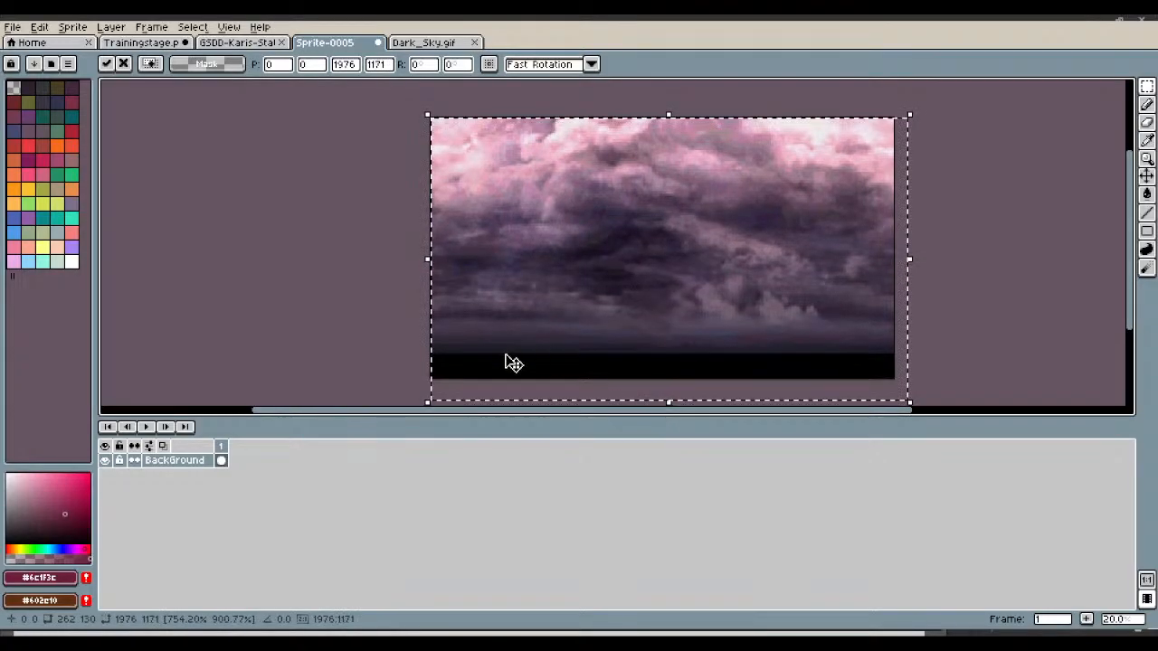
{"action": "left_click_drag", "start_coordinate": [583, 321], "coordinate": [579, 316]}
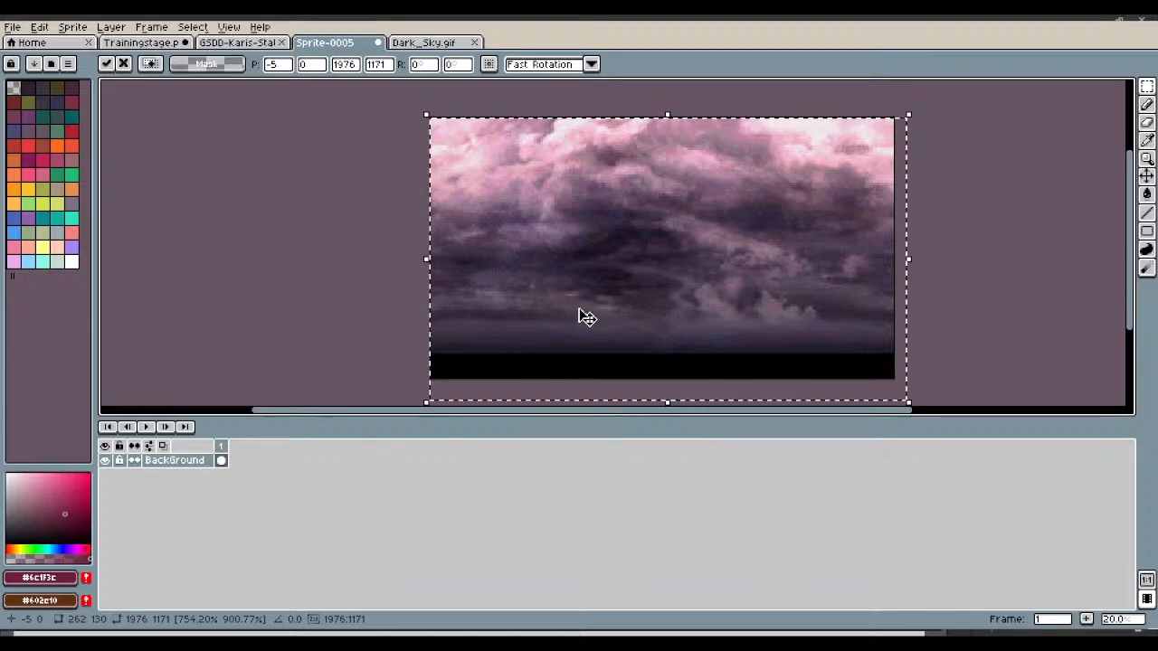
{"action": "key", "text": "ctrl+d"}
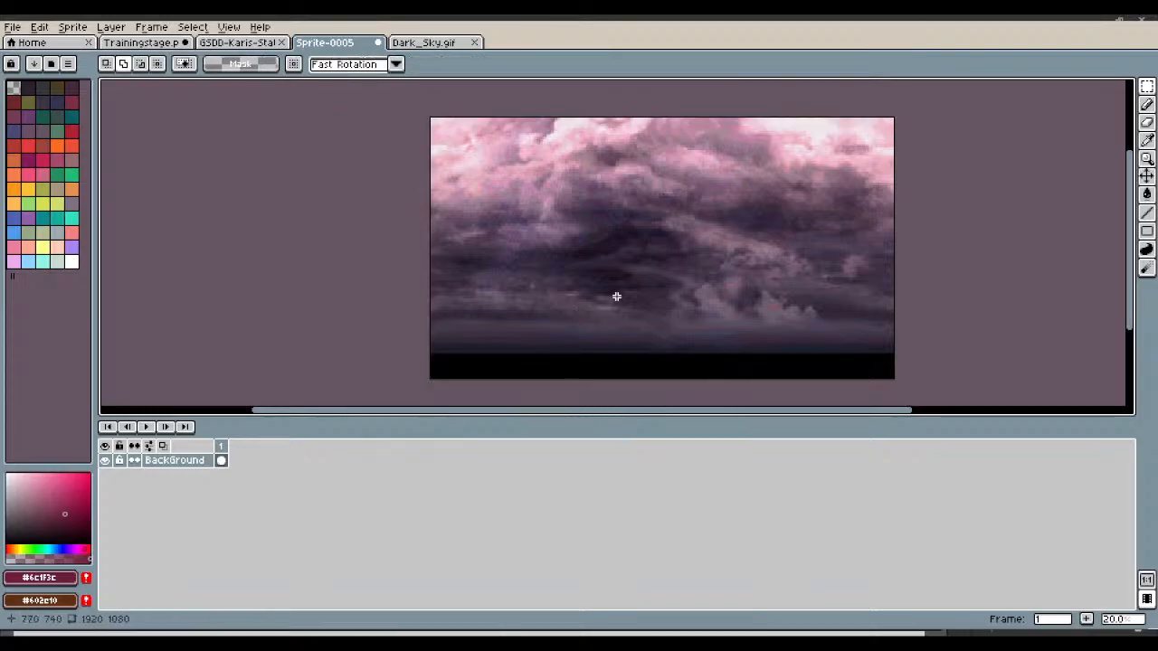
- Add a new layer above BackGround and name it Foreground
{"action": "right_click", "coordinate": [179, 461]}
{"action": "mouse_move", "coordinate": [253, 489]}
{"action": "left_click", "coordinate": [294, 487]}
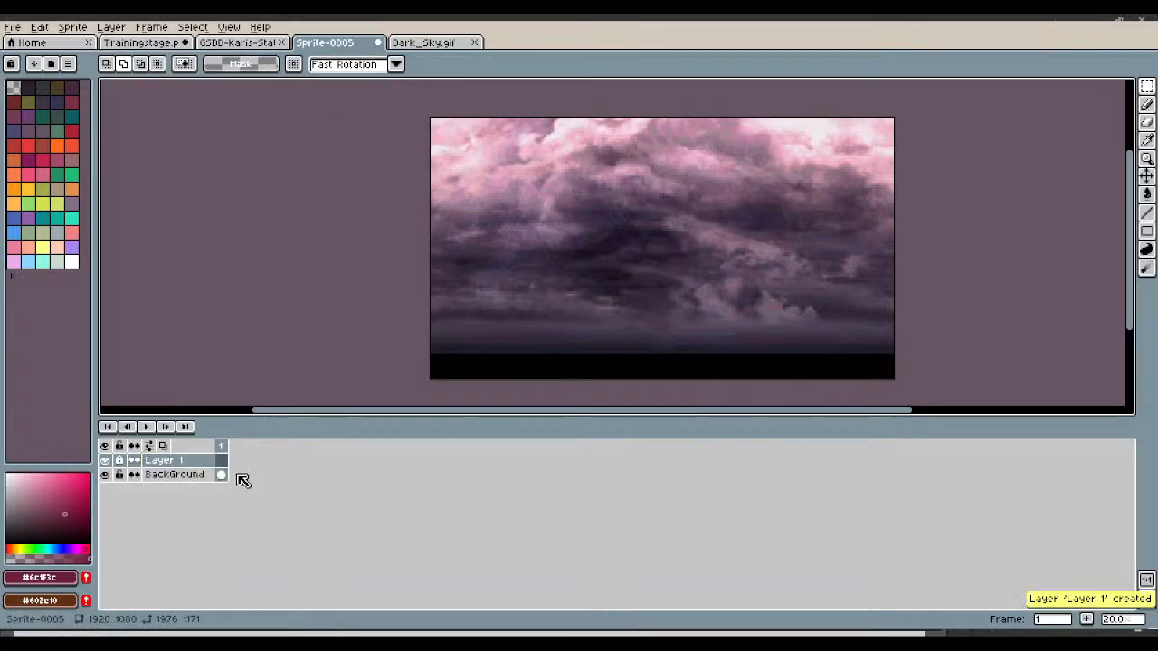
{"action": "double_click", "coordinate": [177, 464]}
{"action": "type", "text": "For"}
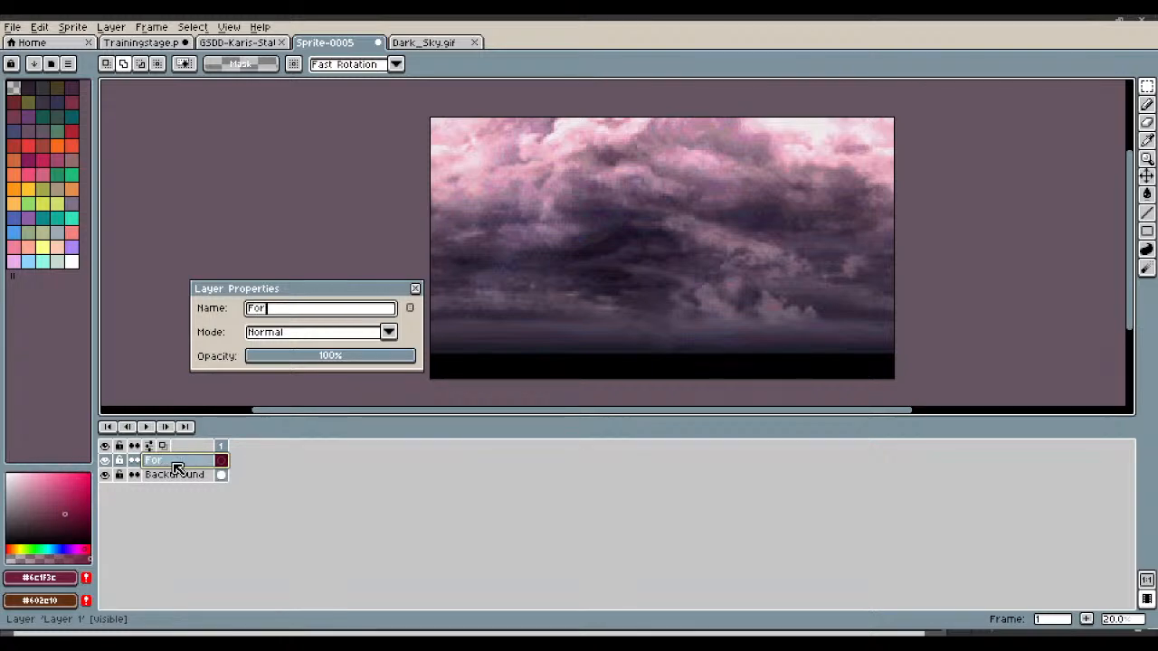
{"action": "type", "text": "eground"}
{"action": "key", "text": "Return"}
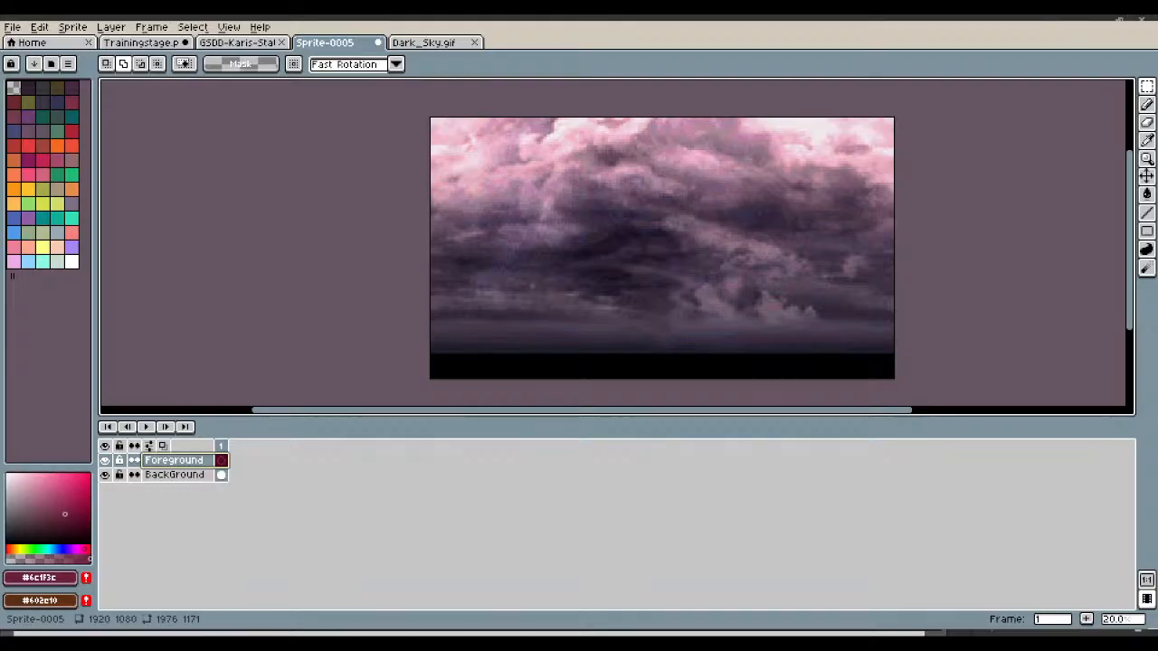
- Try selecting the snowy ground strip of Preareie.png, about 1920 × 131 px, then close the file and return to Sprite-0005
{"action": "scroll", "coordinate": [688, 253], "scroll_direction": "down", "scroll_amount": 6}
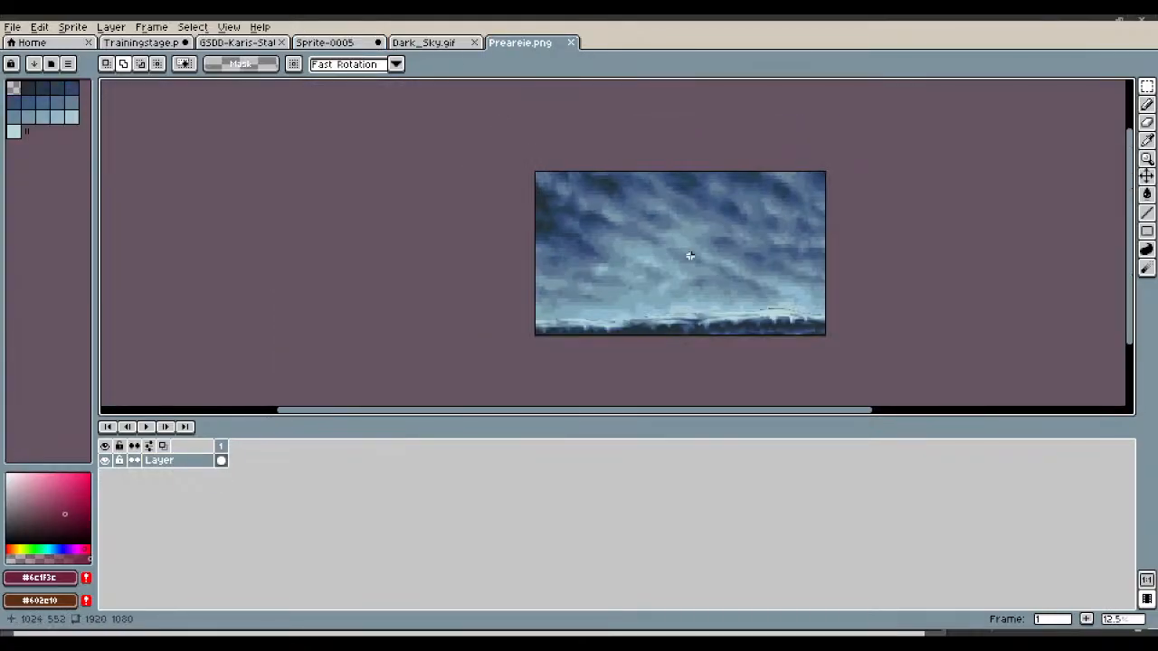
{"action": "scroll", "coordinate": [677, 331], "scroll_direction": "up", "scroll_amount": 2}
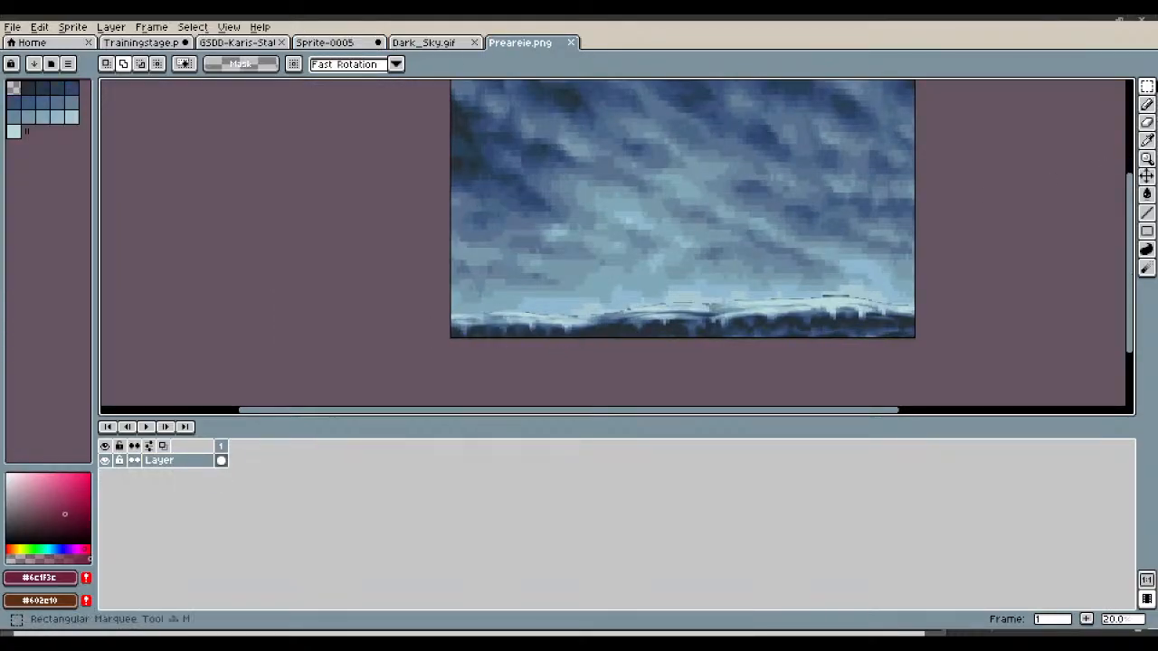
{"action": "left_click_drag", "start_coordinate": [447, 302], "coordinate": [1005, 336]}
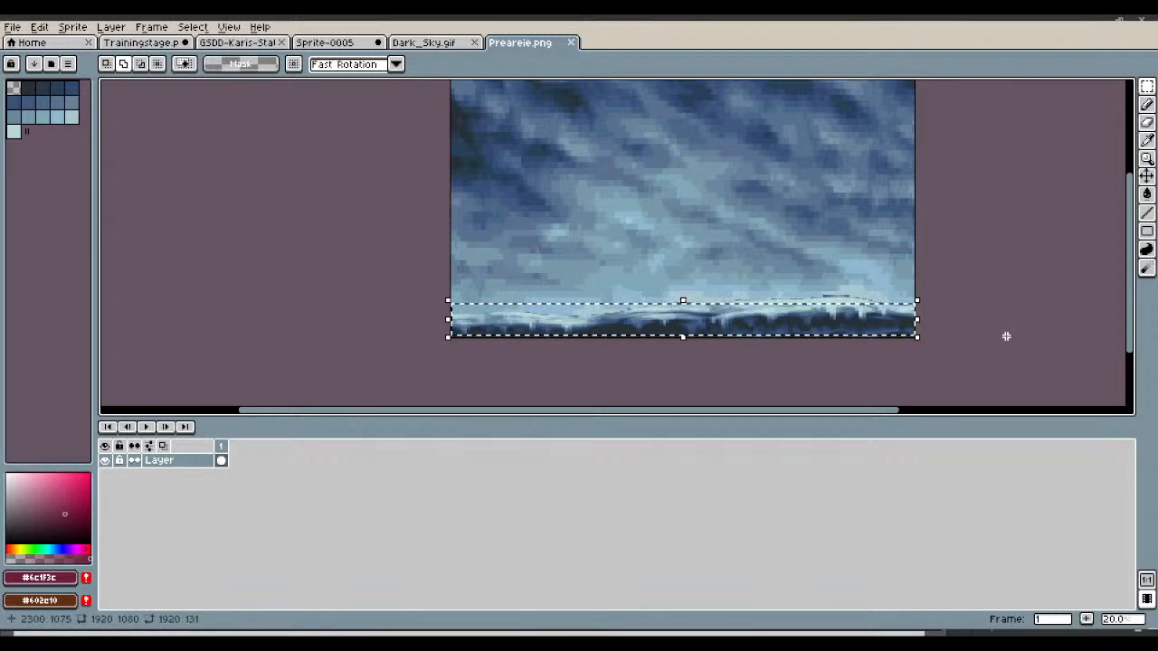
{"action": "left_click", "coordinate": [1006, 336]}
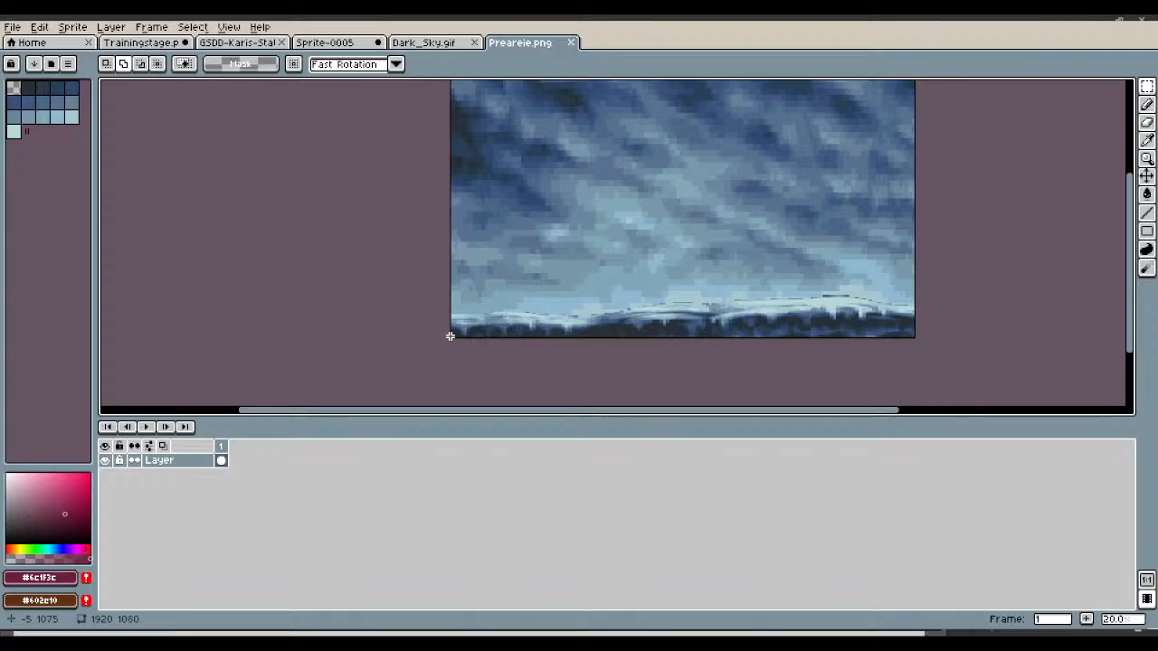
{"action": "left_click_drag", "start_coordinate": [449, 335], "coordinate": [915, 302]}
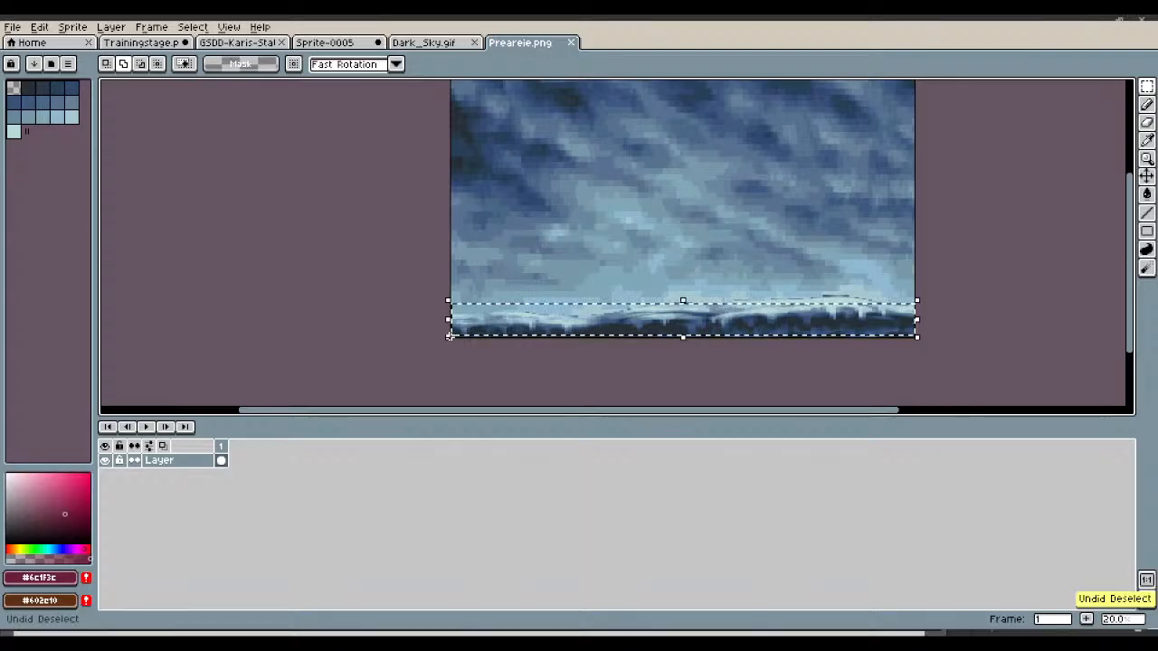
{"action": "left_click", "coordinate": [571, 43]}
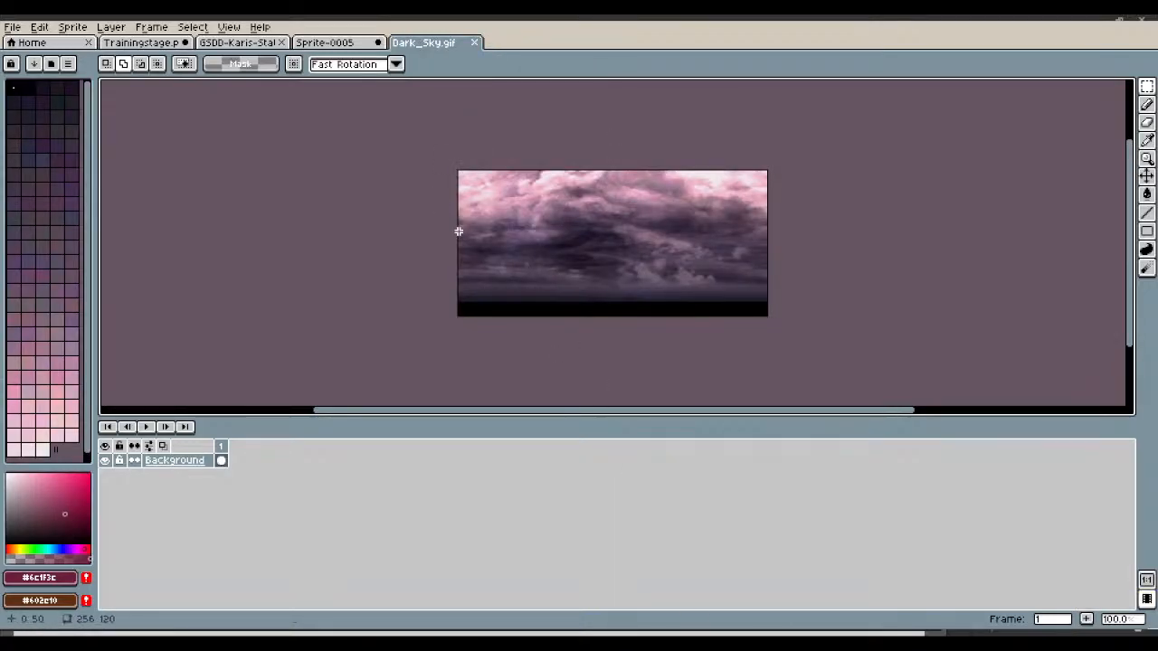
{"action": "left_click", "coordinate": [330, 42]}
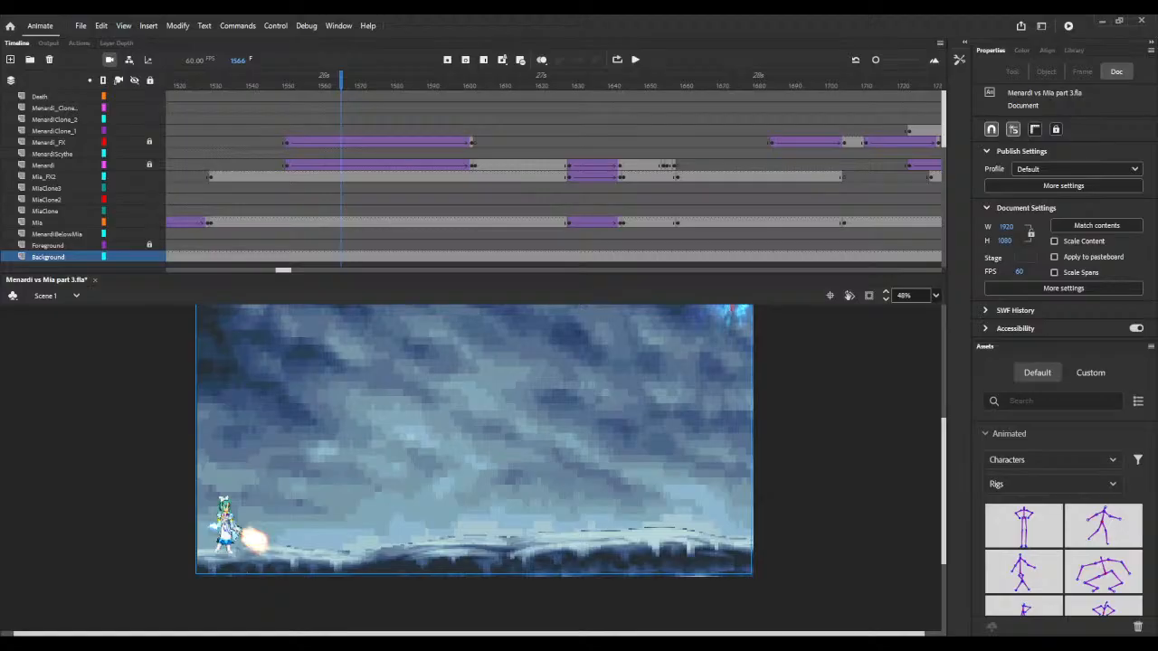
- Play a test movie of Menardi vs Mia part 3 in Animate, close it, and return to Aseprite
{"action": "key", "text": "ctrl+Return"}
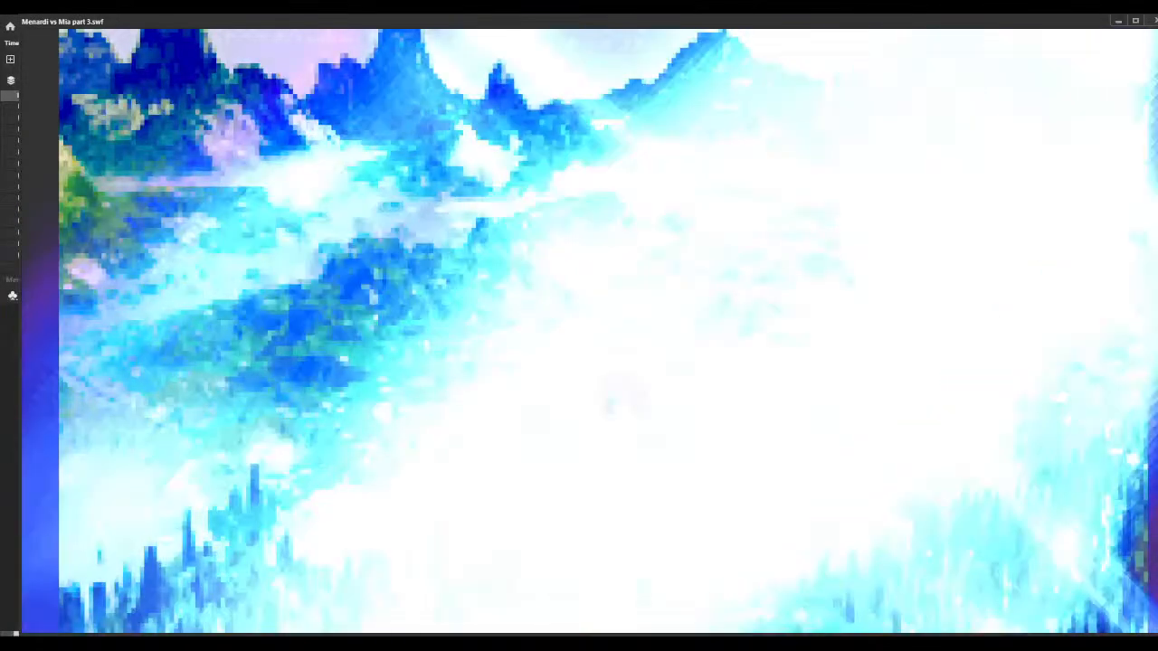
{"action": "key", "text": "ctrl+w"}
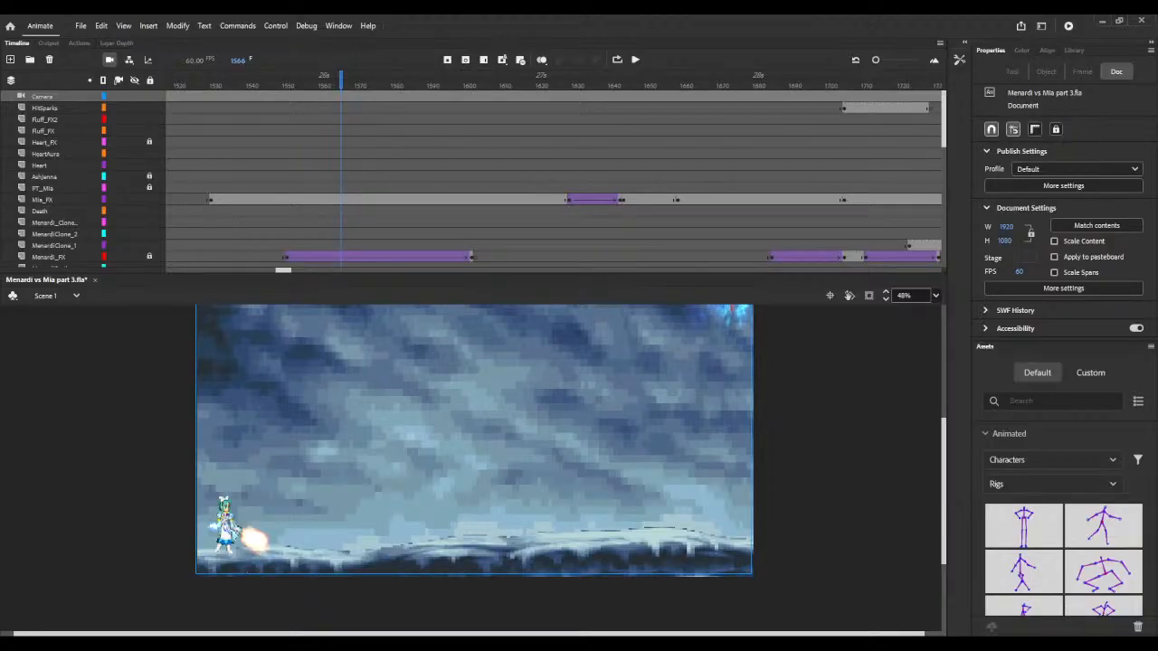
{"action": "key", "text": "alt+Tab"}
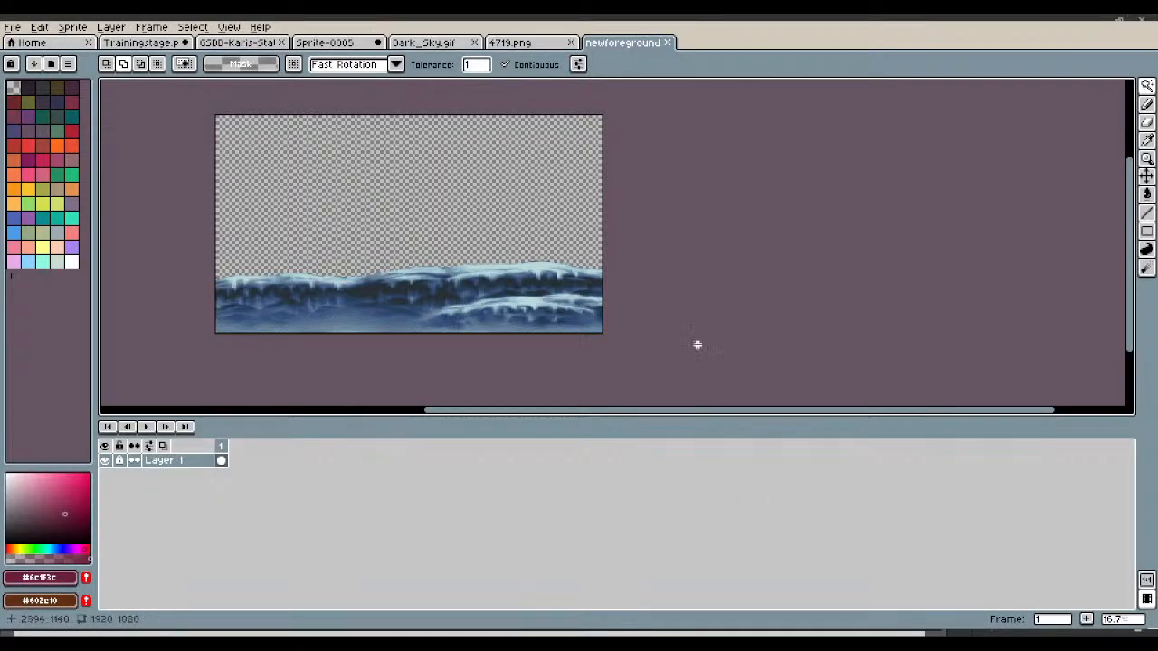
- Select the lower 1920 × 870 px area containing the ice ground in newforeground.png, and close 4719.png
{"action": "left_click", "coordinate": [1146, 86]}
{"action": "left_click_drag", "start_coordinate": [216, 271], "coordinate": [182, 157]}
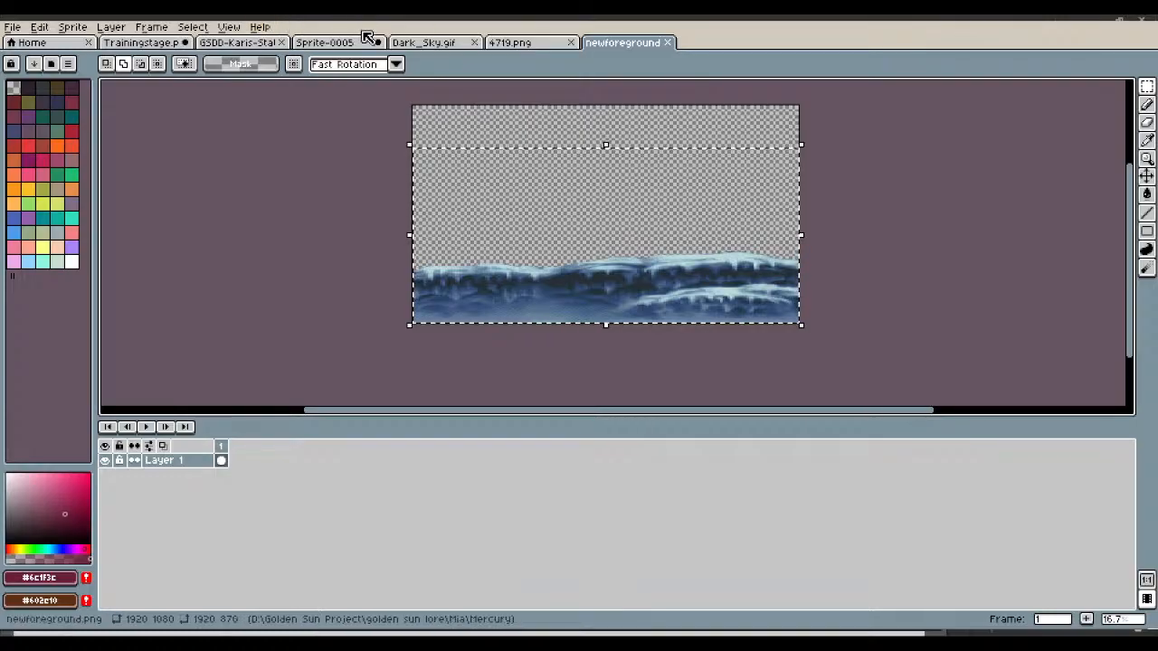
{"action": "left_click", "coordinate": [572, 44]}
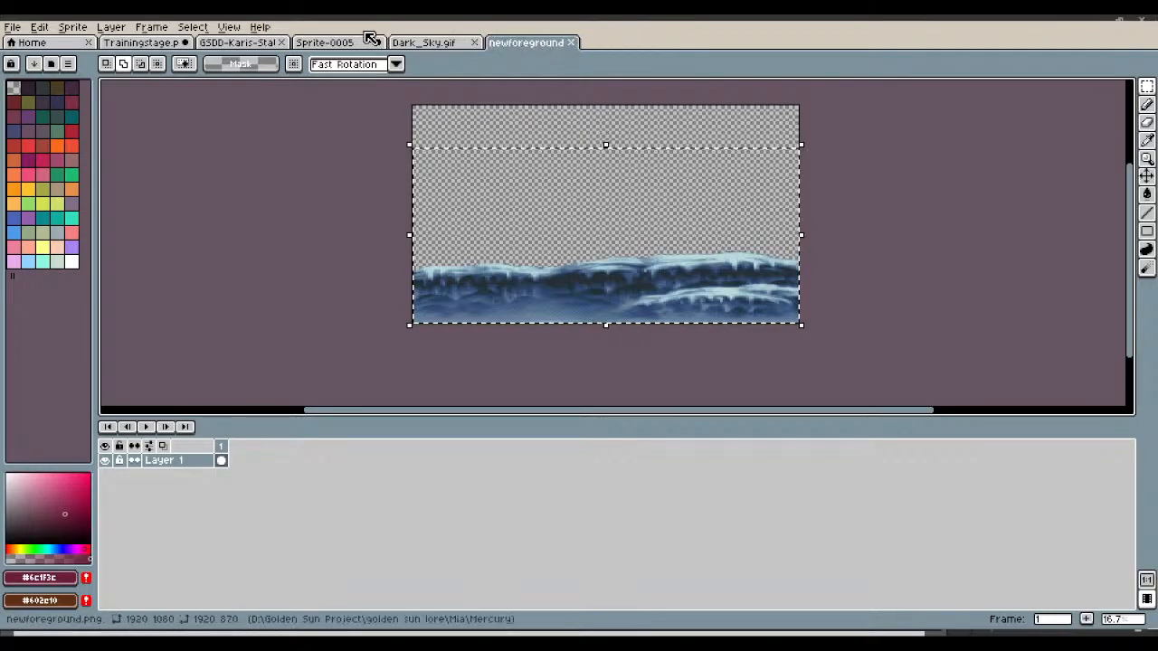
- Paste the ice ground into Sprite-0005's Foreground layer, reduce its height to about 775 px, and place it at x -5, y 390
{"action": "left_click", "coordinate": [354, 44]}
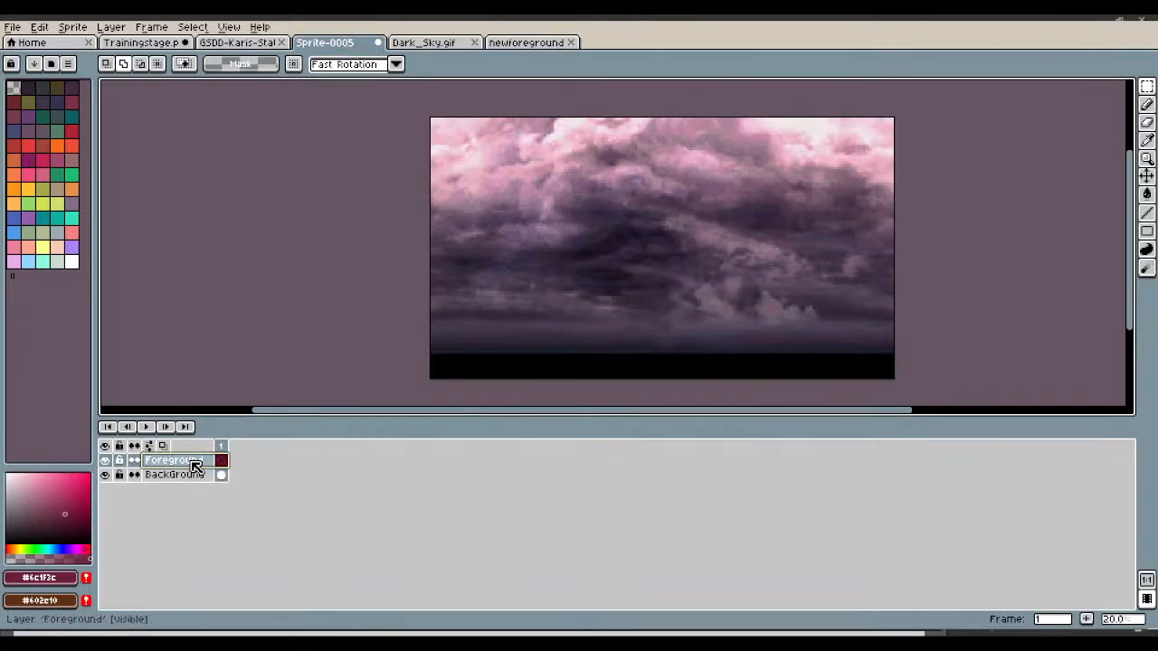
{"action": "key", "text": "ctrl+v"}
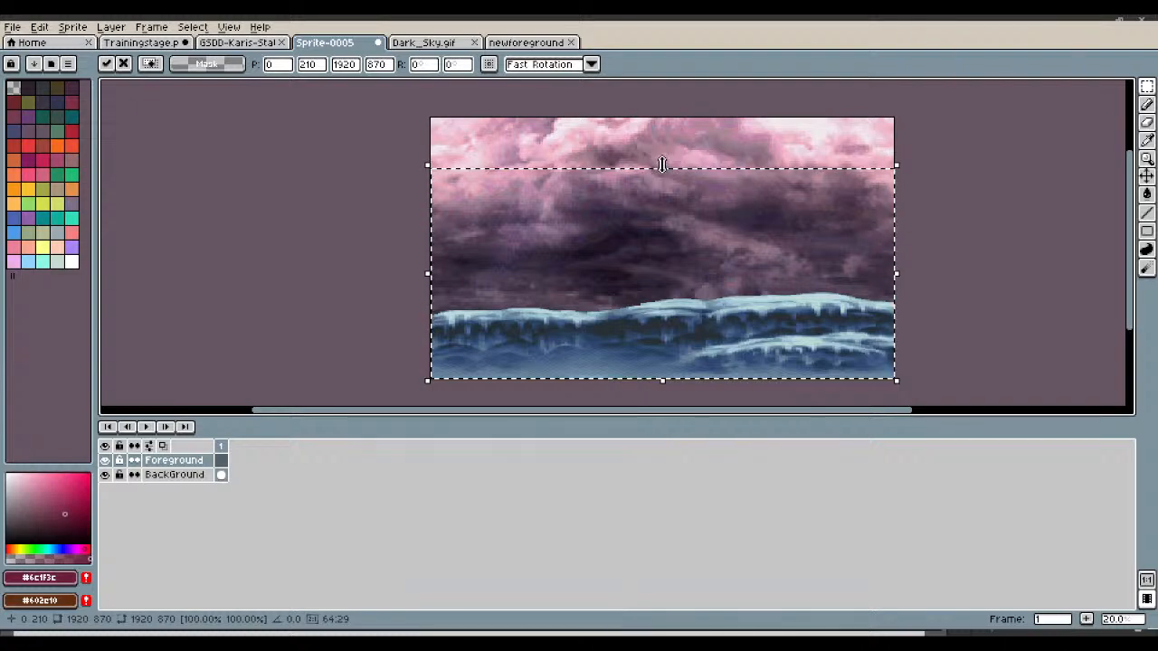
{"action": "mouse_move", "coordinate": [664, 168]}
{"action": "left_mouse_down"}
{"action": "mouse_move", "coordinate": [658, 257]}
{"action": "mouse_move", "coordinate": [651, 204]}
{"action": "mouse_move", "coordinate": [663, 189]}
{"action": "left_mouse_up"}
{"action": "mouse_move", "coordinate": [689, 312]}
{"action": "left_mouse_down"}
{"action": "mouse_move", "coordinate": [693, 375]}
{"action": "mouse_move", "coordinate": [678, 347]}
{"action": "mouse_move", "coordinate": [691, 334]}
{"action": "left_mouse_up"}
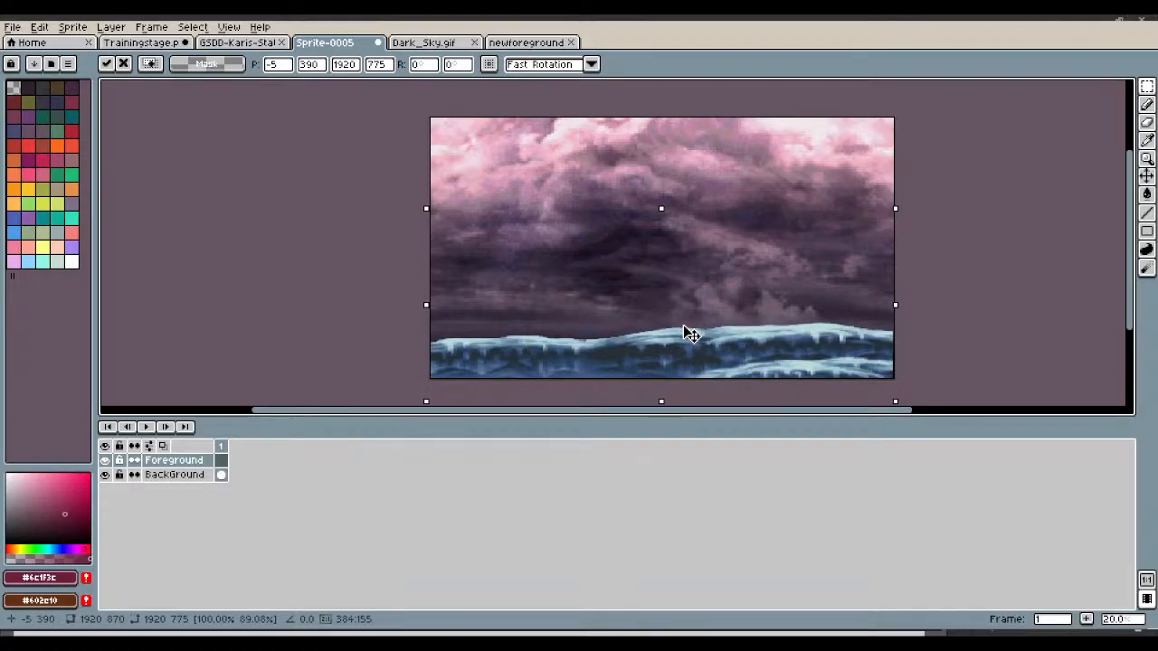
{"action": "key", "text": "Return"}
{"action": "key", "text": "ctrl+d"}
- Shift the ice ground 10 px right and 5 px up with the Move tool
{"action": "scroll", "coordinate": [724, 251], "scroll_direction": "up", "scroll_amount": 3}
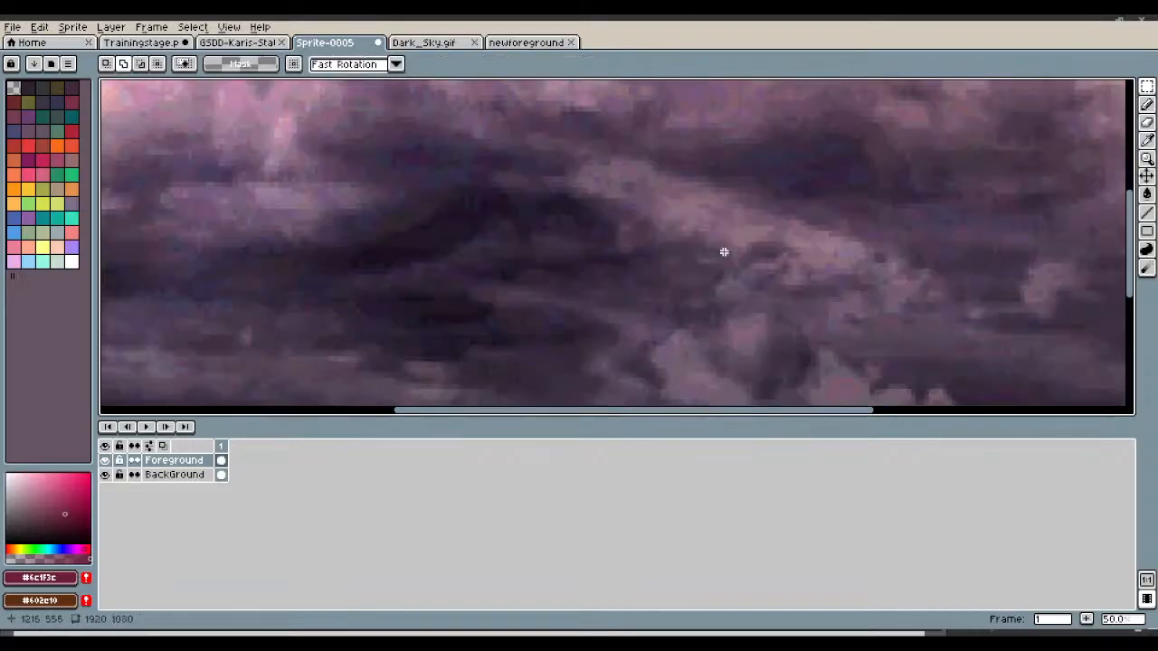
{"action": "scroll", "coordinate": [724, 251], "scroll_direction": "down", "scroll_amount": 4}
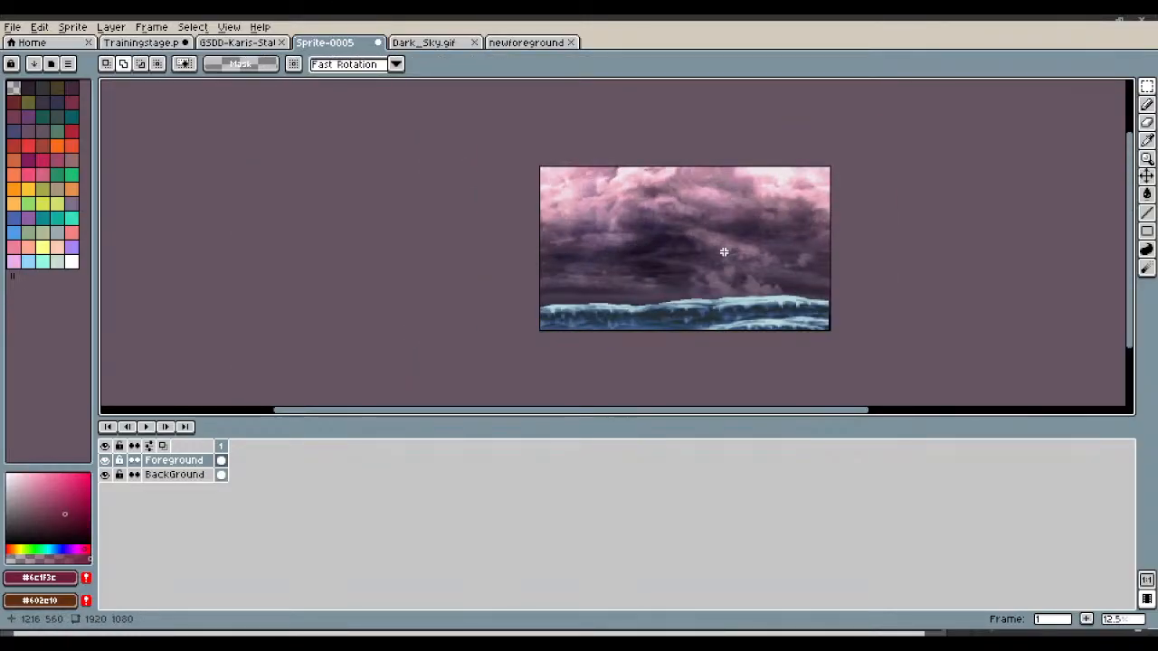
{"action": "scroll", "coordinate": [724, 251], "scroll_direction": "up", "scroll_amount": 1}
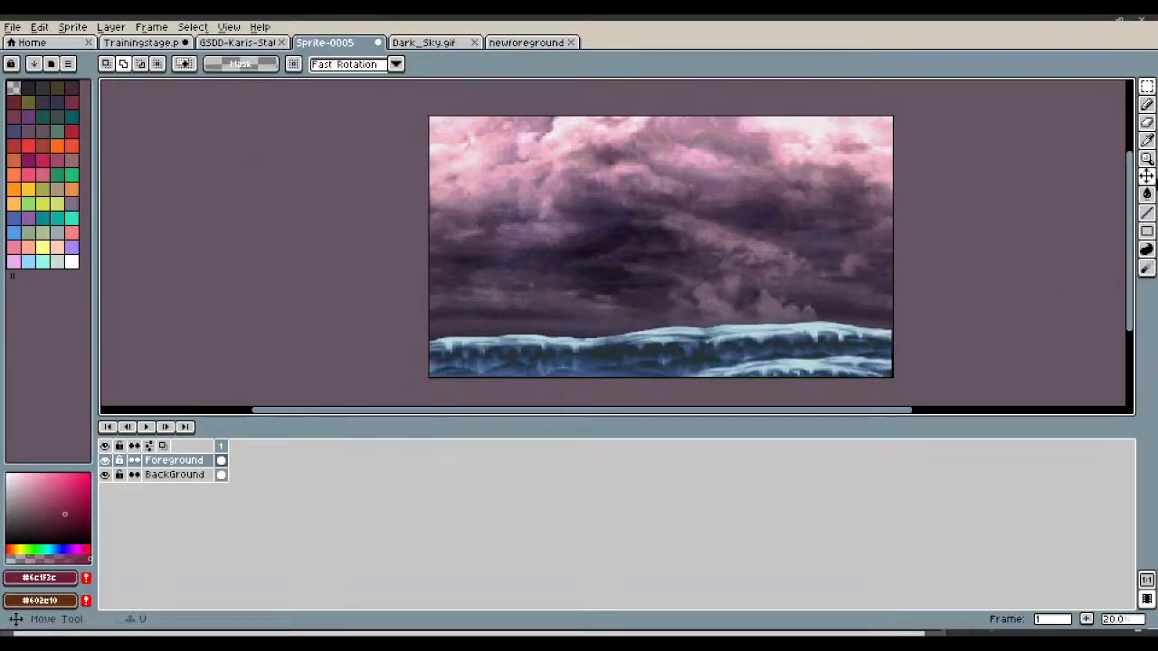
{"action": "left_click", "coordinate": [1147, 177]}
{"action": "left_click_drag", "start_coordinate": [755, 357], "coordinate": [758, 355]}
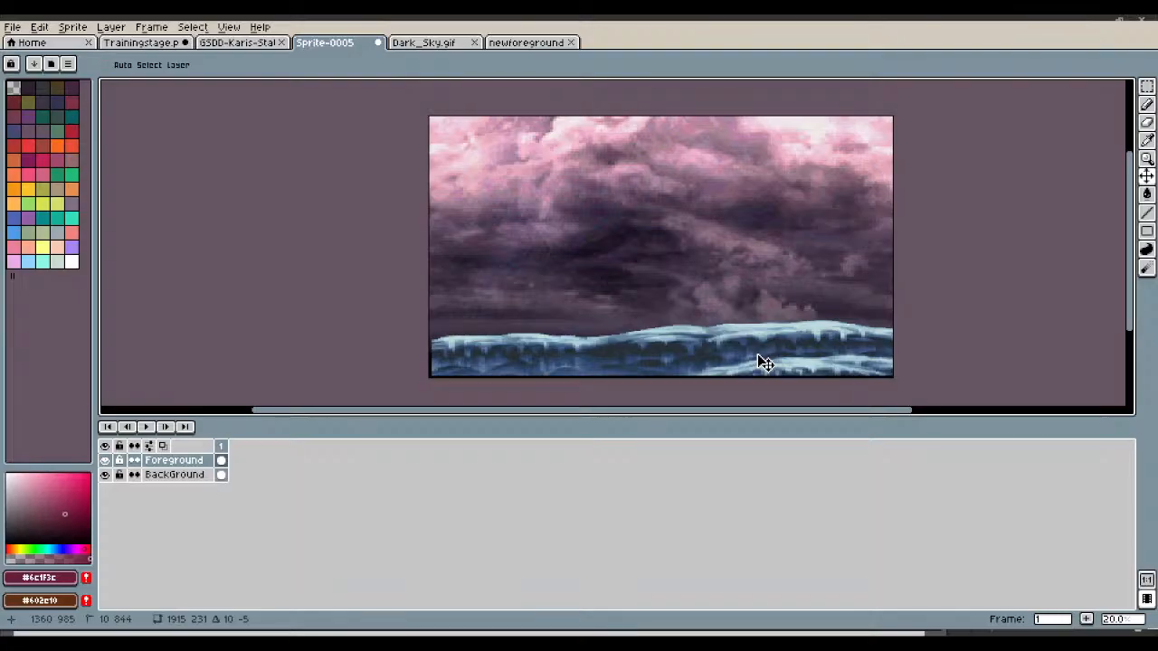
- Marquee-select the ice ground on the Foreground layer, stretch it to about 1949 × 265 px at x -29, y 825, and apply the transformation
{"action": "left_click", "coordinate": [1148, 86]}
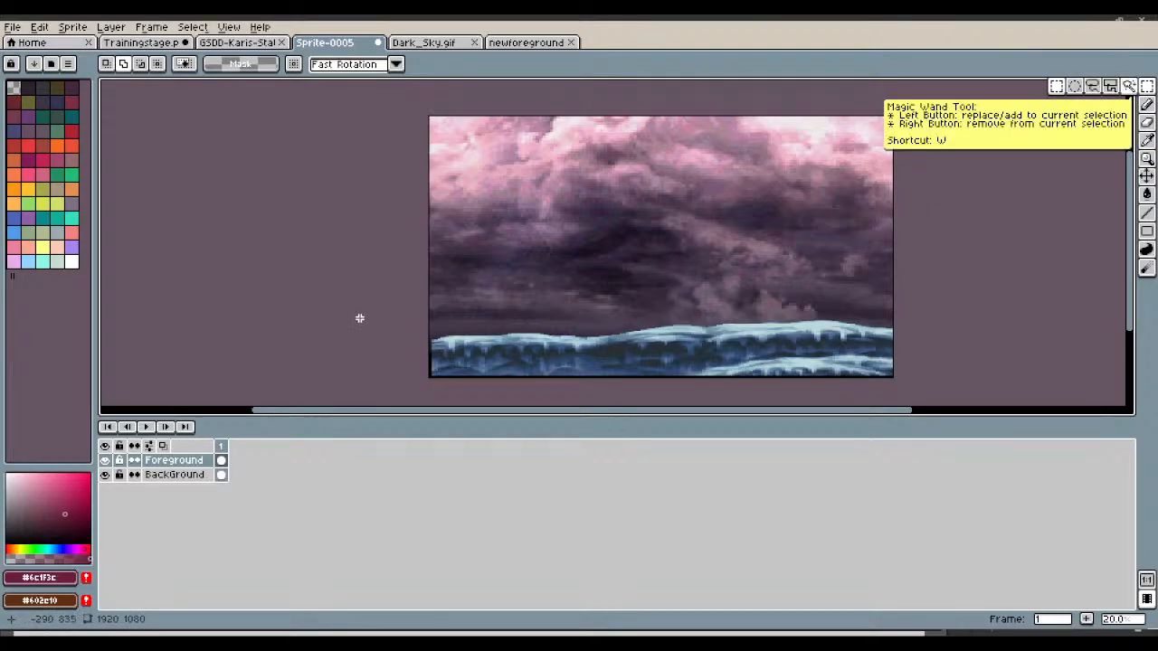
{"action": "scroll", "coordinate": [359, 318], "scroll_direction": "down", "scroll_amount": 2}
{"action": "left_click_drag", "start_coordinate": [980, 343], "coordinate": [423, 287]}
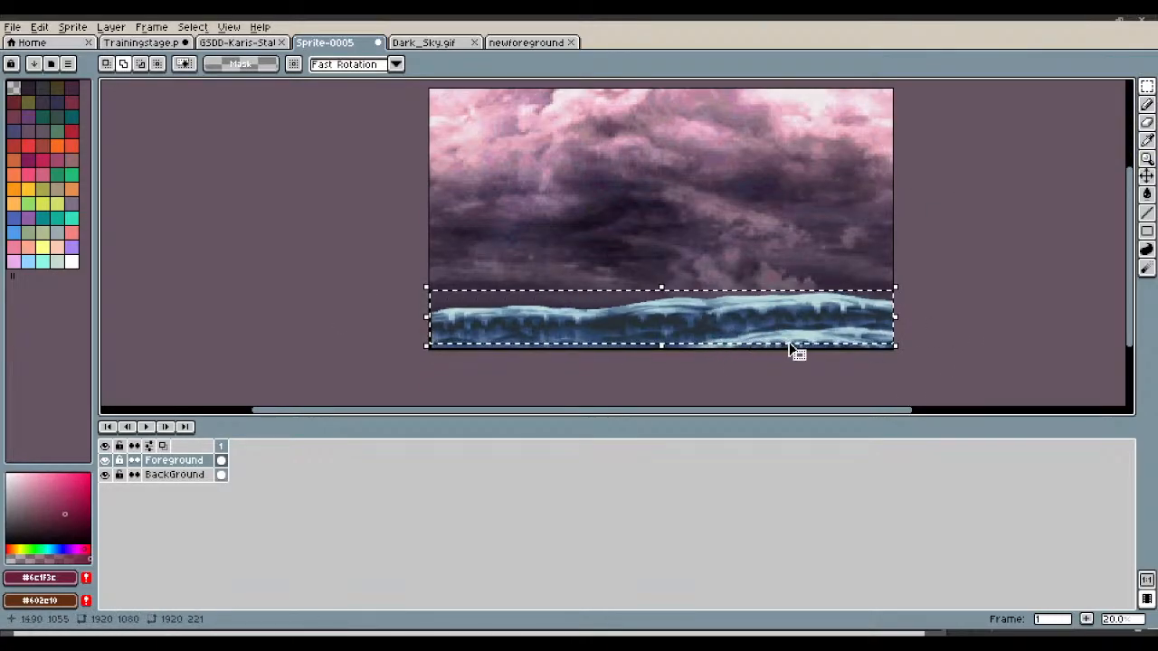
{"action": "left_click", "coordinate": [851, 351]}
{"action": "key", "text": "ctrl+z"}
{"action": "left_click_drag", "start_coordinate": [427, 318], "coordinate": [419, 316]}
{"action": "left_click_drag", "start_coordinate": [496, 334], "coordinate": [497, 337]}
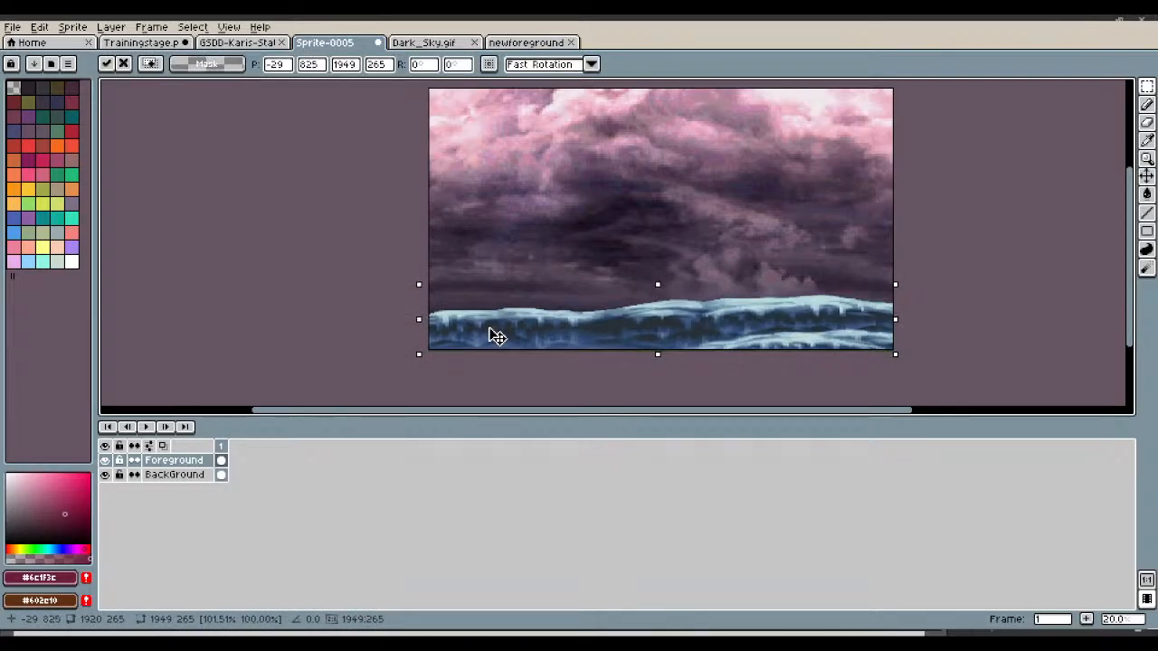
{"action": "scroll", "coordinate": [497, 336], "scroll_direction": "up", "scroll_amount": 3}
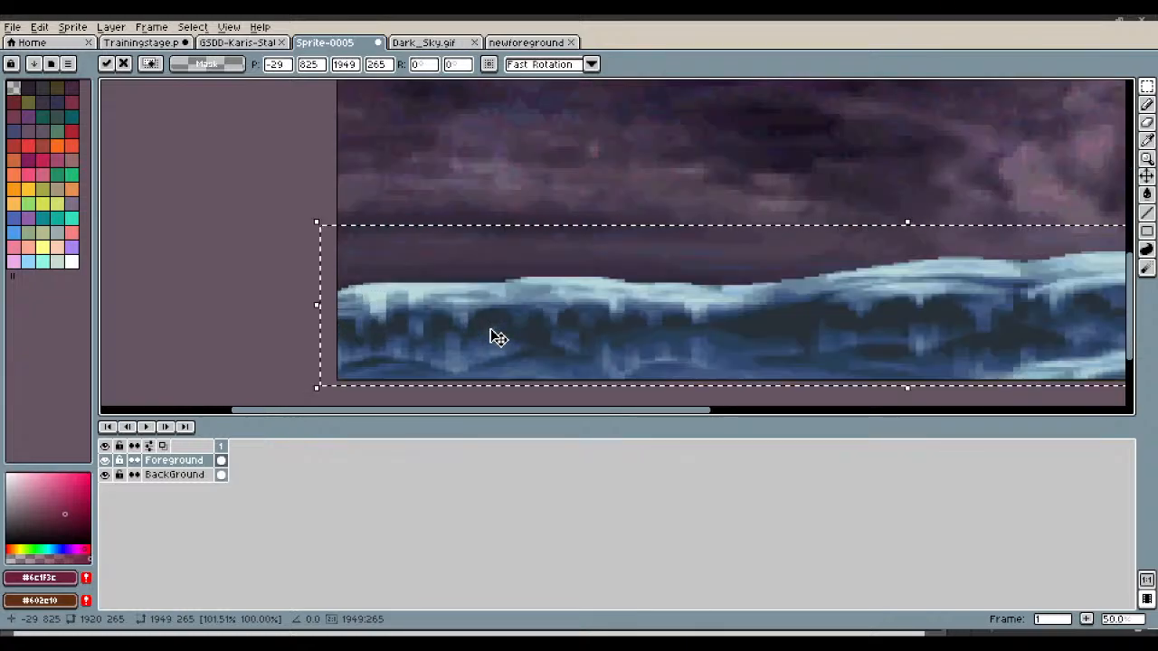
{"action": "scroll", "coordinate": [498, 337], "scroll_direction": "down", "scroll_amount": 2}
{"action": "left_click", "coordinate": [606, 399]}
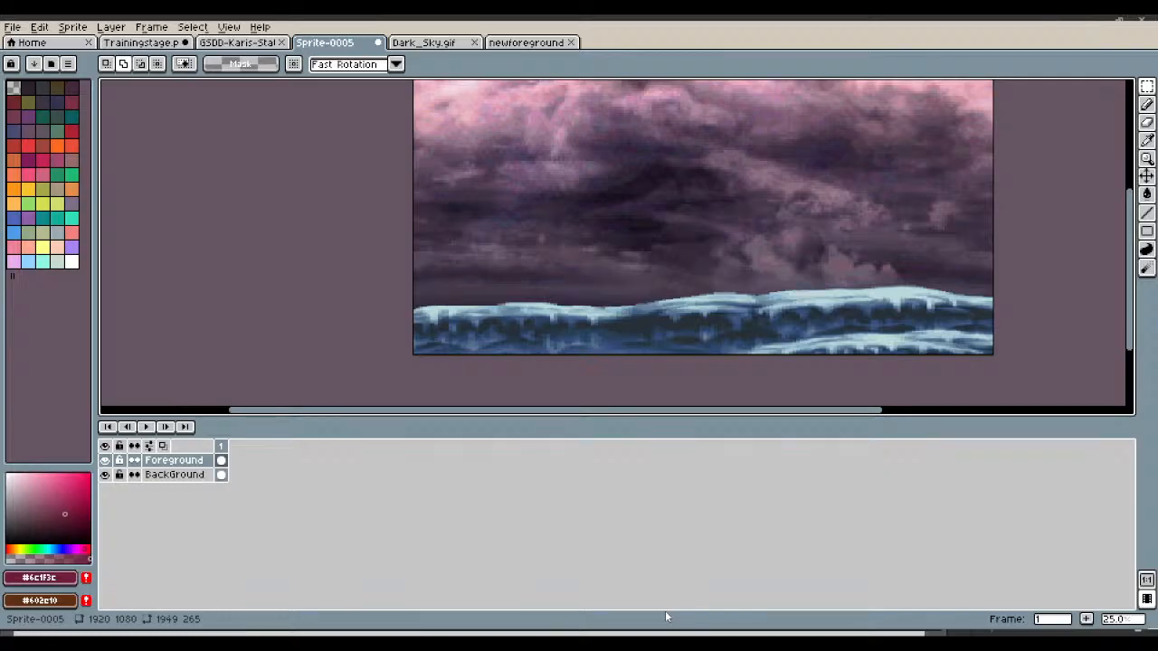
- Lower the ice ground about 48 px with the Move tool and save Sprite-0005 through Save As
{"action": "left_click", "coordinate": [1147, 176]}
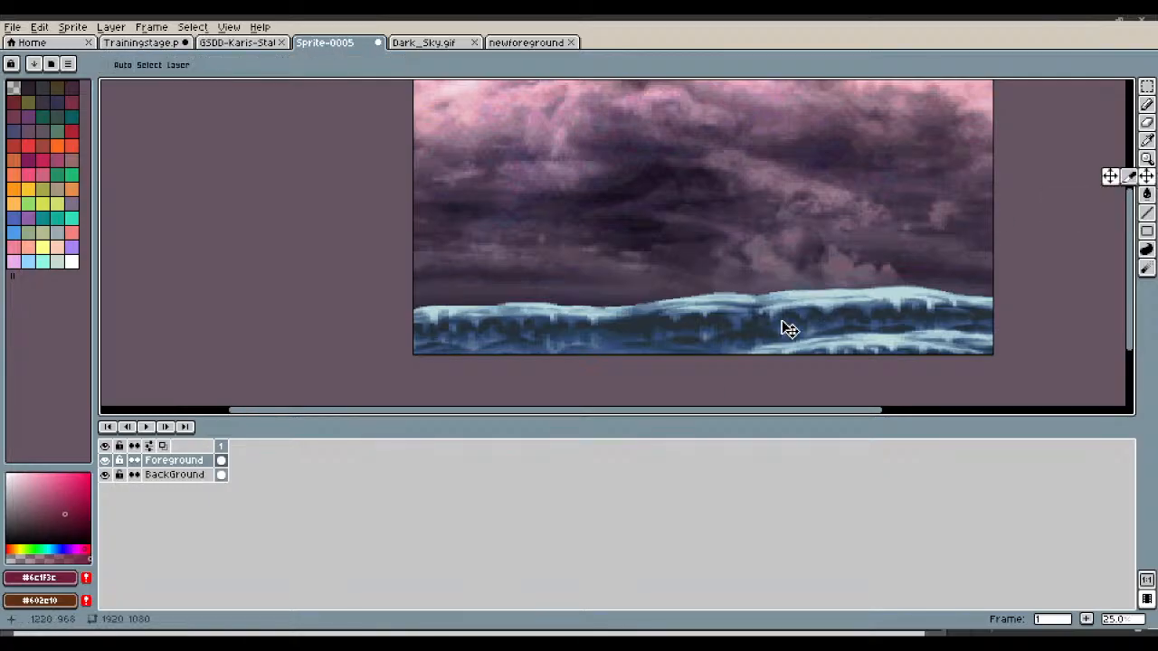
{"action": "left_click_drag", "start_coordinate": [788, 329], "coordinate": [790, 342]}
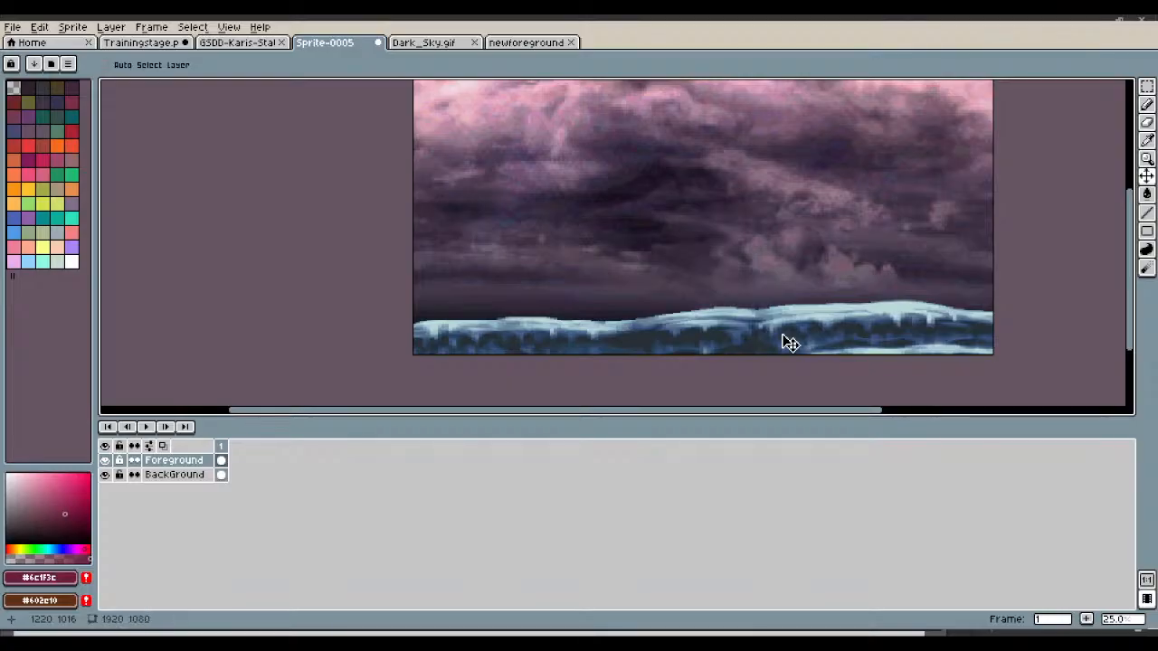
{"action": "left_click", "coordinate": [13, 27]}
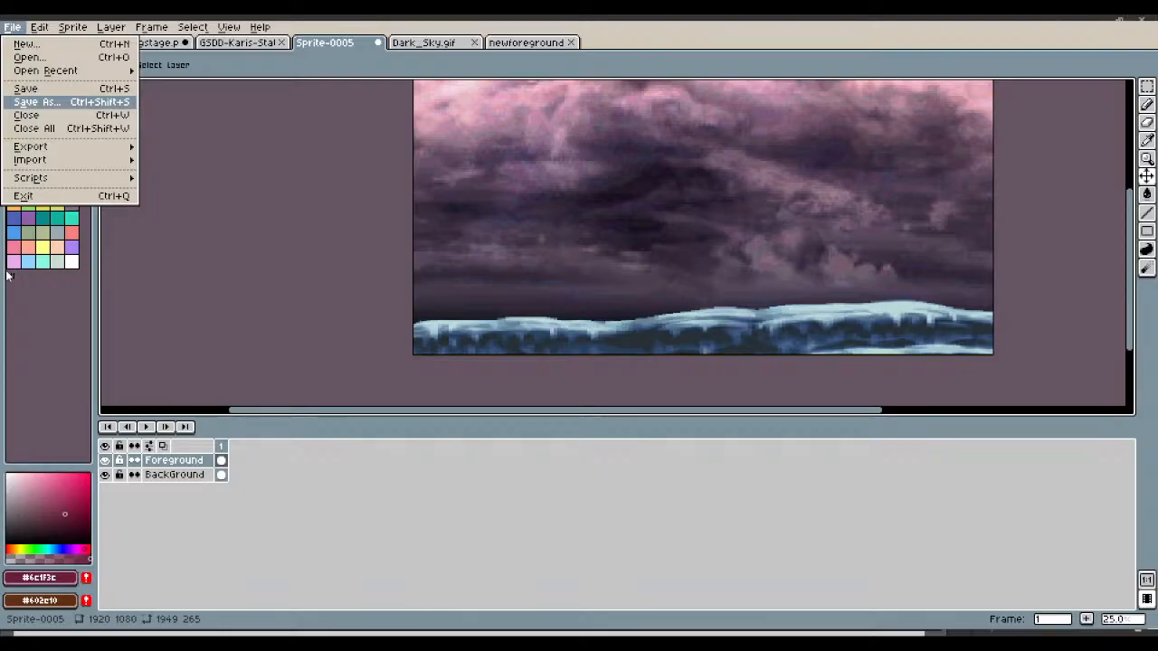
{"action": "key", "text": "Return"}
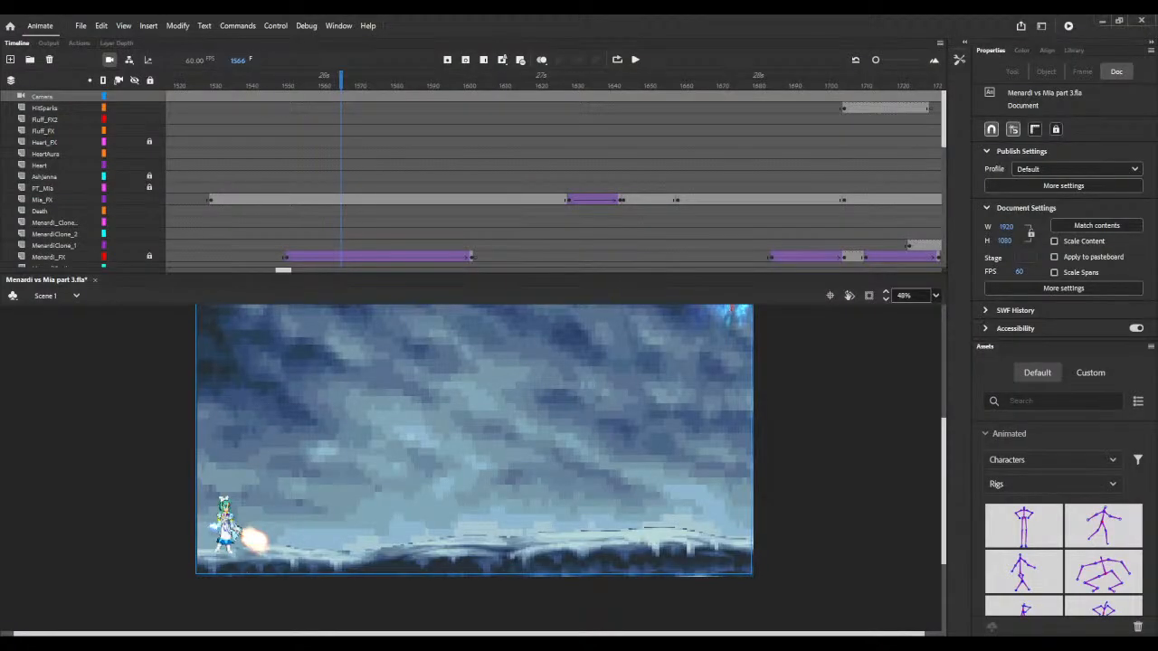
- Switch to Animate and examine the stage backgrounds around frames 6829 and 3446 of Menardi vs Mia part 3
{"action": "left_click_drag", "start_coordinate": [284, 270], "coordinate": [816, 267]}
{"action": "left_click_drag", "start_coordinate": [709, 264], "coordinate": [659, 268]}
{"action": "left_click", "coordinate": [619, 89]}
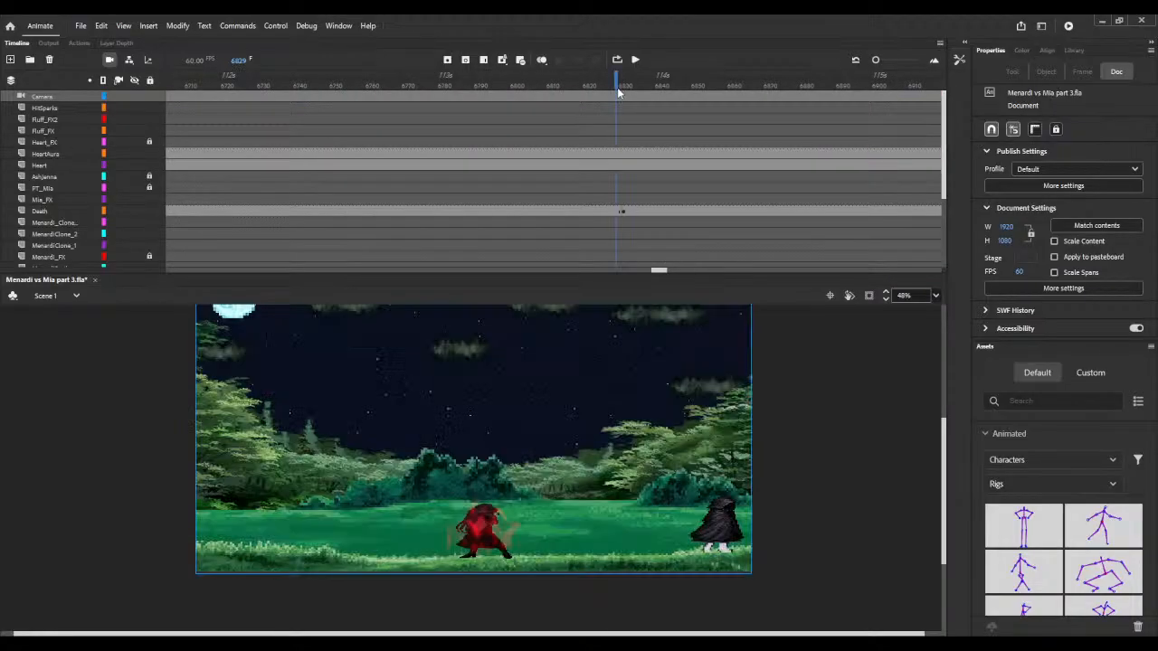
{"action": "left_click_drag", "start_coordinate": [659, 269], "coordinate": [415, 268]}
{"action": "left_click", "coordinate": [429, 86]}
{"action": "left_click", "coordinate": [575, 87]}
{"action": "left_click", "coordinate": [424, 85]}
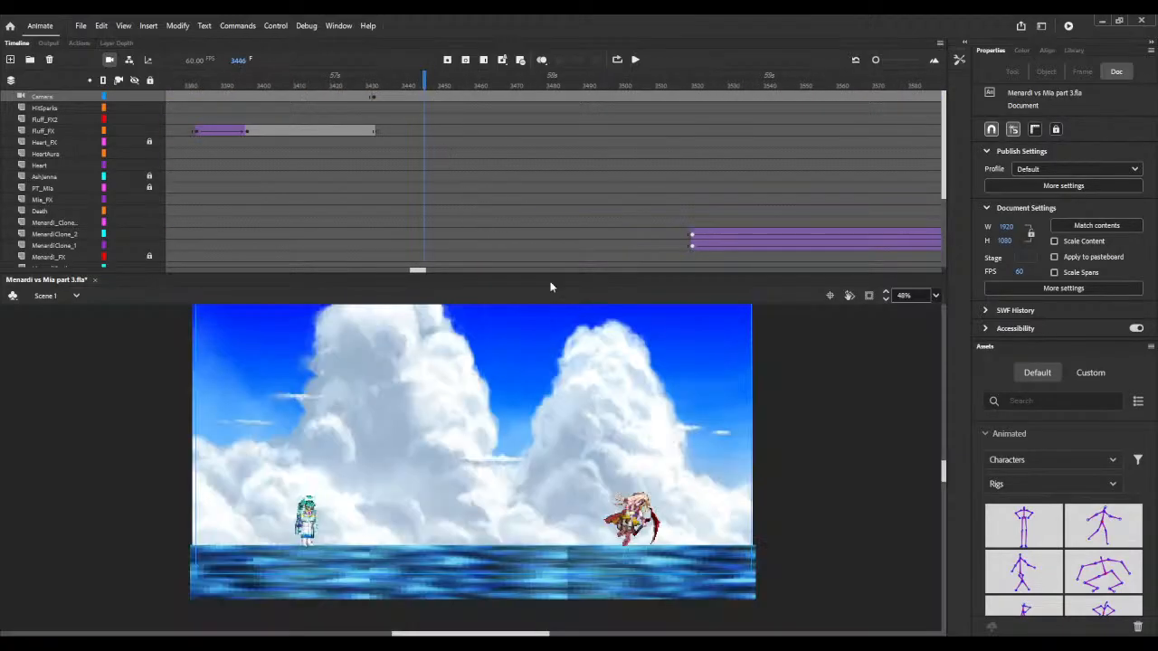
- Find the cloud background's keyframe at frame 3086 on the Background layer and clear the background from that frame onward
{"action": "left_click", "coordinate": [886, 300]}
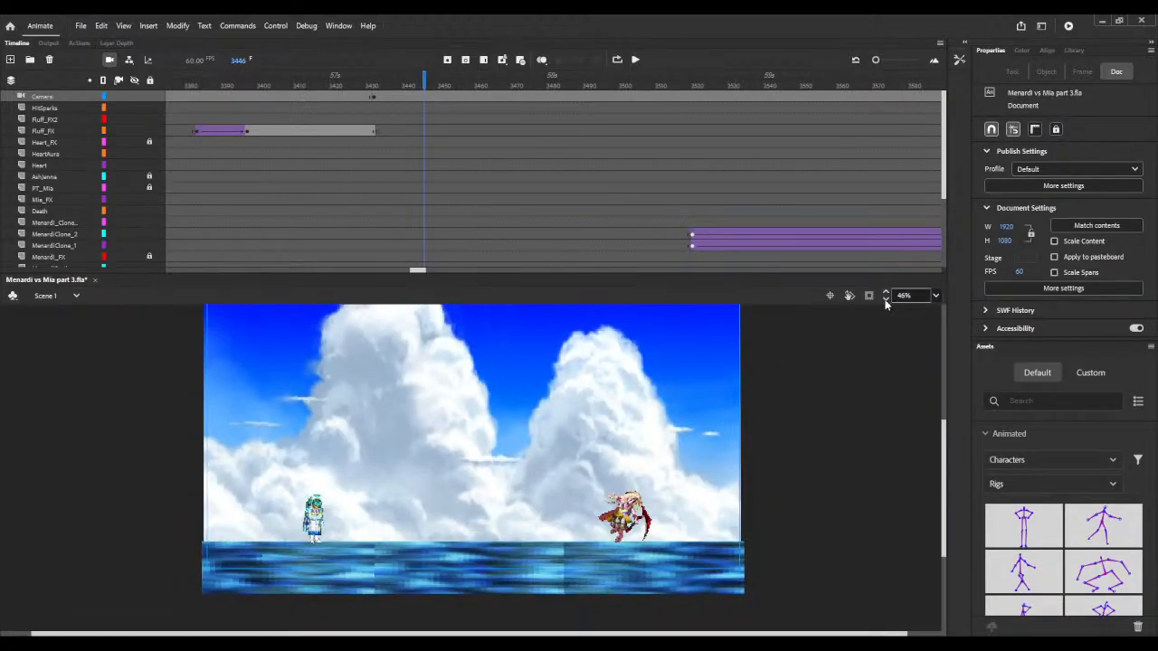
{"action": "left_click", "coordinate": [886, 299]}
{"action": "left_click_drag", "start_coordinate": [400, 272], "coordinate": [387, 271]}
{"action": "left_click", "coordinate": [392, 84]}
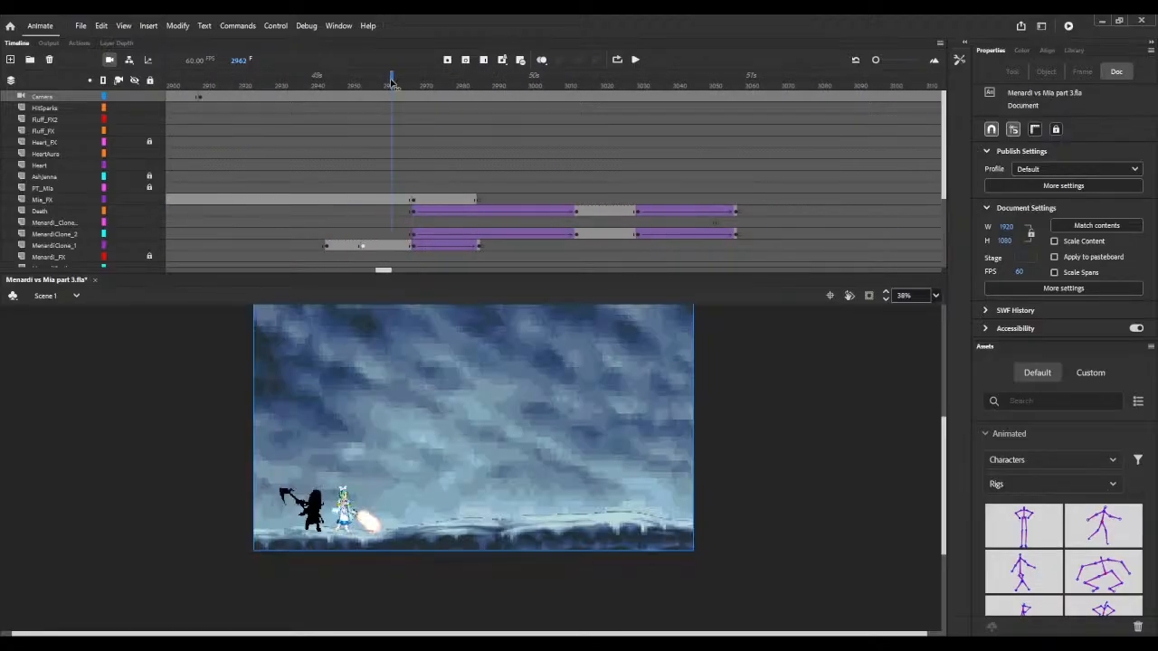
{"action": "left_click_drag", "start_coordinate": [391, 84], "coordinate": [840, 128]}
{"action": "scroll", "coordinate": [826, 158], "scroll_direction": "down", "scroll_amount": 5}
{"action": "left_click", "coordinate": [841, 258]}
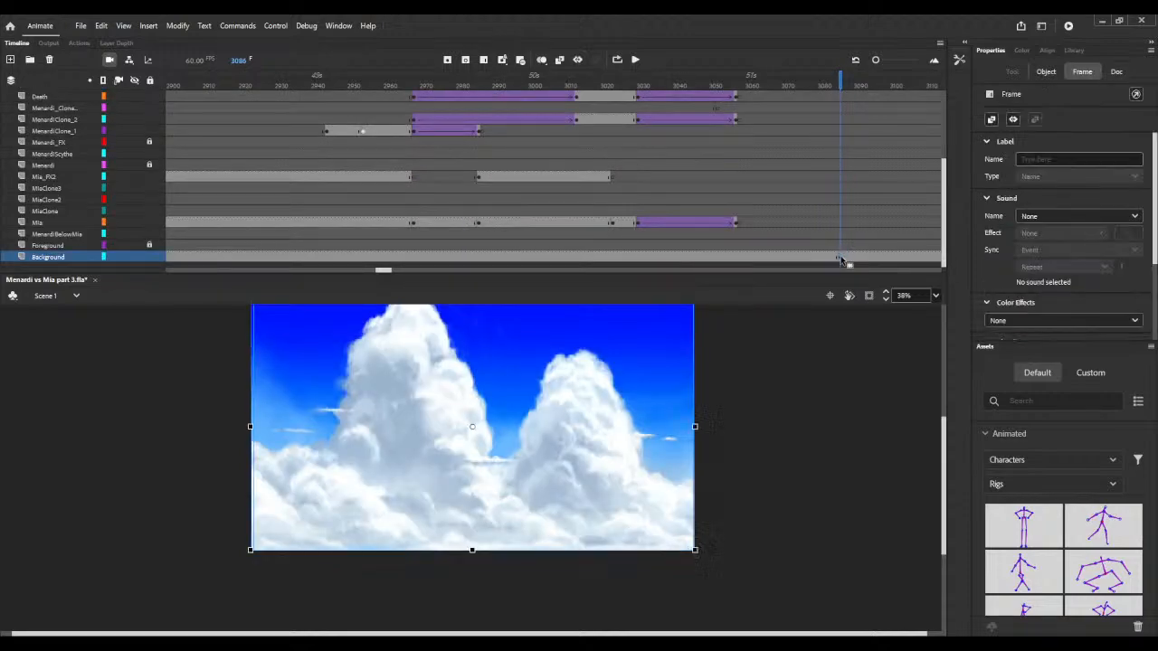
{"action": "left_click", "coordinate": [888, 388]}
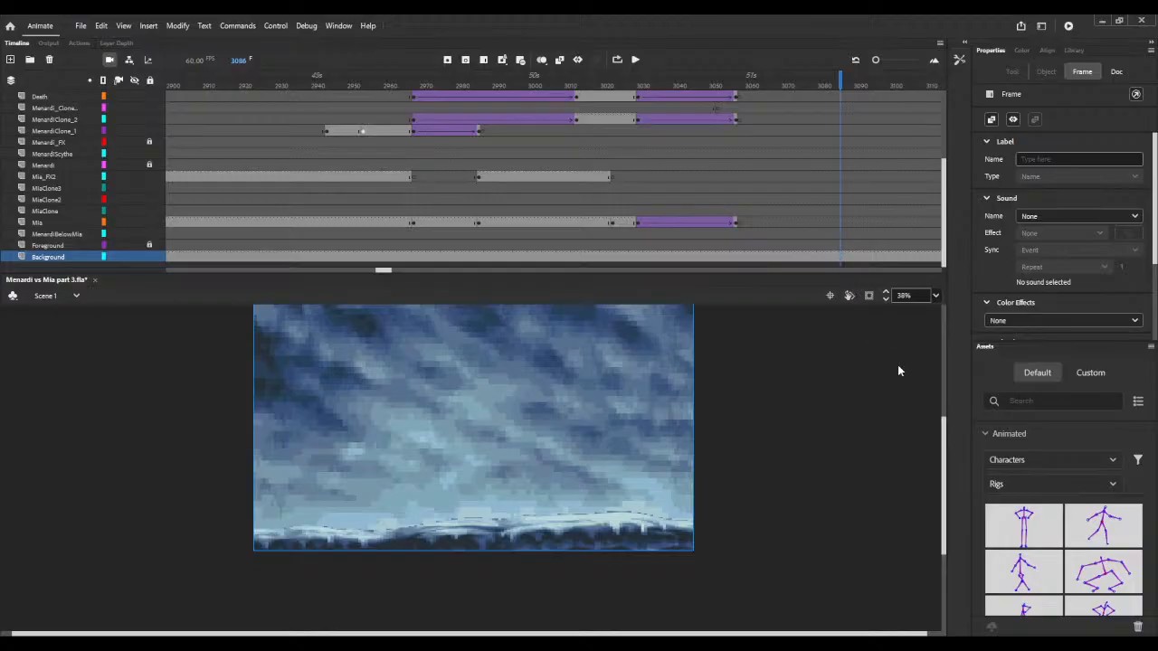
{"action": "key", "text": "Delete"}
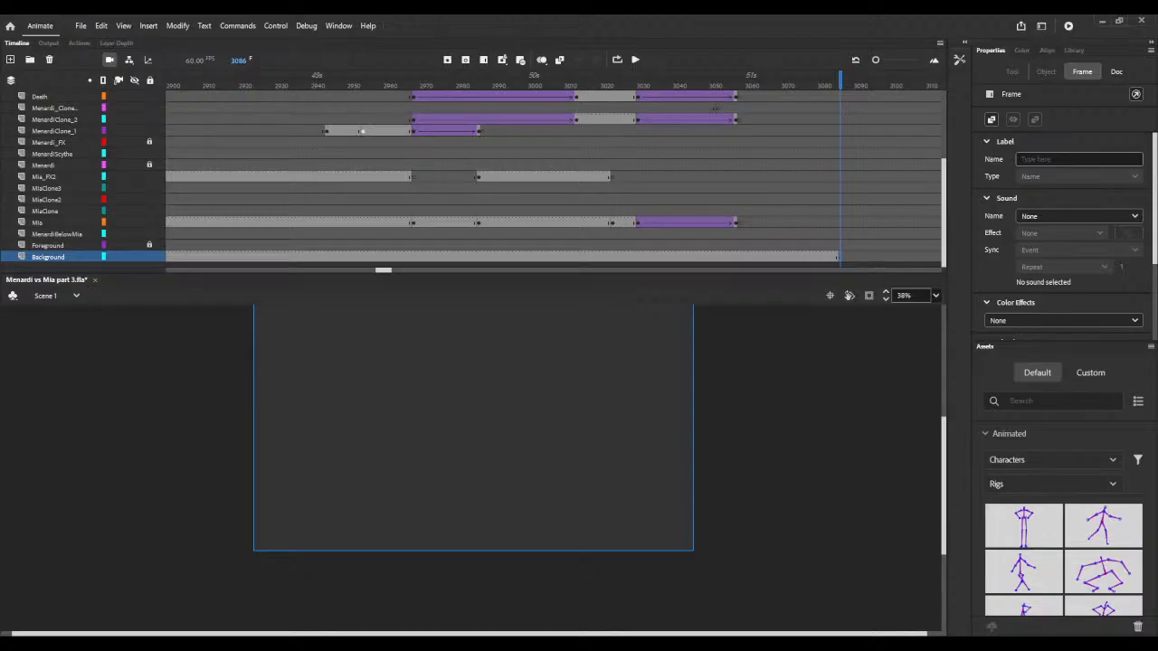
- Delete the Burning folder with its images and the Burning_gif symbol from the library
{"action": "left_click", "coordinate": [1074, 50]}
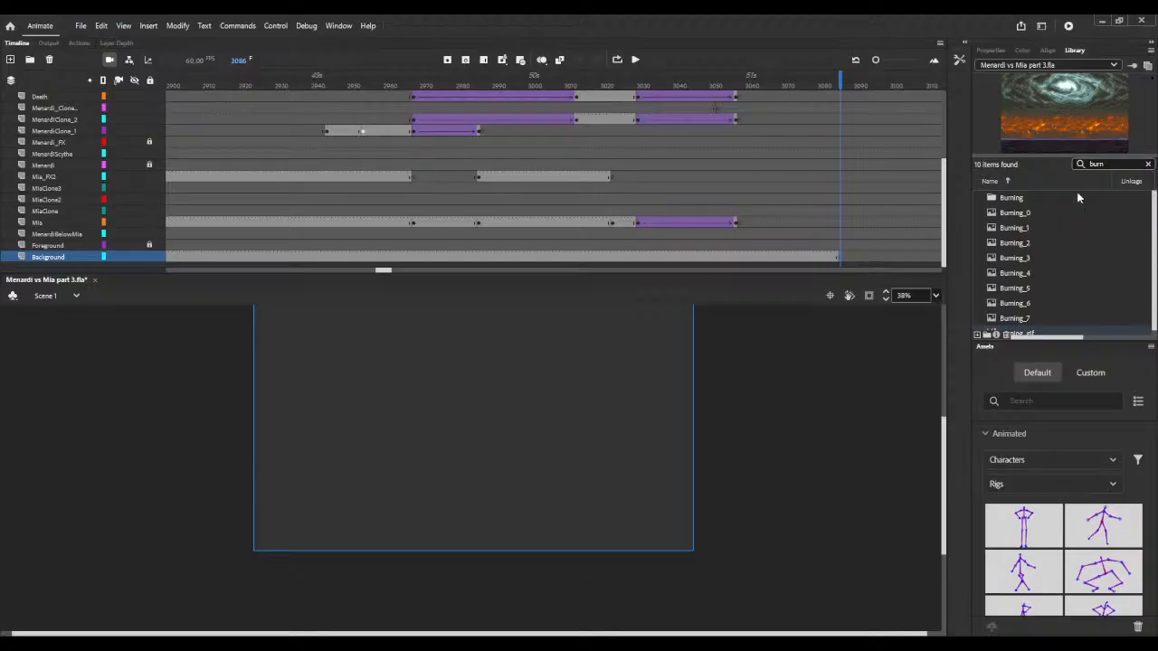
{"action": "left_click", "coordinate": [1011, 201]}
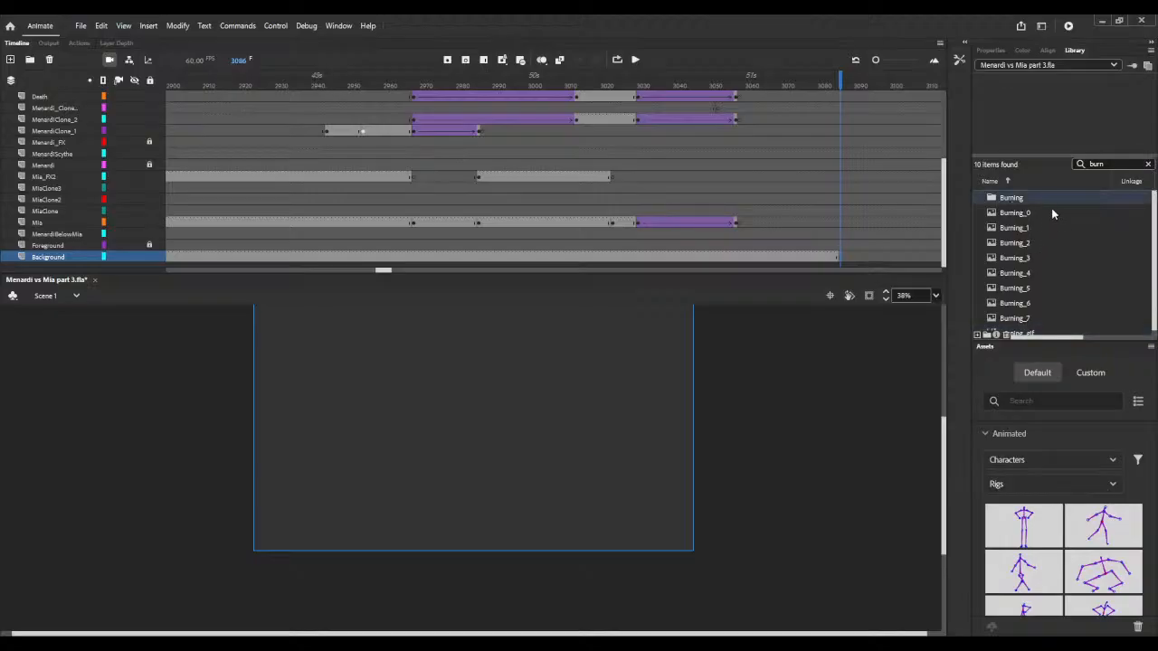
{"action": "key", "text": "Delete"}
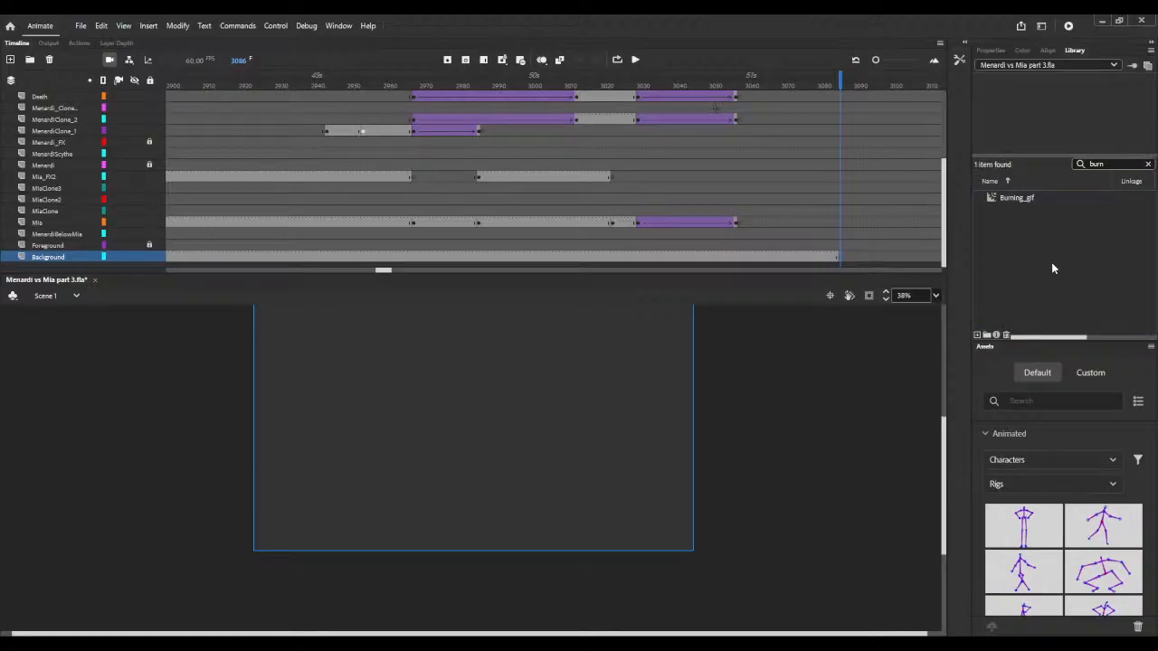
{"action": "left_click", "coordinate": [1026, 201]}
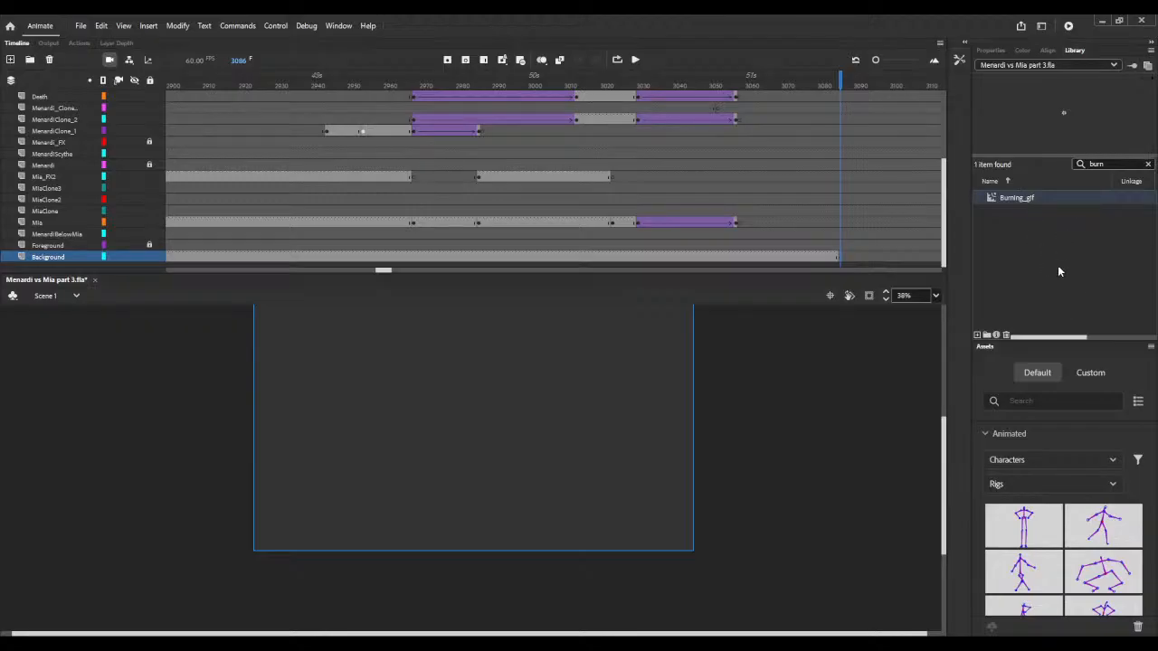
{"action": "key", "text": "Delete"}
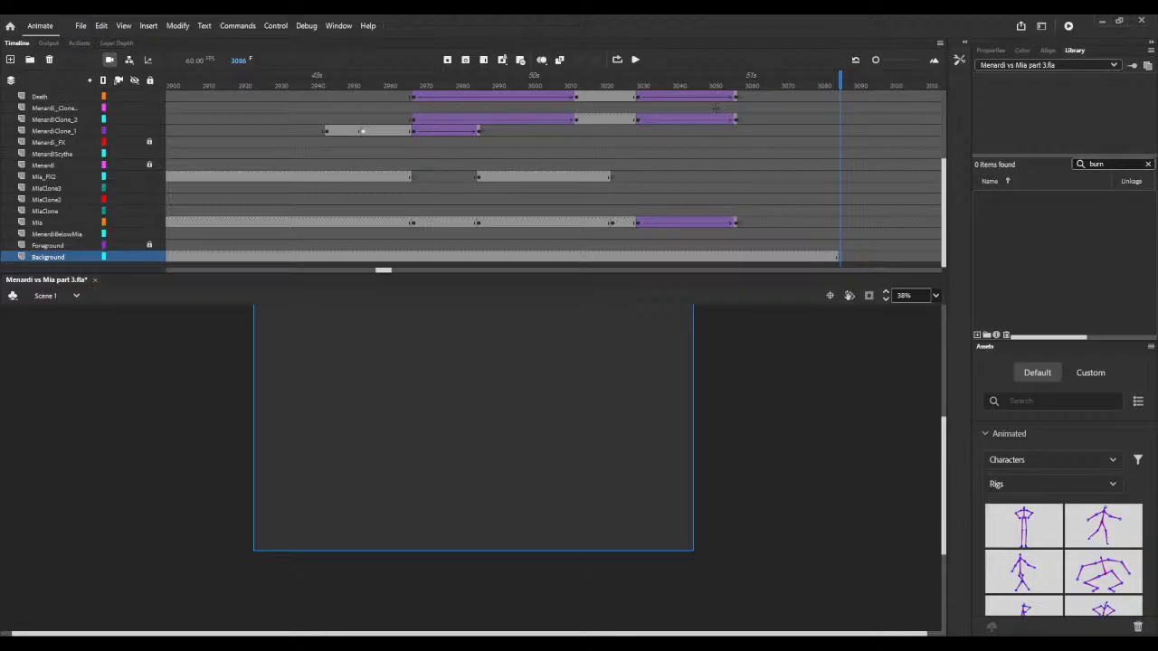
- Clear the library search, search for "dark", and select Dark_Sky.gif
{"action": "left_click", "coordinate": [1148, 164]}
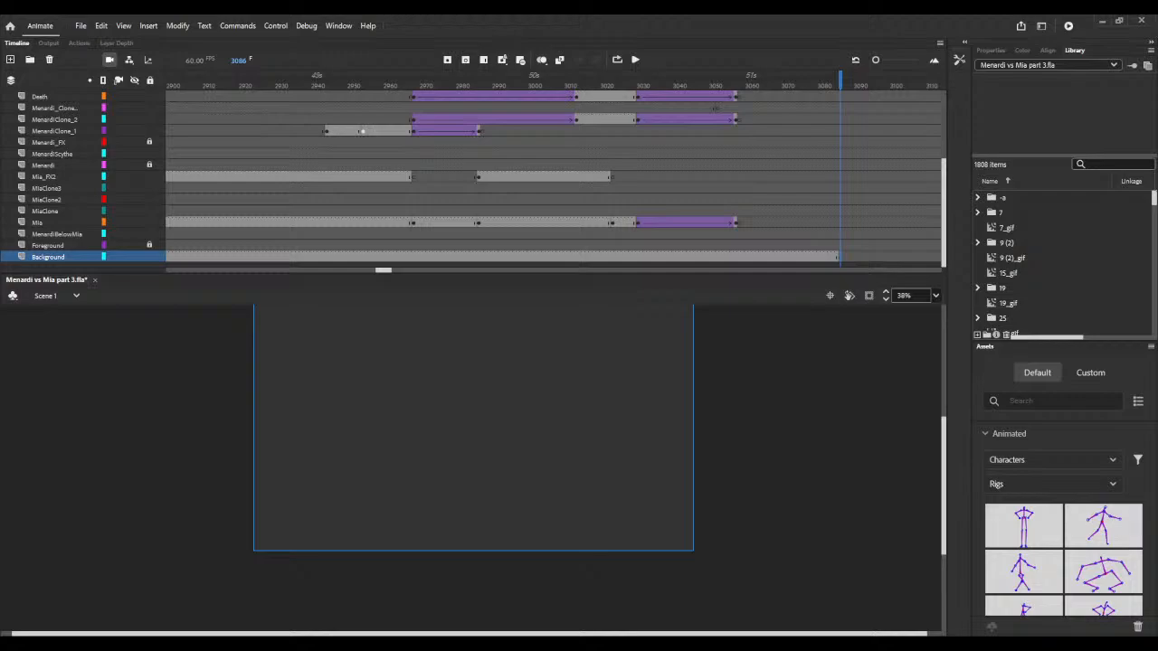
{"action": "left_click", "coordinate": [1109, 163]}
{"action": "type", "text": "dark"}
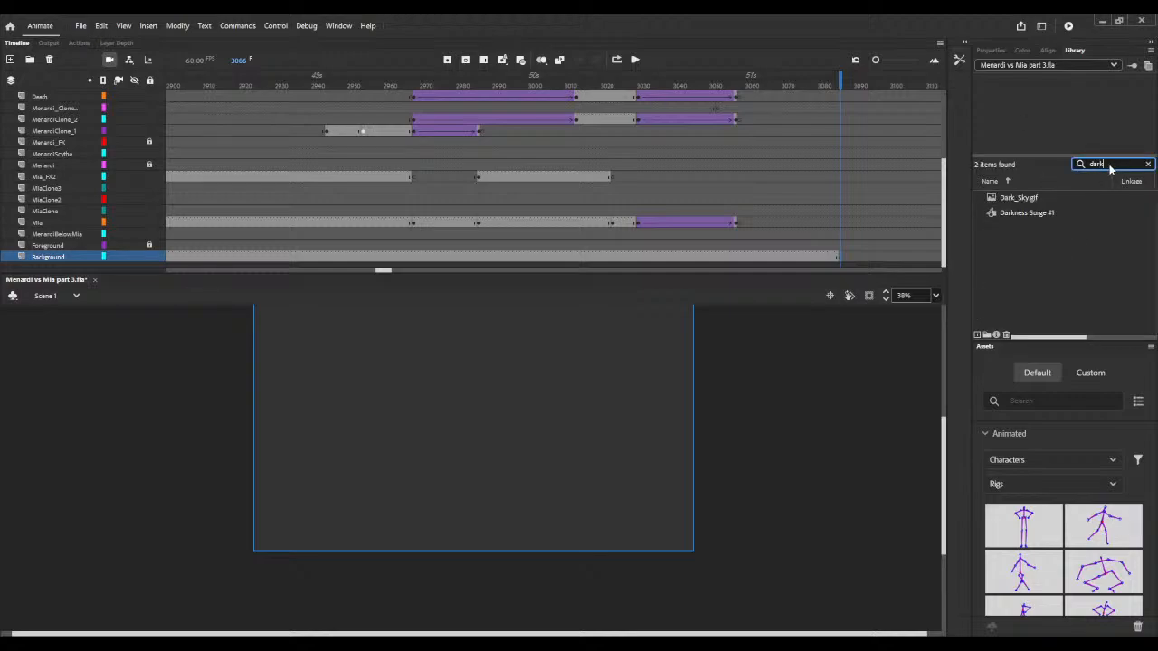
{"action": "left_click", "coordinate": [1014, 199]}
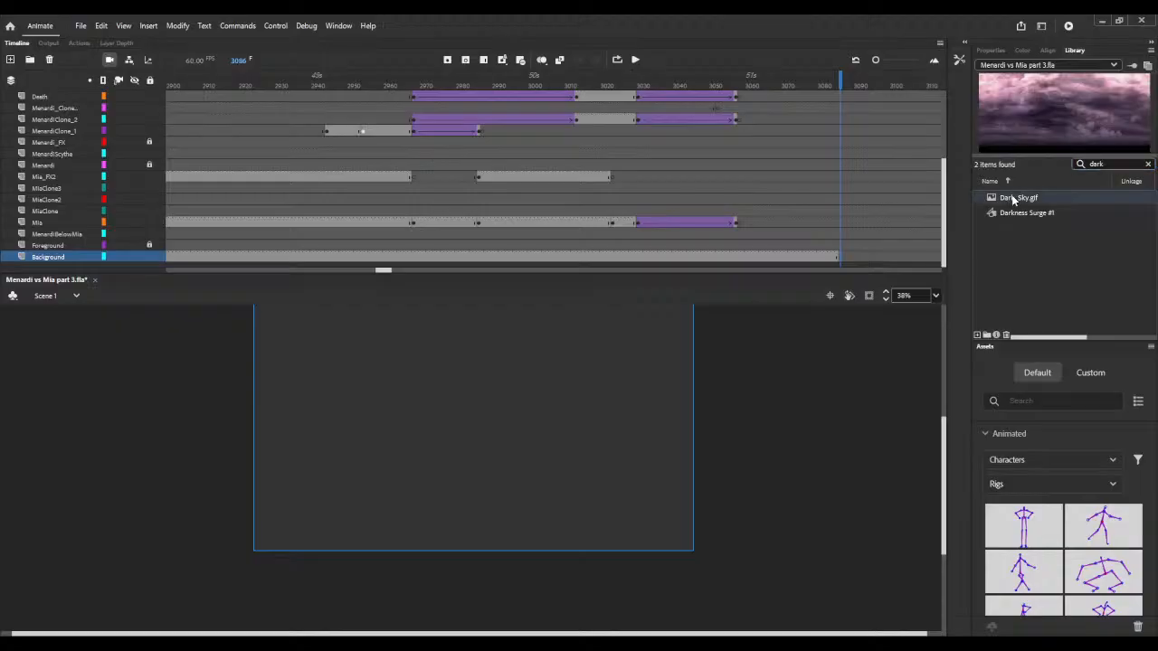
{"action": "left_click_drag", "start_coordinate": [1014, 198], "coordinate": [422, 402]}
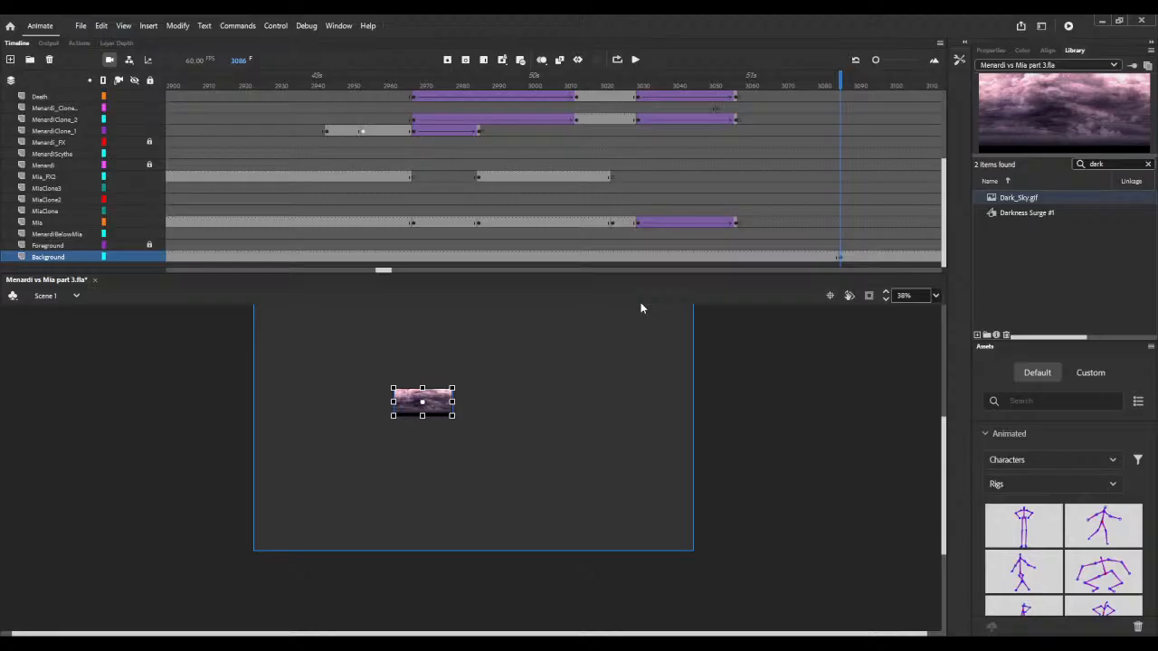
{"action": "key", "text": "ctrl+b"}
{"action": "key", "text": "Delete"}
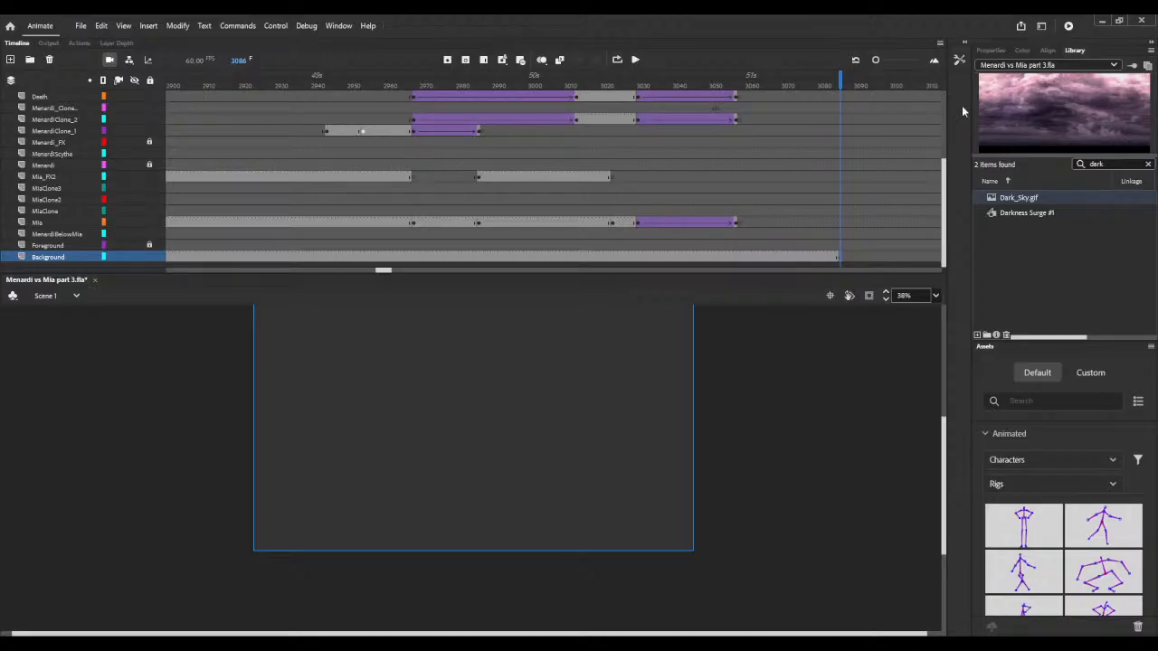
- Place Dark_Sky.gif from the library near the middle of the stage on the Background layer at frame 3086
{"action": "left_click_drag", "start_coordinate": [1020, 199], "coordinate": [500, 406]}
{"action": "scroll", "coordinate": [475, 425], "scroll_direction": "up", "scroll_amount": 3}
{"action": "scroll", "coordinate": [475, 425], "scroll_direction": "down", "scroll_amount": 5}
{"action": "scroll", "coordinate": [679, 383], "scroll_direction": "up", "scroll_amount": 2}
- Convert the placed Dark_Sky.gif image into a symbol named DarkSky
{"action": "left_click", "coordinate": [891, 296]}
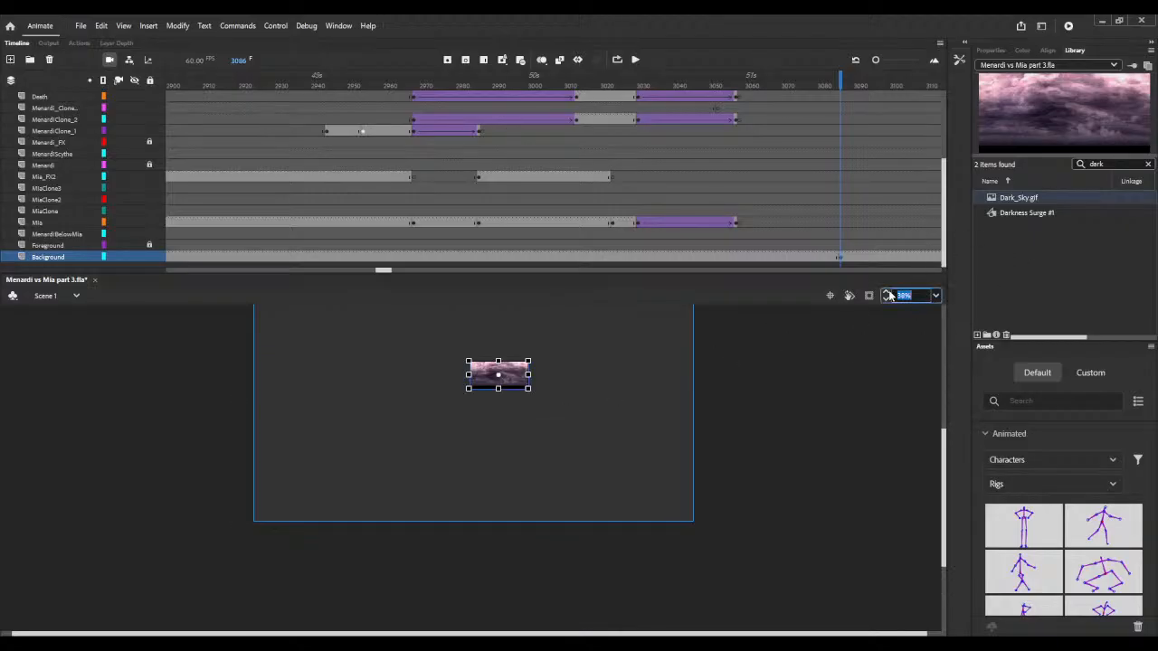
{"action": "scroll", "coordinate": [903, 295], "scroll_direction": "up", "scroll_amount": 20}
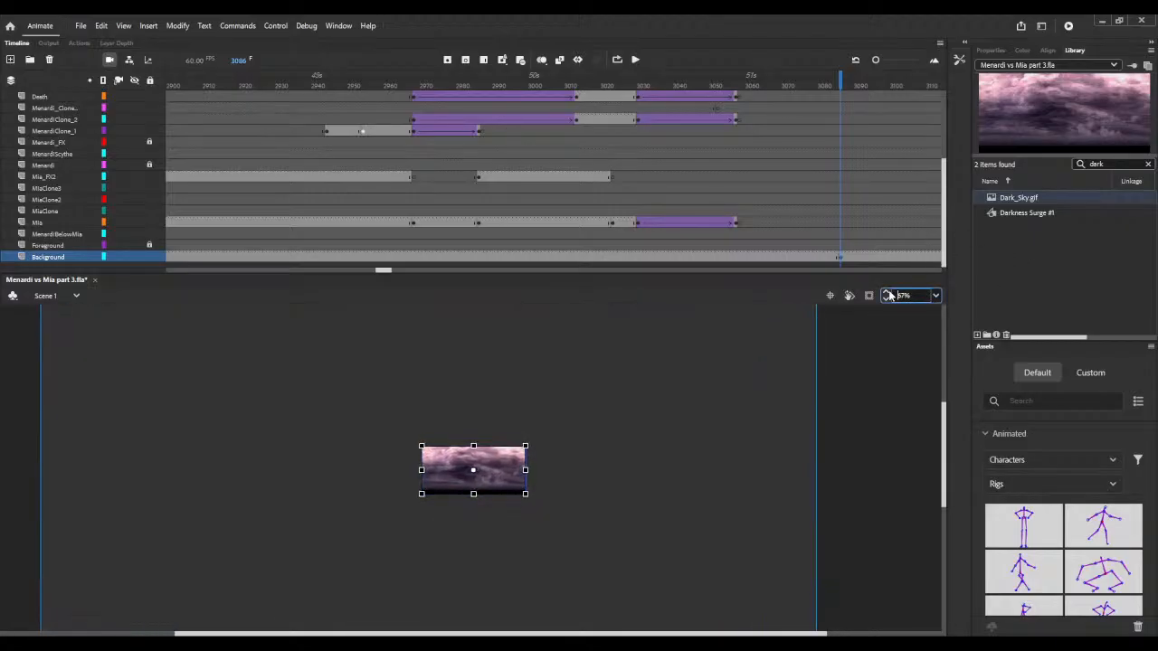
{"action": "scroll", "coordinate": [891, 296], "scroll_direction": "up", "scroll_amount": 20}
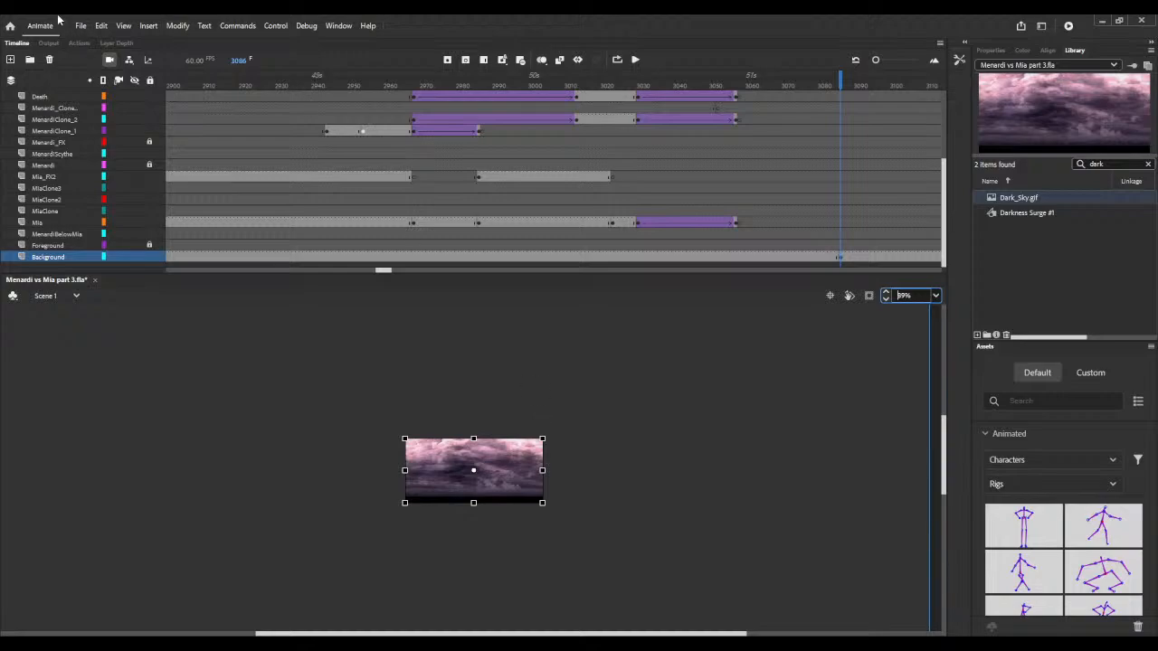
{"action": "left_click", "coordinate": [181, 21]}
{"action": "left_click", "coordinate": [403, 133]}
{"action": "key", "text": "ctrl+b"}
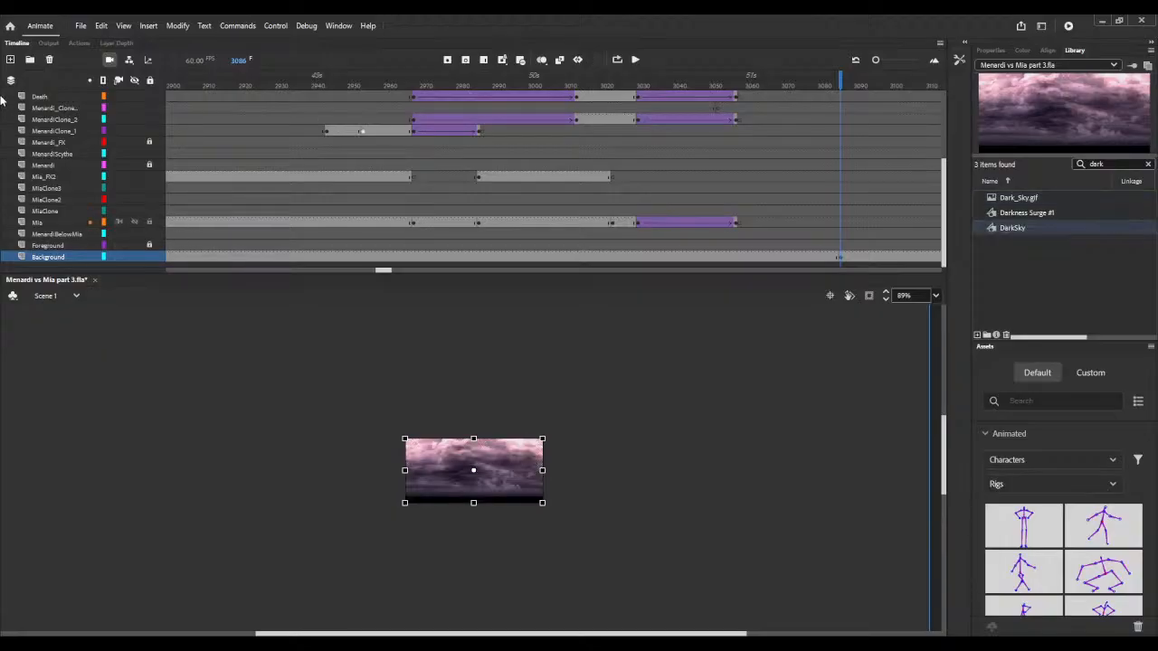
- Enlarge the DarkSky symbol at frame 3086 until it is slightly wider than the stage
{"action": "left_click", "coordinate": [886, 300]}
{"action": "left_click", "coordinate": [888, 301]}
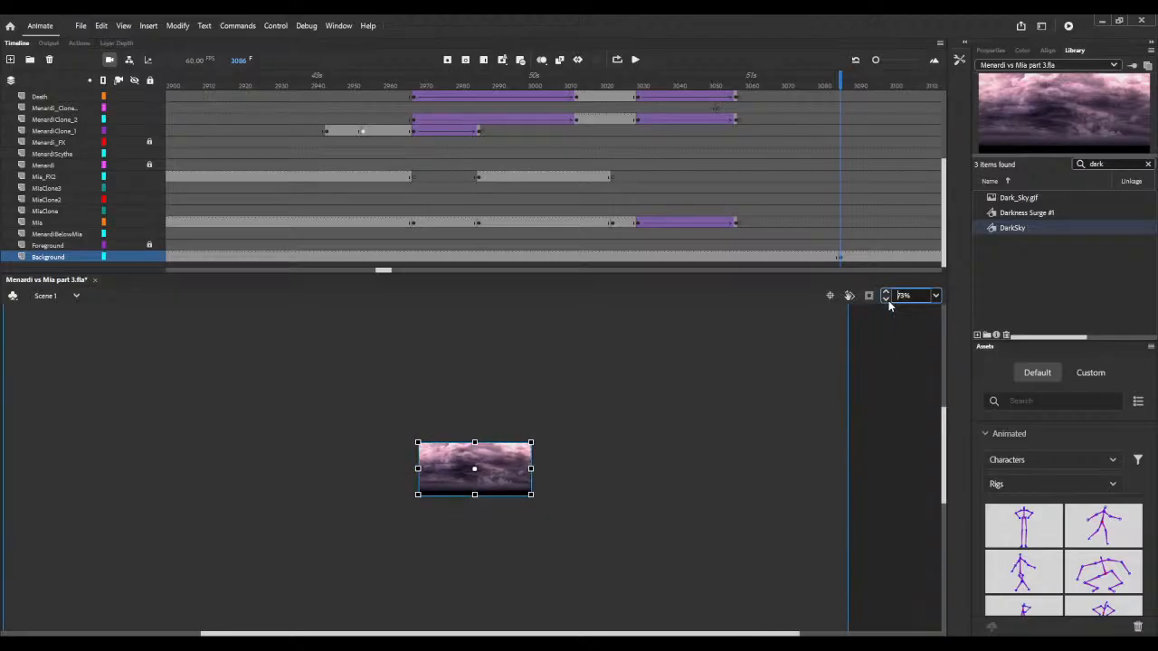
{"action": "left_click", "coordinate": [889, 300]}
{"action": "left_click", "coordinate": [888, 300]}
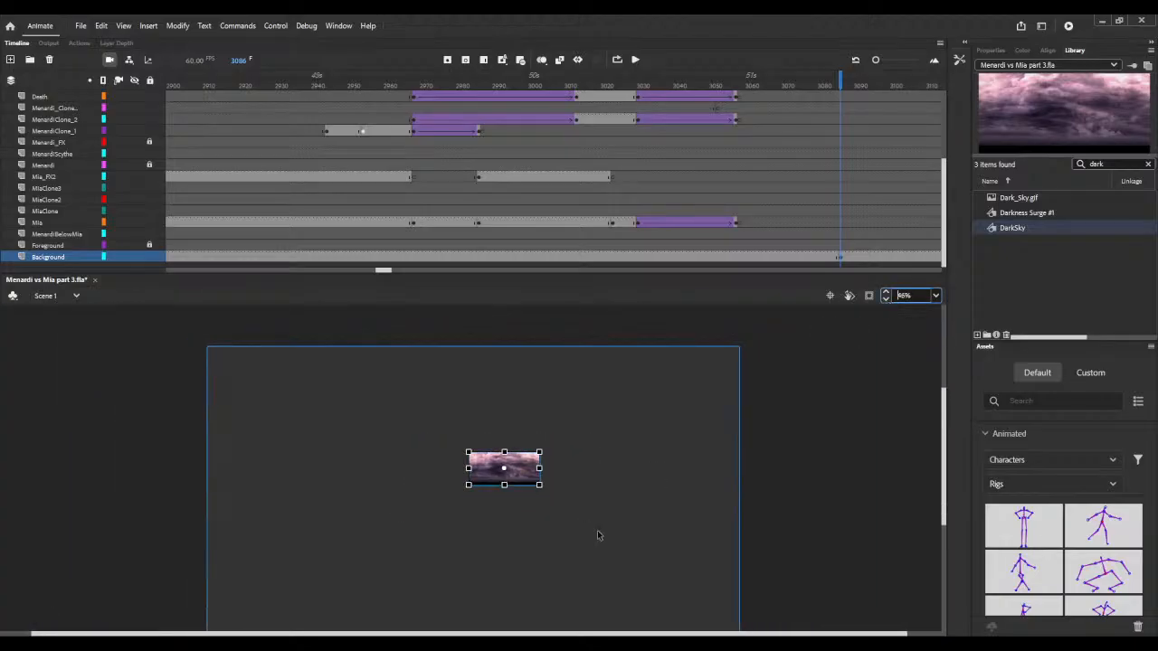
{"action": "scroll", "coordinate": [597, 534], "scroll_direction": "down", "scroll_amount": 2}
{"action": "left_click_drag", "start_coordinate": [540, 387], "coordinate": [697, 445]}
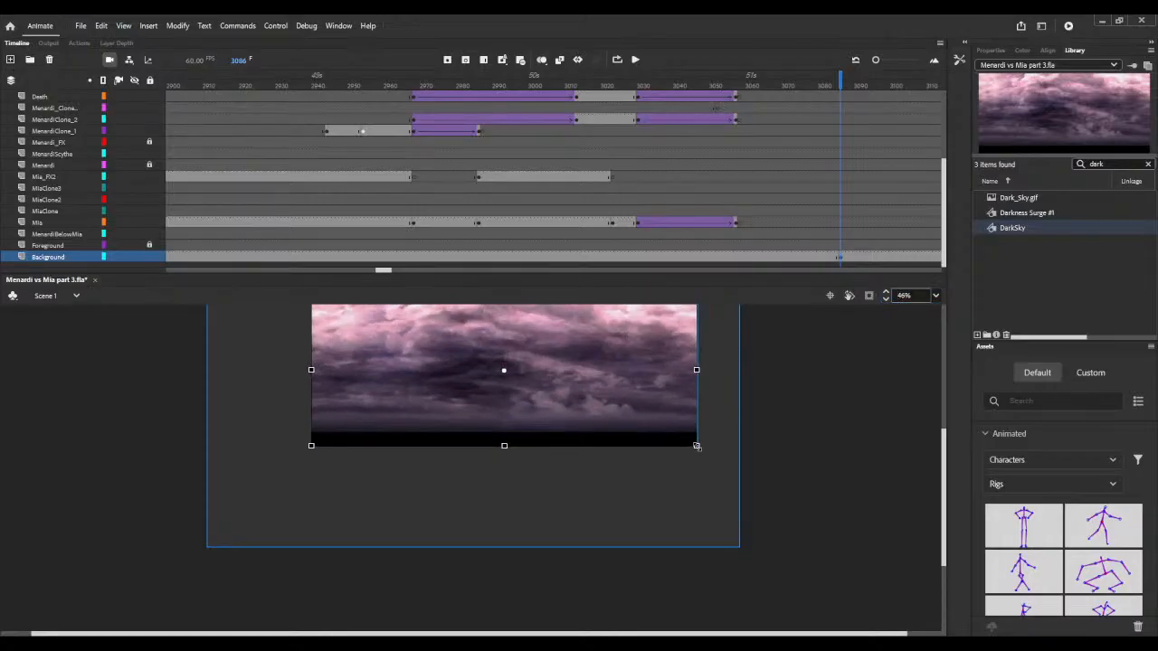
{"action": "left_click", "coordinate": [885, 300]}
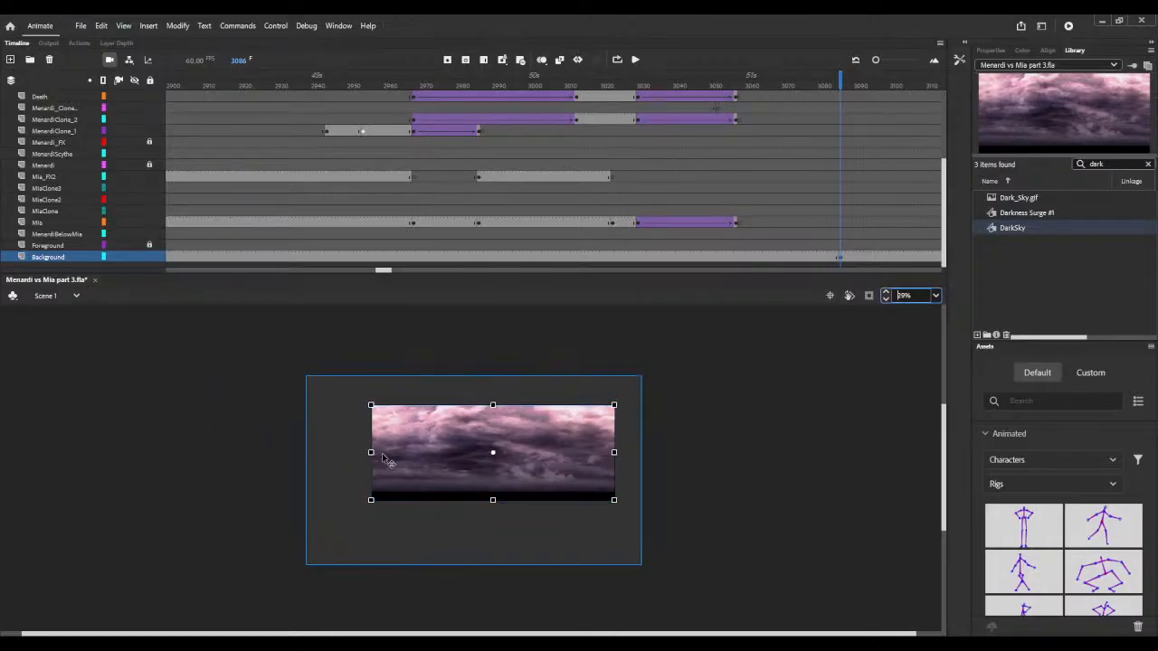
{"action": "left_click_drag", "start_coordinate": [371, 500], "coordinate": [316, 529]}
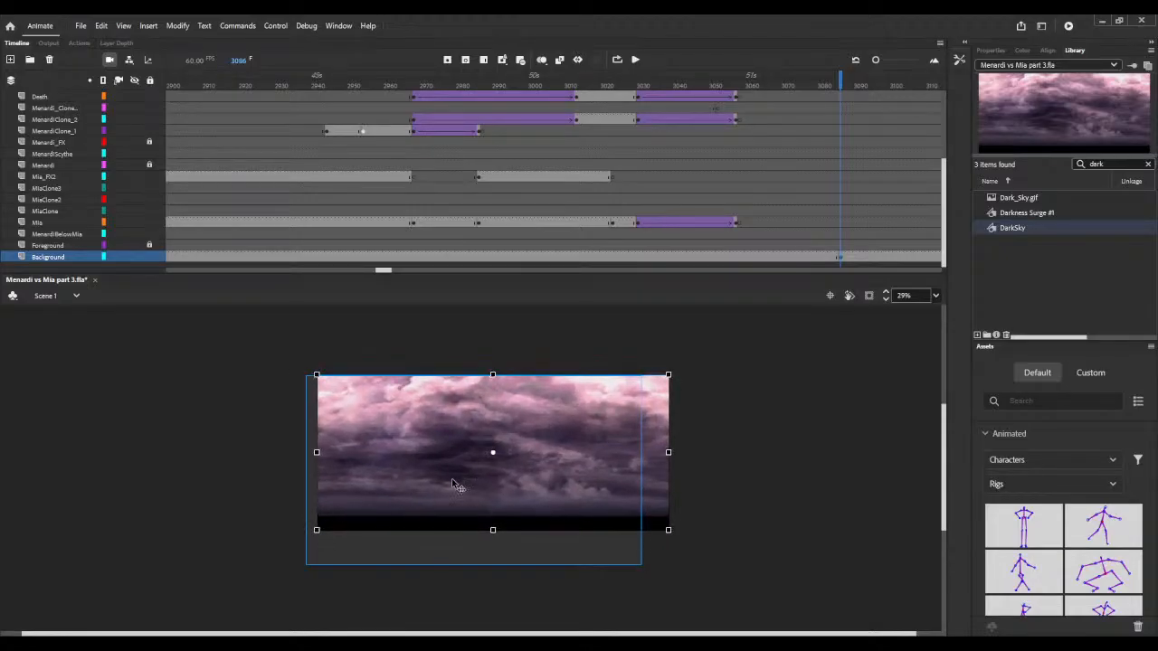
- Center the DarkSky symbol over the stage, stretch it vertically to cover the full stage height, and nudge it slightly left
{"action": "left_click_drag", "start_coordinate": [454, 484], "coordinate": [437, 482]}
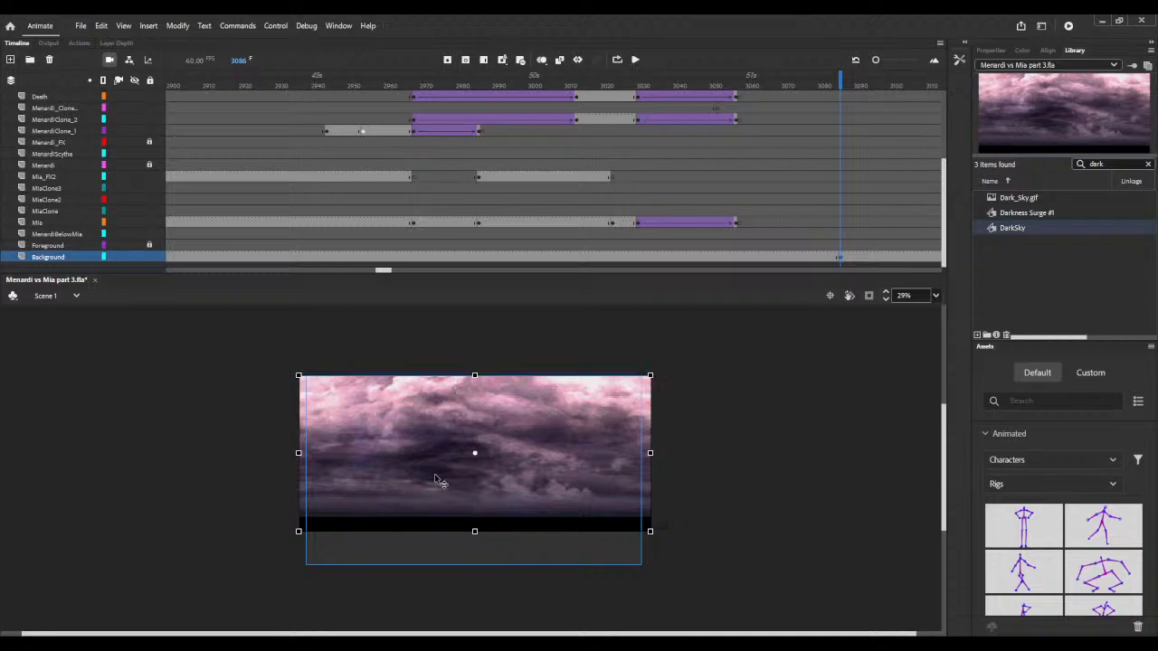
{"action": "left_click_drag", "start_coordinate": [472, 532], "coordinate": [474, 554]}
{"action": "mouse_move", "coordinate": [501, 446]}
{"action": "left_mouse_down"}
{"action": "mouse_move", "coordinate": [502, 458]}
{"action": "mouse_move", "coordinate": [507, 450]}
{"action": "left_mouse_up"}
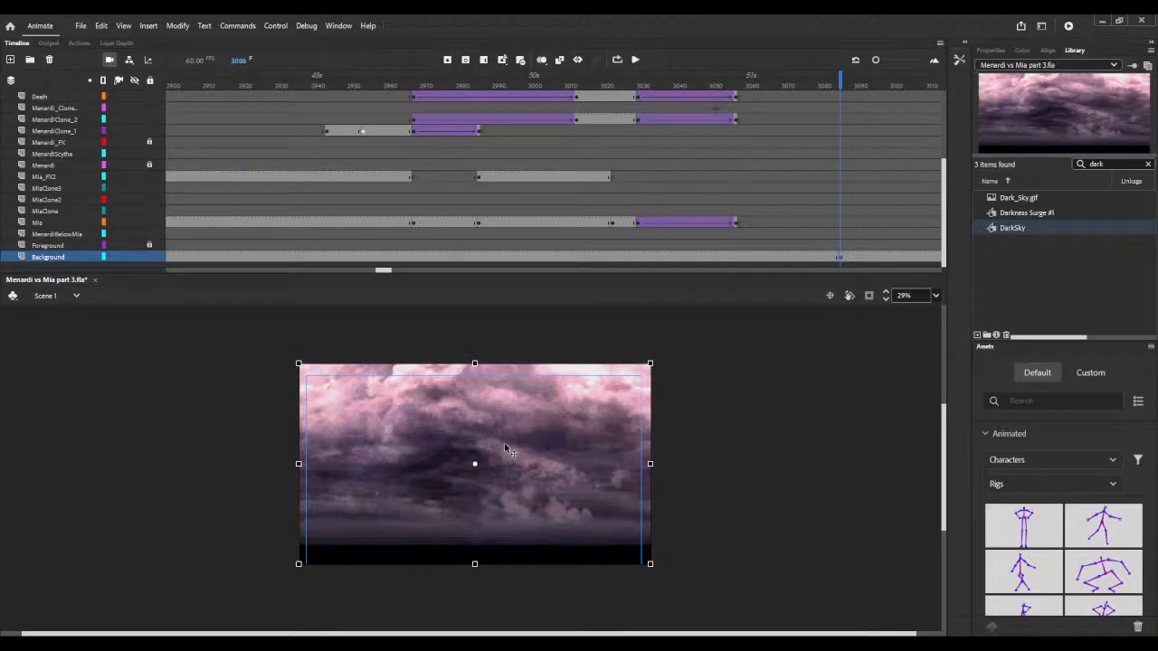
{"action": "key", "text": "Left"}
{"action": "key", "text": "Left"}
{"action": "key", "text": "Left"}
{"action": "key", "text": "Left"}
{"action": "key", "text": "Left"}
{"action": "key", "text": "Left"}
{"action": "key", "text": "Left"}
{"action": "key", "text": "Left"}
{"action": "key", "text": "Left"}
{"action": "key", "text": "Left"}
{"action": "key", "text": "Left"}
{"action": "key", "text": "Left"}
{"action": "key", "text": "Left"}
{"action": "key", "text": "Left"}
{"action": "key", "text": "Left"}
{"action": "key", "text": "Left"}
{"action": "key", "text": "Left"}
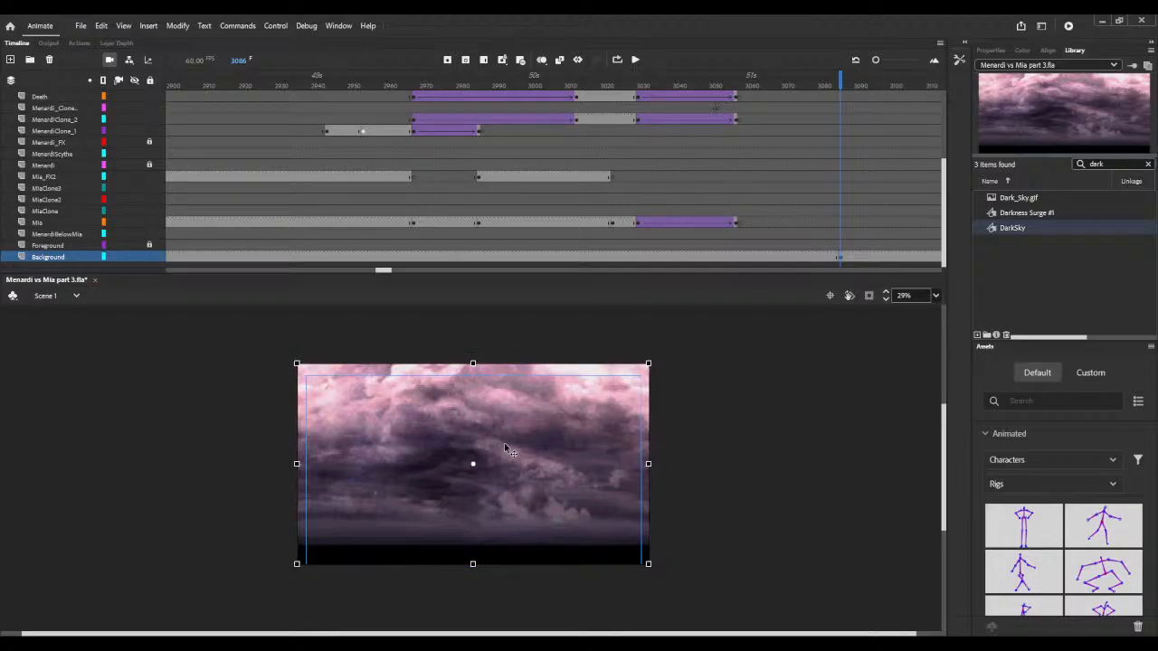
- Clear the Background layer's cloud keyframe at frame 3353 so the DarkSky background continues through it
{"action": "left_click_drag", "start_coordinate": [841, 79], "coordinate": [760, 84]}
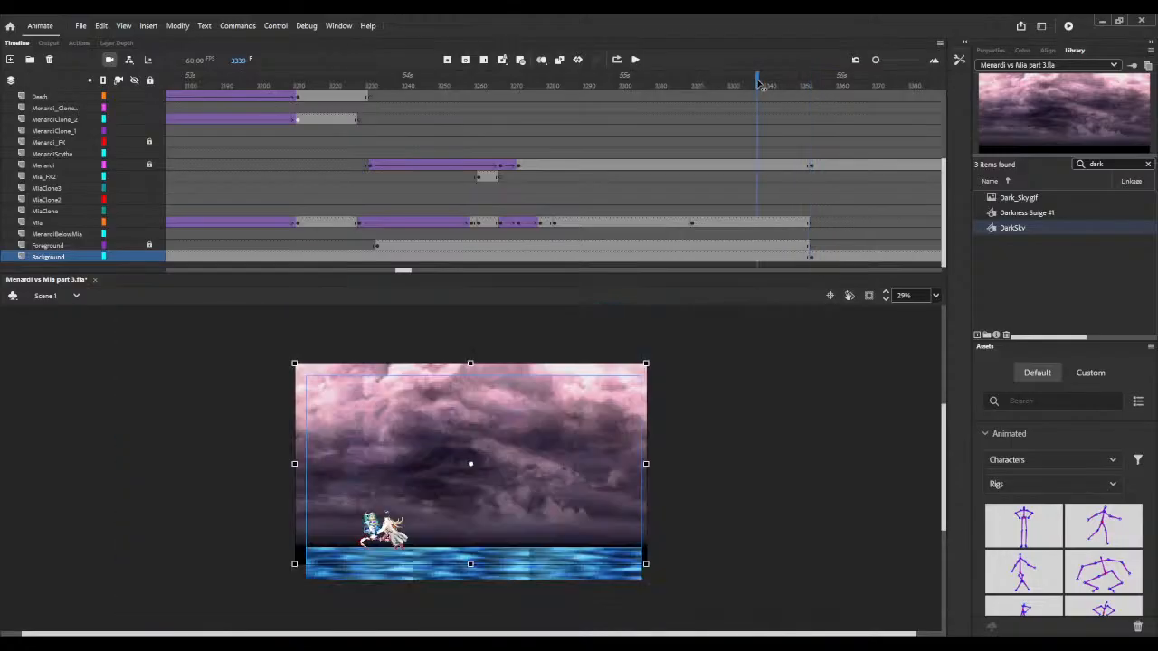
{"action": "left_click", "coordinate": [812, 259]}
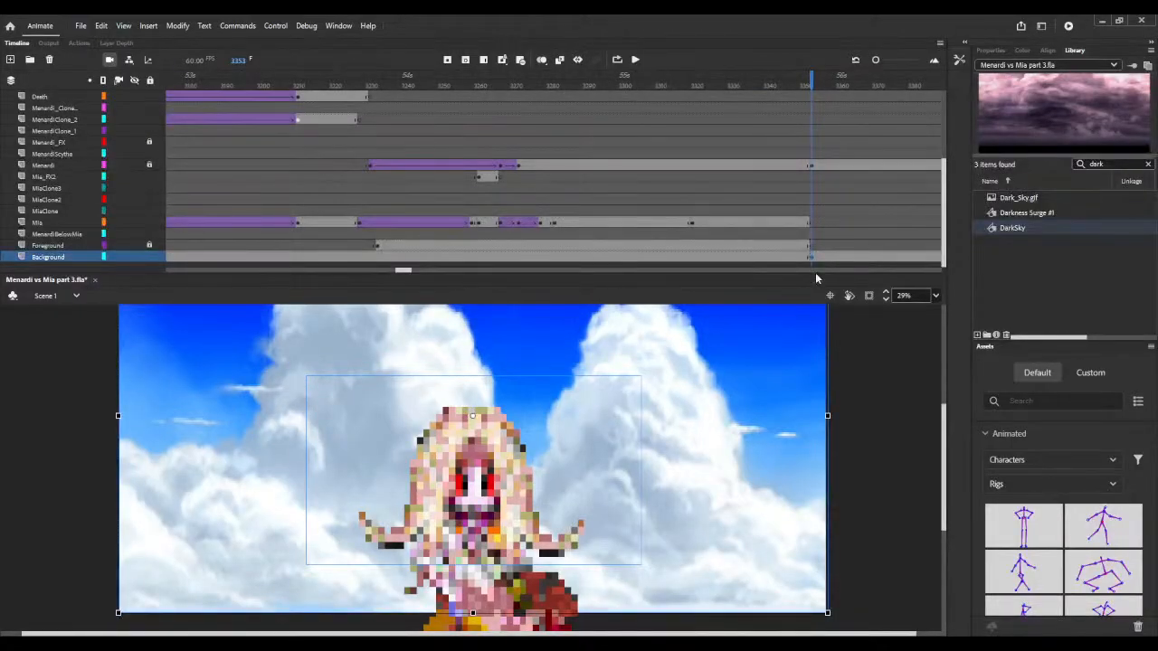
{"action": "left_click", "coordinate": [861, 382]}
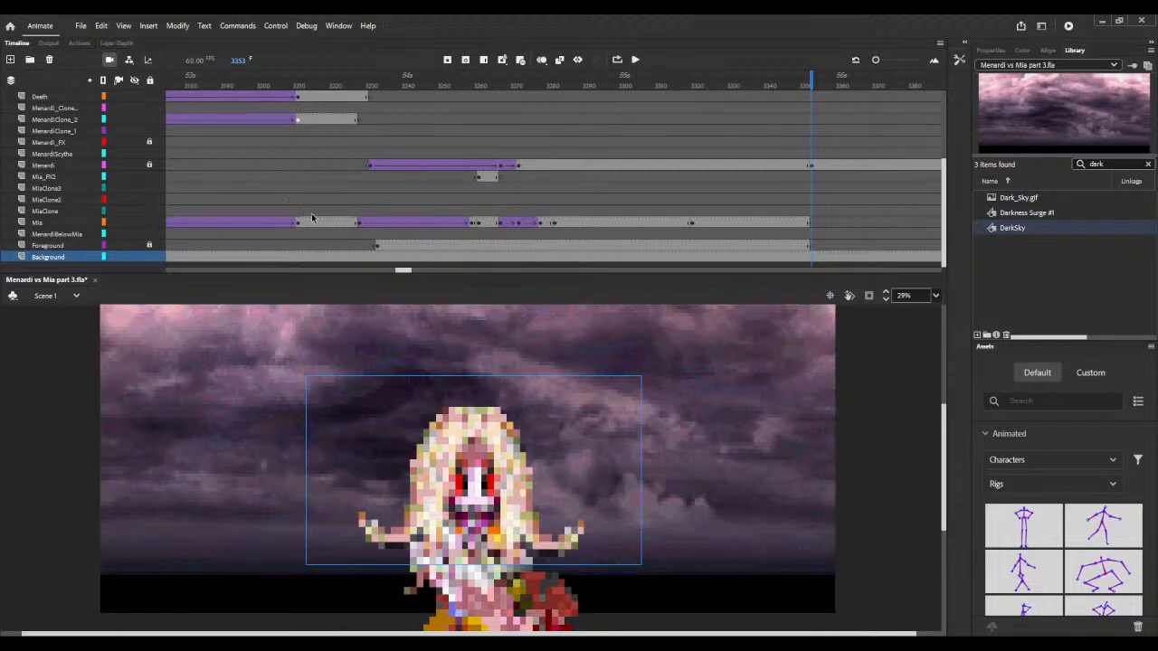
- Review the following frames up to frame 3916 and play the test movie to check the dark sky scene
{"action": "scroll", "coordinate": [404, 271], "scroll_direction": "right", "scroll_amount": 5}
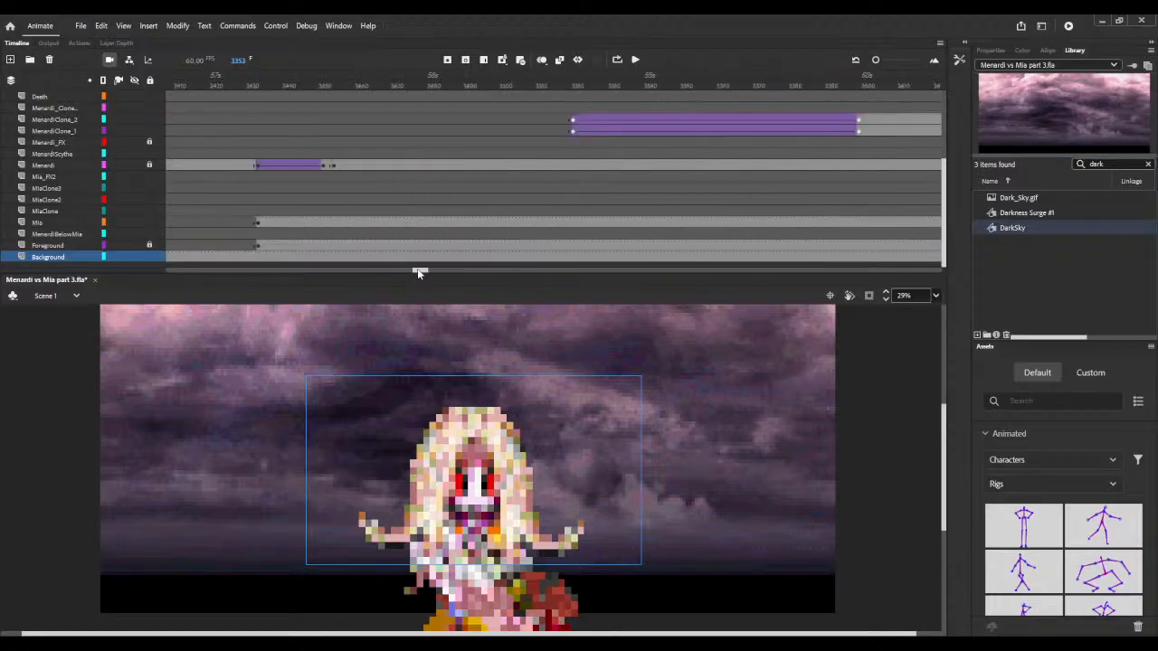
{"action": "scroll", "coordinate": [405, 272], "scroll_direction": "right", "scroll_amount": 3}
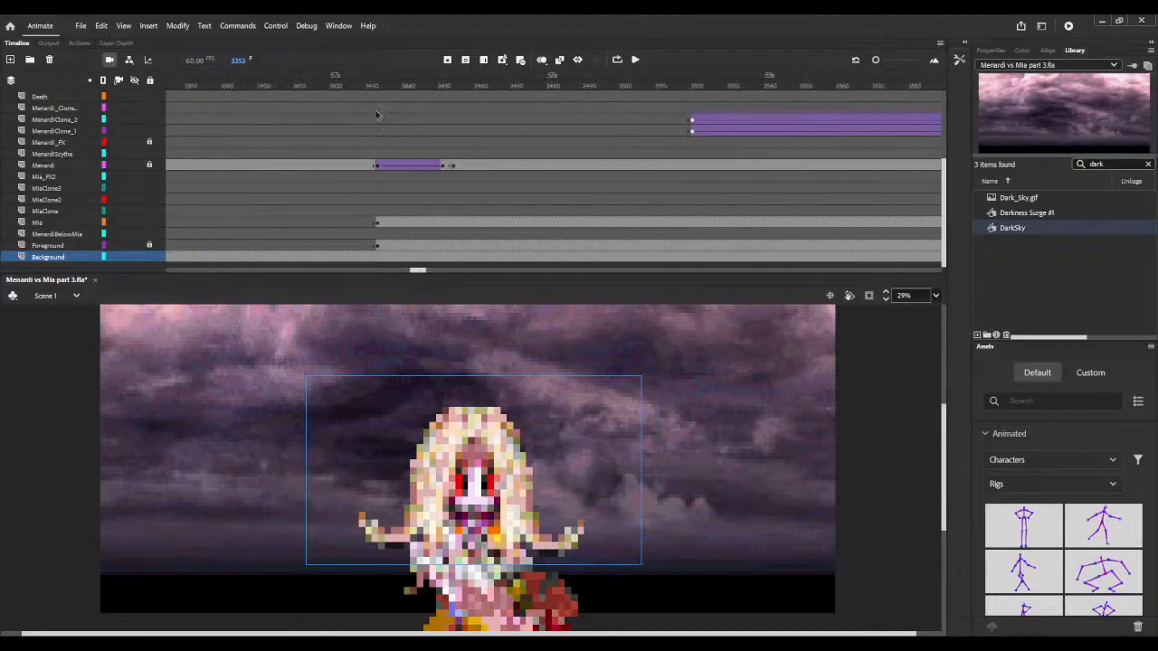
{"action": "left_click_drag", "start_coordinate": [362, 77], "coordinate": [890, 80]}
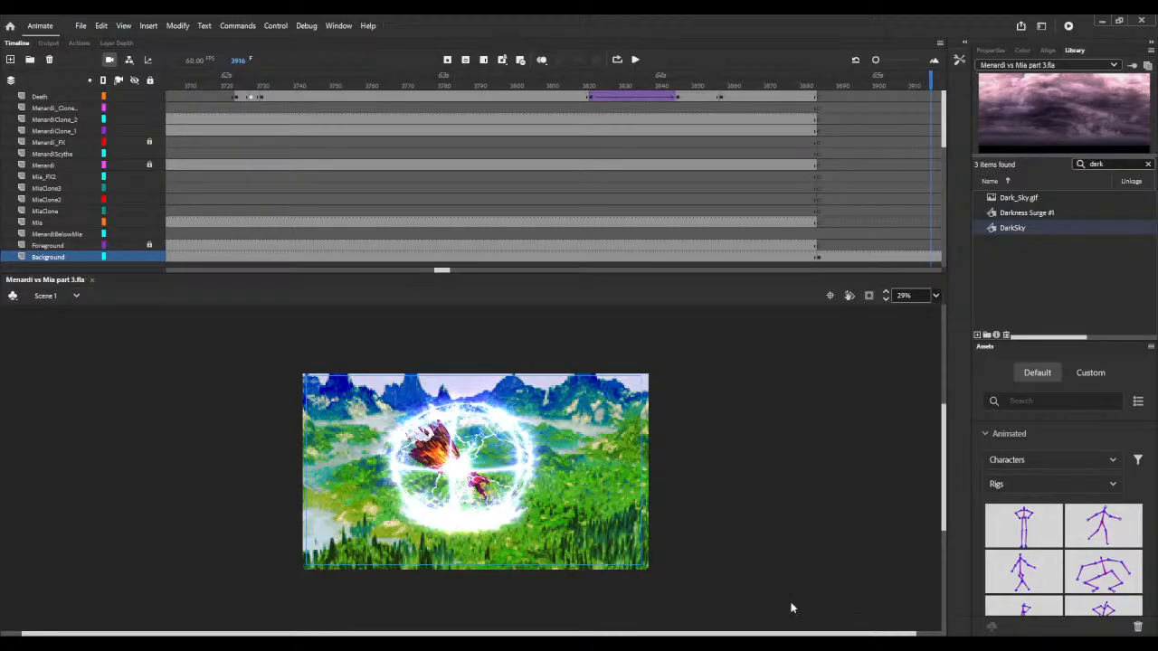
{"action": "key", "text": "ctrl+Return"}
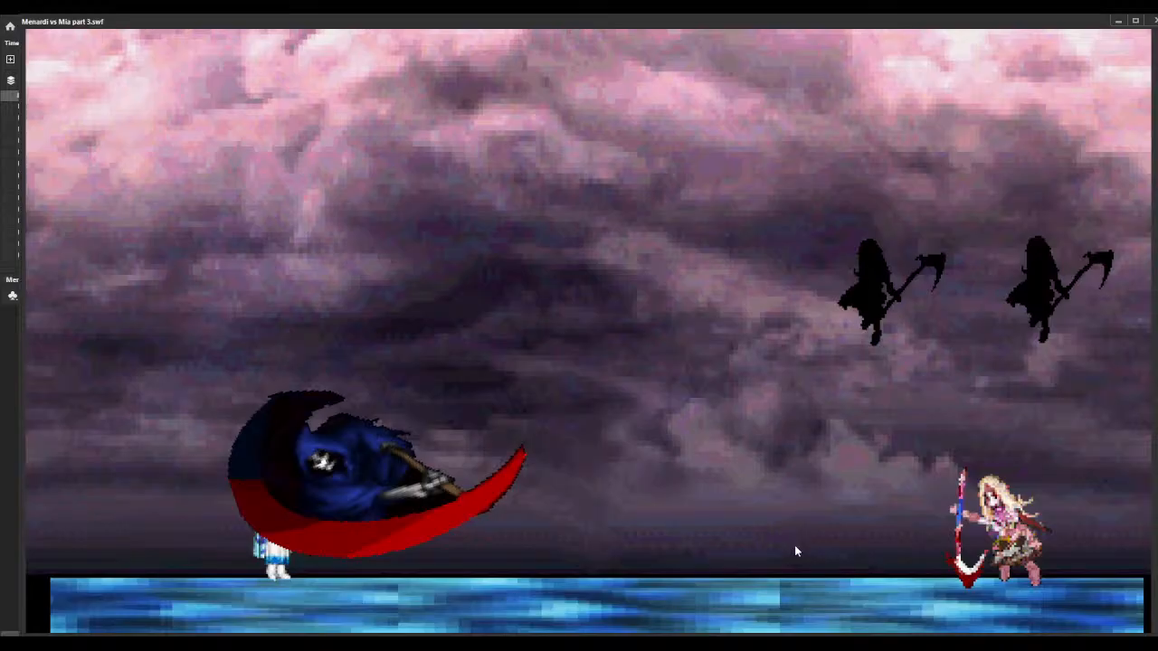
{"action": "key", "text": "ctrl+w"}
- Unlock the Foreground layer and widen its water strip at frame 3433 past both edges of the stage
{"action": "left_click_drag", "start_coordinate": [451, 272], "coordinate": [426, 272]}
{"action": "scroll", "coordinate": [505, 178], "scroll_direction": "down", "scroll_amount": 5}
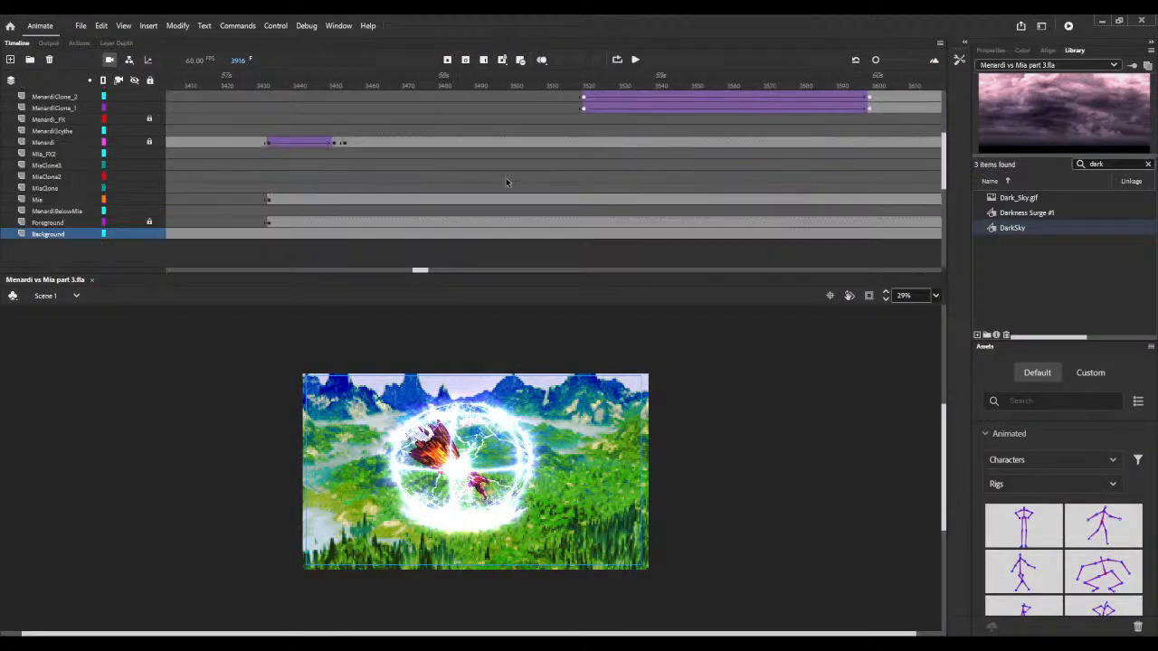
{"action": "left_click", "coordinate": [268, 78]}
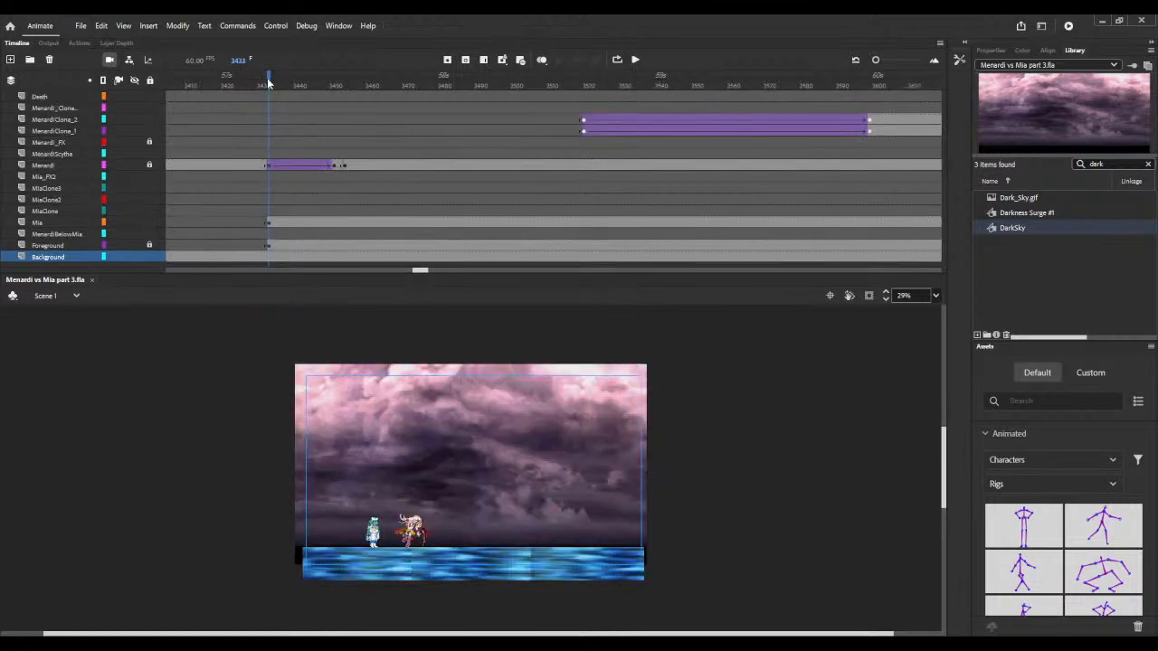
{"action": "left_click", "coordinate": [888, 295]}
{"action": "scroll", "coordinate": [887, 295], "scroll_direction": "up", "scroll_amount": 5}
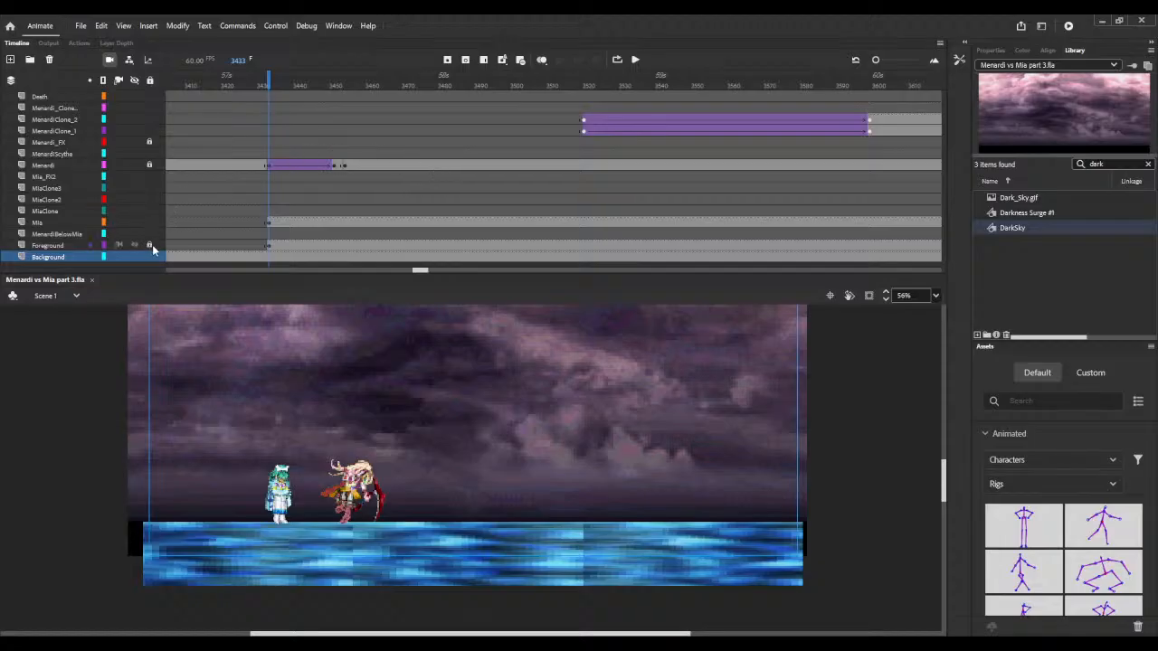
{"action": "left_click", "coordinate": [269, 246]}
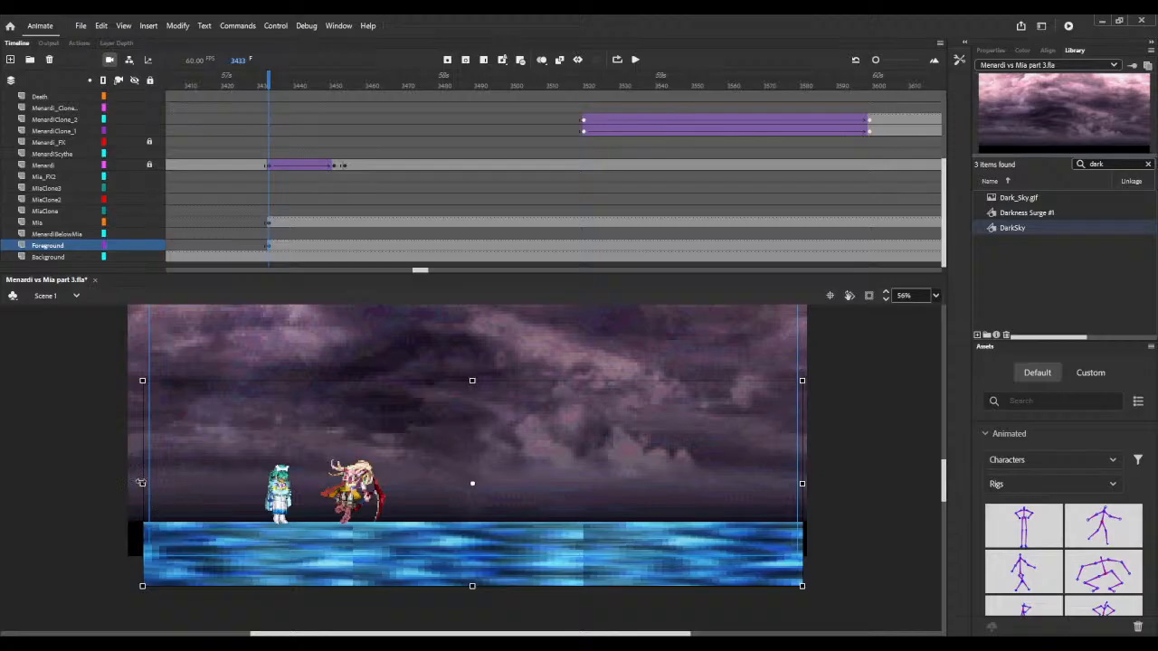
{"action": "left_click_drag", "start_coordinate": [141, 483], "coordinate": [125, 482]}
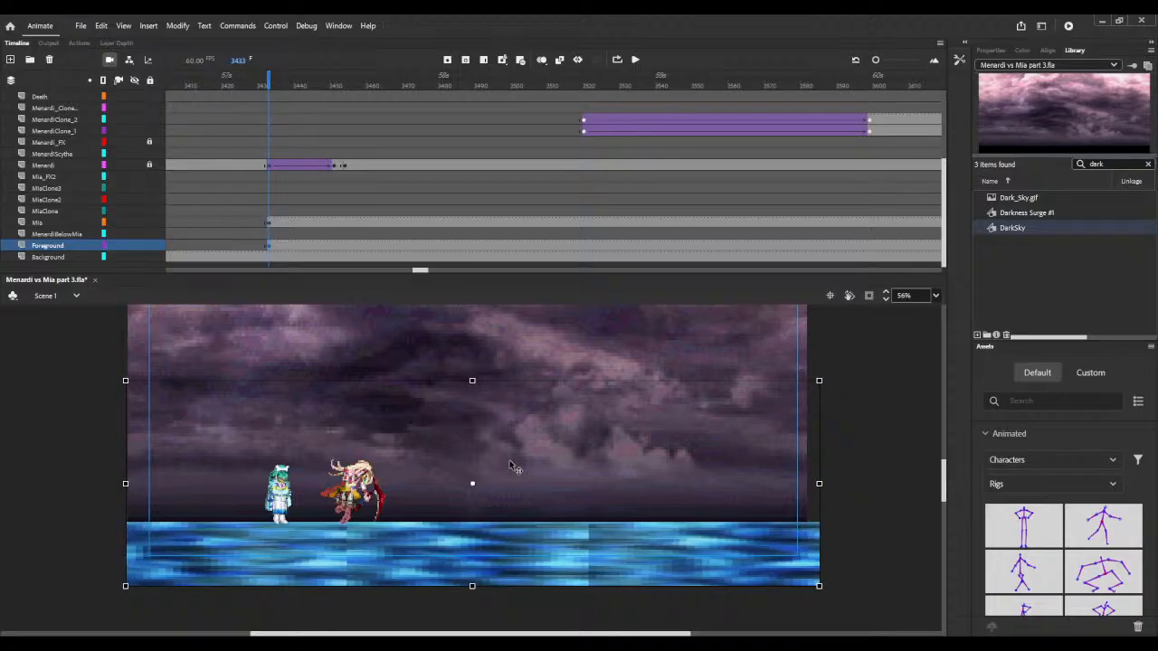
- Nudge the widened water foreground at frame 3433 slightly upward beneath the characters' feet
{"action": "key", "text": "Up"}
{"action": "key", "text": "Up"}
{"action": "key", "text": "Up"}
{"action": "key", "text": "Up"}
{"action": "key", "text": "Up"}
{"action": "key", "text": "Up"}
{"action": "key", "text": "Up"}
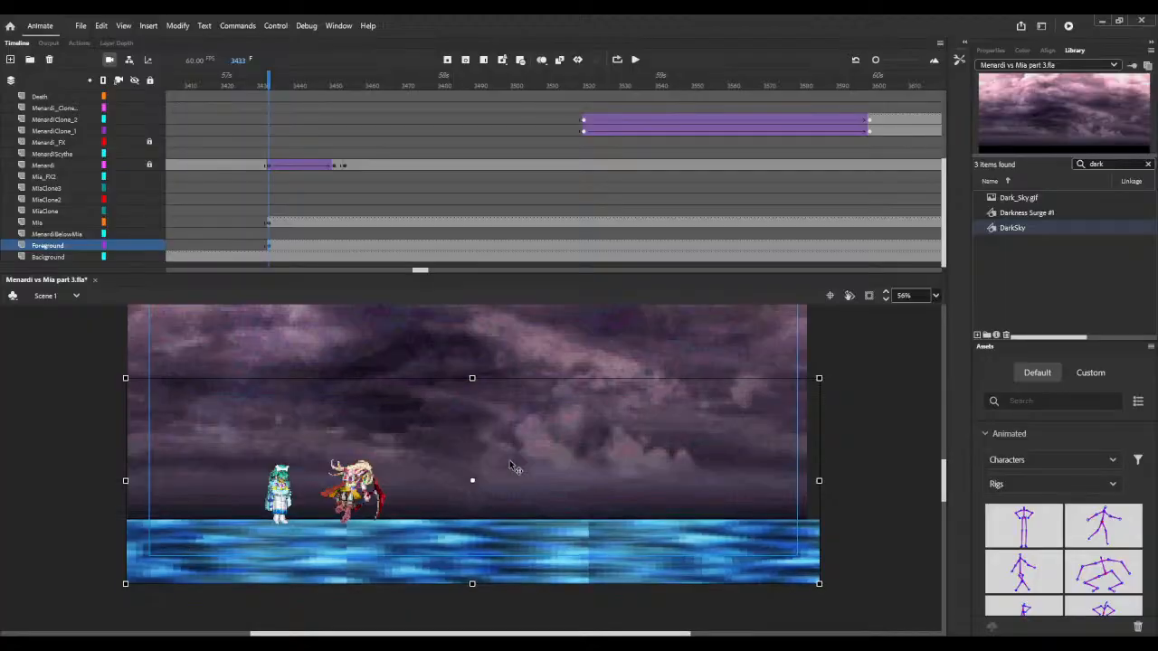
{"action": "key", "text": "Up"}
{"action": "key", "text": "Up"}
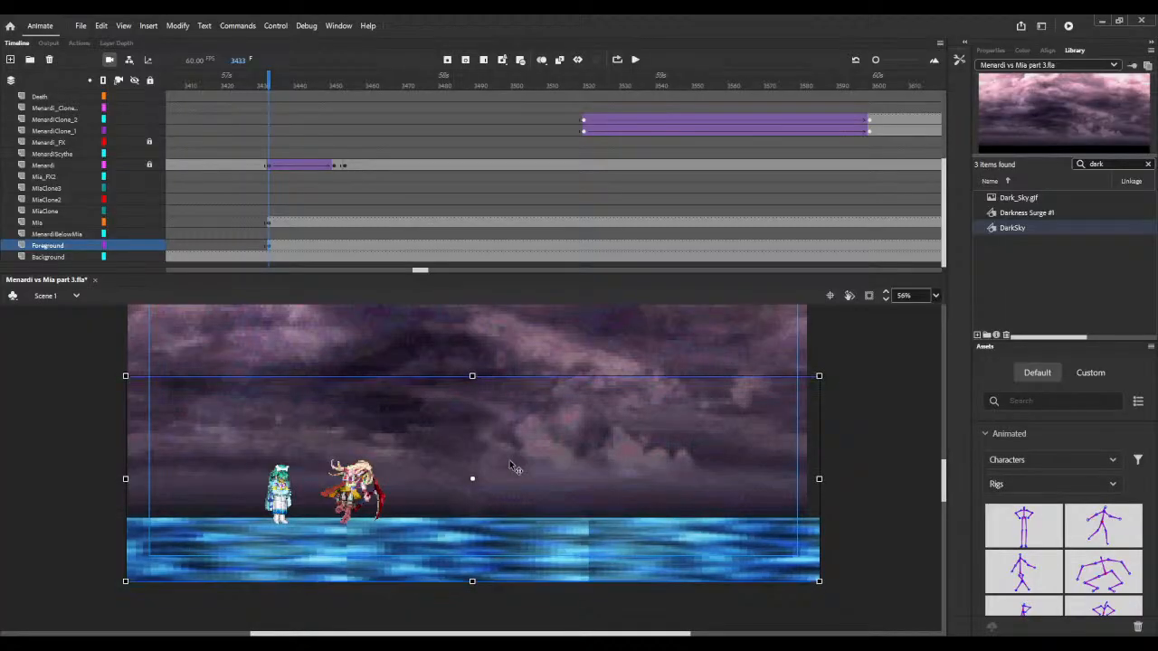
{"action": "key", "text": "Up"}
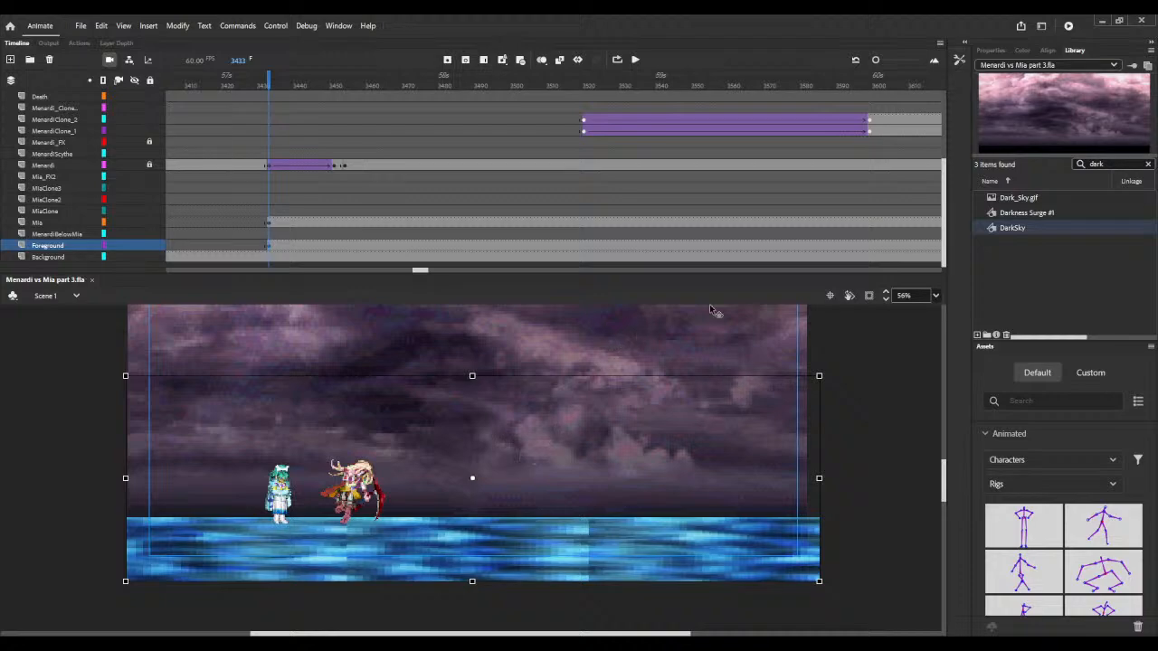
- Review the ice scene between frames 1038 and 1401 and play the test movie to check its backgrounds
{"action": "left_click_drag", "start_coordinate": [886, 304], "coordinate": [884, 304]}
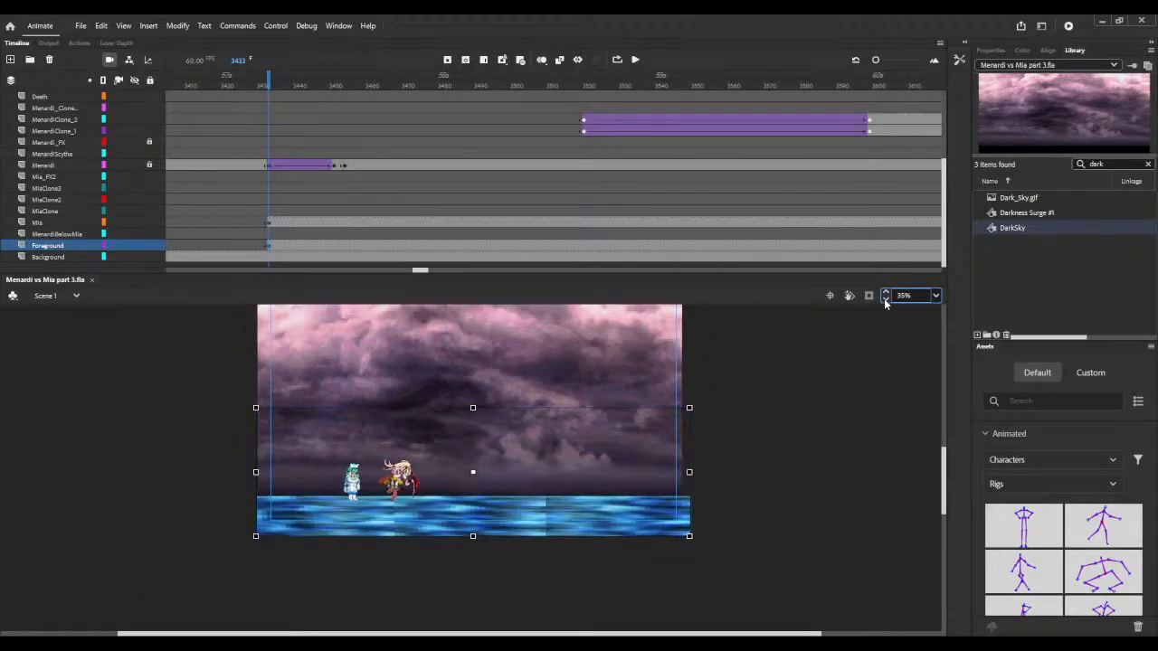
{"action": "left_click_drag", "start_coordinate": [411, 271], "coordinate": [239, 271]}
{"action": "left_click", "coordinate": [642, 81]}
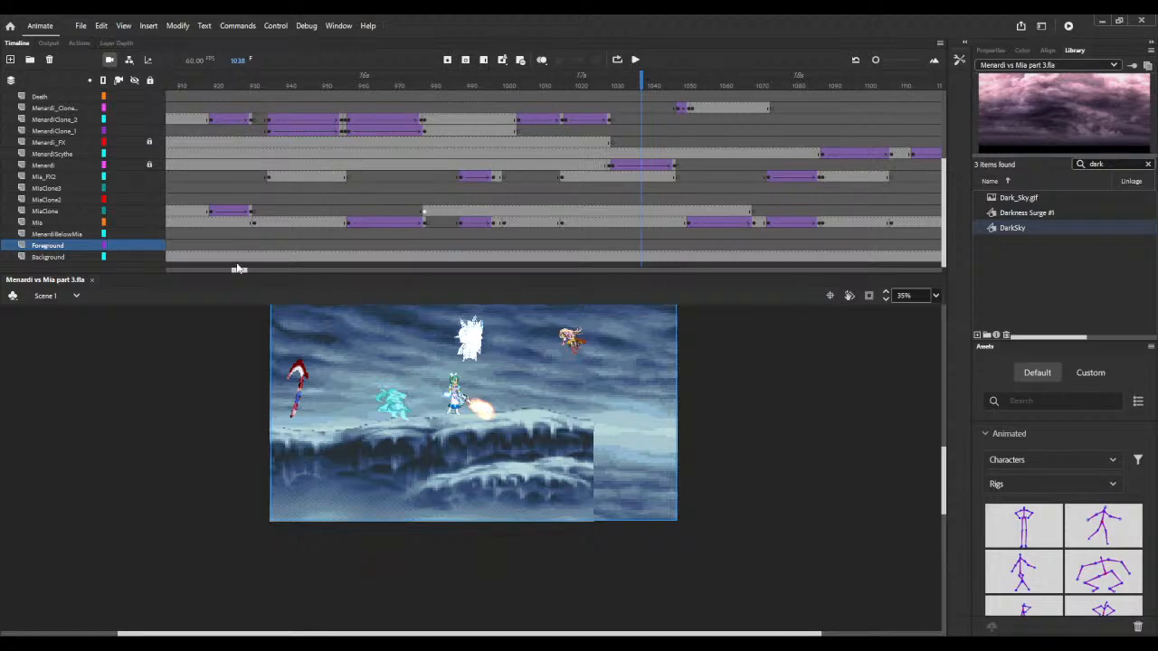
{"action": "left_click_drag", "start_coordinate": [238, 270], "coordinate": [261, 279]}
{"action": "left_click", "coordinate": [220, 82]}
{"action": "left_click_drag", "start_coordinate": [218, 83], "coordinate": [871, 120]}
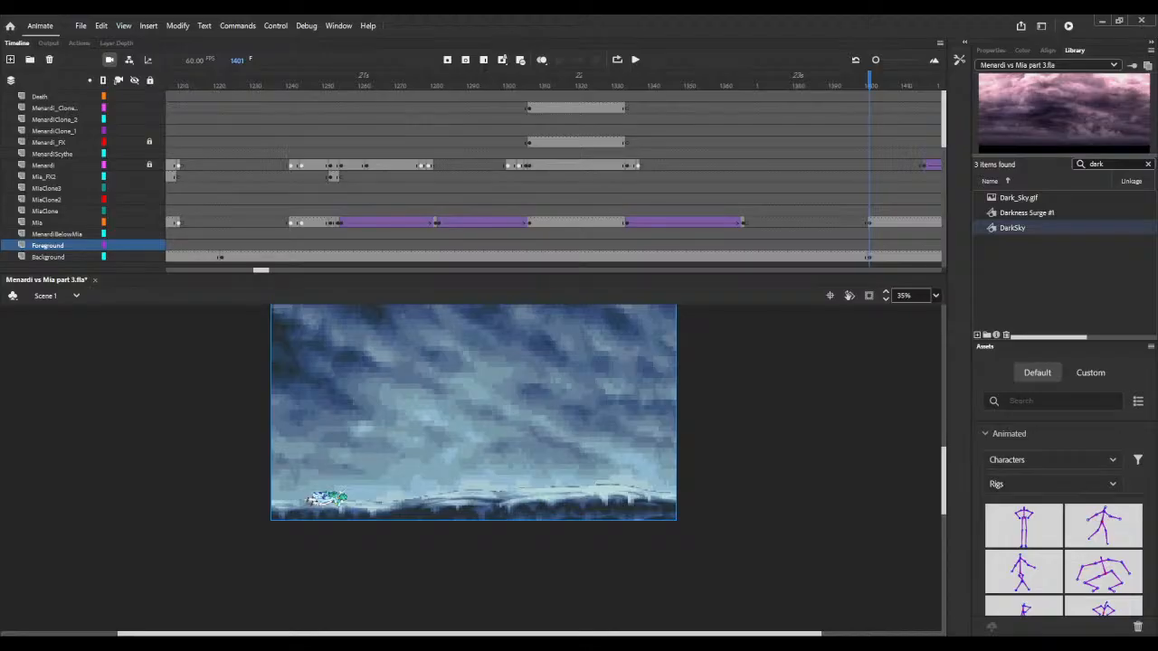
{"action": "key", "text": "ctrl+Return"}
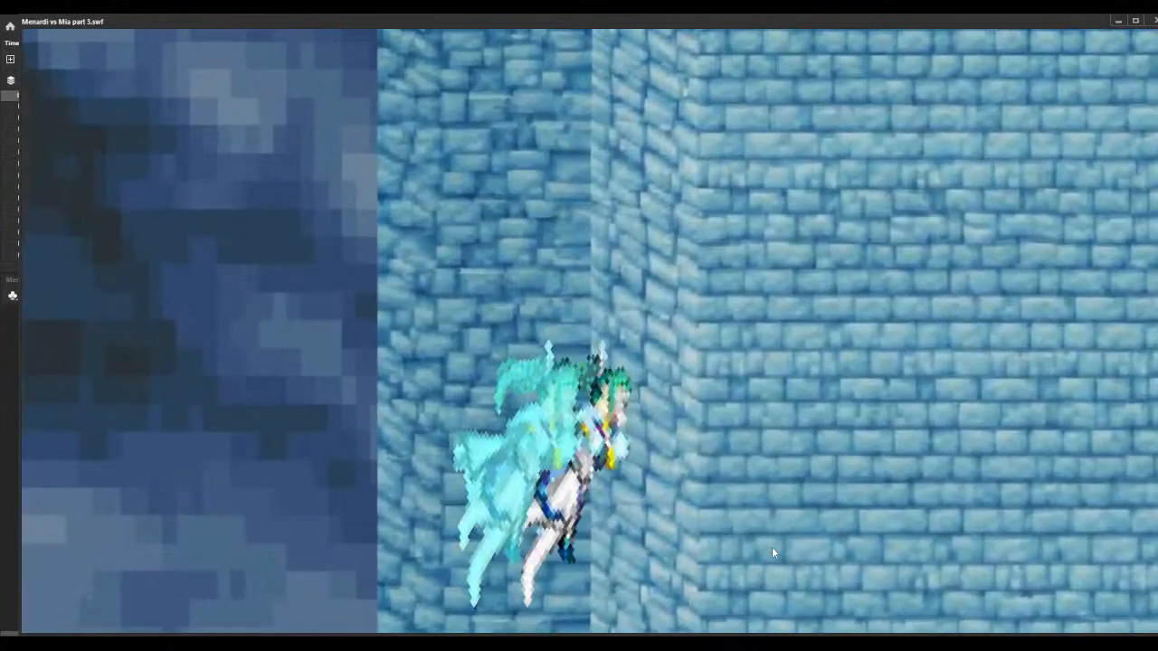
{"action": "key", "text": "ctrl+w"}
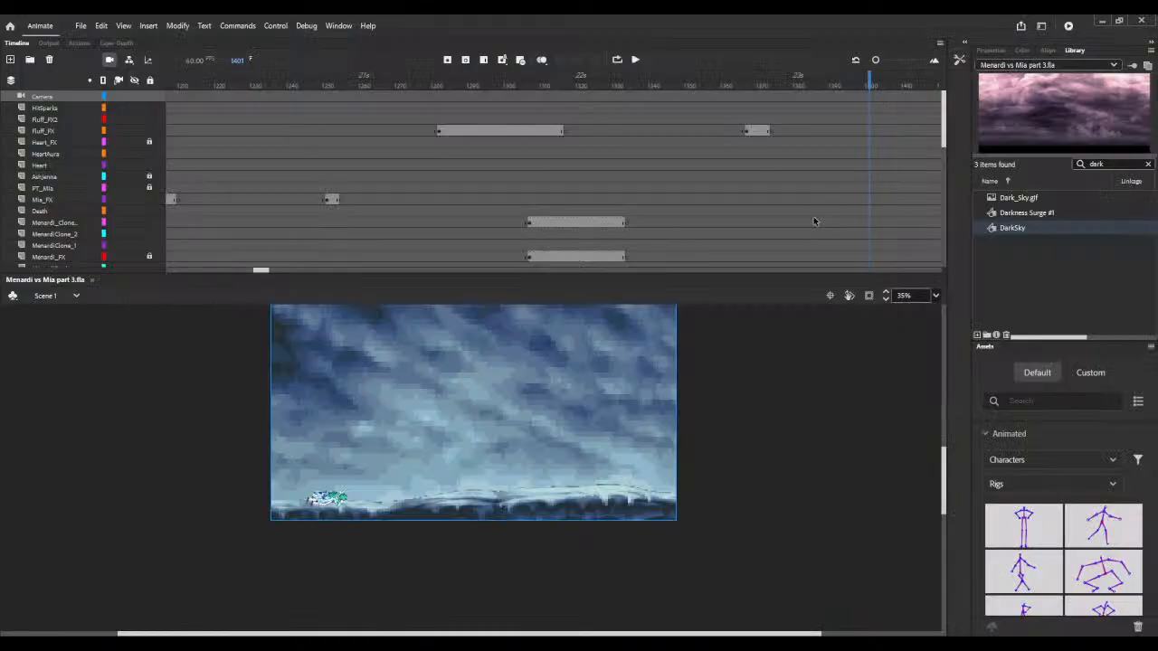
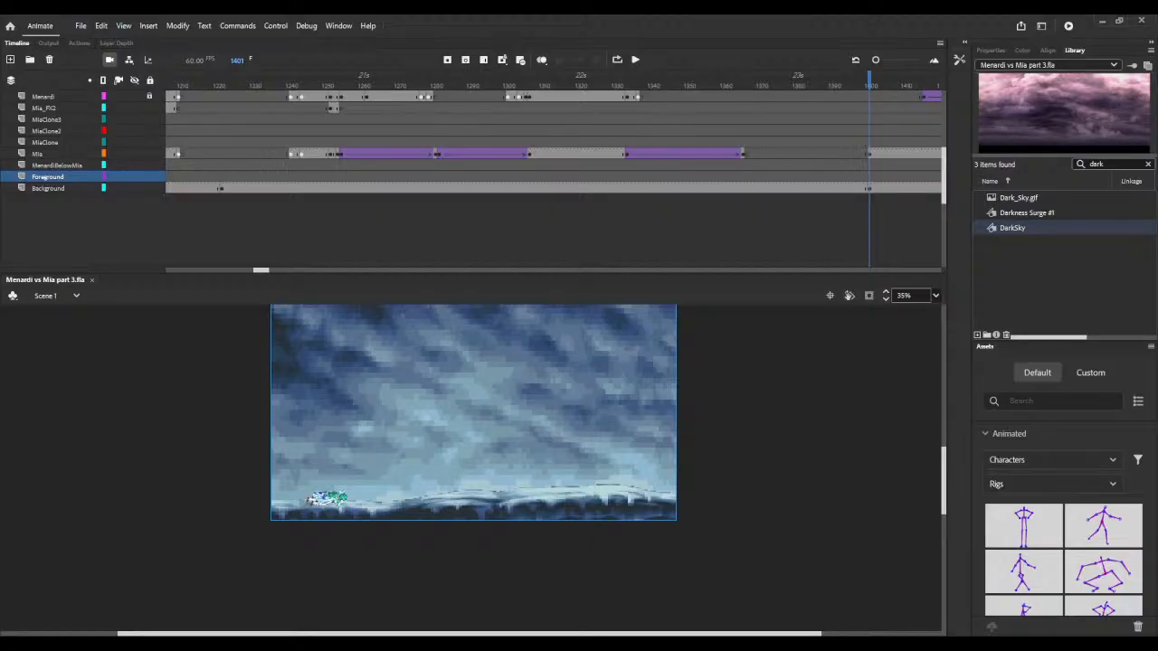
- Clear the library search, search for "pre", and select Updatedpreaeire.png
{"action": "left_click", "coordinate": [1148, 165]}
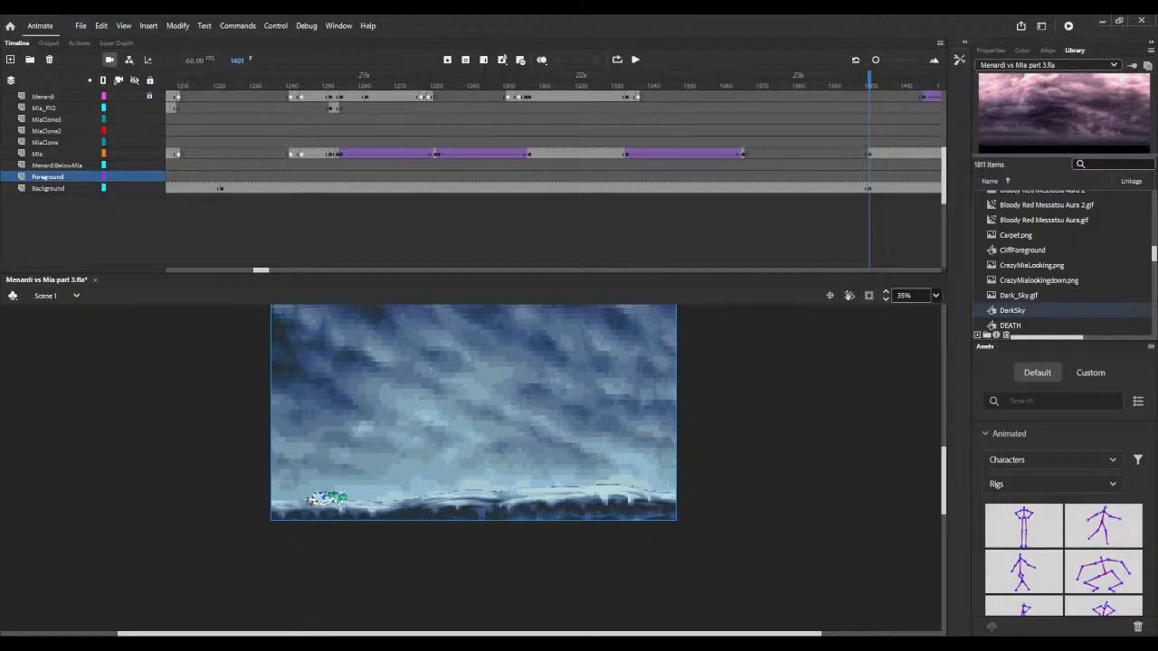
{"action": "left_click", "coordinate": [1116, 162]}
{"action": "left_click", "coordinate": [1116, 163]}
{"action": "type", "text": "pre"}
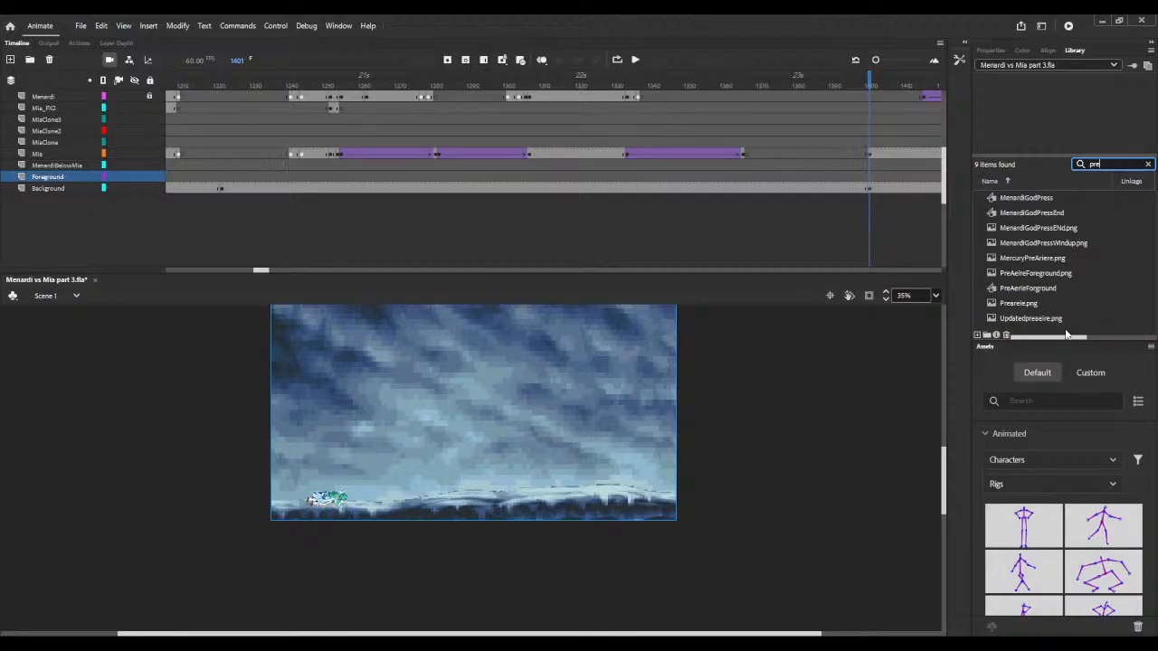
{"action": "left_click", "coordinate": [1033, 322]}
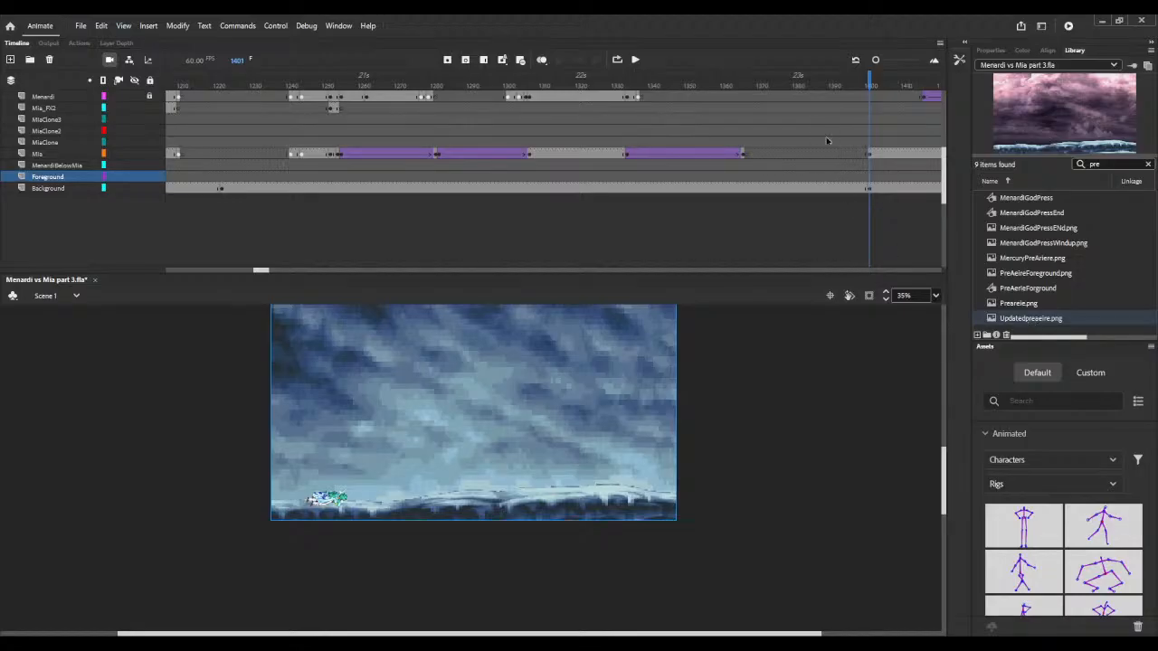
- Replace the icy sky background at frame 1401 on the Background layer with Updatedpreaeire.png from the library
{"action": "left_click", "coordinate": [871, 190]}
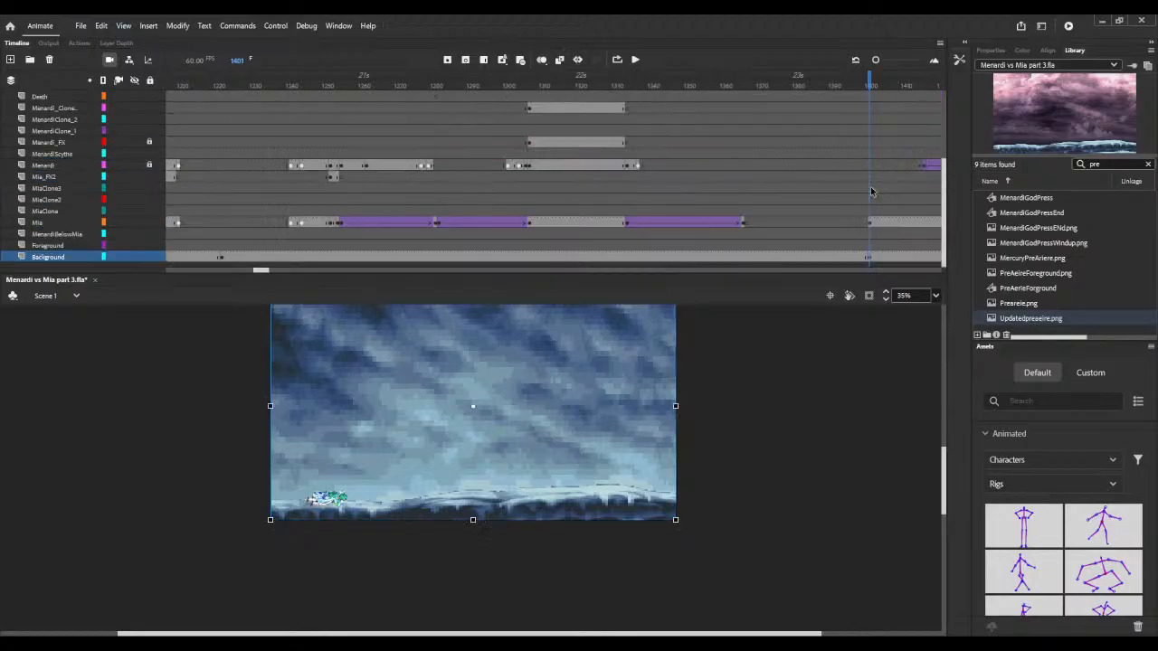
{"action": "left_click", "coordinate": [915, 381]}
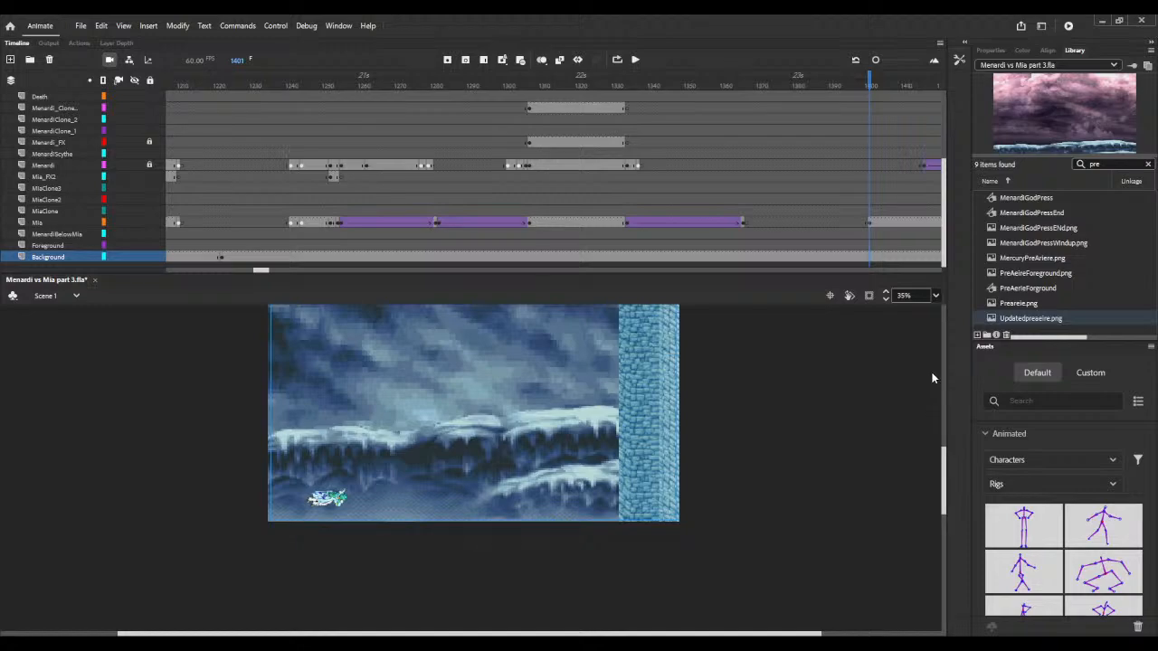
{"action": "key", "text": "shift+F5"}
{"action": "left_click_drag", "start_coordinate": [1020, 323], "coordinate": [448, 389]}
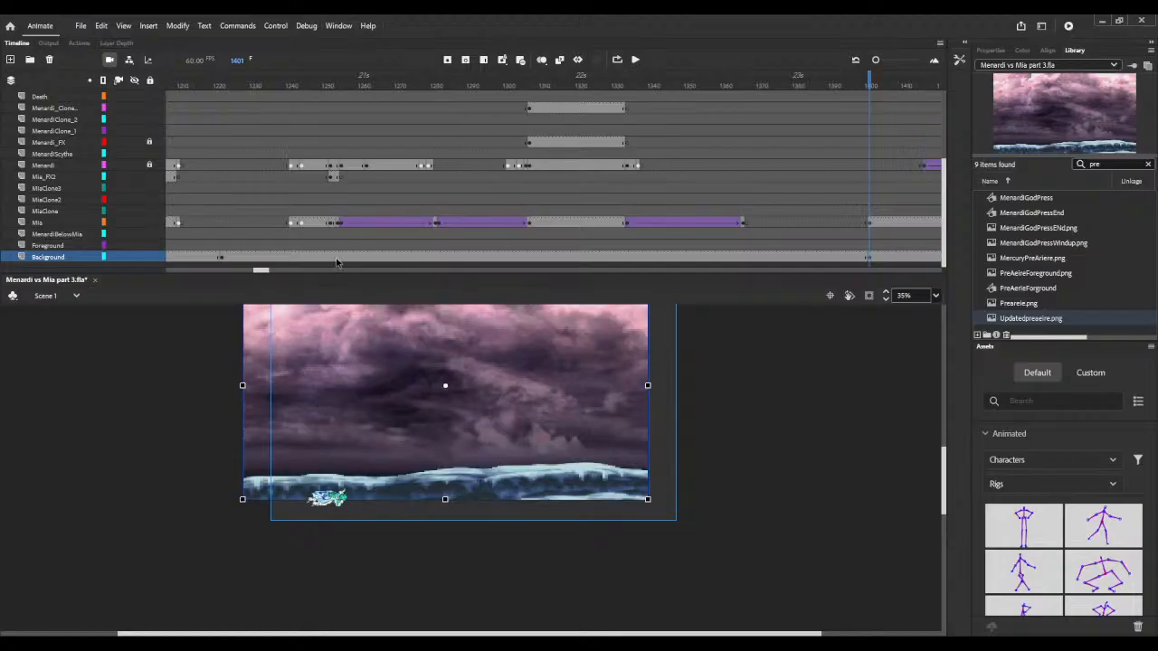
- Align the new background with the stage at frame 1401 and nudge Mia upward so she lies on the ice surface
{"action": "left_click_drag", "start_coordinate": [252, 369], "coordinate": [280, 385]}
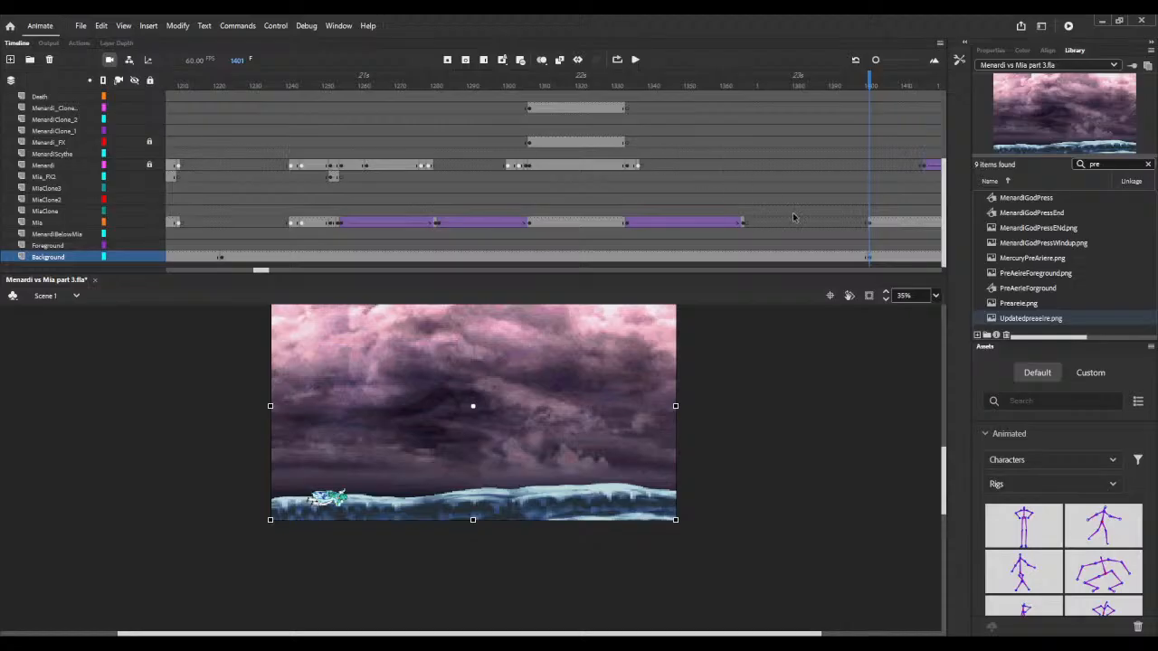
{"action": "left_click", "coordinate": [870, 226]}
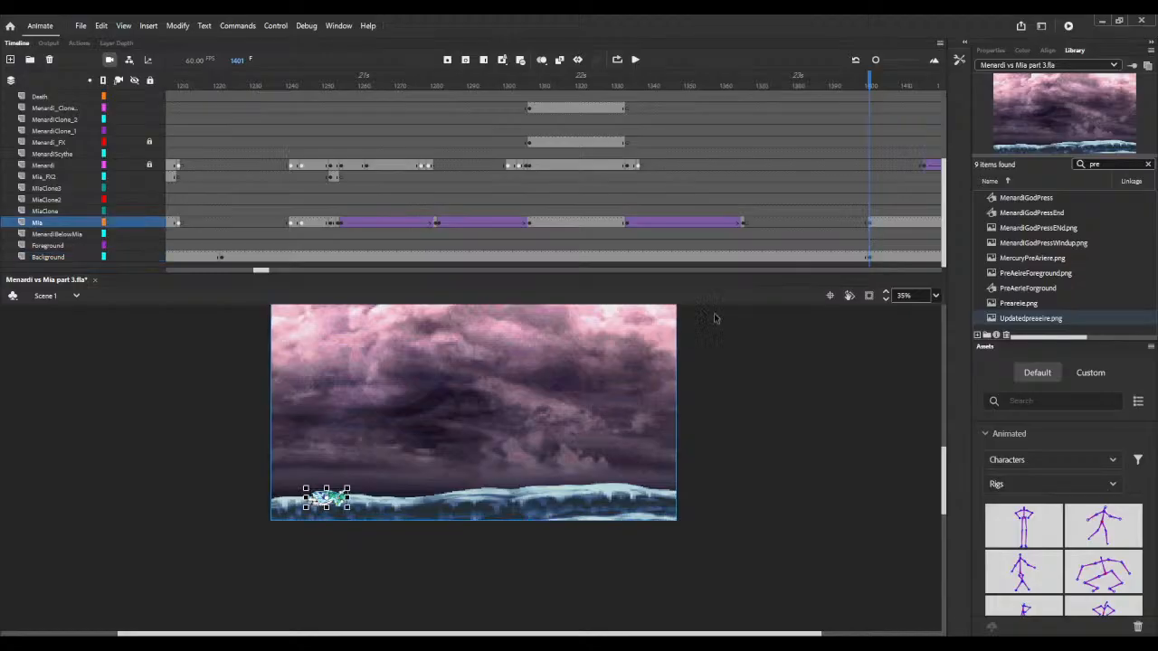
{"action": "key", "text": "Up"}
{"action": "key", "text": "Up"}
{"action": "key", "text": "Up"}
{"action": "key", "text": "Up"}
{"action": "key", "text": "Up"}
{"action": "key", "text": "Up"}
{"action": "key", "text": "Up"}
{"action": "key", "text": "Up"}
{"action": "key", "text": "Up"}
{"action": "key", "text": "Up"}
{"action": "key", "text": "Up"}
{"action": "key", "text": "Up"}
{"action": "key", "text": "Up"}
{"action": "key", "text": "Up"}
{"action": "key", "text": "Up"}
{"action": "key", "text": "Up"}
{"action": "key", "text": "Up"}
{"action": "key", "text": "Up"}
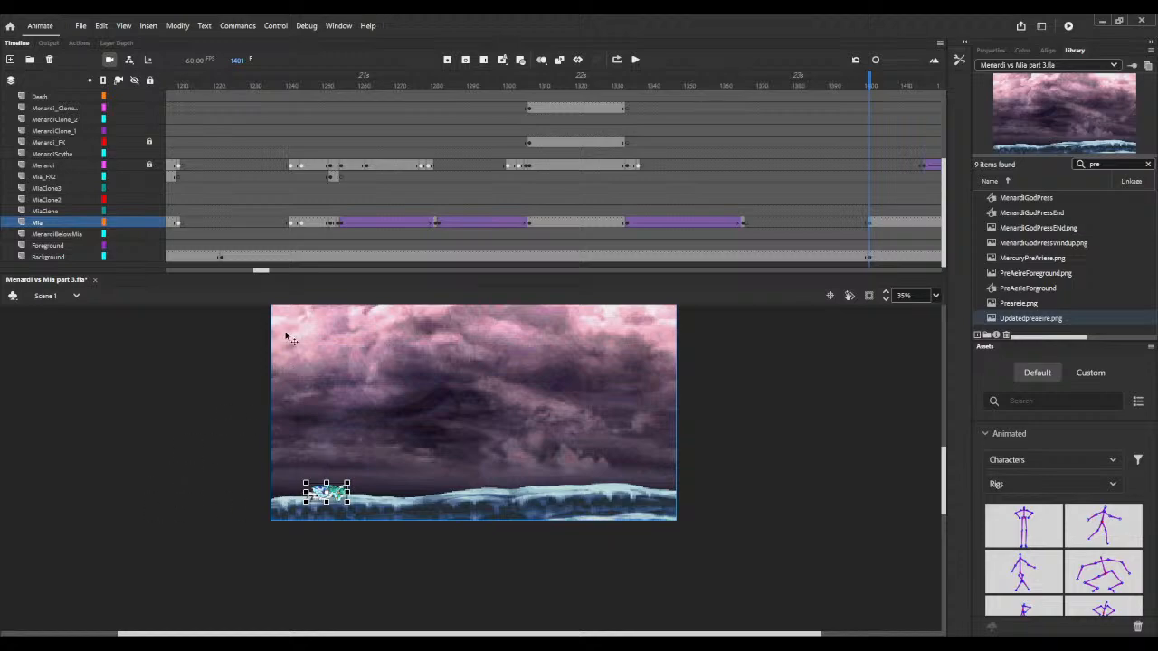
{"action": "left_click", "coordinate": [886, 296]}
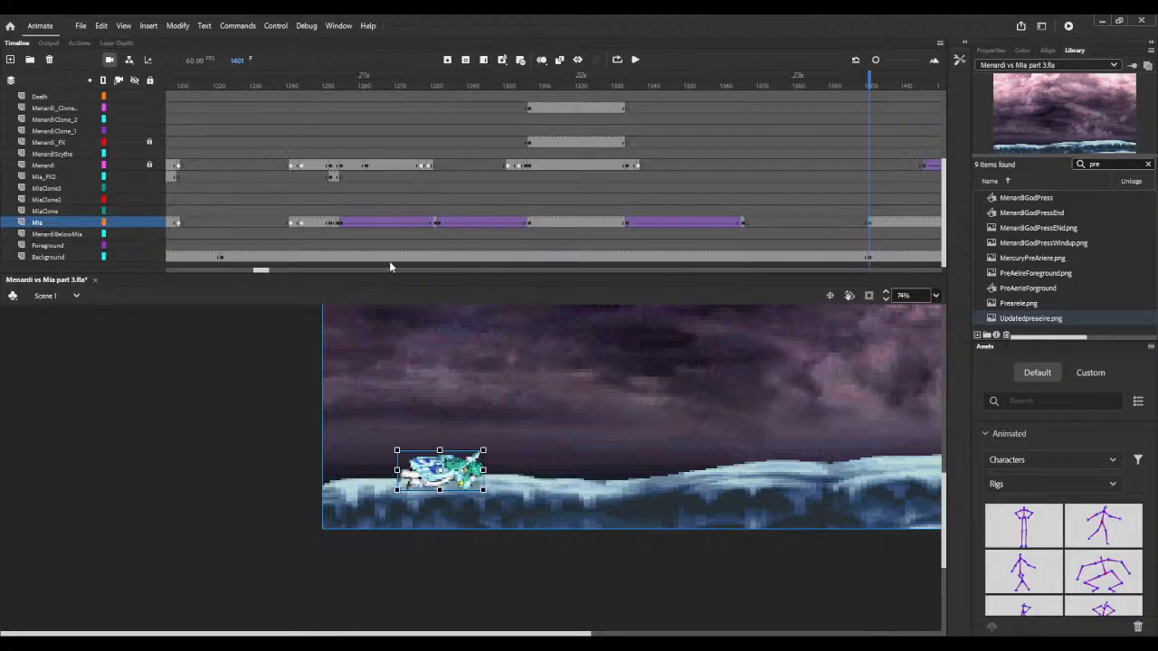
- Clear the Background layer's keyframe at frame 2132 so the dark sky image extends over the old blue sky
{"action": "left_click_drag", "start_coordinate": [261, 270], "coordinate": [272, 278]}
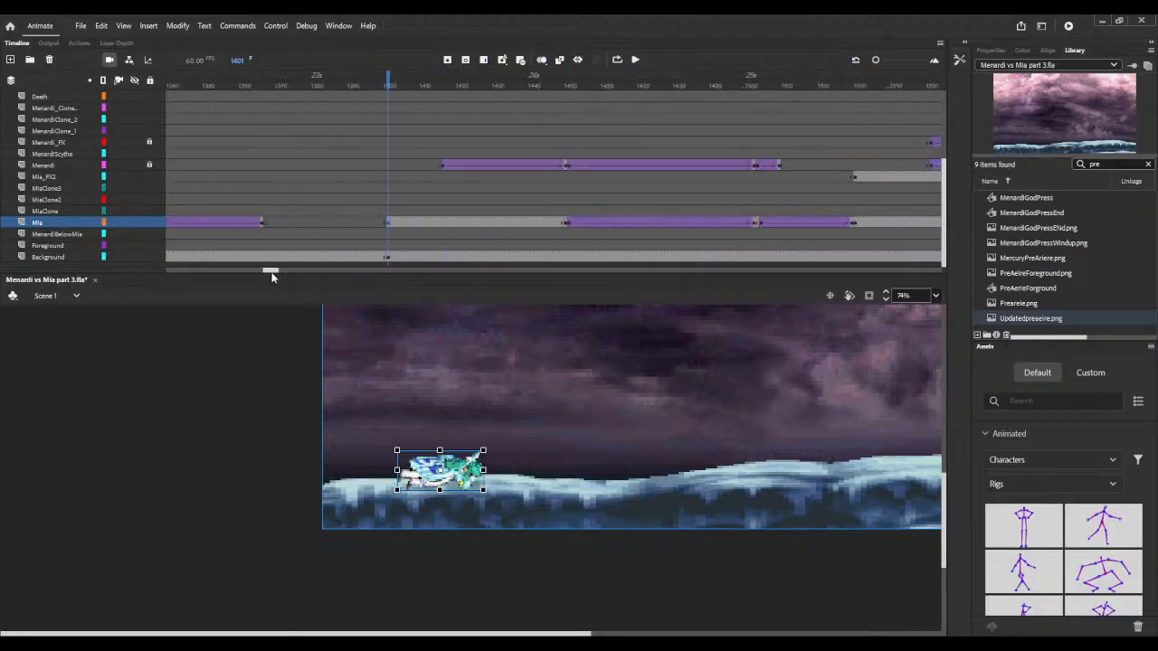
{"action": "left_click", "coordinate": [888, 298]}
{"action": "scroll", "coordinate": [888, 298], "scroll_direction": "down", "scroll_amount": 9}
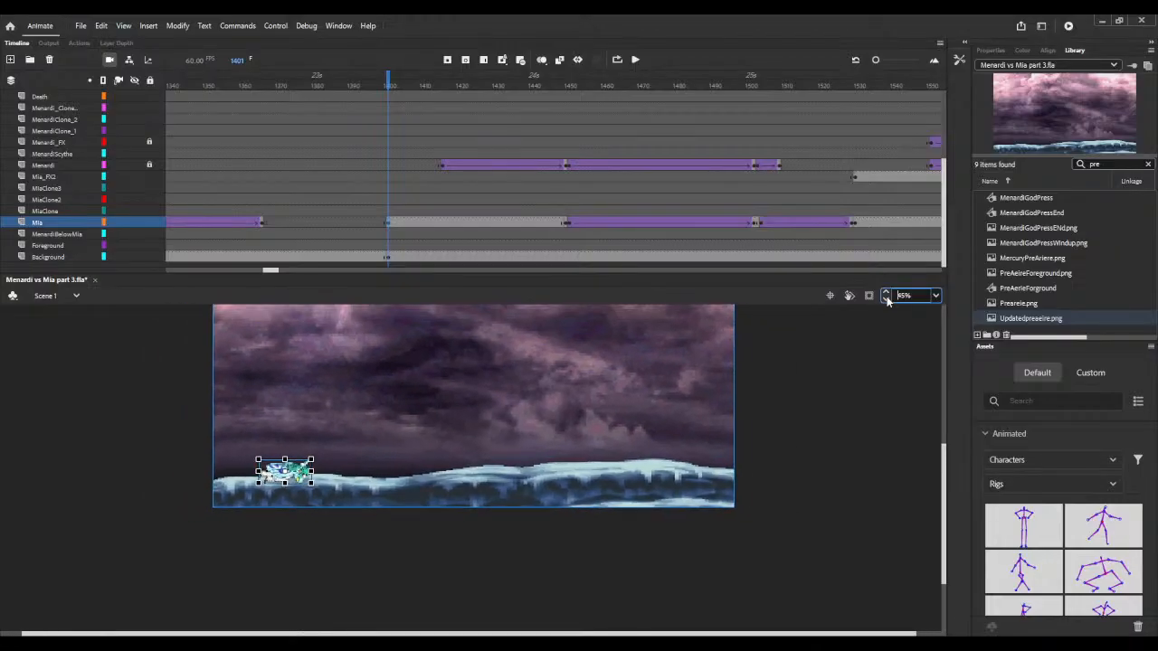
{"action": "scroll", "coordinate": [888, 298], "scroll_direction": "down", "scroll_amount": 20}
{"action": "left_click_drag", "start_coordinate": [394, 78], "coordinate": [858, 83]}
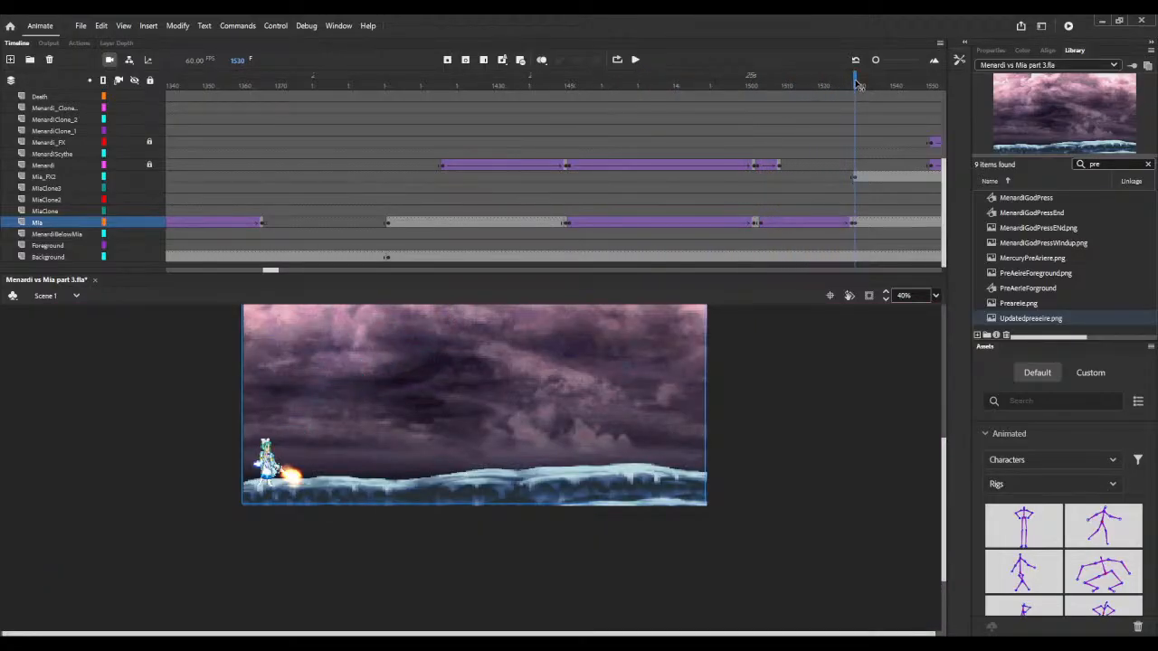
{"action": "left_click_drag", "start_coordinate": [859, 84], "coordinate": [752, 260]}
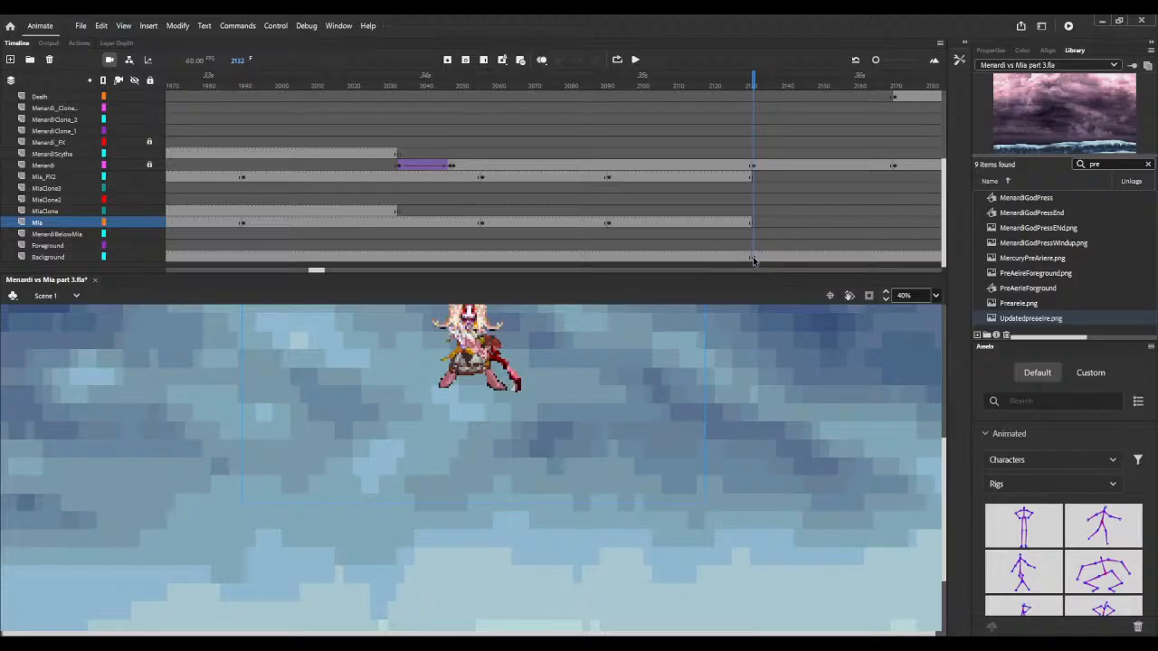
{"action": "left_click", "coordinate": [753, 260]}
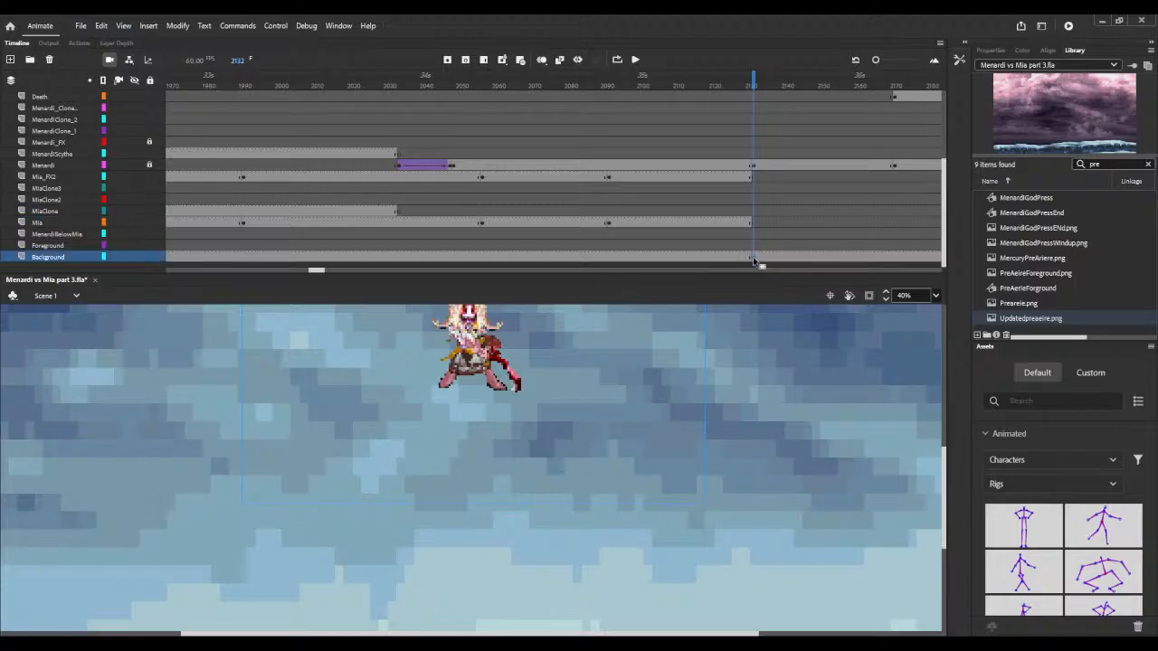
{"action": "left_click", "coordinate": [806, 384]}
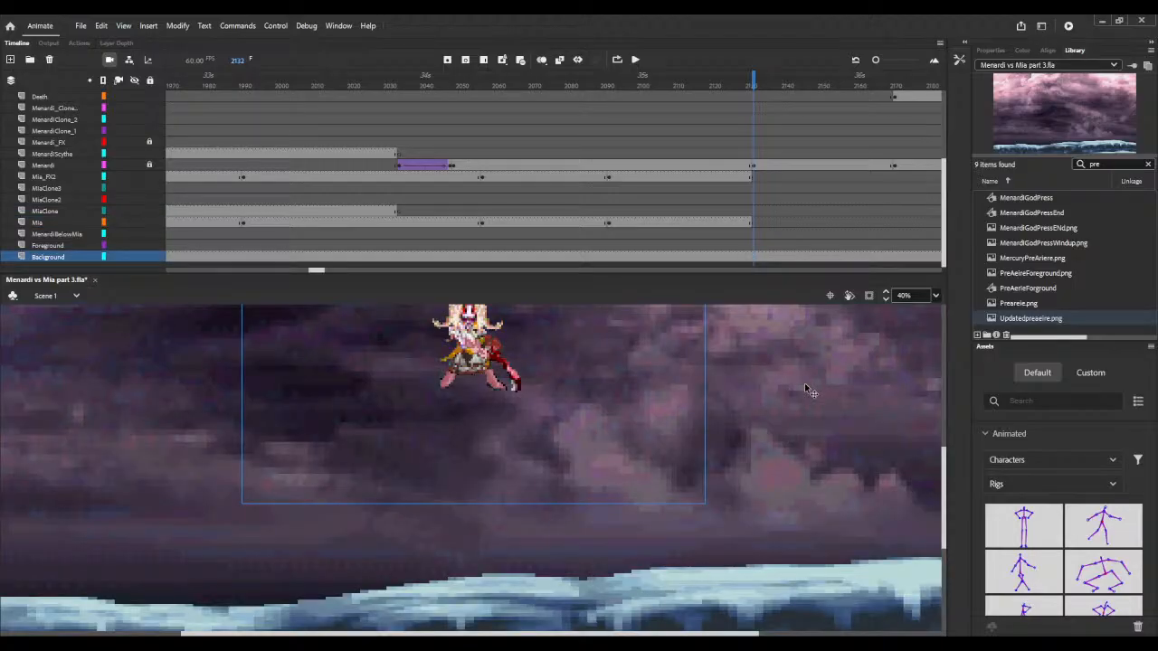
- Clear the Background layer's keyframe at frame 2289 so the dark sky continues behind Mia and Menardi
{"action": "left_click_drag", "start_coordinate": [752, 82], "coordinate": [799, 81]}
{"action": "key", "text": "Return"}
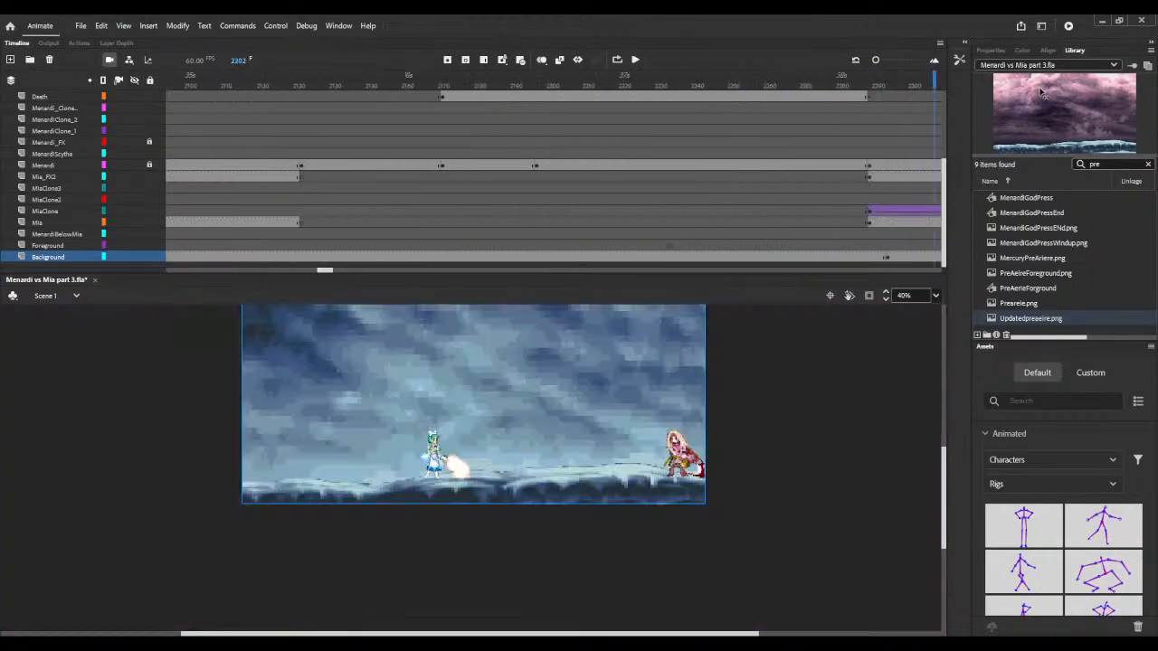
{"action": "left_click", "coordinate": [757, 83]}
{"action": "left_click_drag", "start_coordinate": [757, 82], "coordinate": [779, 82]}
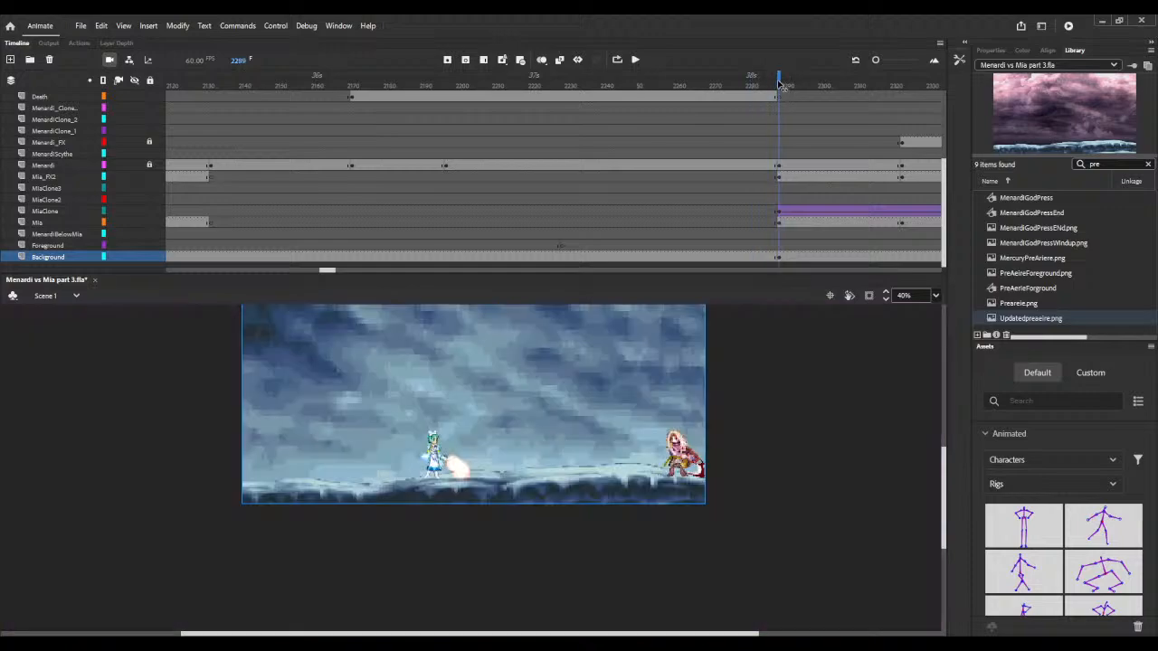
{"action": "left_click", "coordinate": [780, 259]}
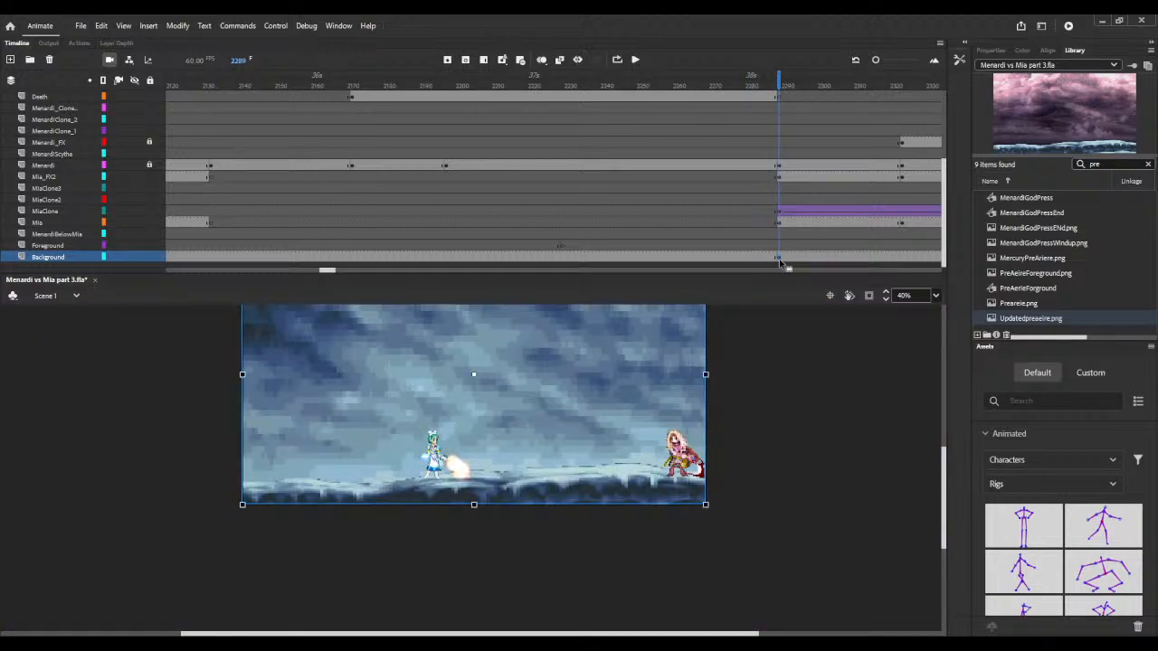
{"action": "left_click", "coordinate": [822, 387]}
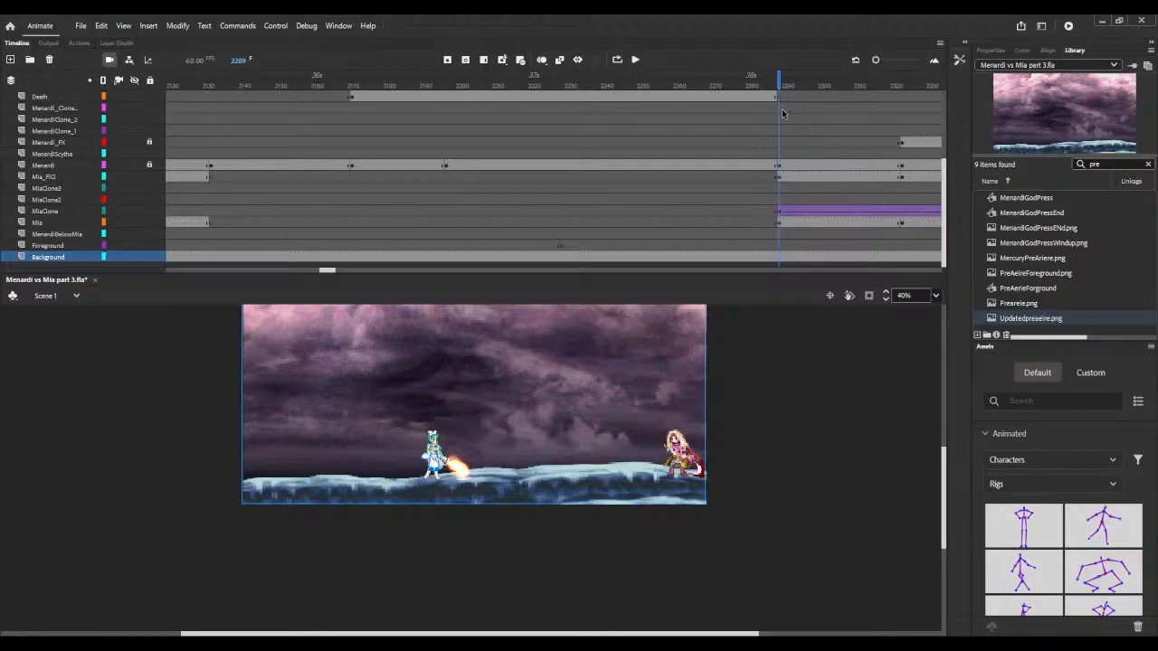
- Review the scene from frame 1630 to 2052, examining how Mia and Menardi stand on the new icy ground
{"action": "left_click_drag", "start_coordinate": [785, 85], "coordinate": [168, 71]}
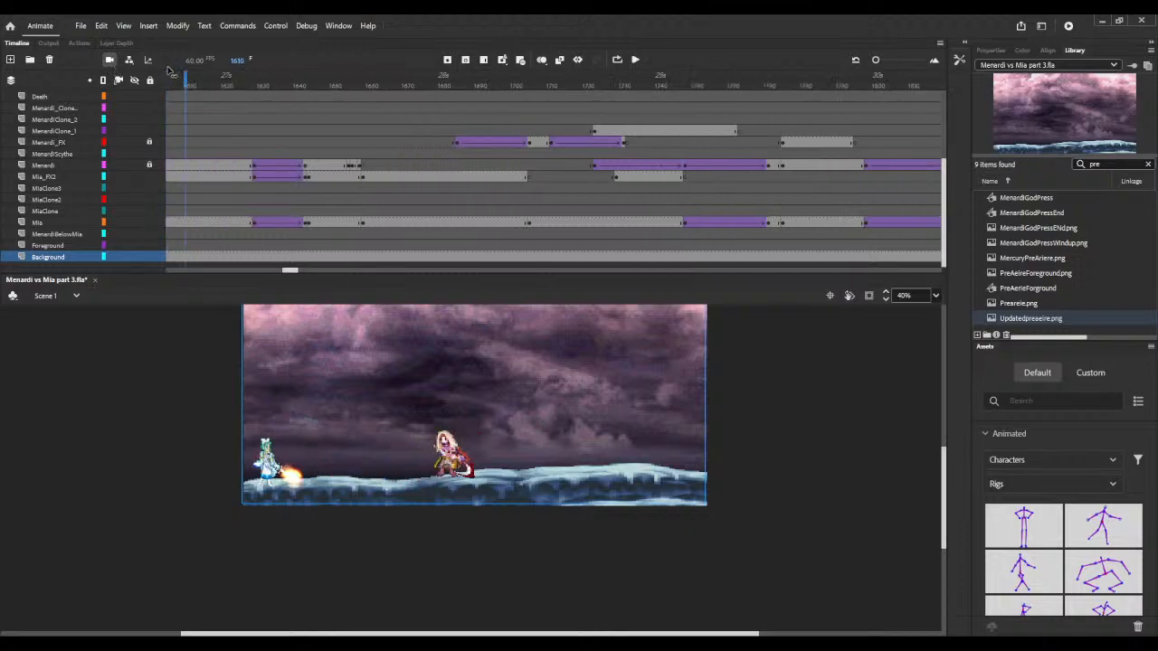
{"action": "left_click_drag", "start_coordinate": [242, 78], "coordinate": [690, 110]}
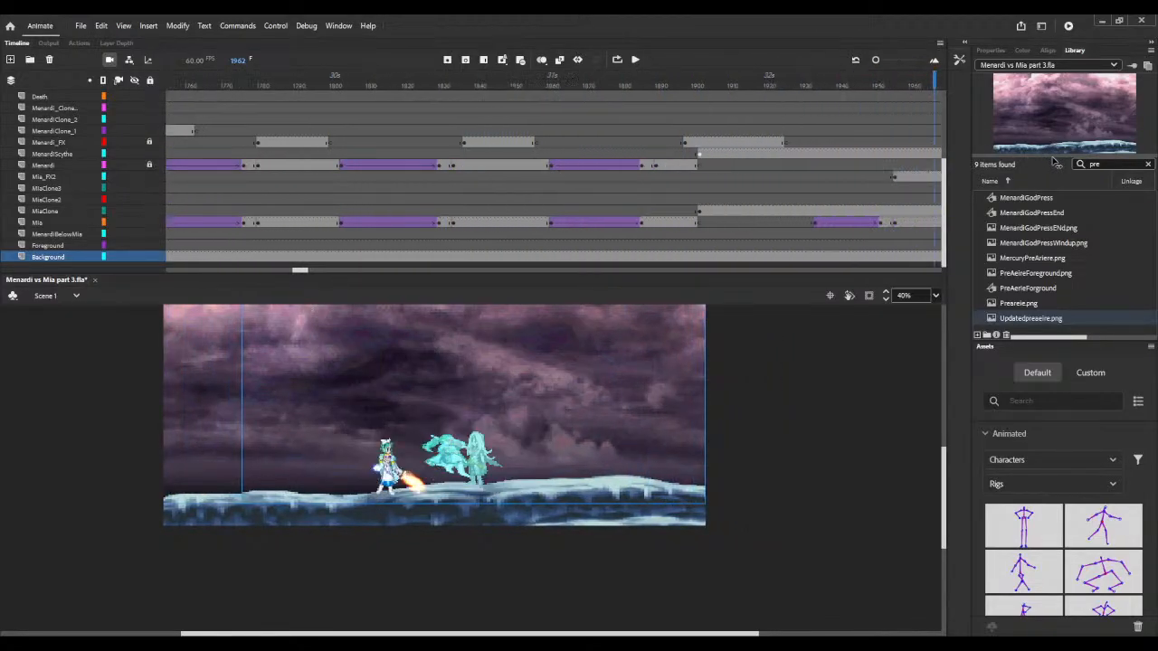
{"action": "left_click_drag", "start_coordinate": [875, 82], "coordinate": [735, 123]}
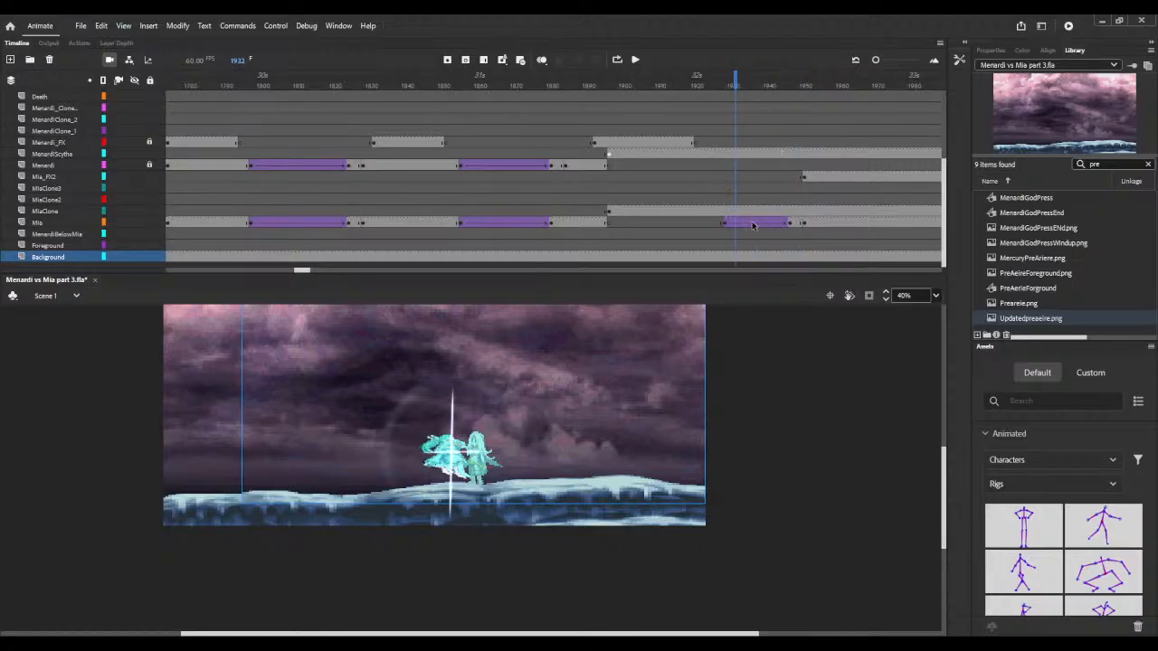
{"action": "left_click_drag", "start_coordinate": [775, 80], "coordinate": [807, 79]}
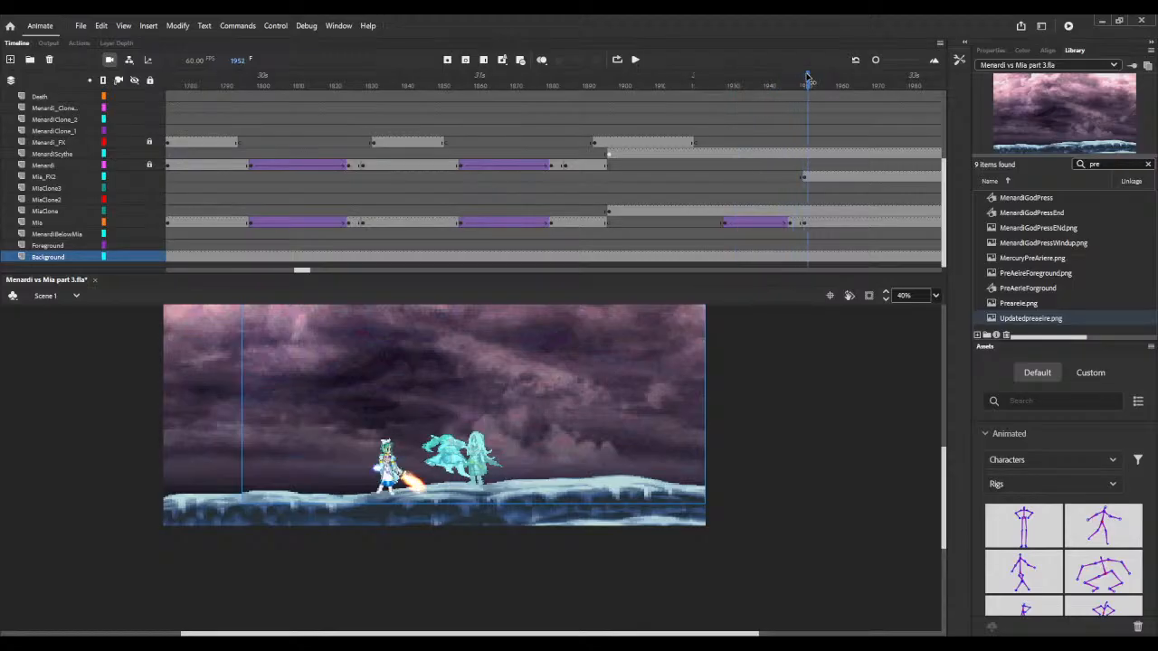
{"action": "left_click", "coordinate": [805, 225]}
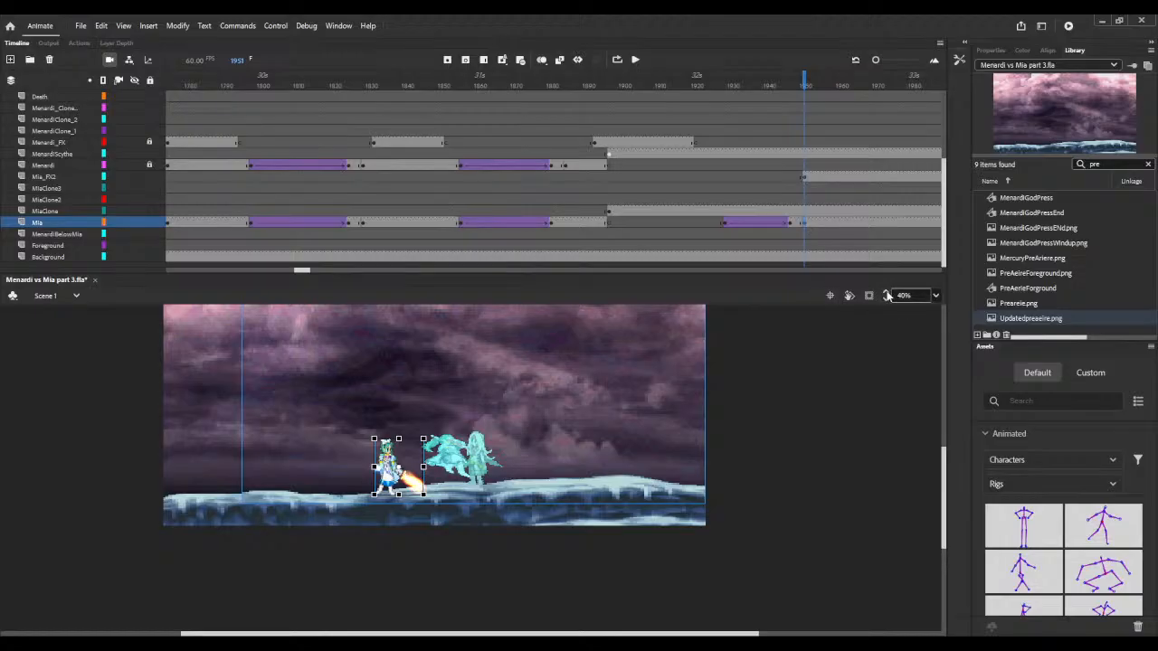
{"action": "scroll", "coordinate": [889, 297], "scroll_direction": "up", "scroll_amount": 6}
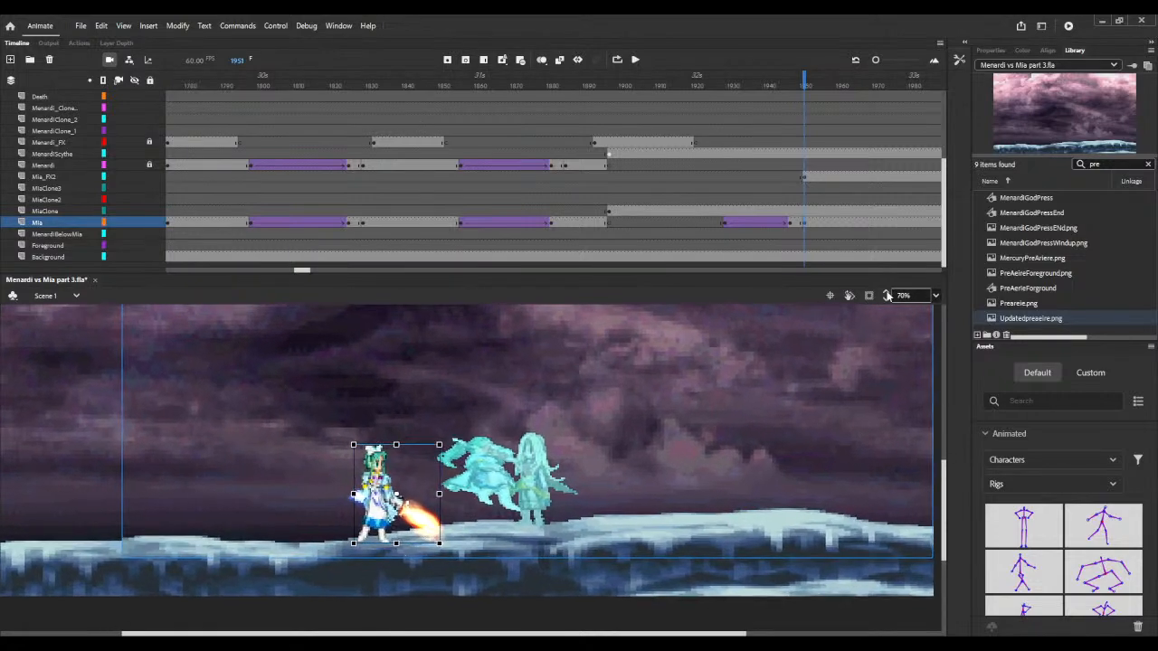
{"action": "scroll", "coordinate": [889, 297], "scroll_direction": "up", "scroll_amount": 3}
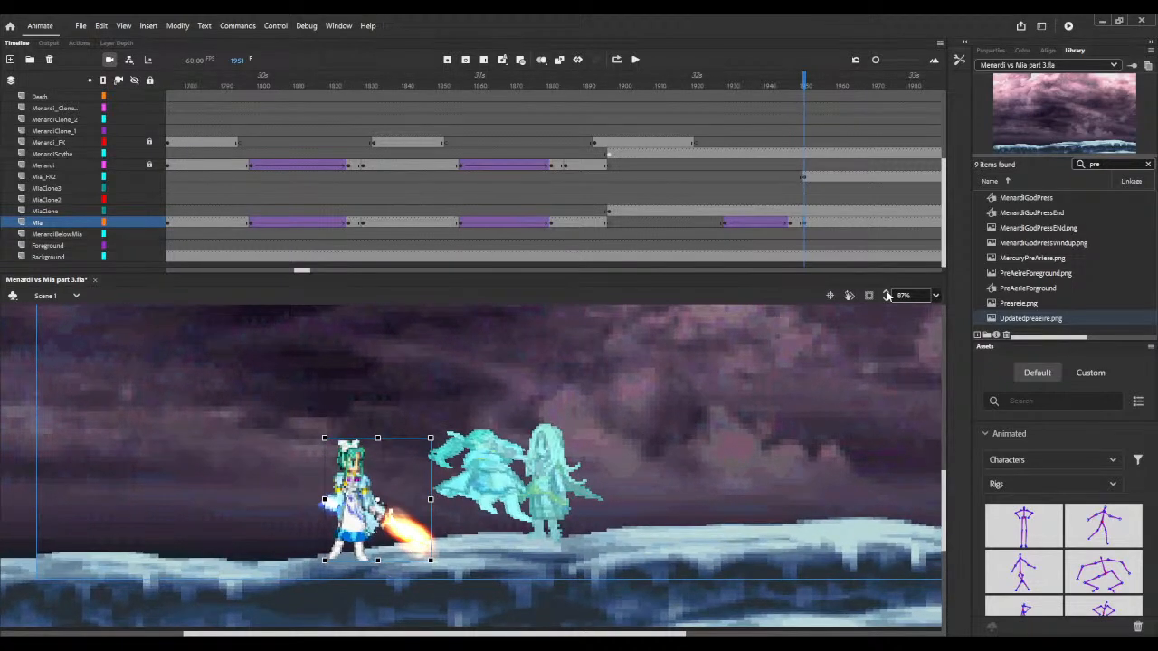
{"action": "left_click_drag", "start_coordinate": [294, 272], "coordinate": [320, 269]}
{"action": "left_click_drag", "start_coordinate": [280, 81], "coordinate": [298, 81]}
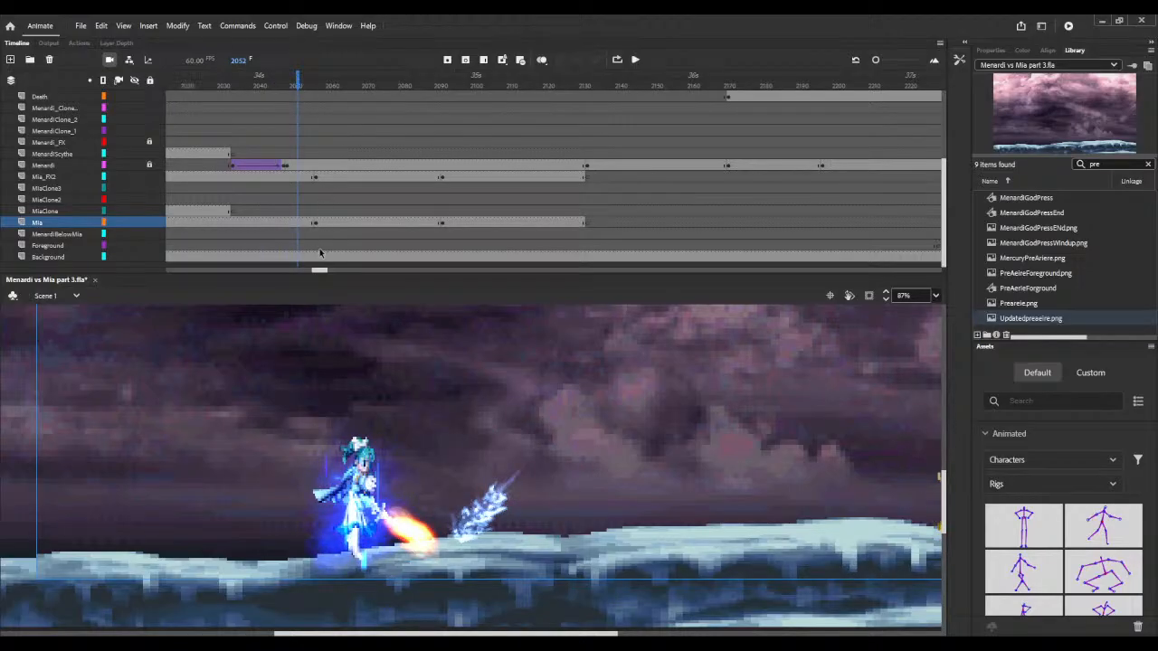
{"action": "left_click_drag", "start_coordinate": [317, 271], "coordinate": [323, 272]}
{"action": "left_click", "coordinate": [886, 299]}
{"action": "left_click_drag", "start_coordinate": [886, 300], "coordinate": [903, 486]}
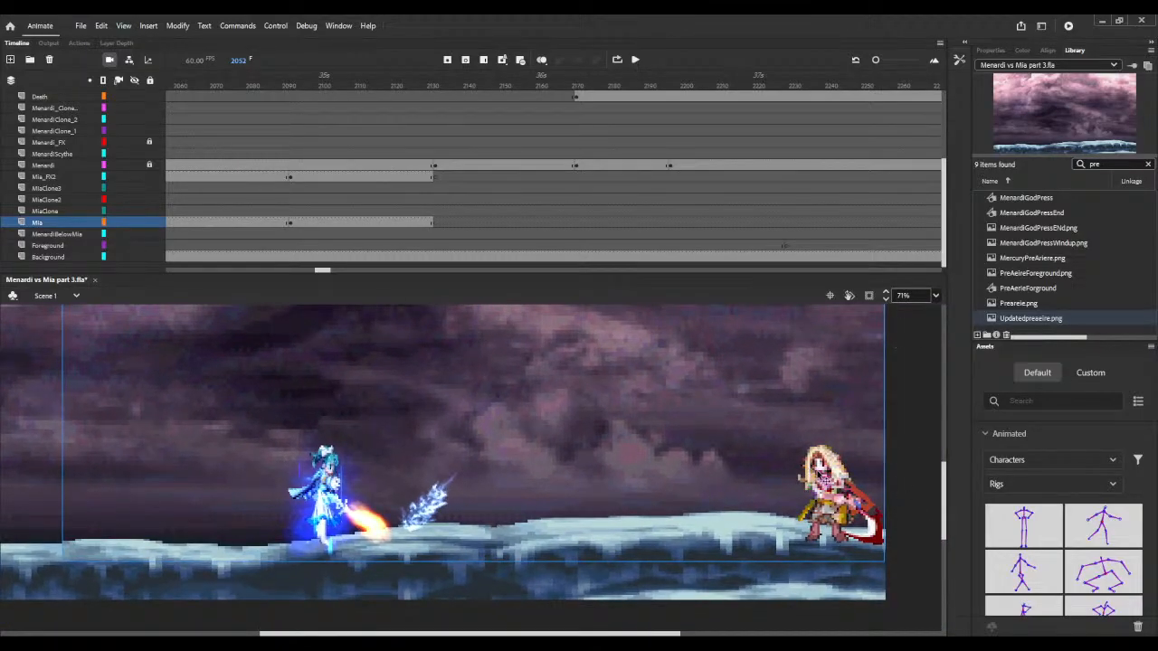
- Unlock the Menardi layer and lock the Mia_FX layer so Menardi can be selected on the stage at frame 2052
{"action": "left_click", "coordinate": [817, 470]}
{"action": "scroll", "coordinate": [100, 155], "scroll_direction": "up", "scroll_amount": 3}
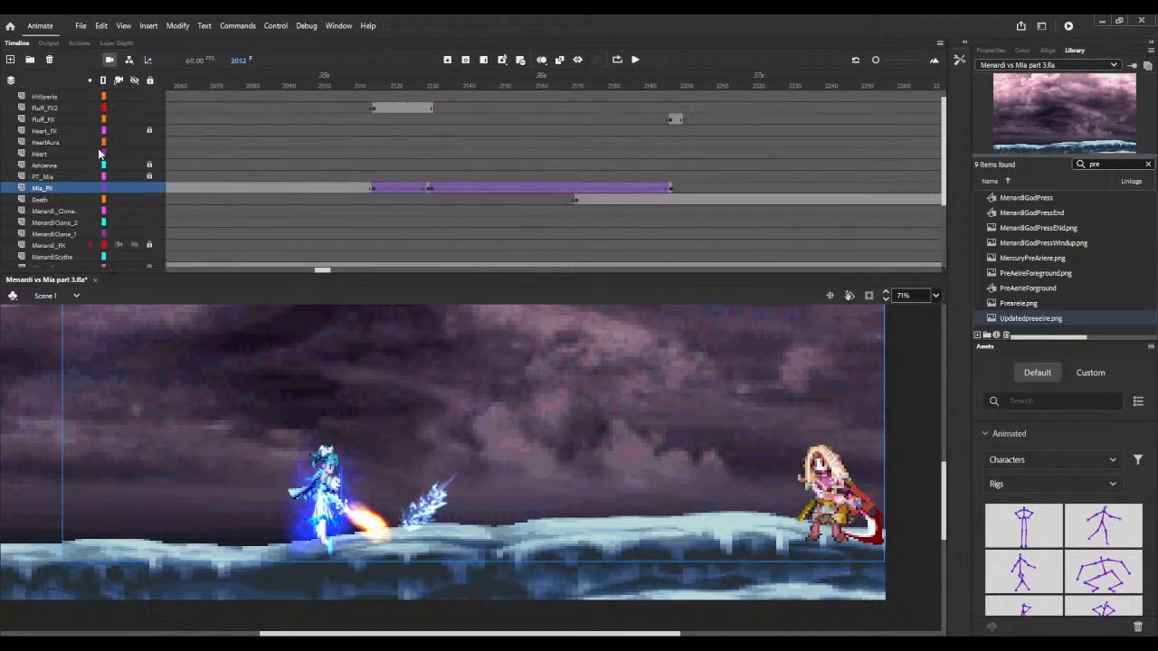
{"action": "scroll", "coordinate": [116, 181], "scroll_direction": "down", "scroll_amount": 3}
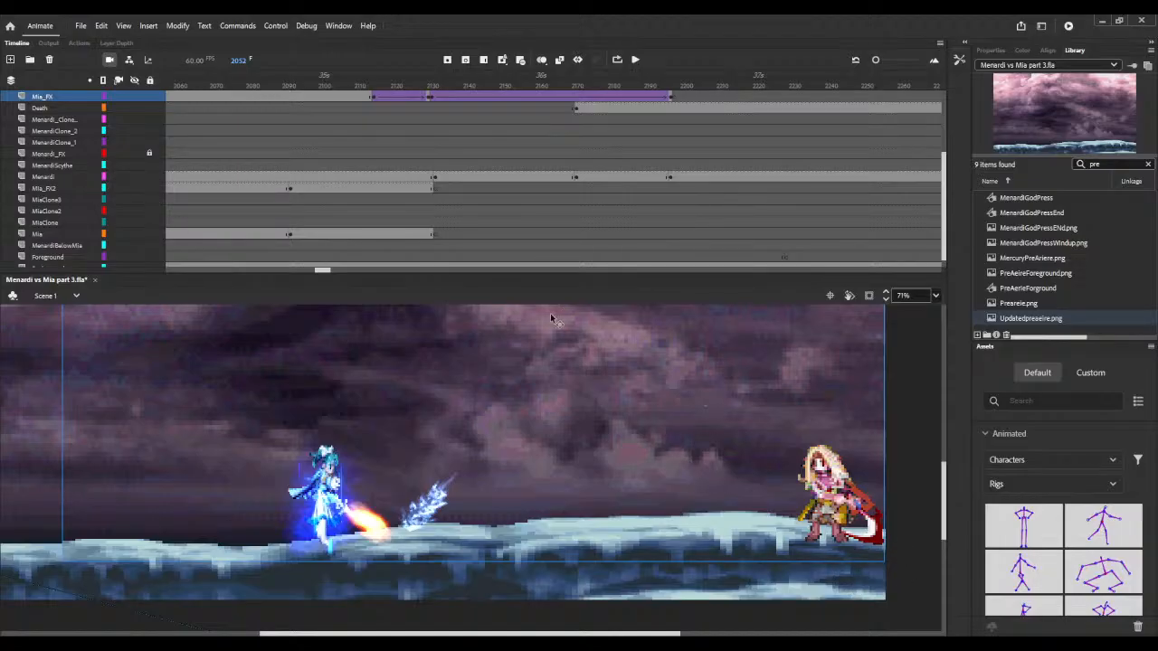
{"action": "scroll", "coordinate": [116, 207], "scroll_direction": "up", "scroll_amount": 3}
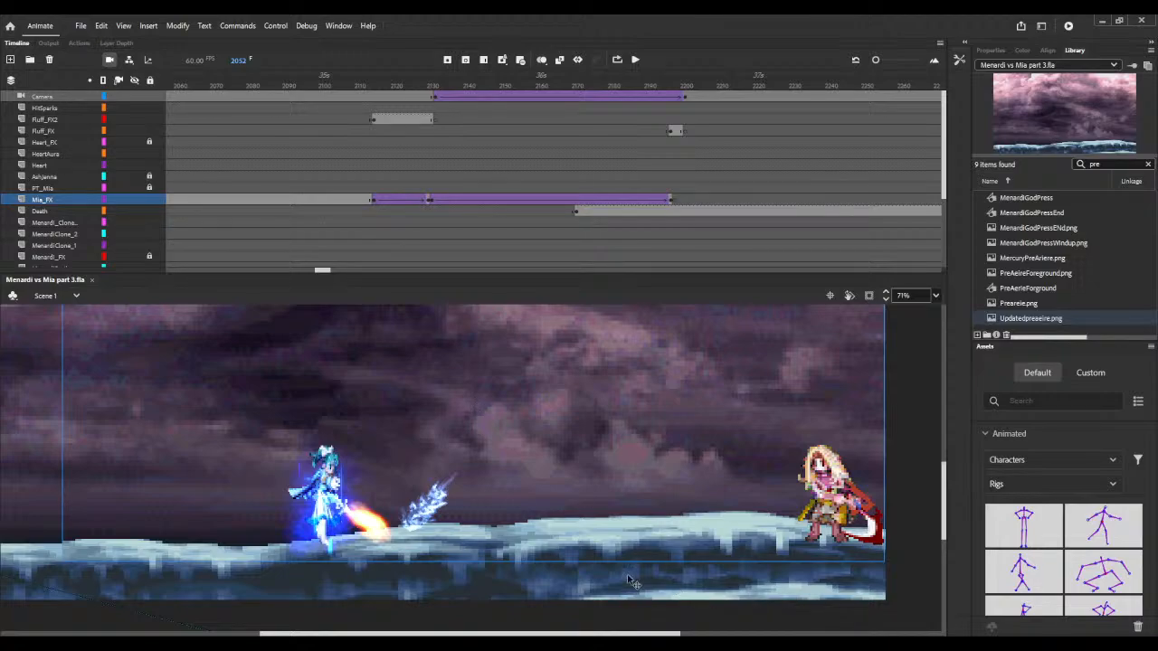
{"action": "left_click", "coordinate": [885, 300]}
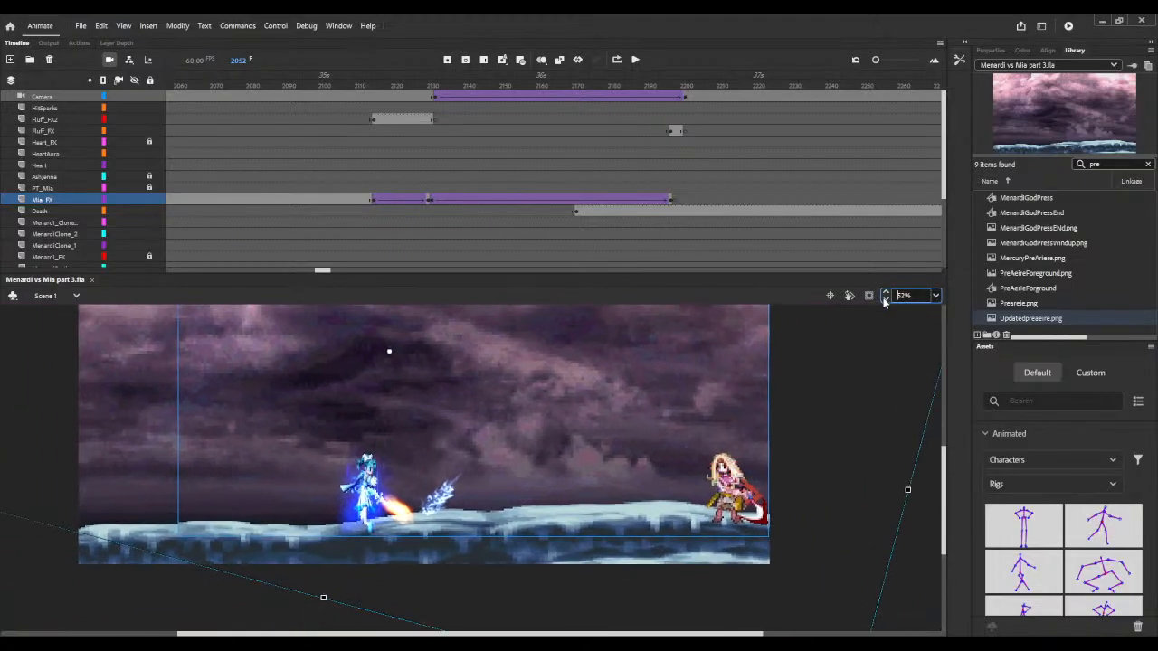
{"action": "left_click", "coordinate": [885, 298]}
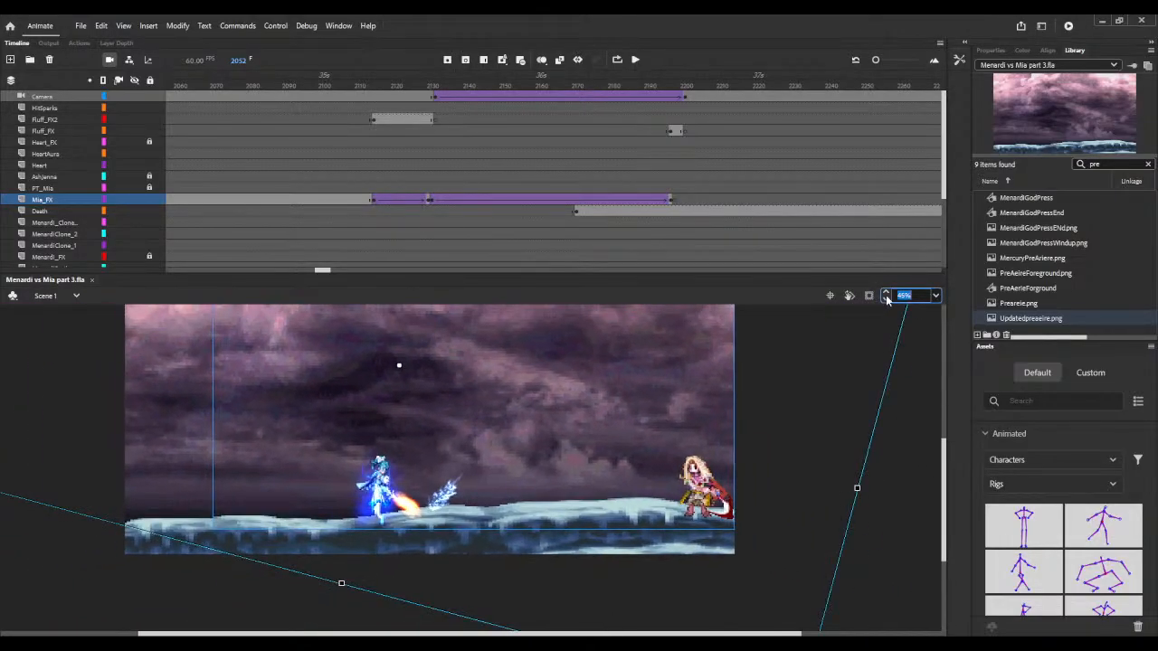
{"action": "left_click", "coordinate": [885, 299]}
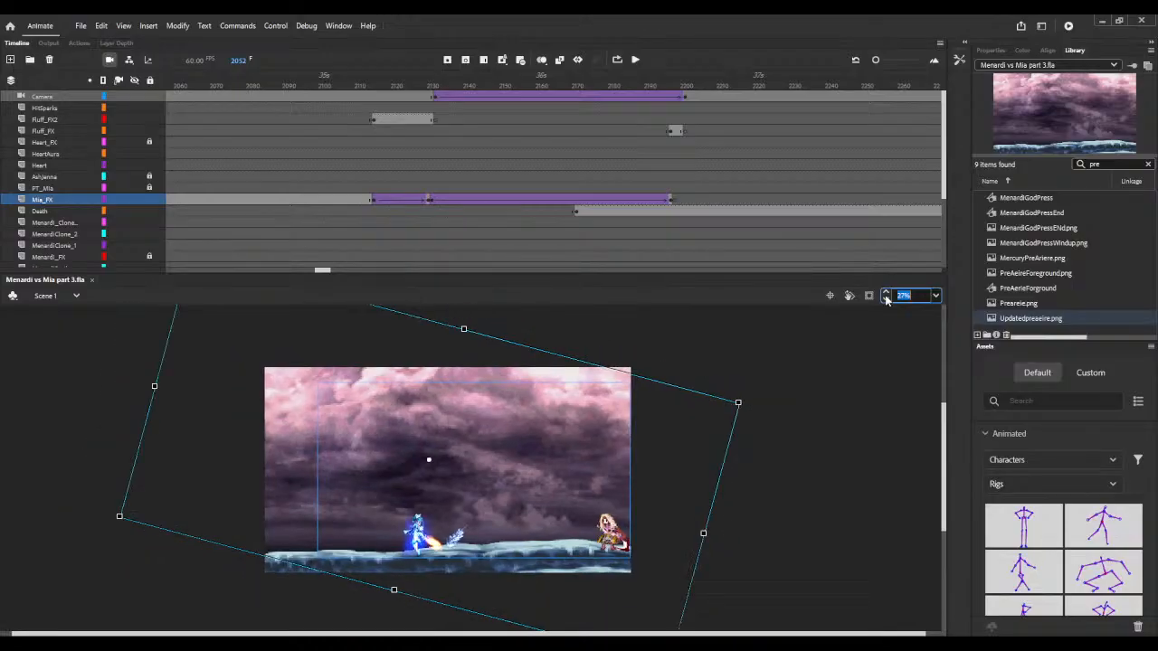
{"action": "left_click", "coordinate": [787, 362]}
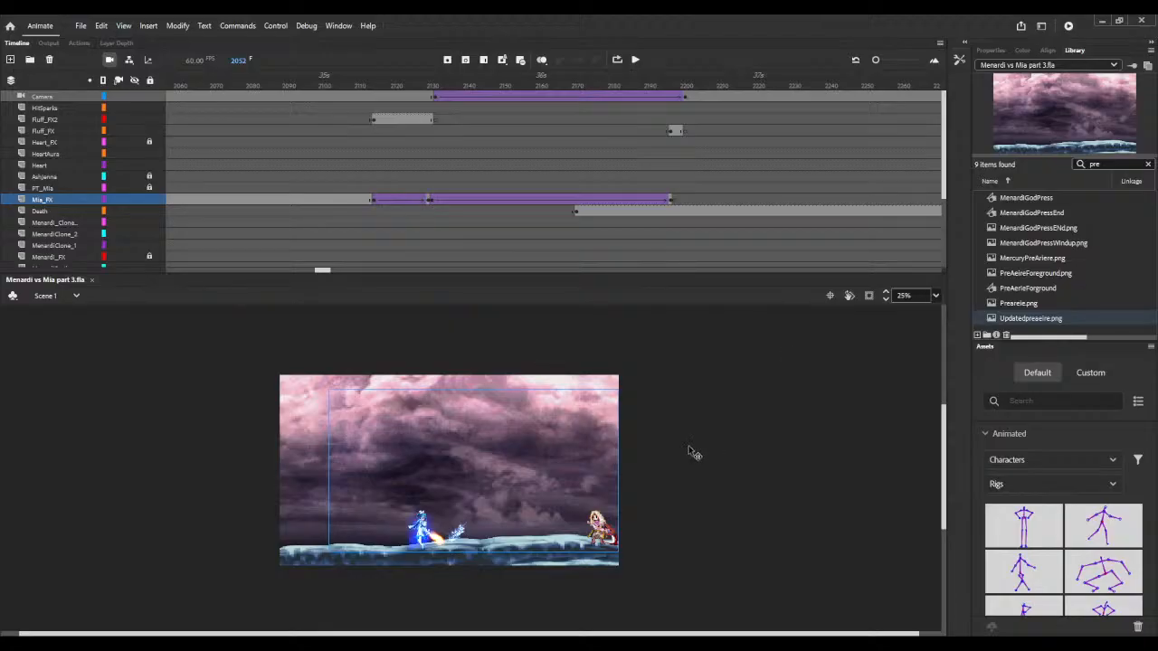
{"action": "left_click", "coordinate": [599, 526]}
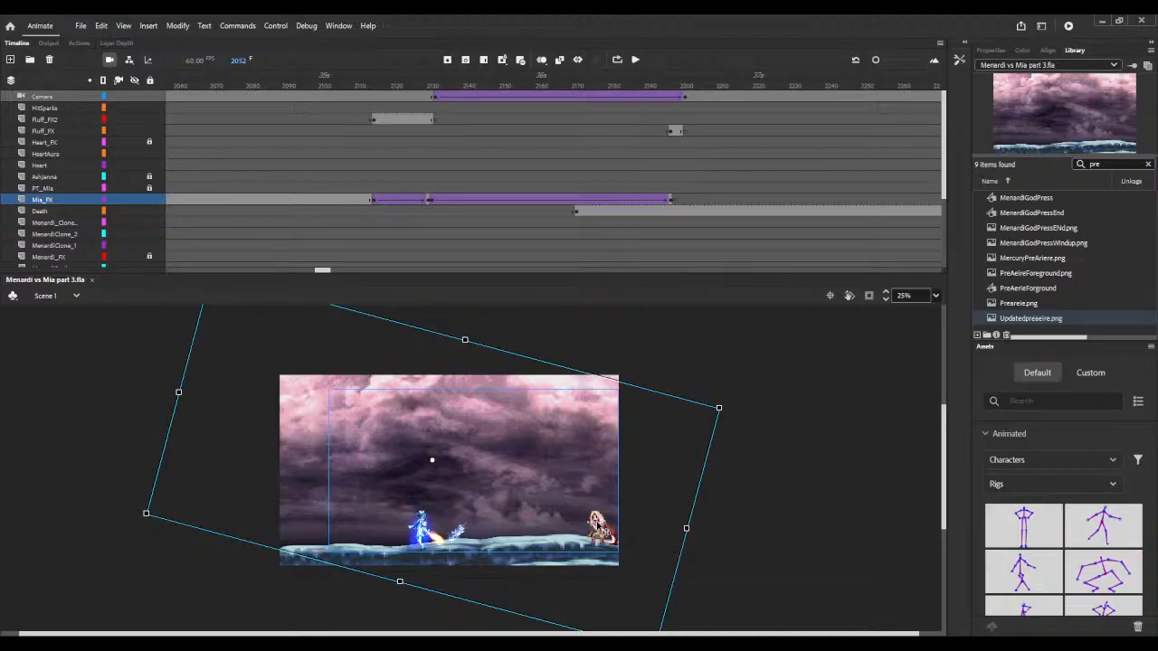
{"action": "scroll", "coordinate": [512, 251], "scroll_direction": "down", "scroll_amount": 3}
{"action": "scroll", "coordinate": [516, 252], "scroll_direction": "up", "scroll_amount": 3}
{"action": "left_click", "coordinate": [150, 199]}
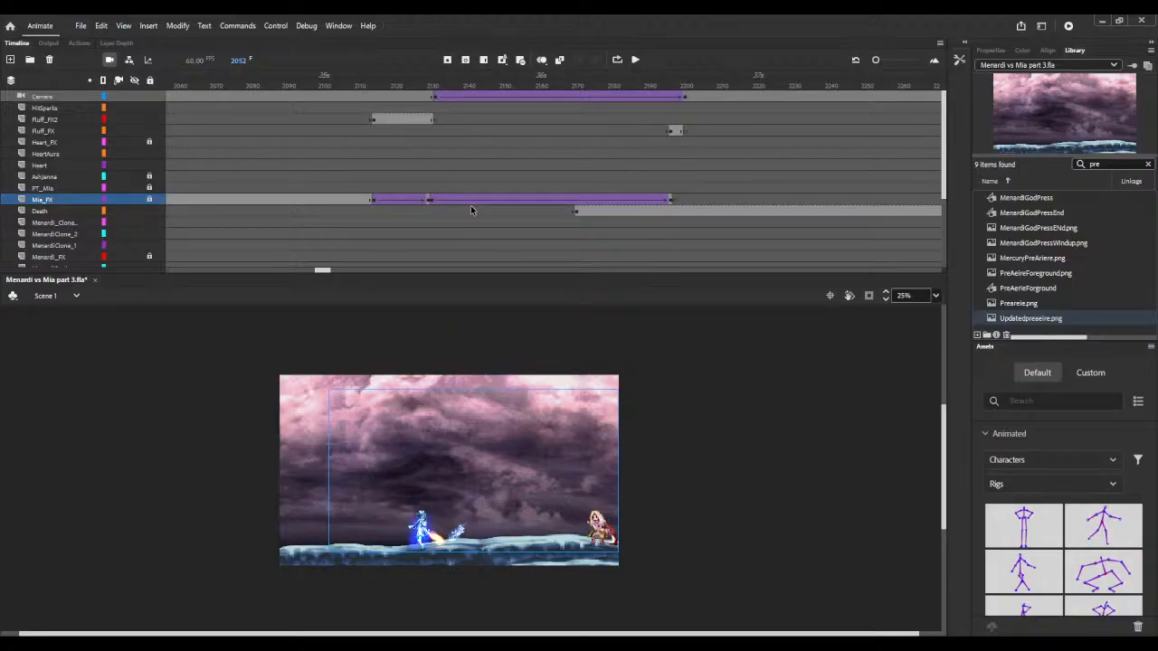
- Lock the Background layer and select Menardi on the stage at frame 2052
{"action": "scroll", "coordinate": [470, 209], "scroll_direction": "down", "scroll_amount": 2}
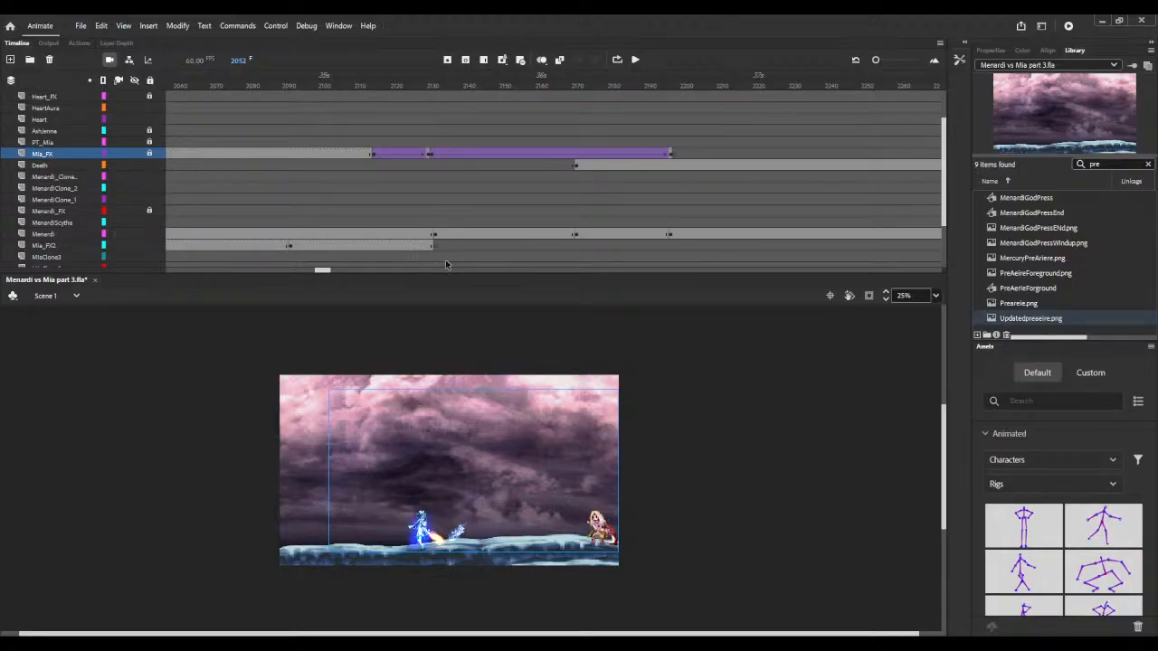
{"action": "left_click", "coordinate": [603, 527]}
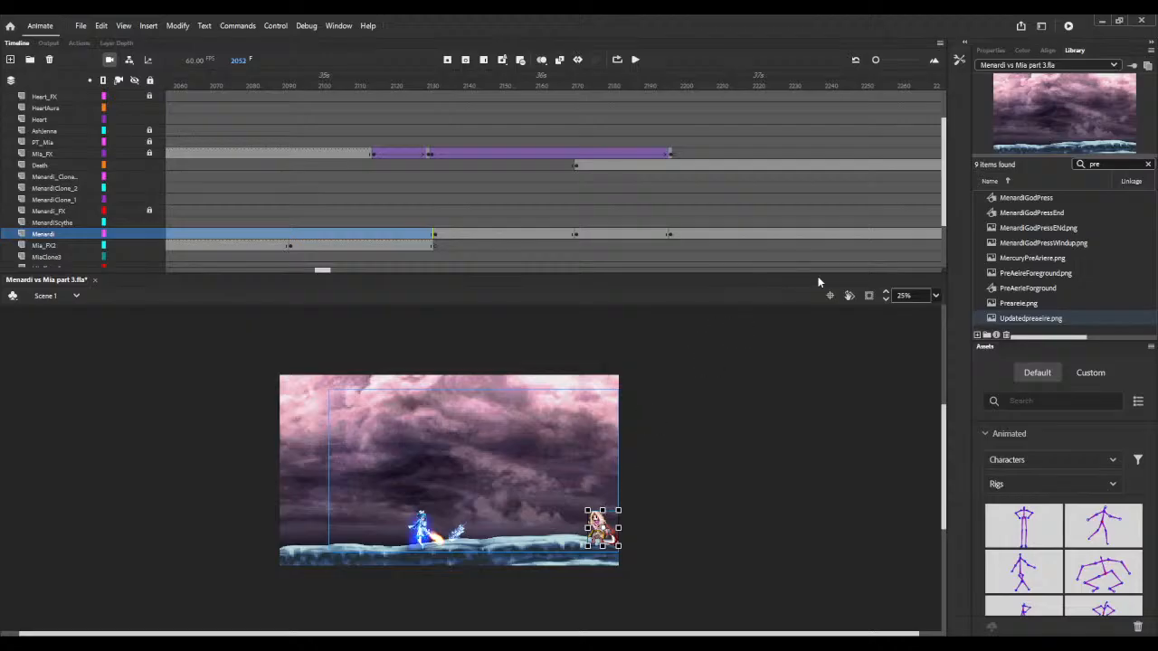
{"action": "left_click_drag", "start_coordinate": [886, 295], "coordinate": [889, 295]}
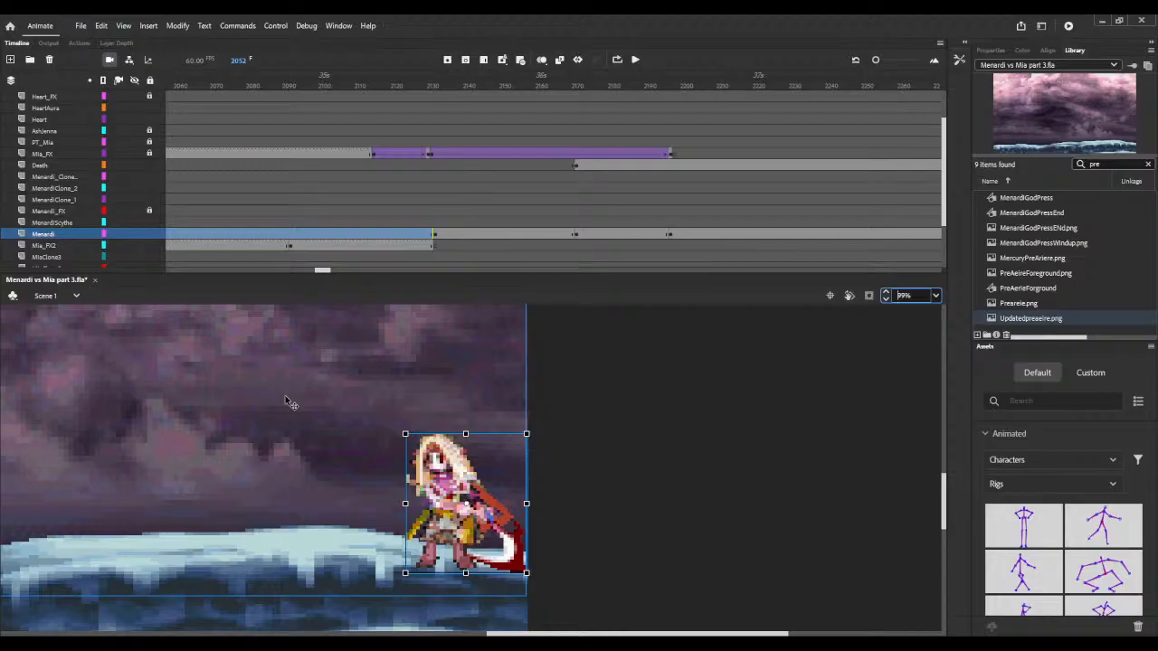
{"action": "type", "text": "100"}
{"action": "left_click", "coordinate": [444, 491]}
{"action": "key", "text": "Escape"}
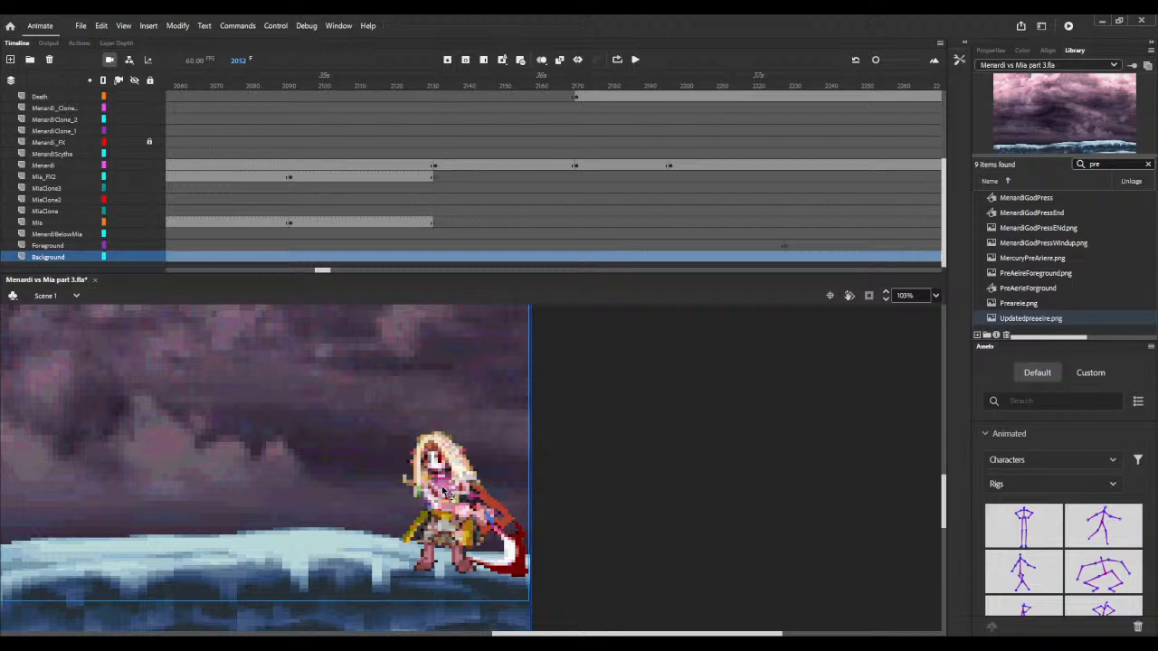
{"action": "left_click", "coordinate": [150, 257]}
{"action": "left_click", "coordinate": [461, 514]}
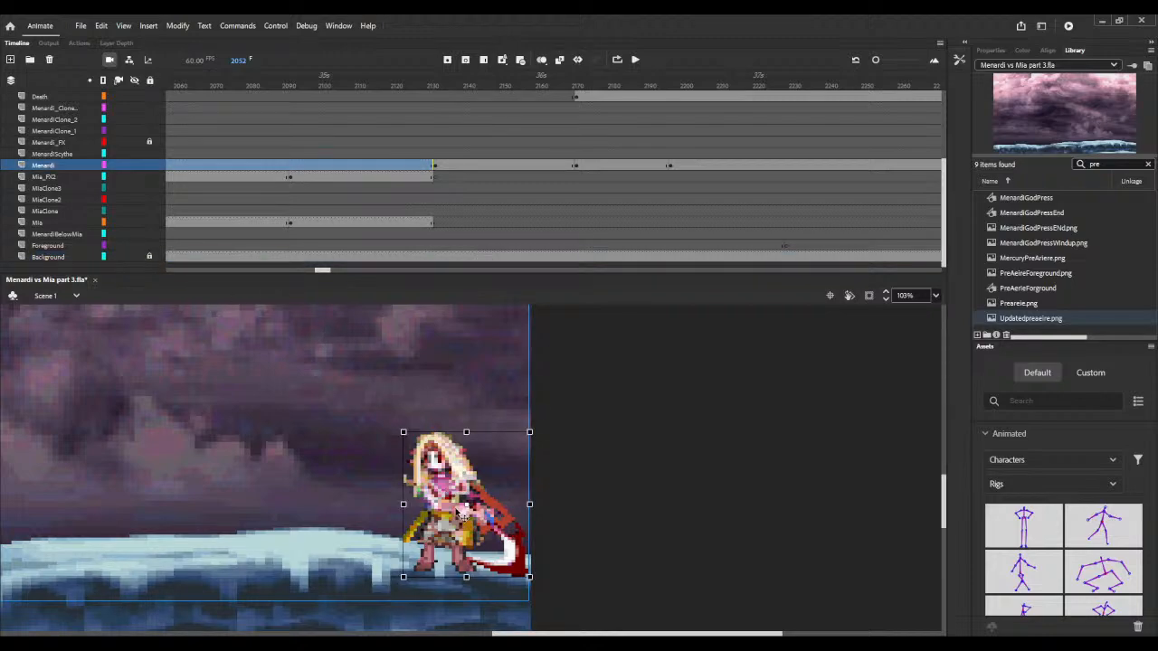
- Nudge Menardi upward at frame 2052 to a Y position of about 754, so the feet stand on the icy ground
{"action": "key", "text": "Up"}
{"action": "key", "text": "Up"}
{"action": "key", "text": "Up"}
{"action": "key", "text": "Up"}
{"action": "key", "text": "Up"}
{"action": "key", "text": "Up"}
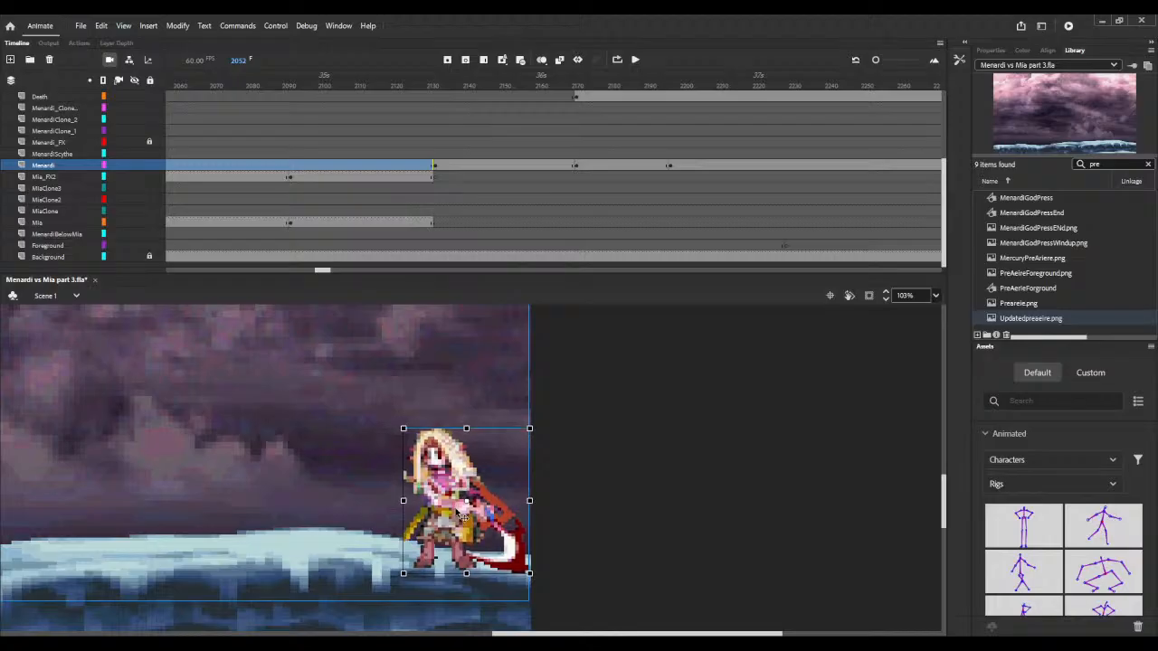
{"action": "key", "text": "Up"}
{"action": "key", "text": "Up"}
{"action": "key", "text": "Up"}
{"action": "key", "text": "Up"}
{"action": "key", "text": "Up"}
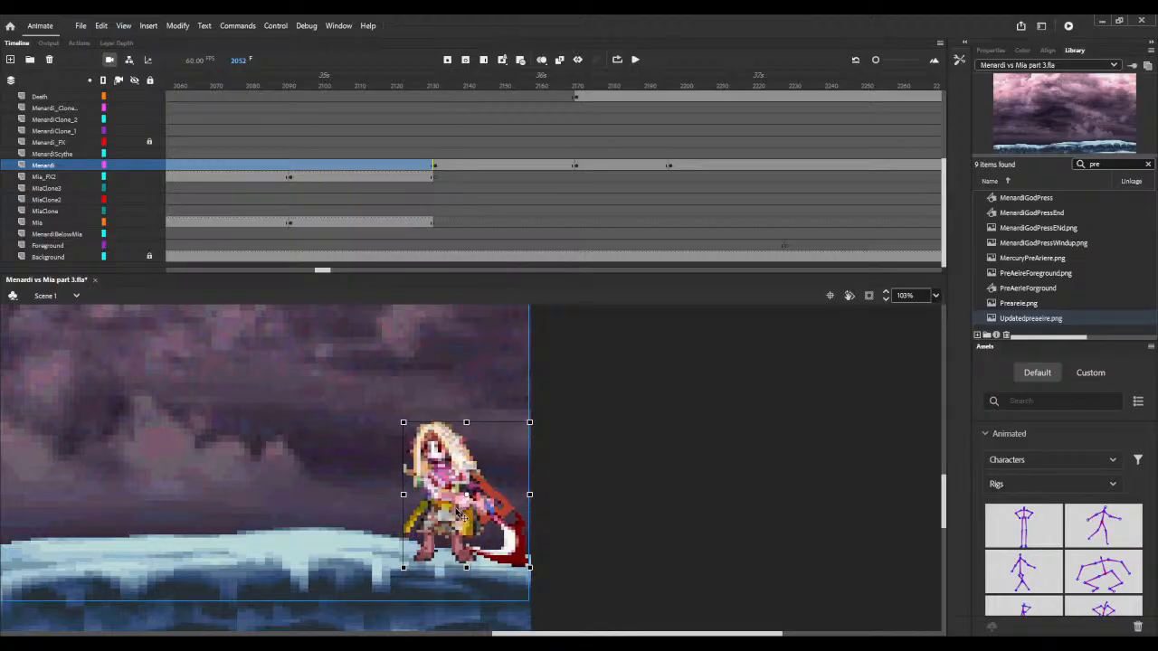
{"action": "key", "text": "Up"}
{"action": "key", "text": "Up"}
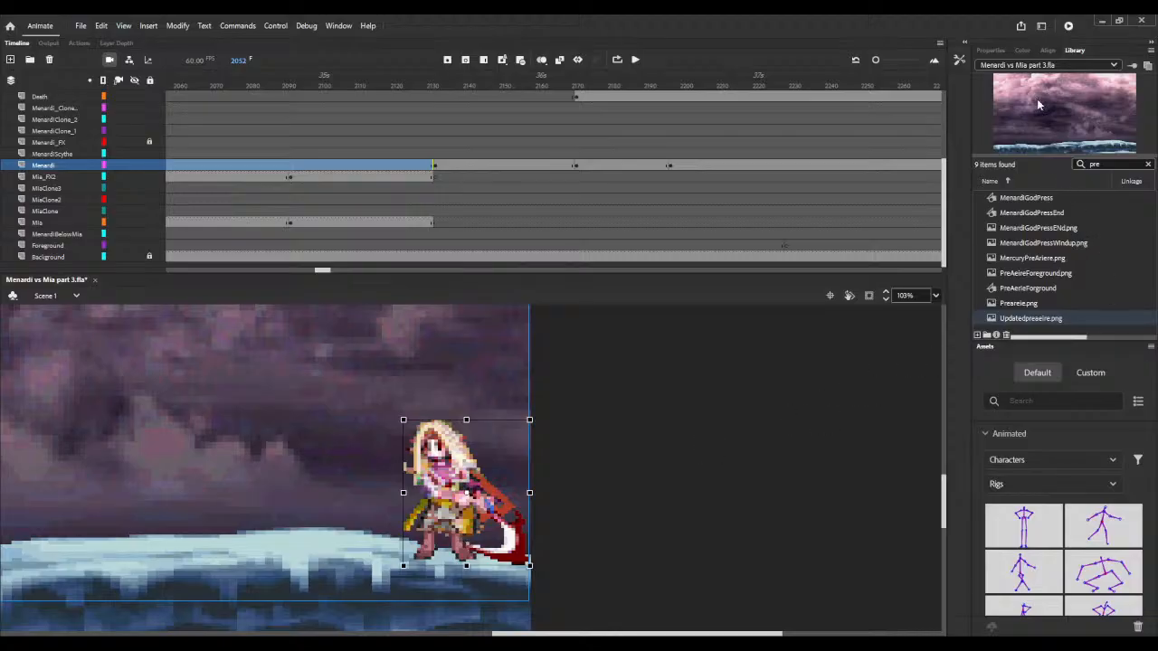
- Turn off the camera and show the position and size of Menardi's instance at frame 2052
{"action": "left_click", "coordinate": [990, 51]}
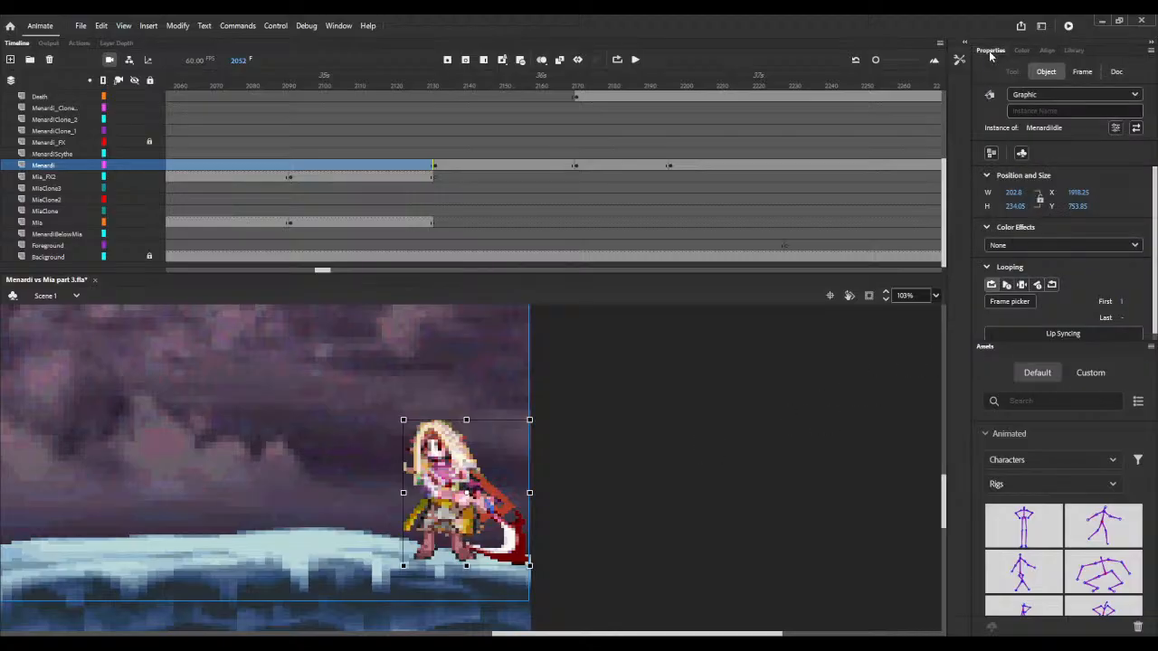
{"action": "scroll", "coordinate": [93, 103], "scroll_direction": "up", "scroll_amount": 4}
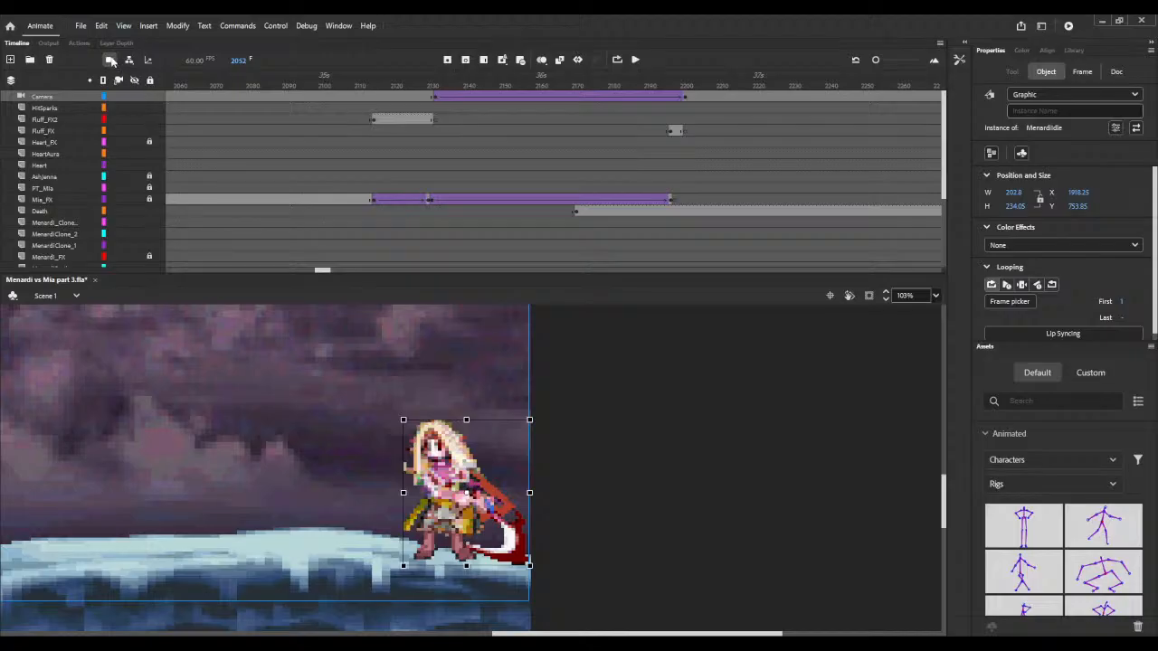
{"action": "left_click", "coordinate": [110, 60]}
{"action": "left_click", "coordinate": [465, 472]}
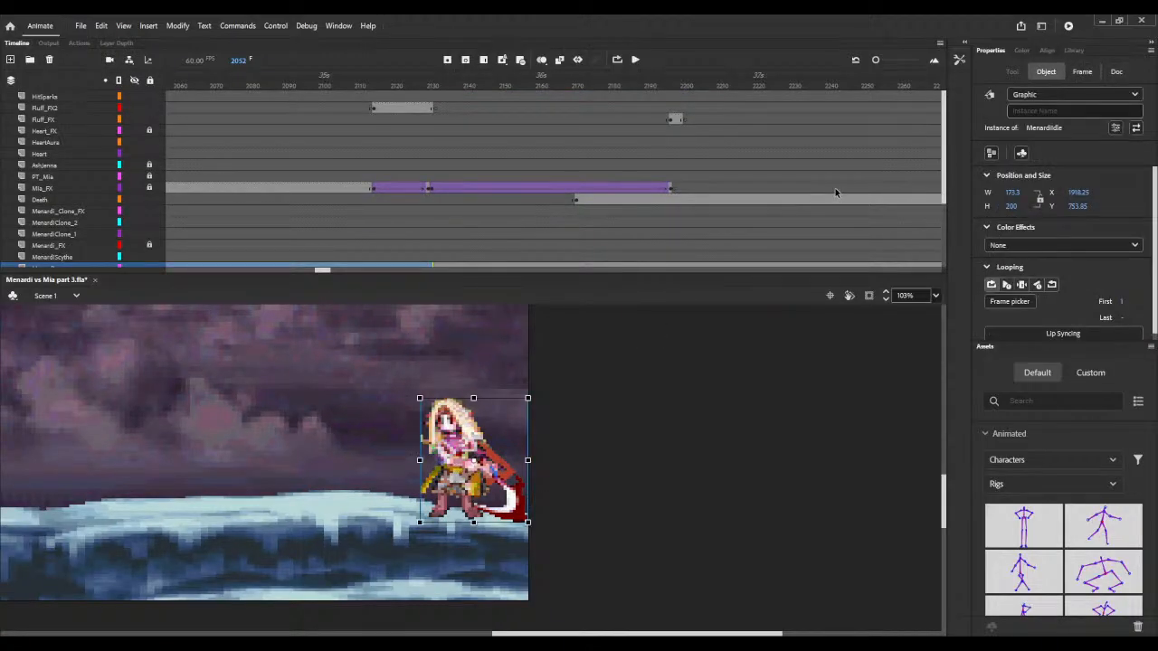
- Examine Menardi's placement in the scene at the frame 2132 keyframe
{"action": "scroll", "coordinate": [441, 197], "scroll_direction": "down", "scroll_amount": 3}
{"action": "left_click", "coordinate": [435, 178]}
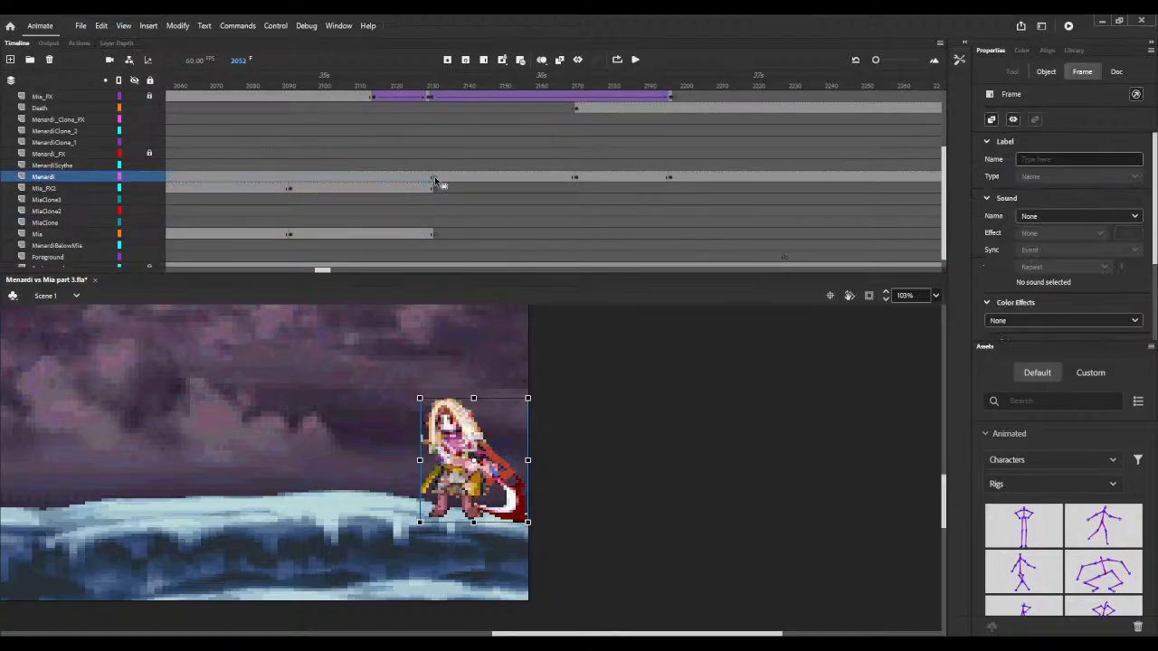
{"action": "left_click", "coordinate": [1046, 73]}
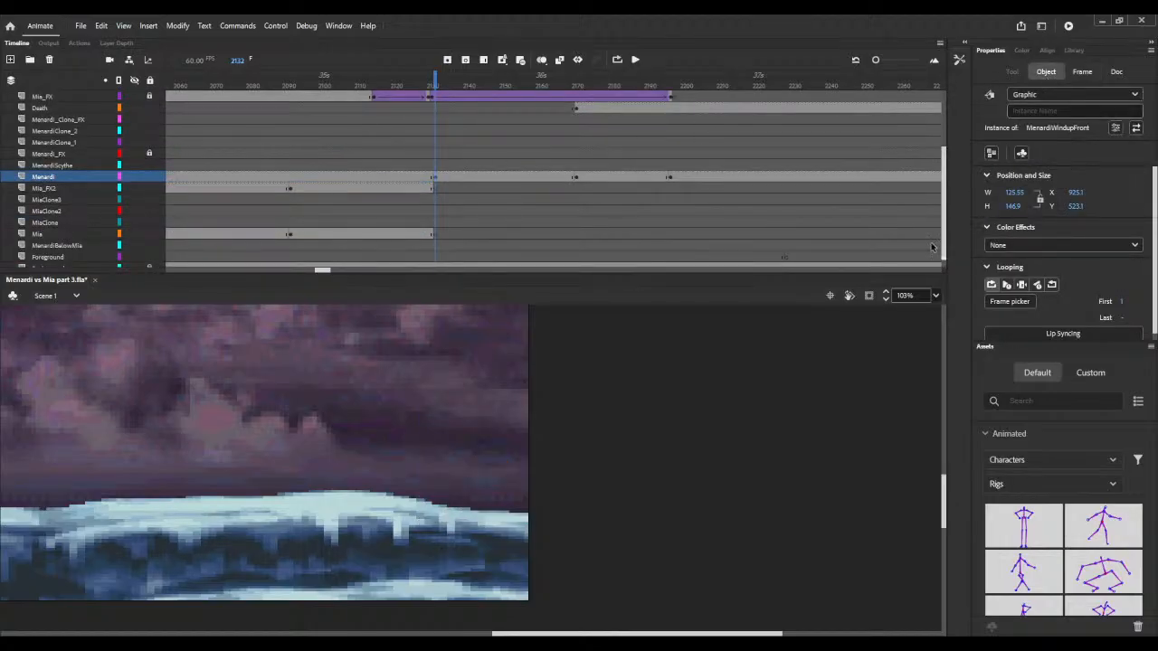
{"action": "left_click", "coordinate": [887, 298]}
{"action": "left_click", "coordinate": [887, 298]}
{"action": "left_click", "coordinate": [887, 299]}
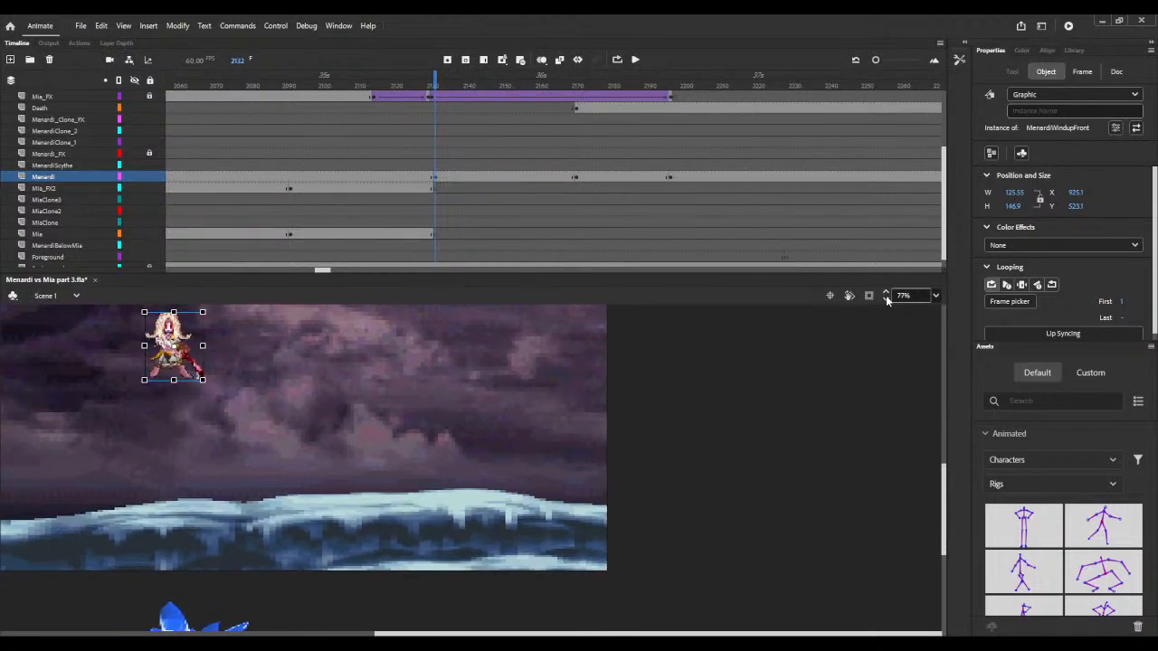
{"action": "left_click", "coordinate": [886, 298]}
{"action": "left_click", "coordinate": [887, 299]}
{"action": "left_click", "coordinate": [886, 298]}
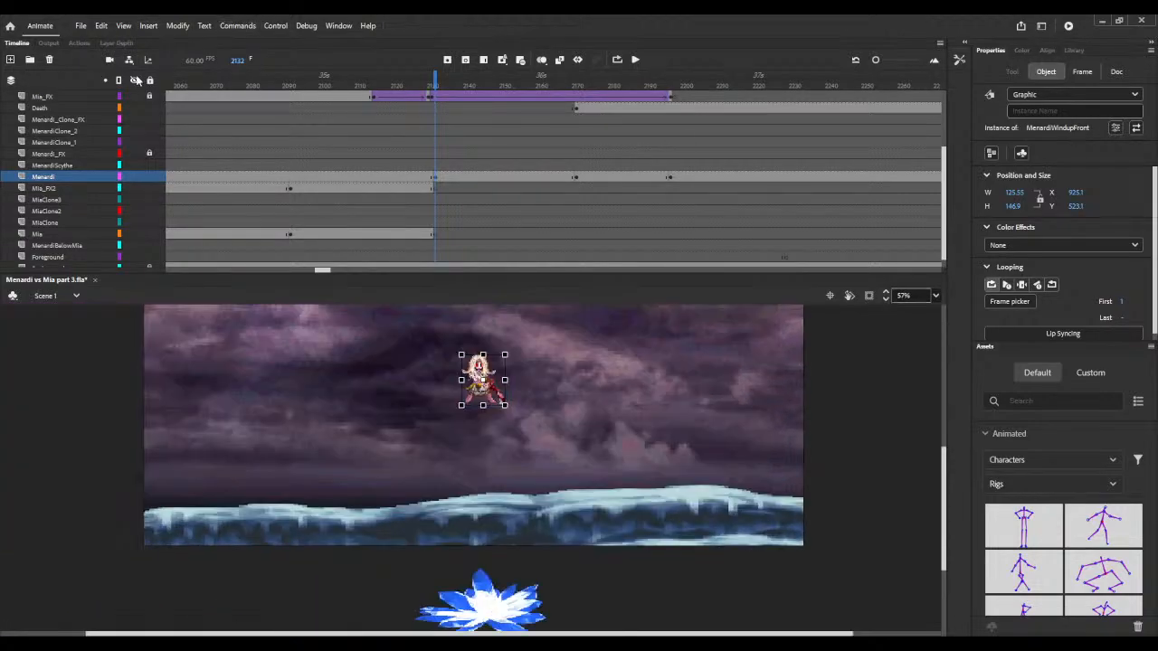
- Set the Y position of Menardi's idle instance at frame 2289 to 753.85
{"action": "left_click_drag", "start_coordinate": [467, 79], "coordinate": [836, 81]}
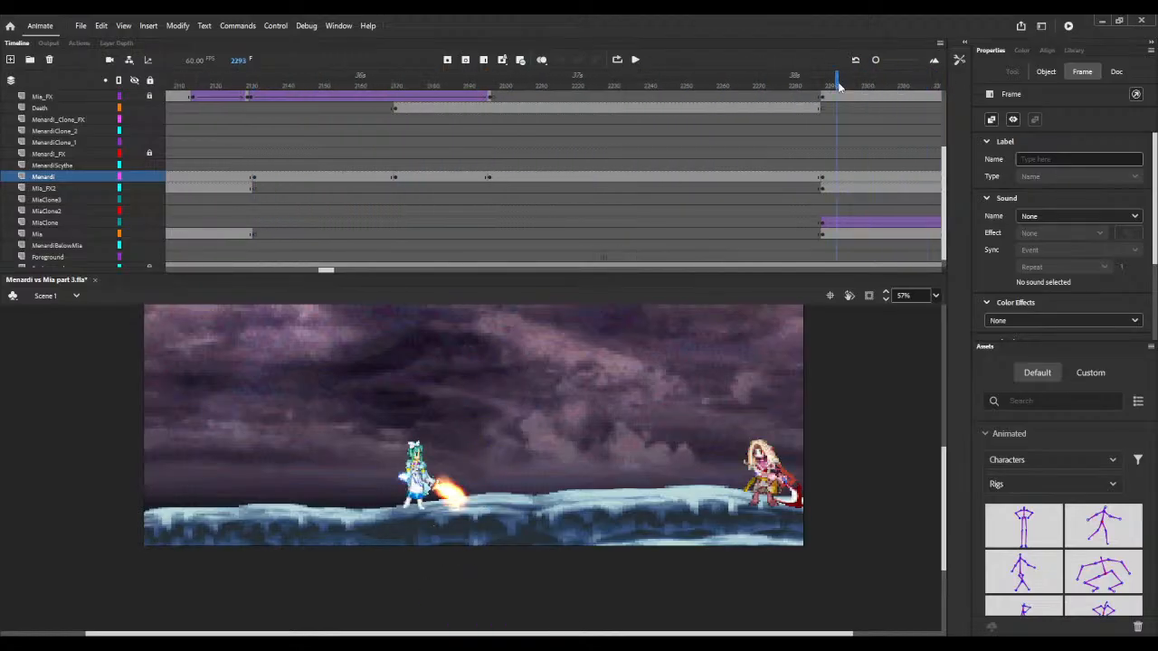
{"action": "left_click", "coordinate": [822, 226]}
{"action": "left_click", "coordinate": [773, 475]}
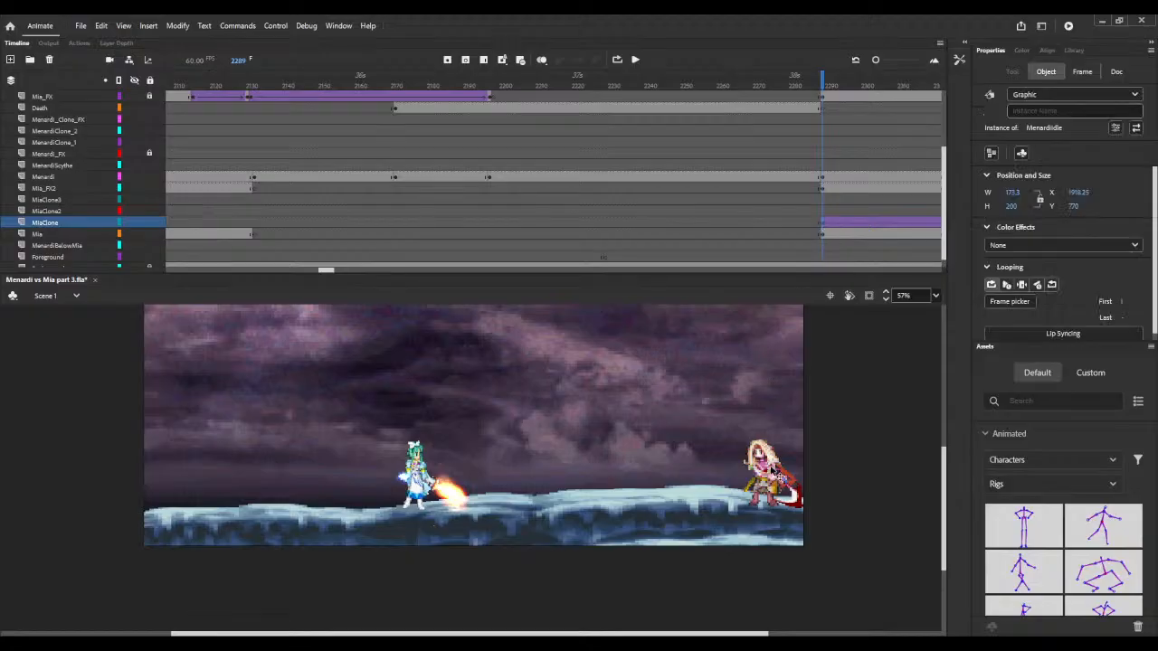
{"action": "left_click", "coordinate": [1076, 206]}
{"action": "type", "text": "753.8"}
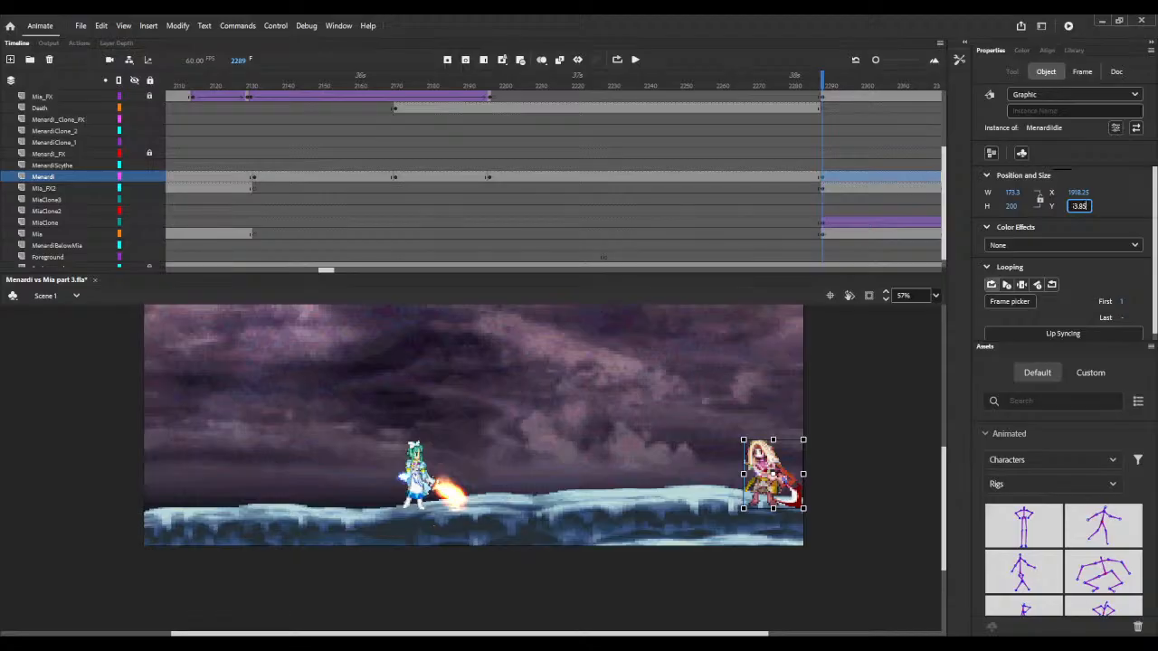
{"action": "key", "text": "Return"}
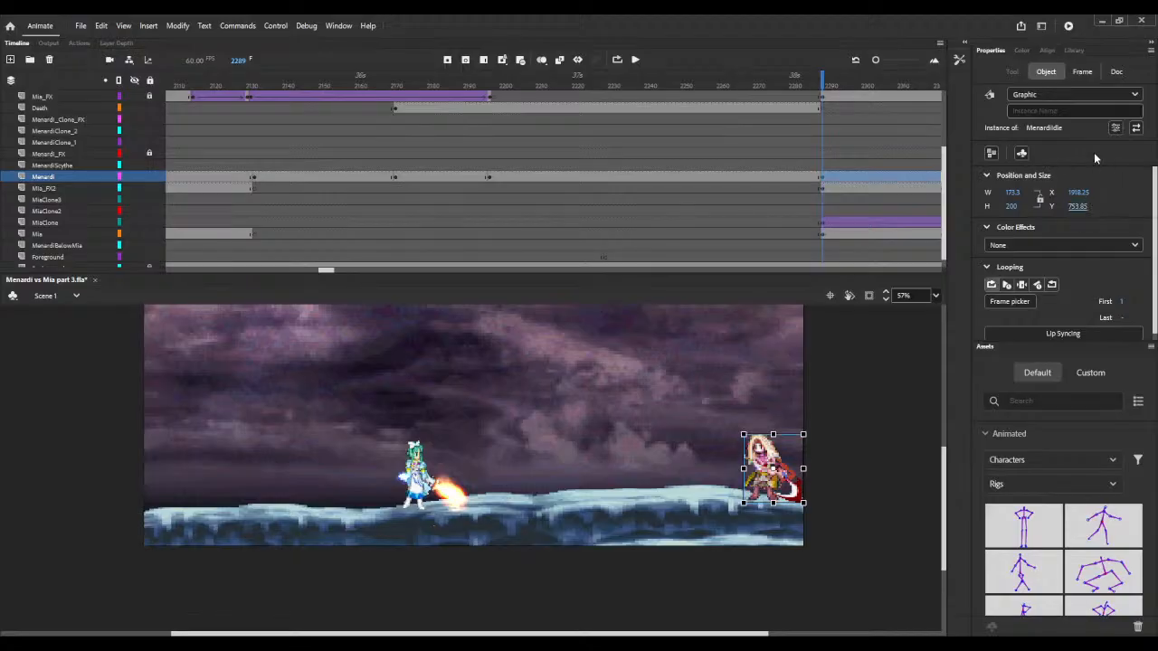
- Set the Y position of Menardi's casting instance at the frame 2323 keyframe to 753.85
{"action": "left_click_drag", "start_coordinate": [328, 271], "coordinate": [336, 268]}
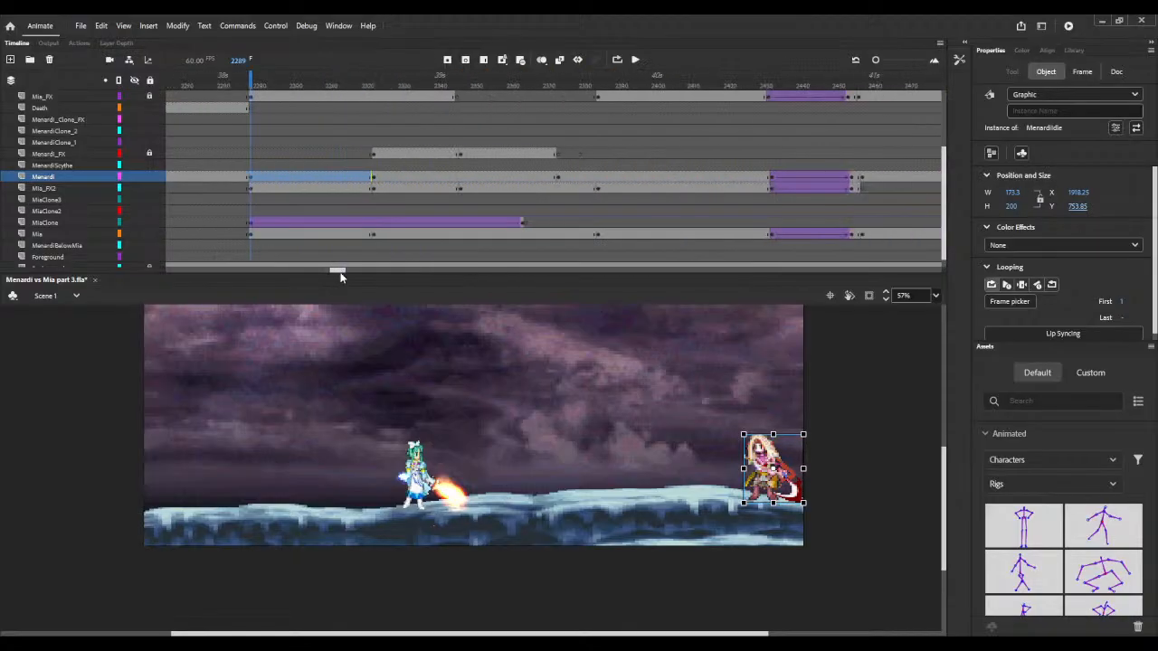
{"action": "left_click", "coordinate": [374, 180]}
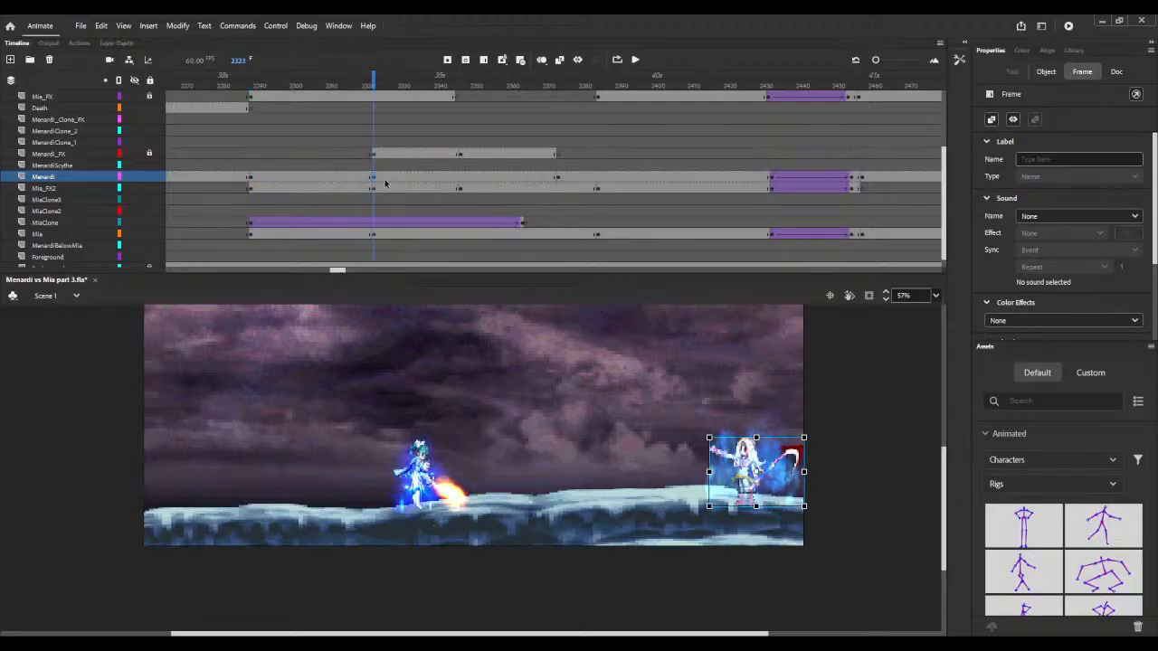
{"action": "left_click", "coordinate": [1045, 73]}
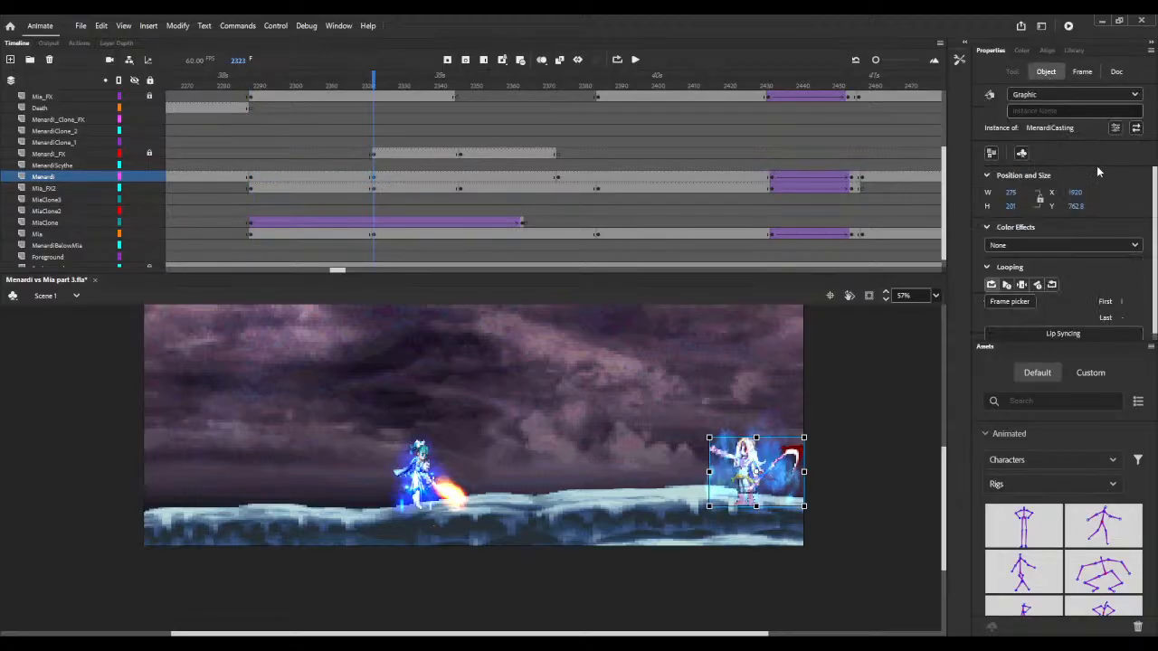
{"action": "left_click", "coordinate": [1077, 207]}
{"action": "type", "text": "7"}
{"action": "key", "text": "Return"}
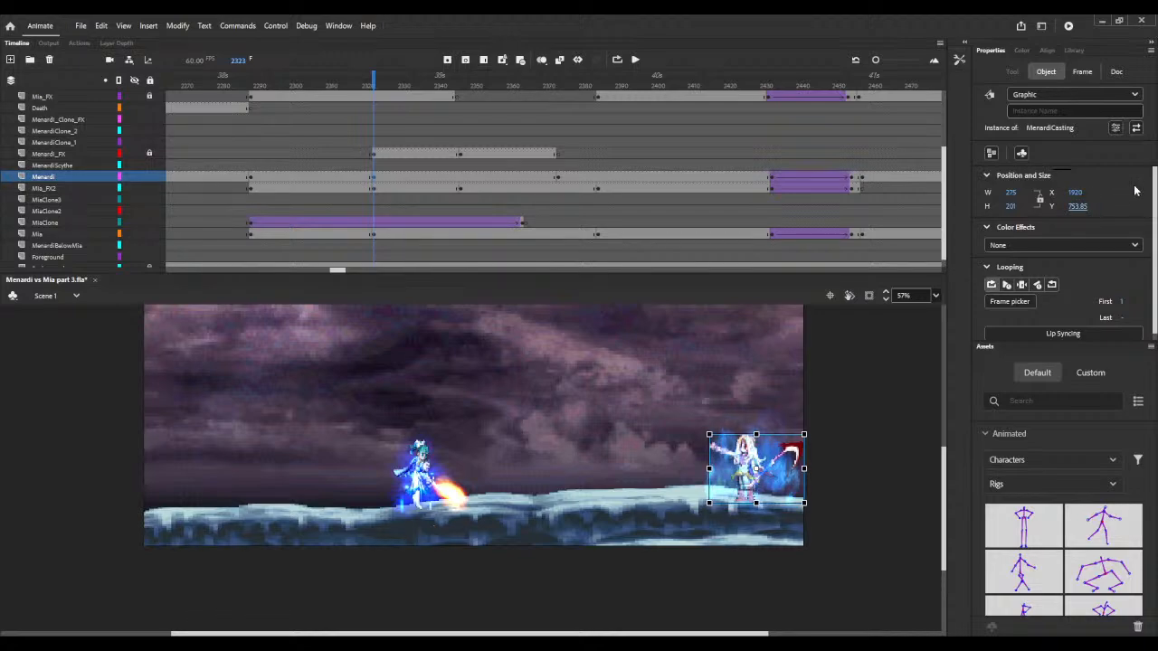
- Set the Y position of Menardi's idle instance at the frame 2374 keyframe to 753.85
{"action": "left_click", "coordinate": [558, 181]}
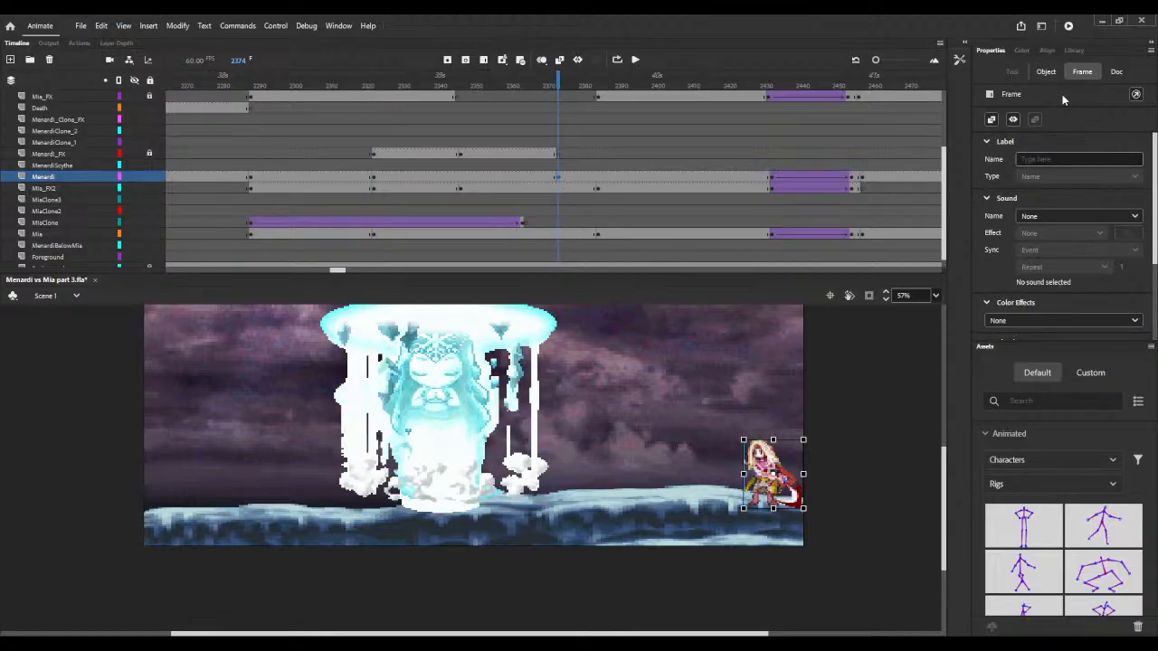
{"action": "left_click", "coordinate": [1046, 71]}
{"action": "left_click", "coordinate": [1078, 205]}
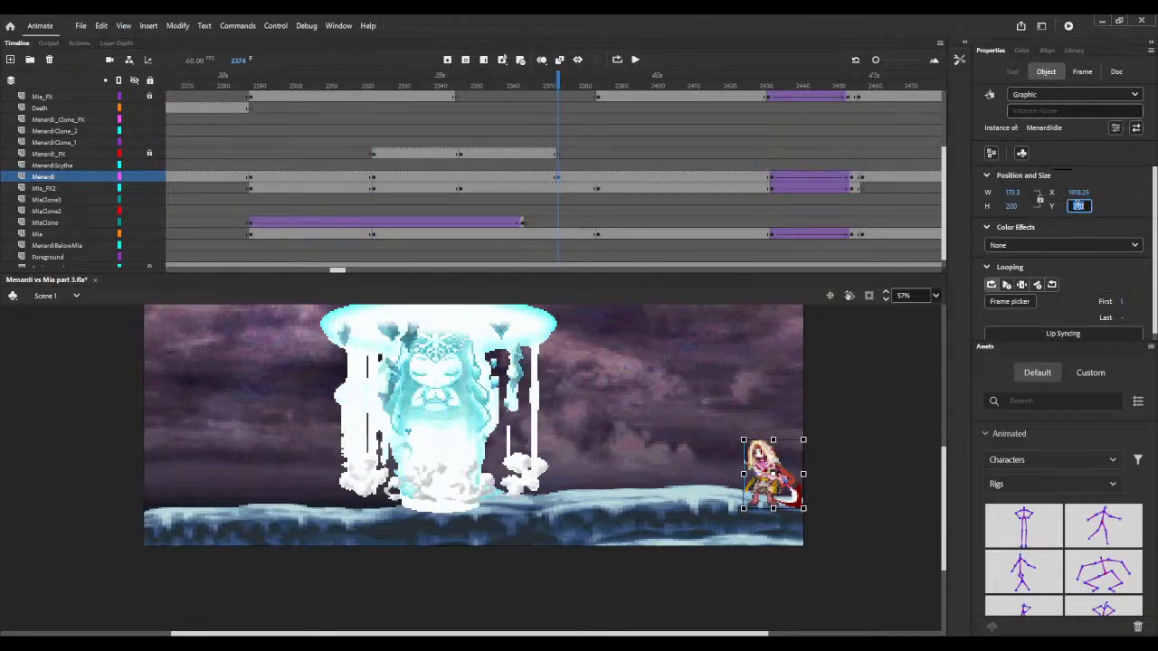
{"action": "type", "text": "753.85"}
{"action": "key", "text": "Return"}
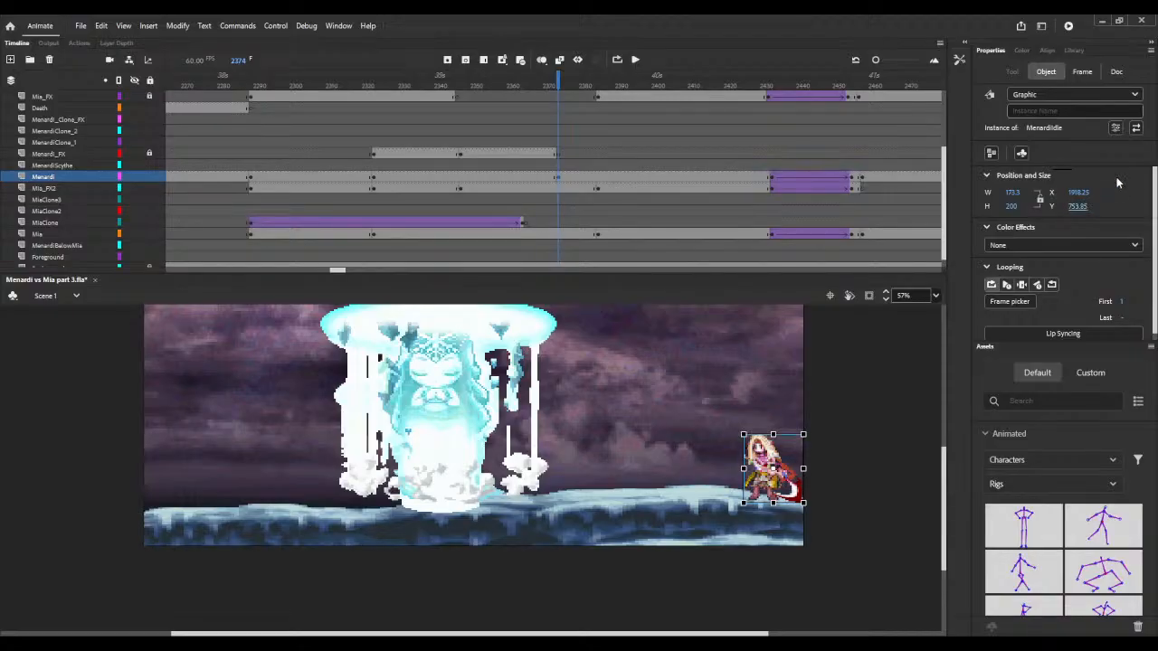
- Set the Y position of Menardi's dashing instance at frame 2433, where the tween starts, to 753.85
{"action": "left_click", "coordinate": [773, 189]}
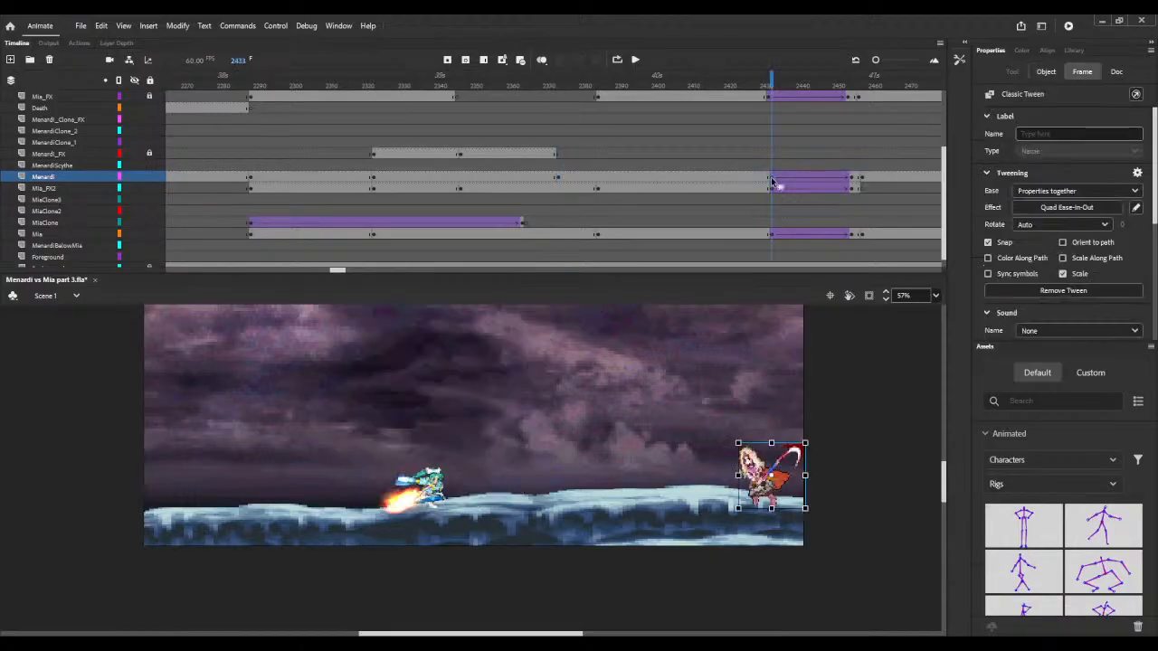
{"action": "left_click", "coordinate": [1046, 74]}
{"action": "left_click", "coordinate": [1079, 206]}
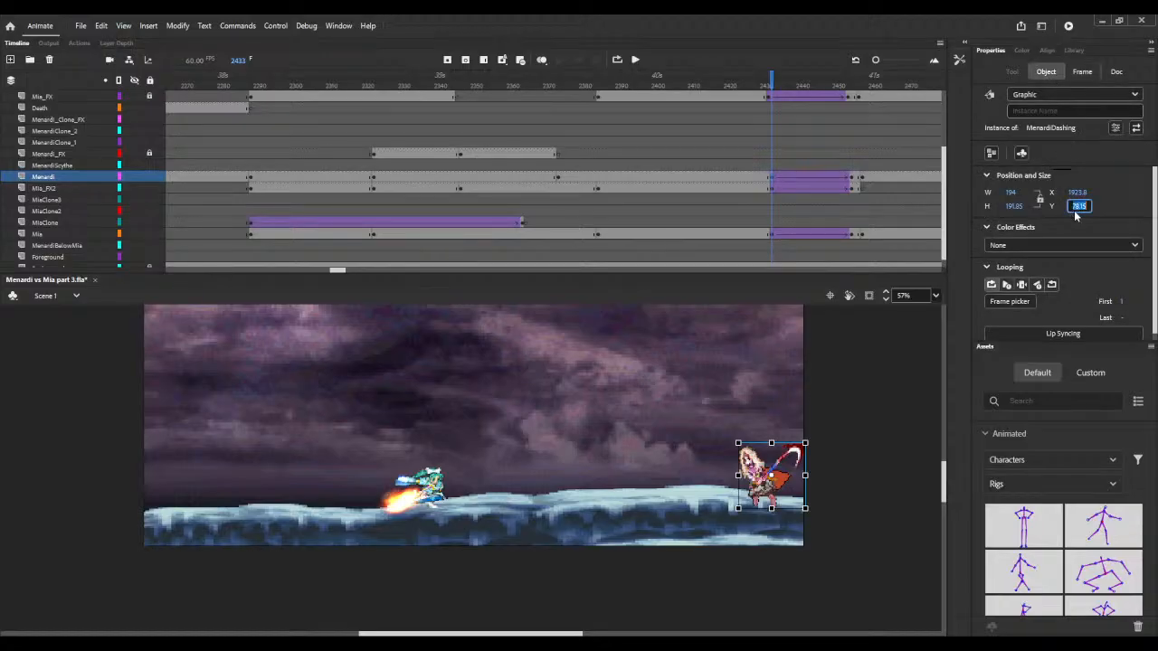
{"action": "type", "text": "753.8"}
{"action": "type", "text": "5"}
{"action": "key", "text": "Return"}
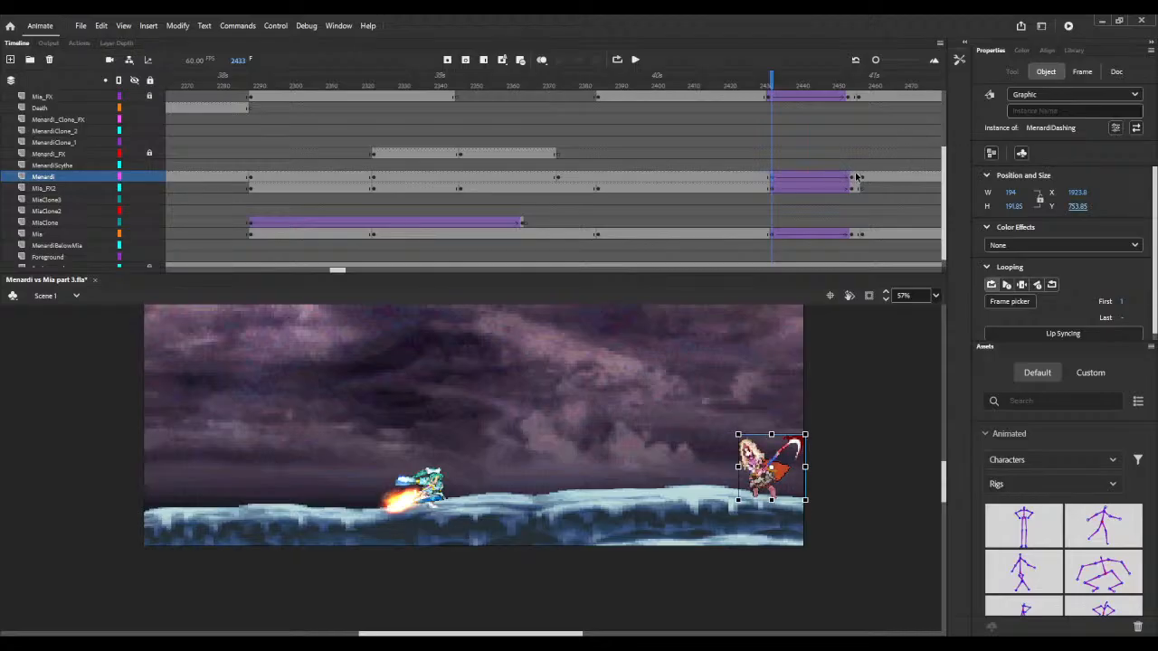
- Set the Y position of Menardi's dashing instance at frame 2455, where the tween ends, to 753.85
{"action": "left_click", "coordinate": [852, 180]}
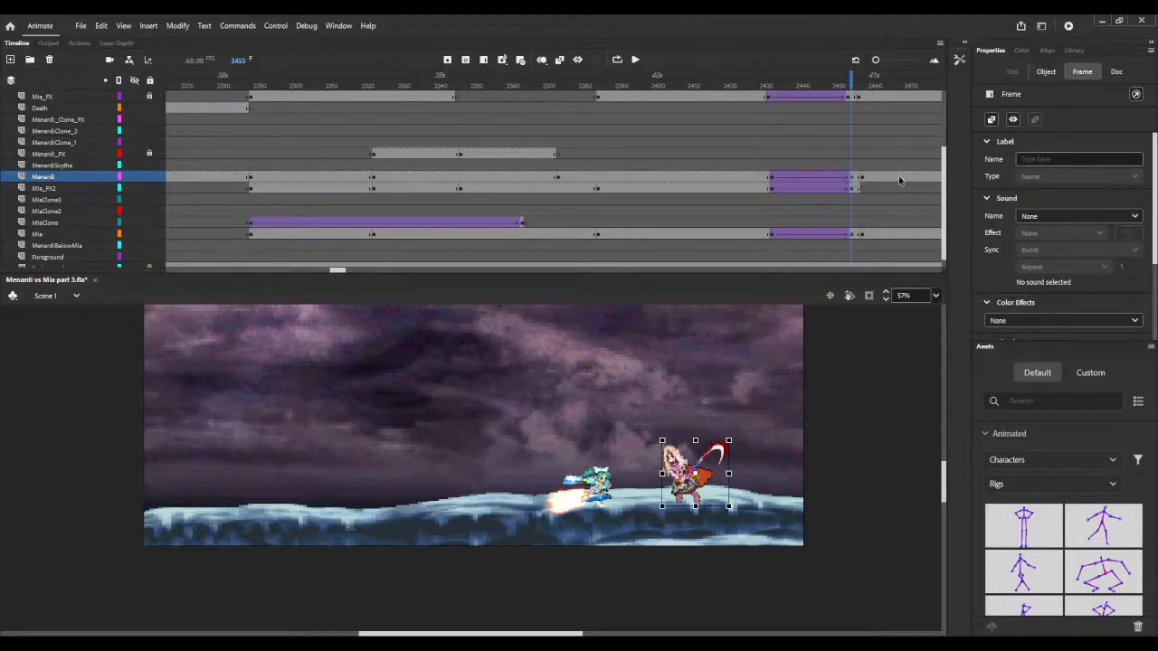
{"action": "left_click", "coordinate": [1046, 72]}
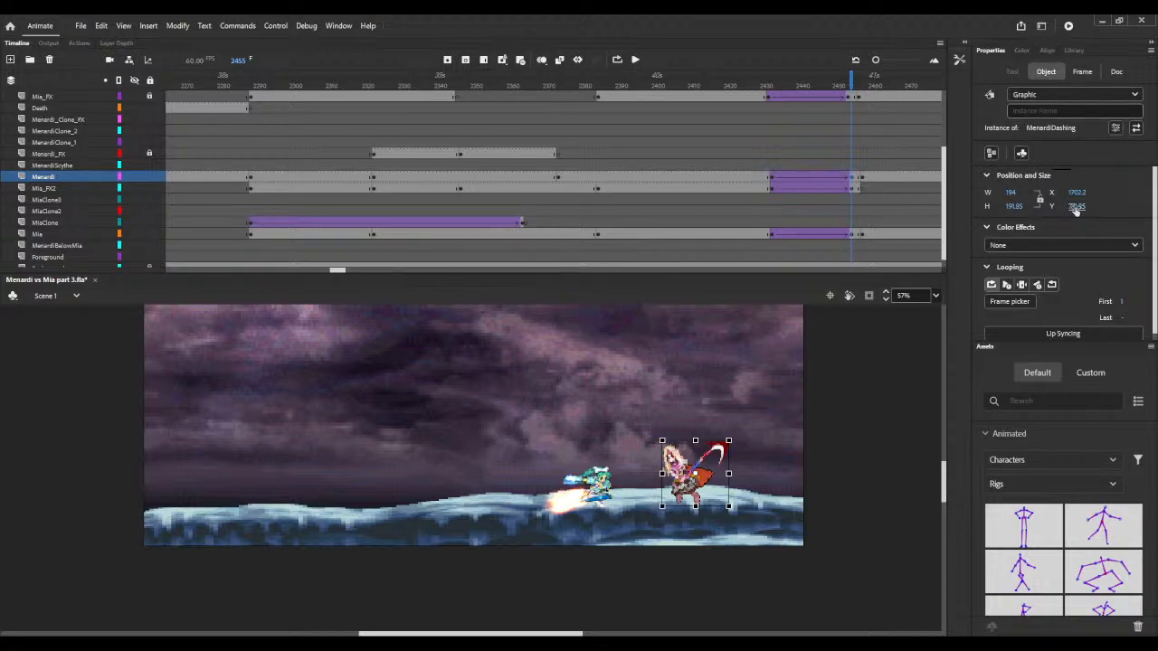
{"action": "left_click", "coordinate": [1076, 207]}
{"action": "type", "text": "753.8"}
{"action": "key", "text": "Return"}
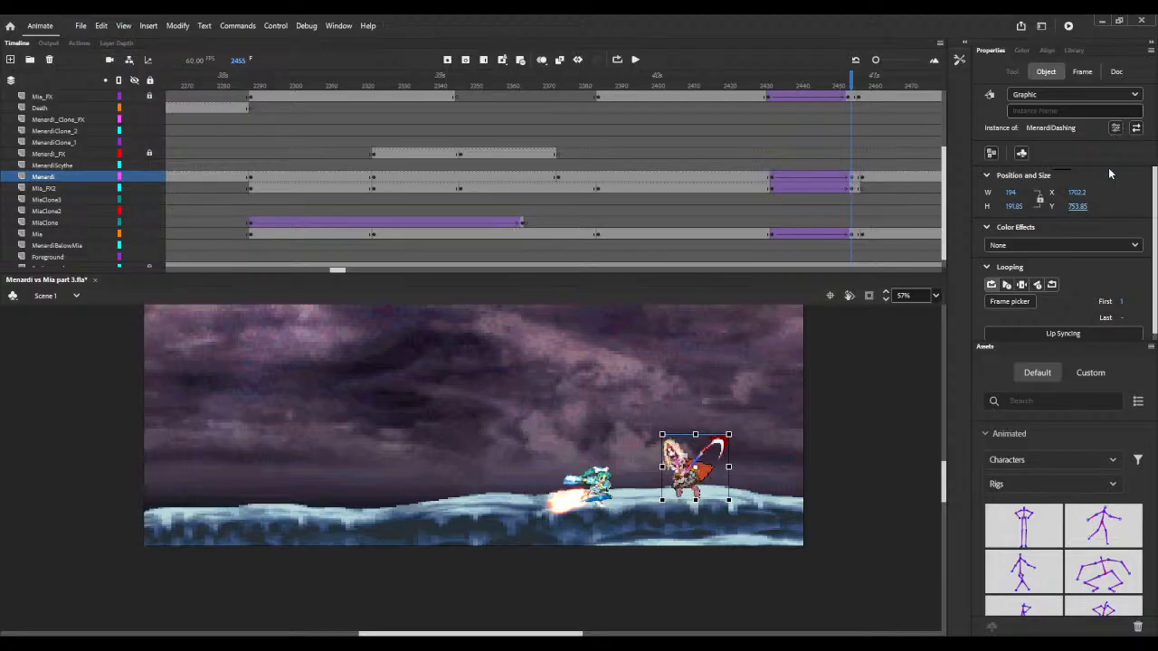
- Unlock the Mia_FX layer, raise its fire effect at frame 2455 to Y 1125.2, and lock the layer again
{"action": "left_click", "coordinate": [851, 234]}
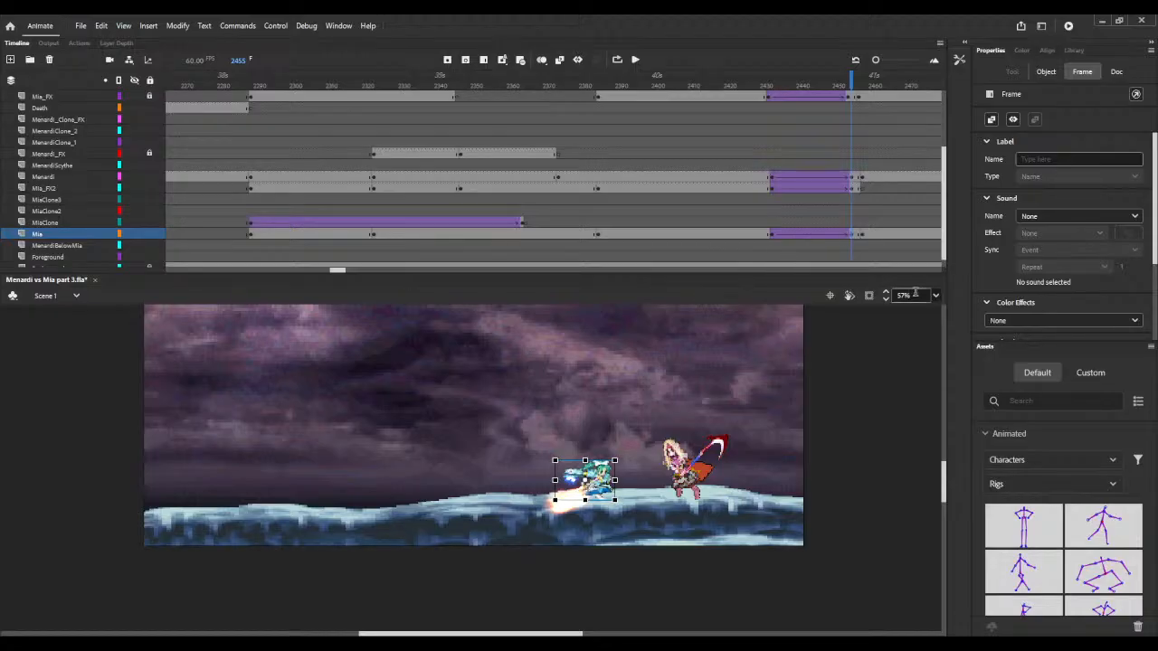
{"action": "scroll", "coordinate": [887, 295], "scroll_direction": "up", "scroll_amount": 5}
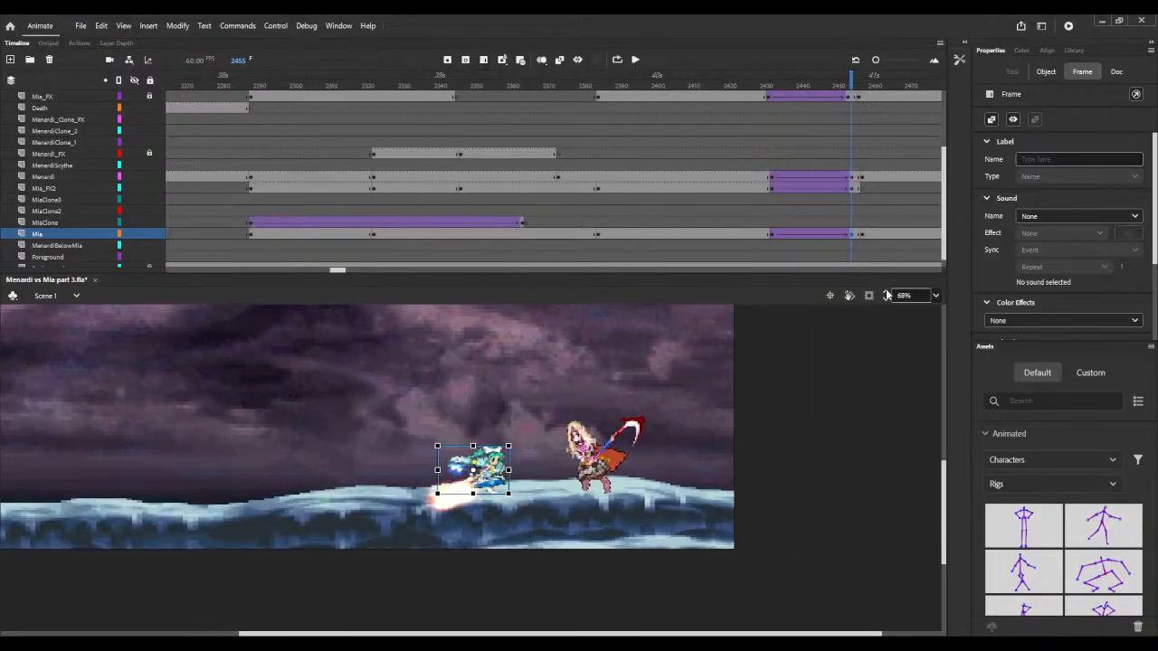
{"action": "scroll", "coordinate": [887, 296], "scroll_direction": "up", "scroll_amount": 5}
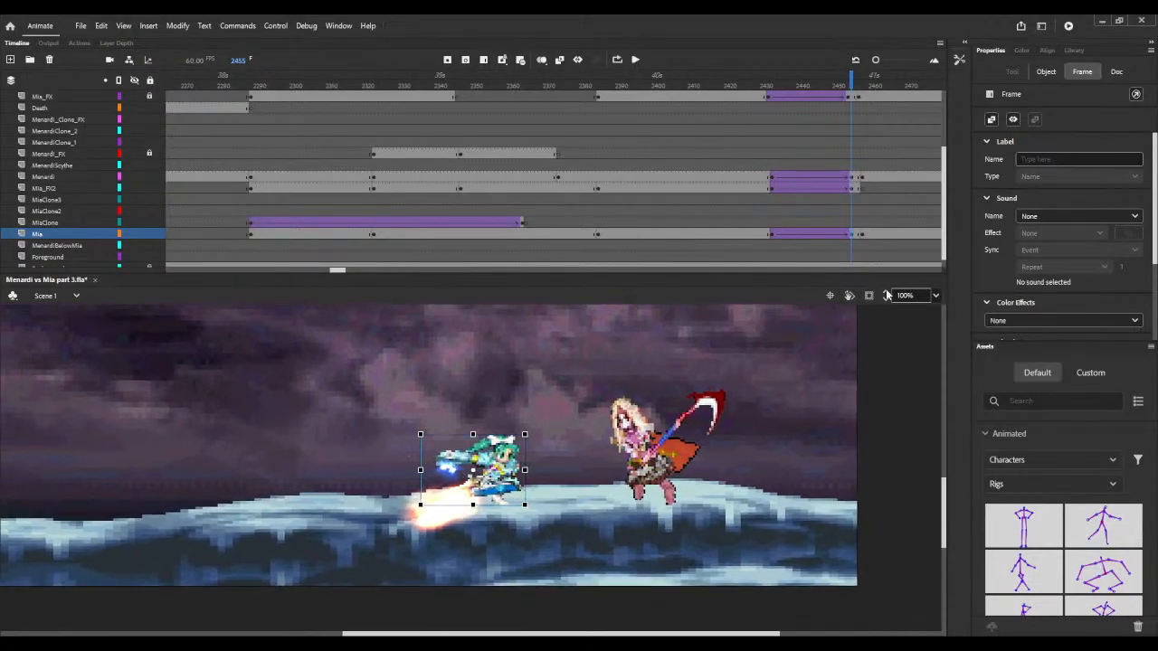
{"action": "scroll", "coordinate": [887, 295], "scroll_direction": "up", "scroll_amount": 5}
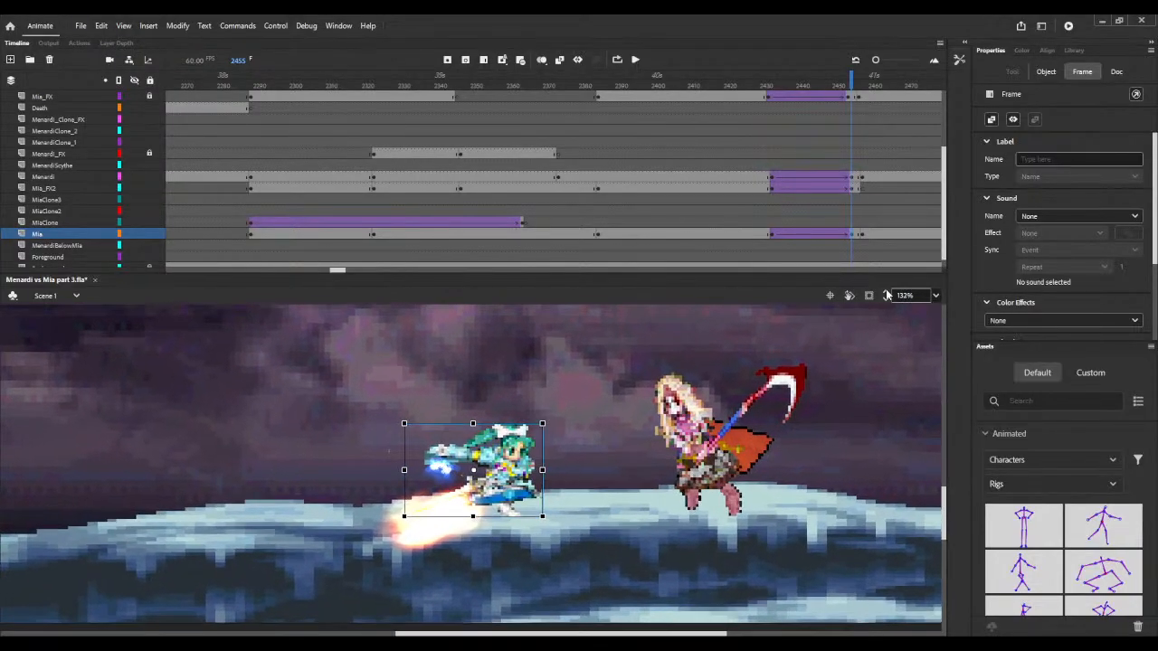
{"action": "left_click", "coordinate": [409, 550]}
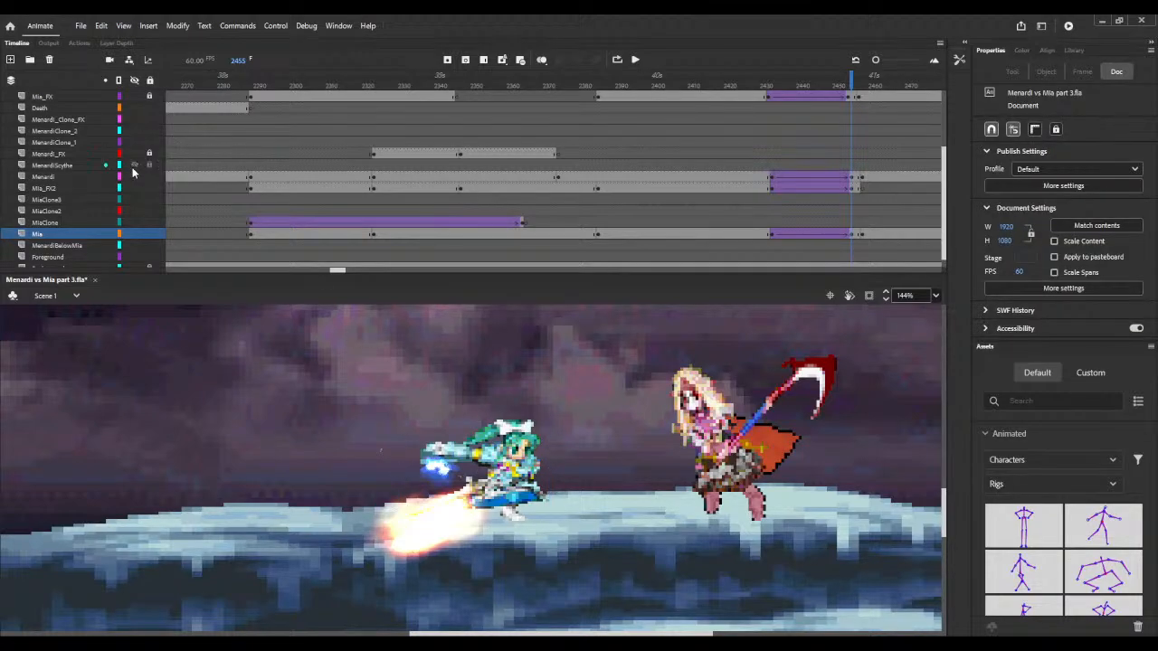
{"action": "scroll", "coordinate": [132, 171], "scroll_direction": "down", "scroll_amount": 1}
{"action": "scroll", "coordinate": [132, 177], "scroll_direction": "up", "scroll_amount": 3}
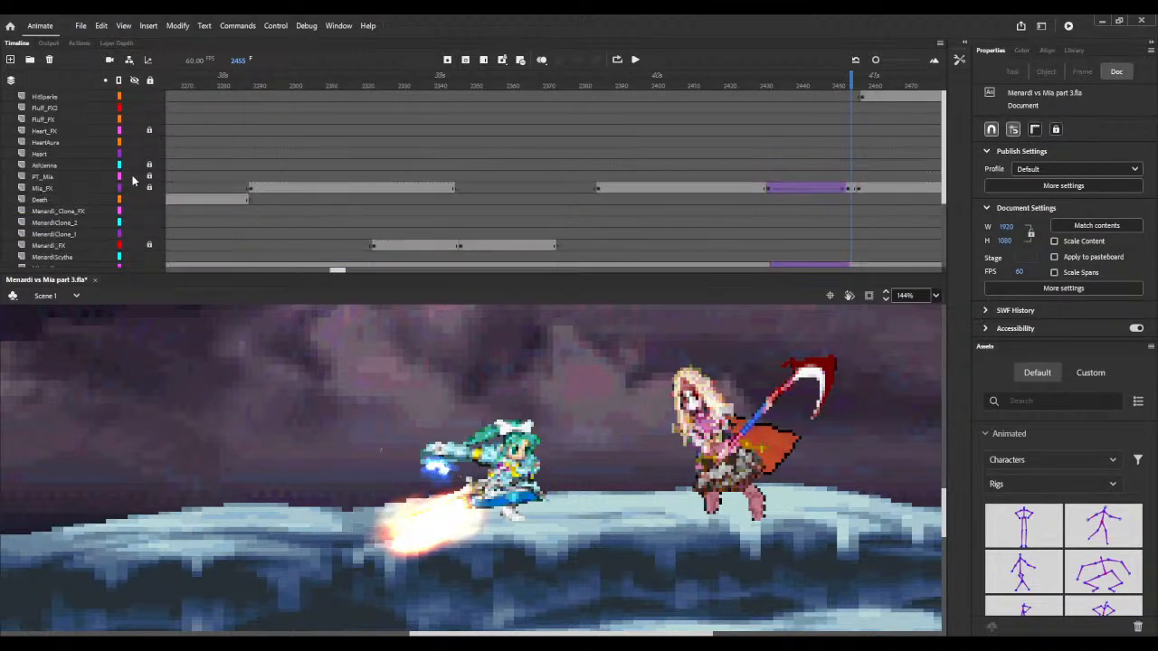
{"action": "left_click", "coordinate": [464, 536]}
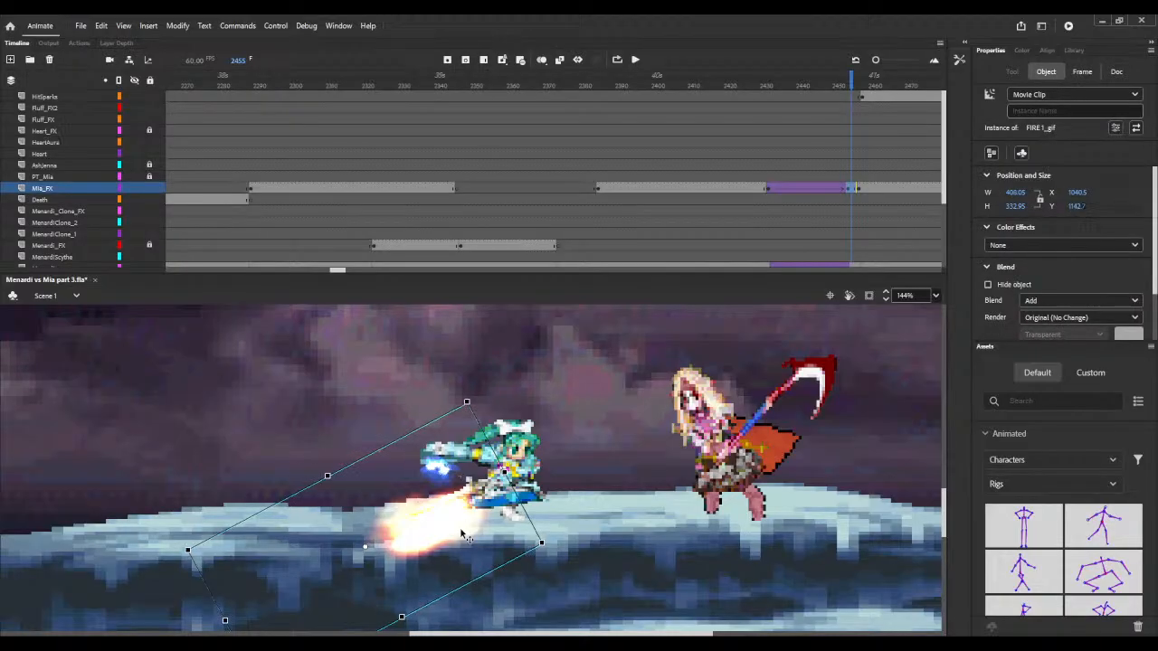
{"action": "key", "text": "Up"}
{"action": "key", "text": "Up"}
{"action": "key", "text": "Up"}
{"action": "key", "text": "Up"}
{"action": "key", "text": "Up"}
{"action": "key", "text": "Up"}
{"action": "key", "text": "Up"}
{"action": "key", "text": "Up"}
{"action": "key", "text": "Up"}
{"action": "key", "text": "Up"}
{"action": "key", "text": "Up"}
{"action": "key", "text": "Up"}
{"action": "key", "text": "Up"}
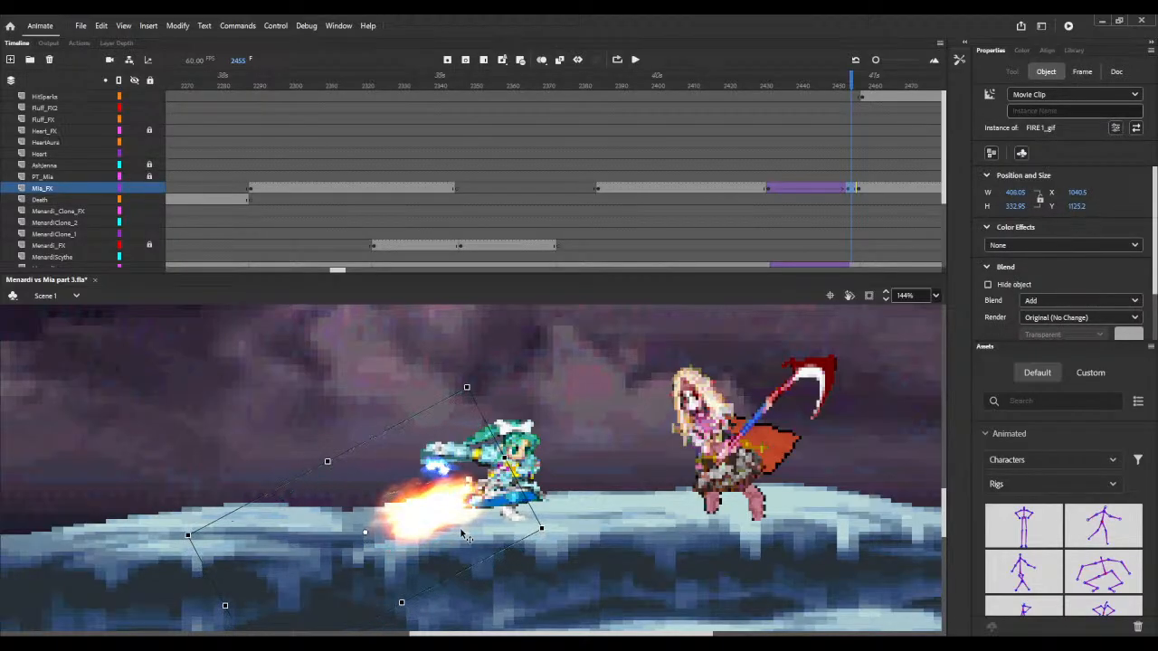
{"action": "left_click", "coordinate": [150, 188]}
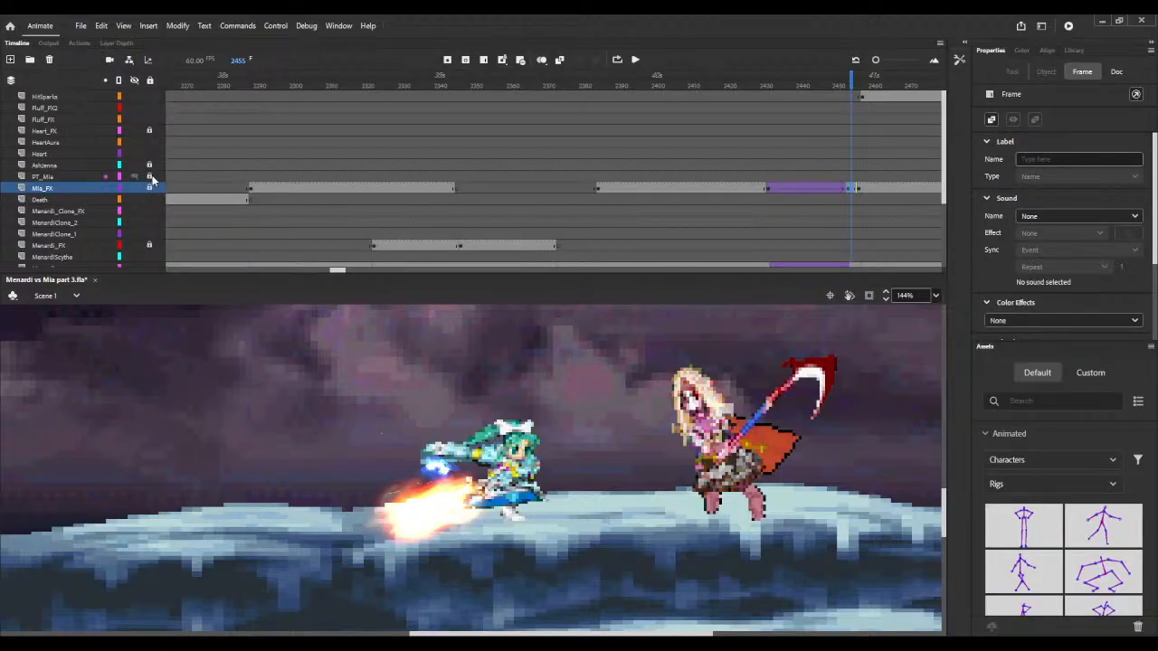
- Raise the ice effect on the Mia_FX2 layer at frame 2455 to Y 814.55 and save the file
{"action": "left_click", "coordinate": [438, 474]}
{"action": "key", "text": "Up"}
{"action": "key", "text": "Up"}
{"action": "key", "text": "Up"}
{"action": "key", "text": "Up"}
{"action": "key", "text": "Up"}
{"action": "key", "text": "Up"}
{"action": "key", "text": "Up"}
{"action": "key", "text": "Up"}
{"action": "key", "text": "Up"}
{"action": "key", "text": "Up"}
{"action": "key", "text": "Up"}
{"action": "key", "text": "Up"}
{"action": "key", "text": "Up"}
{"action": "key", "text": "Up"}
{"action": "key", "text": "Up"}
{"action": "key", "text": "Up"}
{"action": "key", "text": "Up"}
{"action": "key", "text": "Up"}
{"action": "key", "text": "Up"}
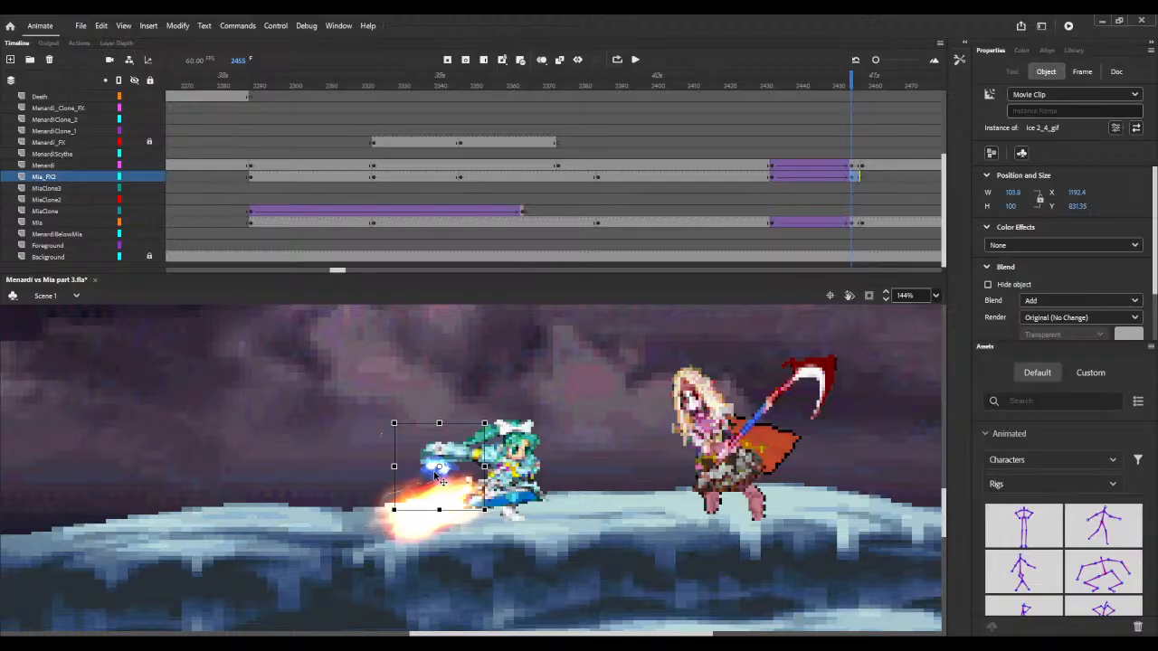
{"action": "key", "text": "Down"}
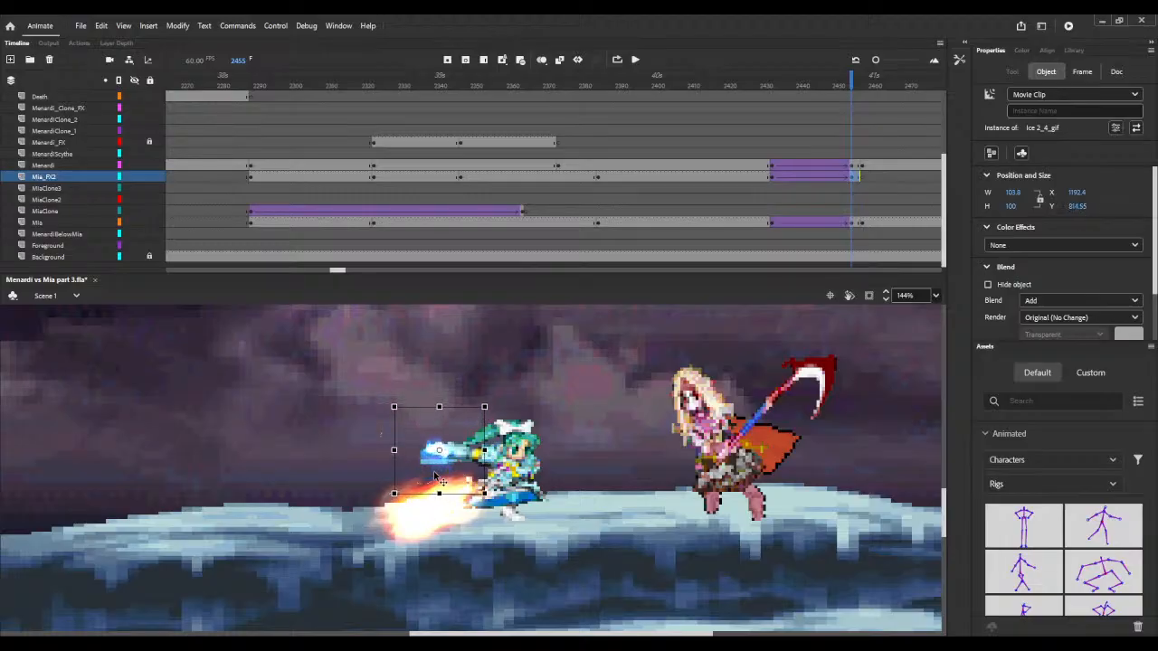
{"action": "key", "text": "ctrl+s"}
{"action": "scroll", "coordinate": [888, 300], "scroll_direction": "down", "scroll_amount": 5}
{"action": "scroll", "coordinate": [887, 301], "scroll_direction": "down", "scroll_amount": 6}
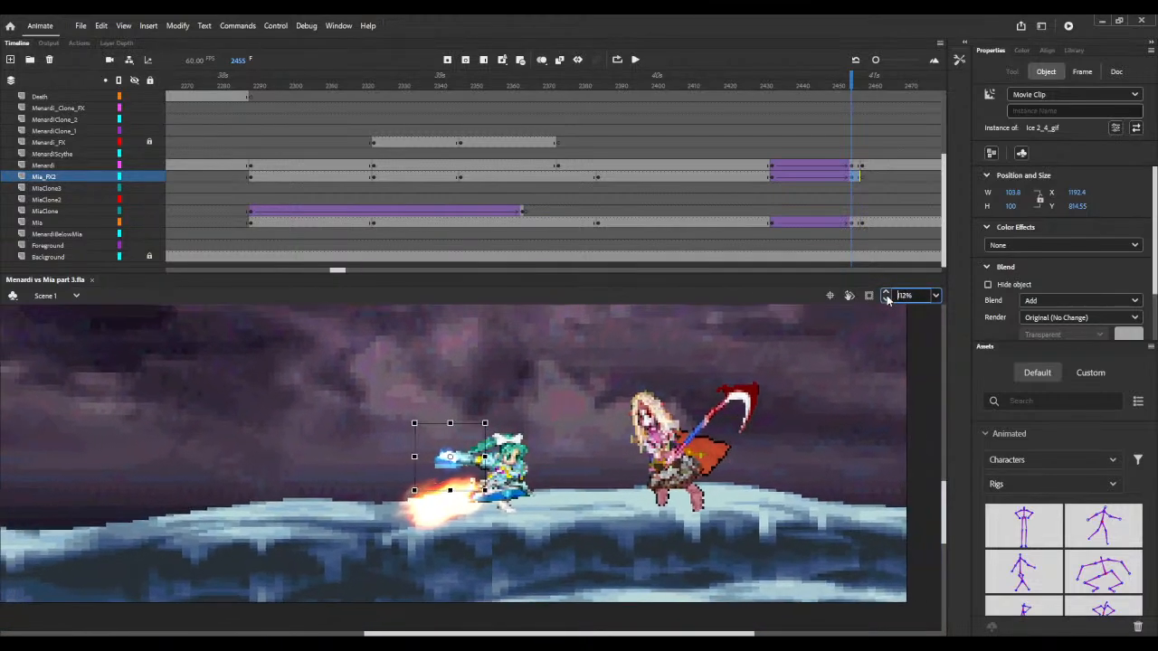
{"action": "scroll", "coordinate": [888, 301], "scroll_direction": "down", "scroll_amount": 4}
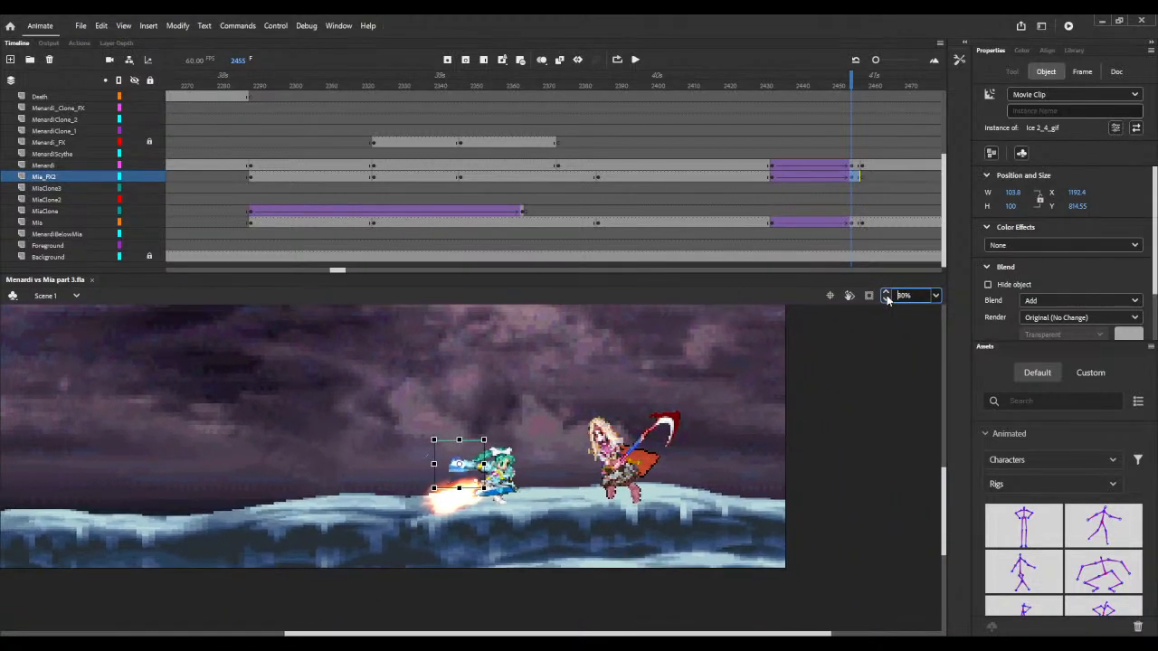
- At frame 2521, raise the Mia sprite to about Y 747.65 so she stands higher on the icy ground
{"action": "left_click_drag", "start_coordinate": [336, 272], "coordinate": [349, 271]}
{"action": "left_click_drag", "start_coordinate": [275, 73], "coordinate": [522, 109]}
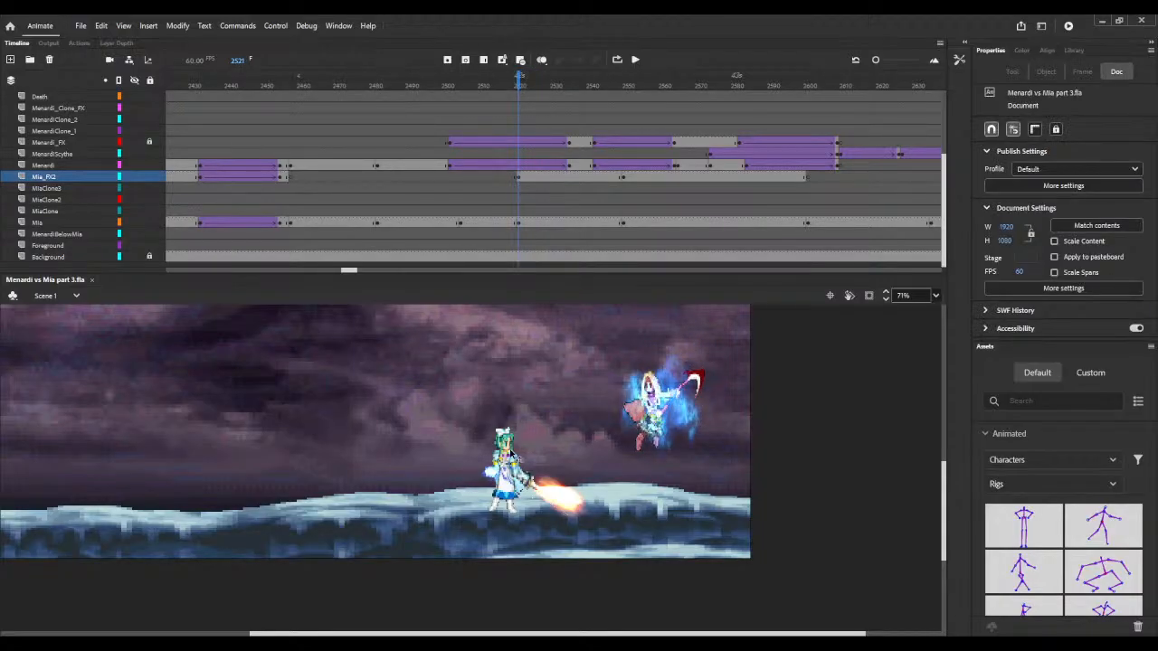
{"action": "left_click", "coordinate": [510, 456]}
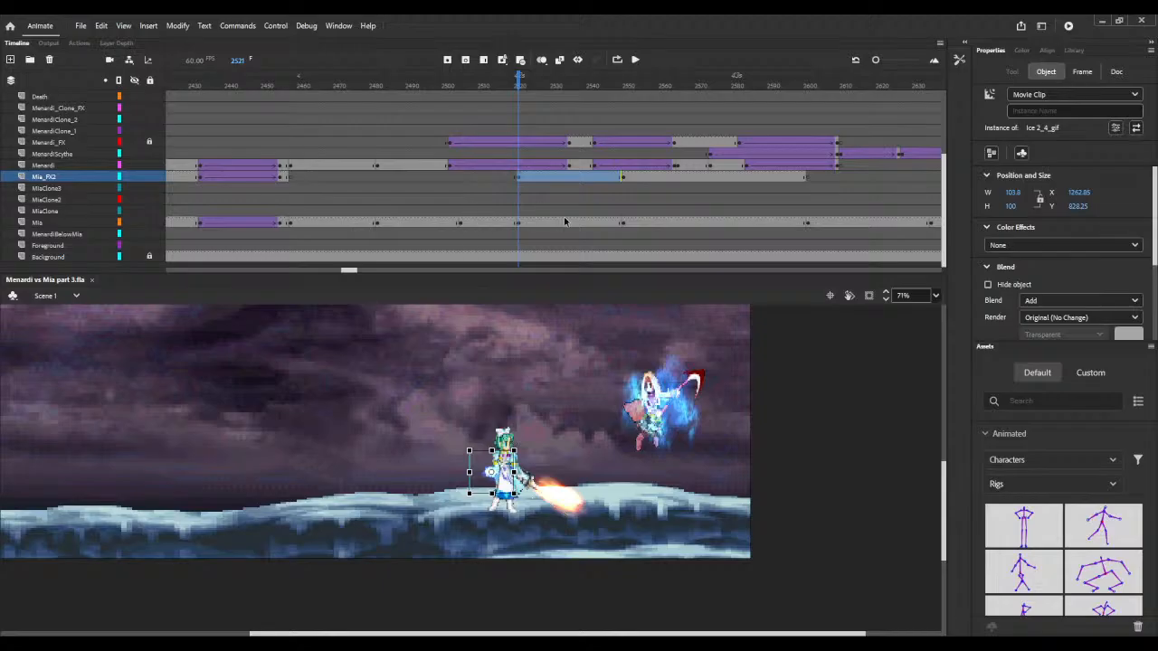
{"action": "left_click", "coordinate": [516, 443]}
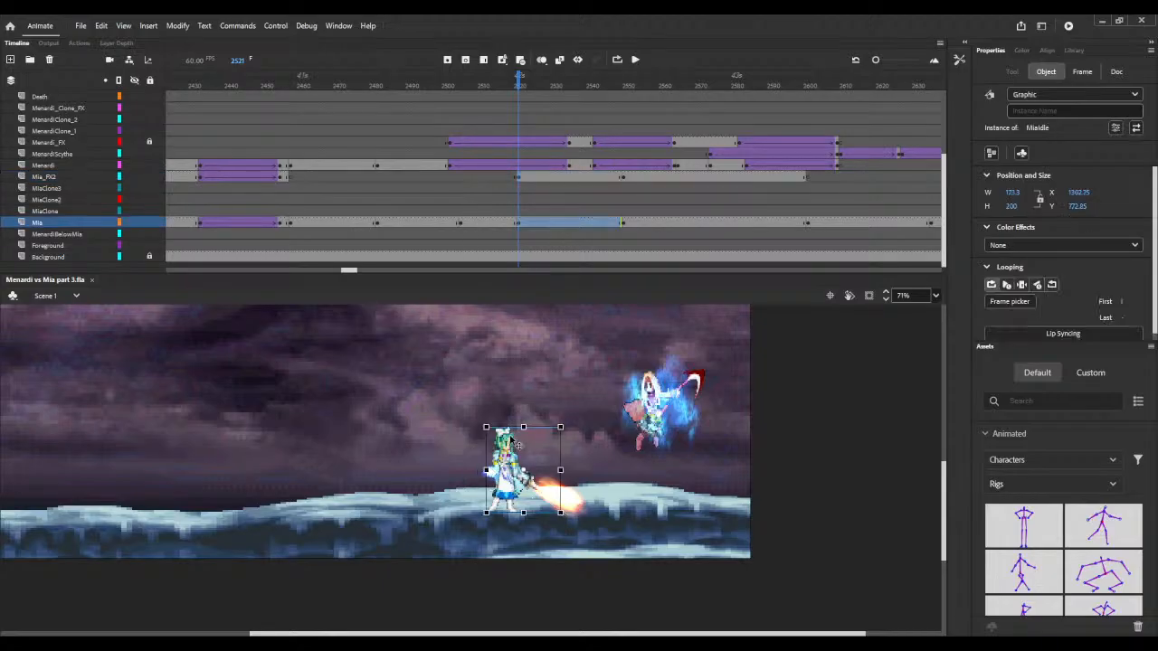
{"action": "key", "text": "Up"}
{"action": "key", "text": "Up"}
{"action": "key", "text": "Up"}
{"action": "key", "text": "Up"}
{"action": "key", "text": "Up"}
{"action": "key", "text": "Up"}
{"action": "key", "text": "Up"}
{"action": "key", "text": "Up"}
{"action": "key", "text": "Up"}
{"action": "key", "text": "Up"}
{"action": "key", "text": "Up"}
{"action": "key", "text": "Up"}
{"action": "key", "text": "Up"}
{"action": "key", "text": "Up"}
{"action": "key", "text": "Up"}
{"action": "key", "text": "Up"}
{"action": "key", "text": "Up"}
{"action": "key", "text": "Up"}
{"action": "key", "text": "Up"}
{"action": "key", "text": "Up"}
{"action": "key", "text": "Up"}
{"action": "key", "text": "Up"}
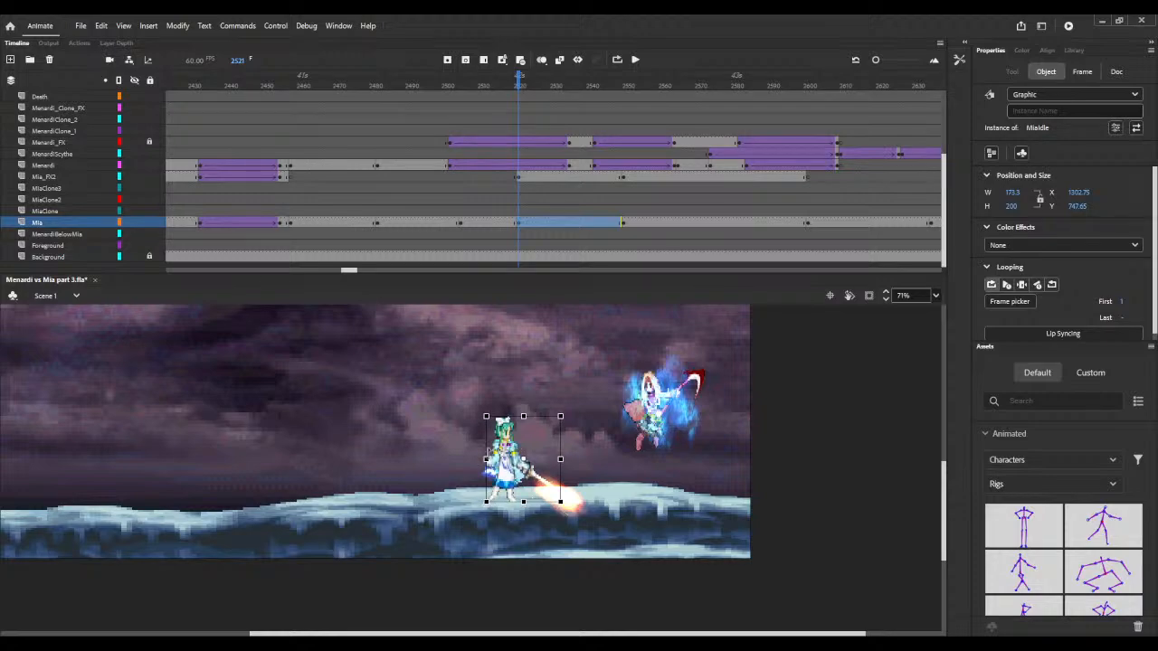
- Move the ice effect on the Mia_FX2 layer at frame 2521 up to line up with Mia's hand
{"action": "left_click", "coordinate": [520, 178]}
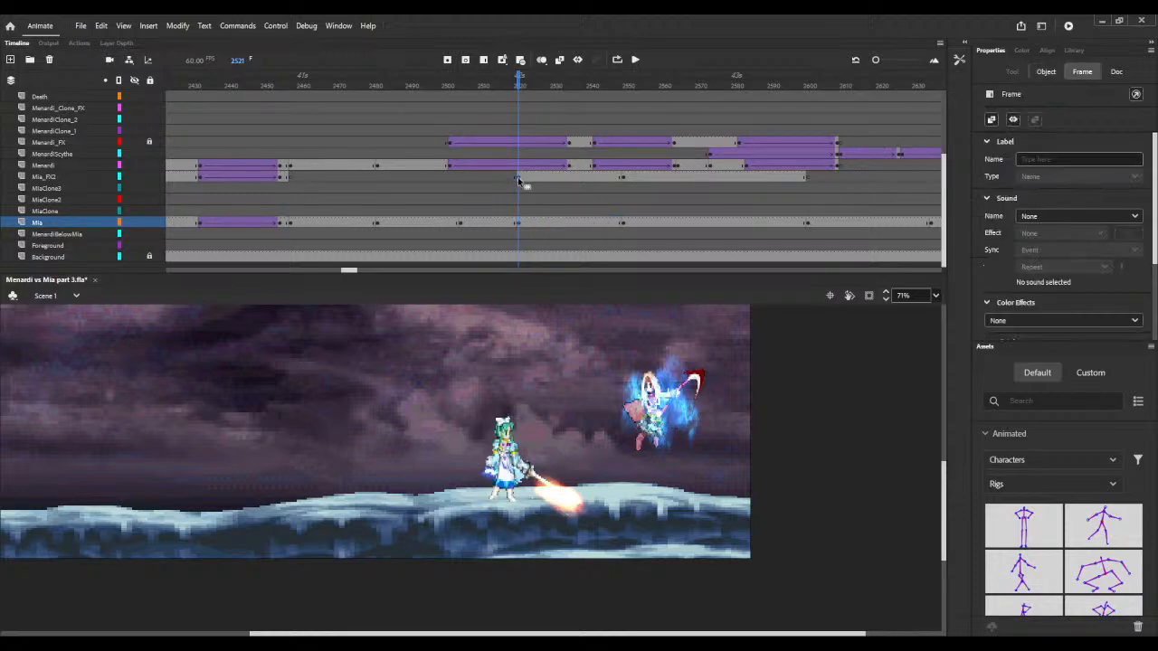
{"action": "key", "text": "Up"}
{"action": "key", "text": "Up"}
{"action": "key", "text": "Up"}
{"action": "key", "text": "Up"}
{"action": "key", "text": "Up"}
{"action": "key", "text": "Up"}
{"action": "key", "text": "Up"}
{"action": "key", "text": "Up"}
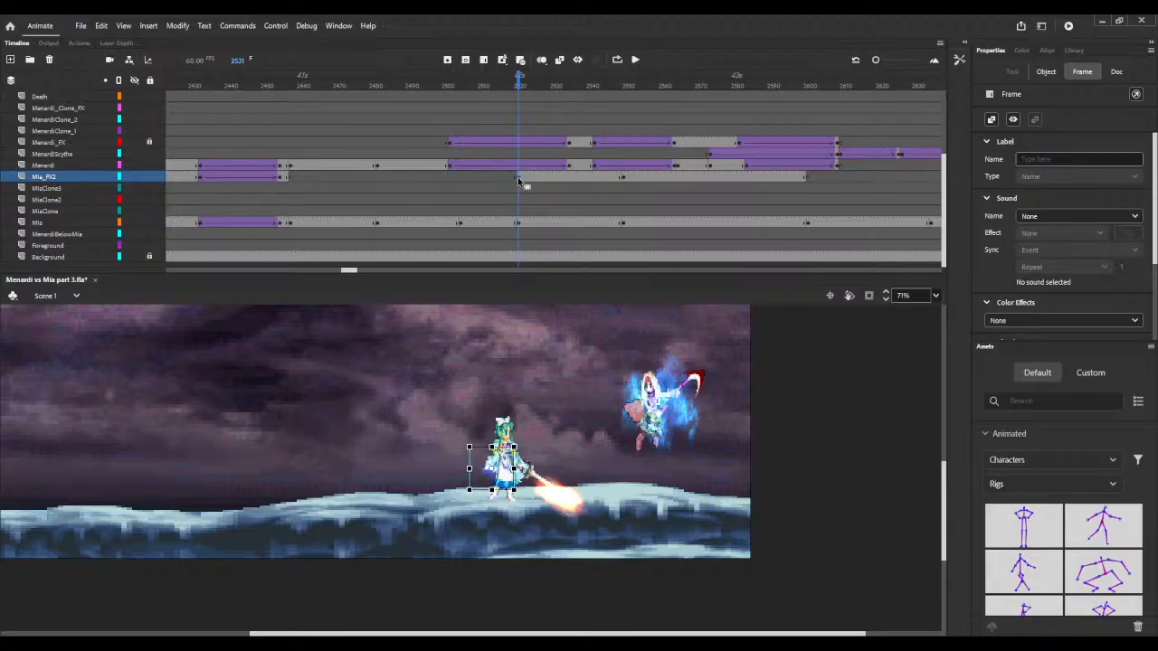
{"action": "key", "text": "Up"}
{"action": "key", "text": "Up"}
{"action": "key", "text": "Up"}
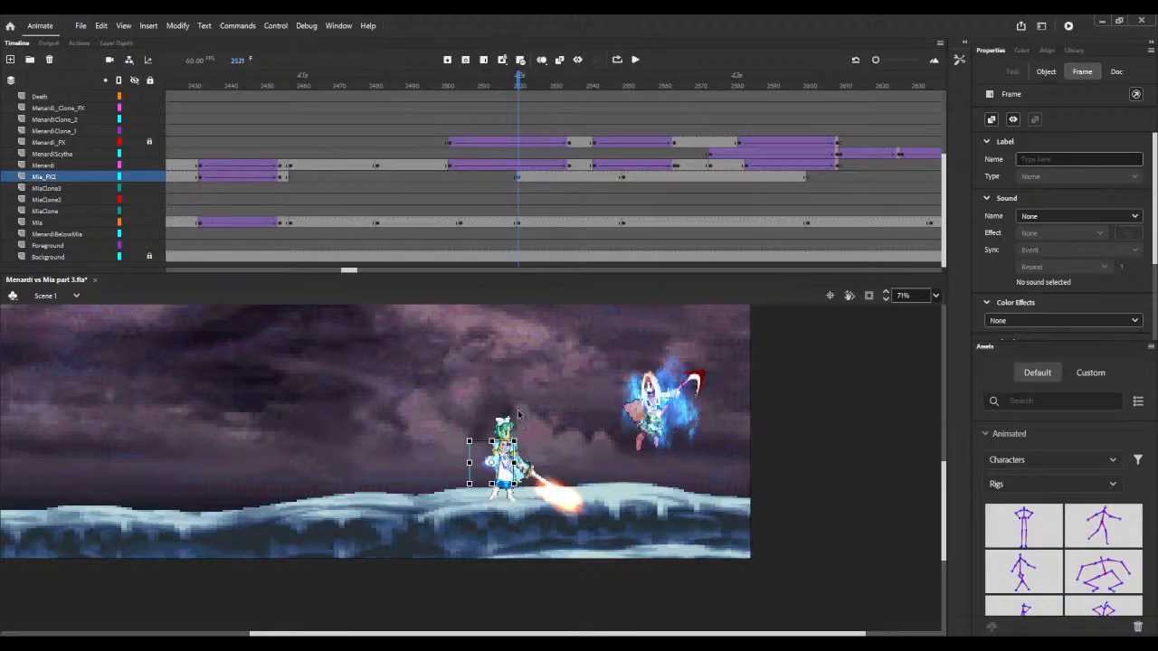
- Unlock the Mia_FX layer and shift its fire effect at frame 2521 up and slightly left to meet Mia's other hand
{"action": "left_click", "coordinate": [572, 509]}
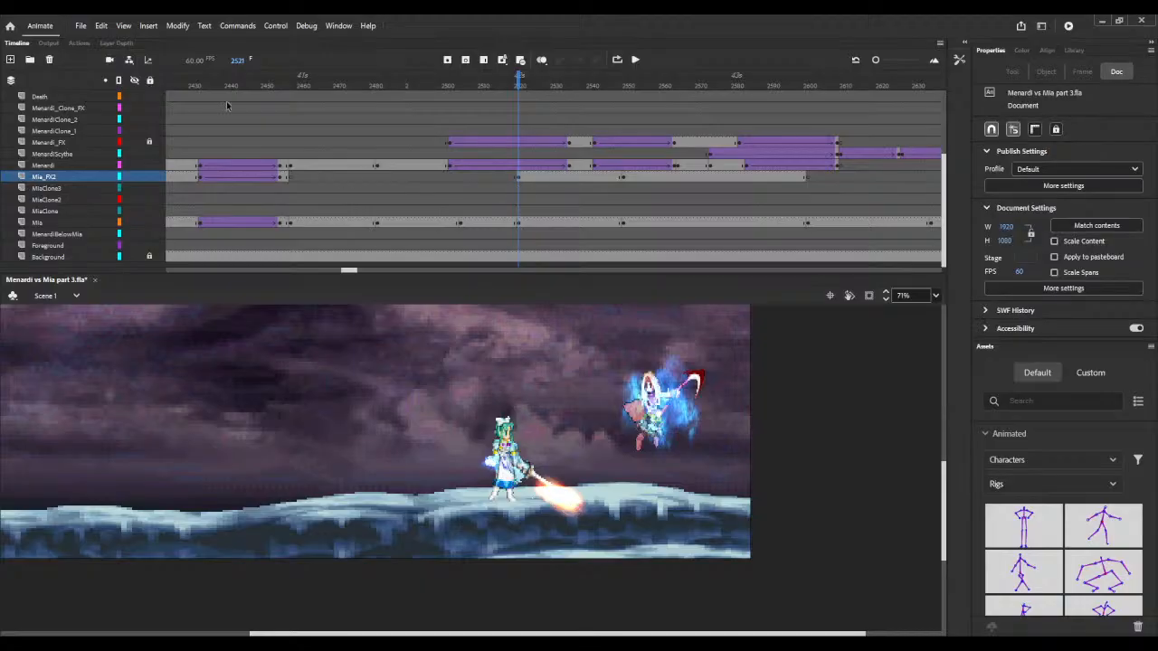
{"action": "scroll", "coordinate": [166, 175], "scroll_direction": "up", "scroll_amount": 2}
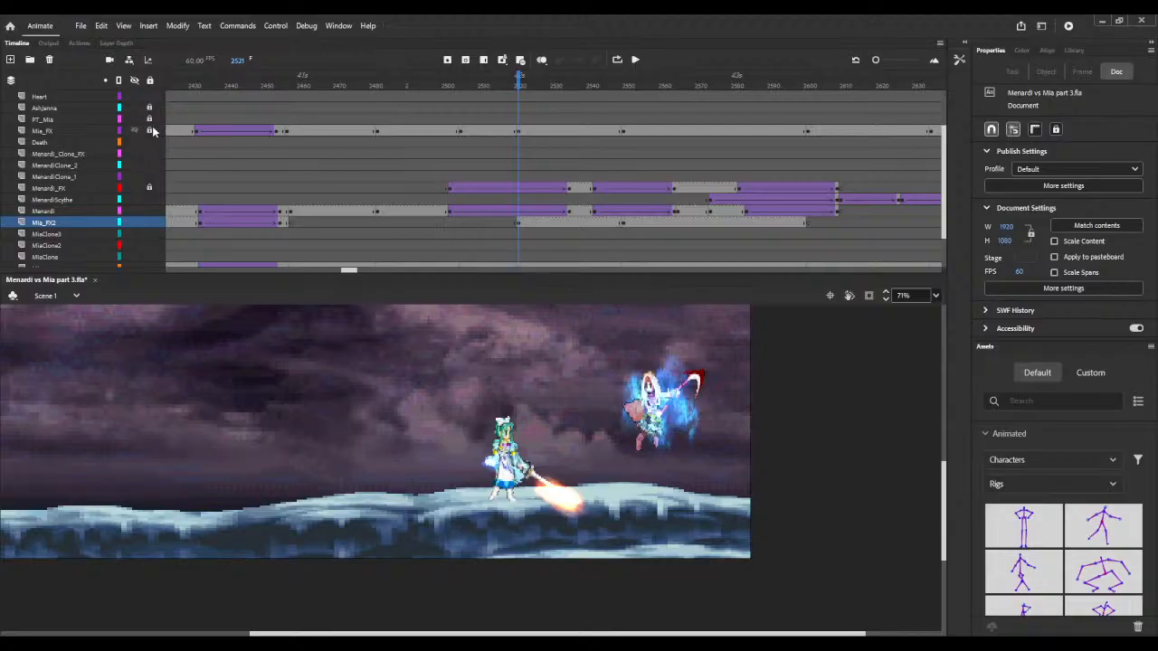
{"action": "left_click", "coordinate": [579, 505]}
{"action": "key", "text": "Up"}
{"action": "key", "text": "Up"}
{"action": "key", "text": "Up"}
{"action": "key", "text": "Up"}
{"action": "key", "text": "Up"}
{"action": "key", "text": "Up"}
{"action": "key", "text": "Up"}
{"action": "key", "text": "Up"}
{"action": "key", "text": "Up"}
{"action": "key", "text": "Up"}
{"action": "key", "text": "Up"}
{"action": "key", "text": "Up"}
{"action": "key", "text": "Up"}
{"action": "key", "text": "Up"}
{"action": "key", "text": "Up"}
{"action": "key", "text": "Up"}
{"action": "key", "text": "Up"}
{"action": "key", "text": "Up"}
{"action": "key", "text": "Up"}
{"action": "key", "text": "Up"}
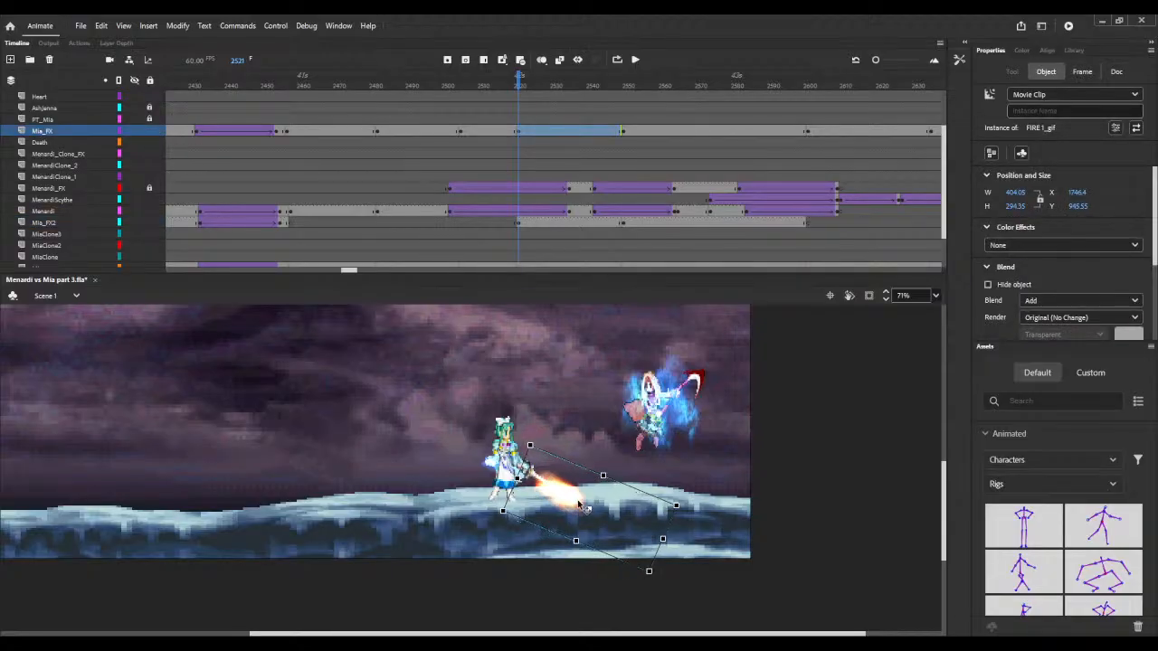
{"action": "key", "text": "Up"}
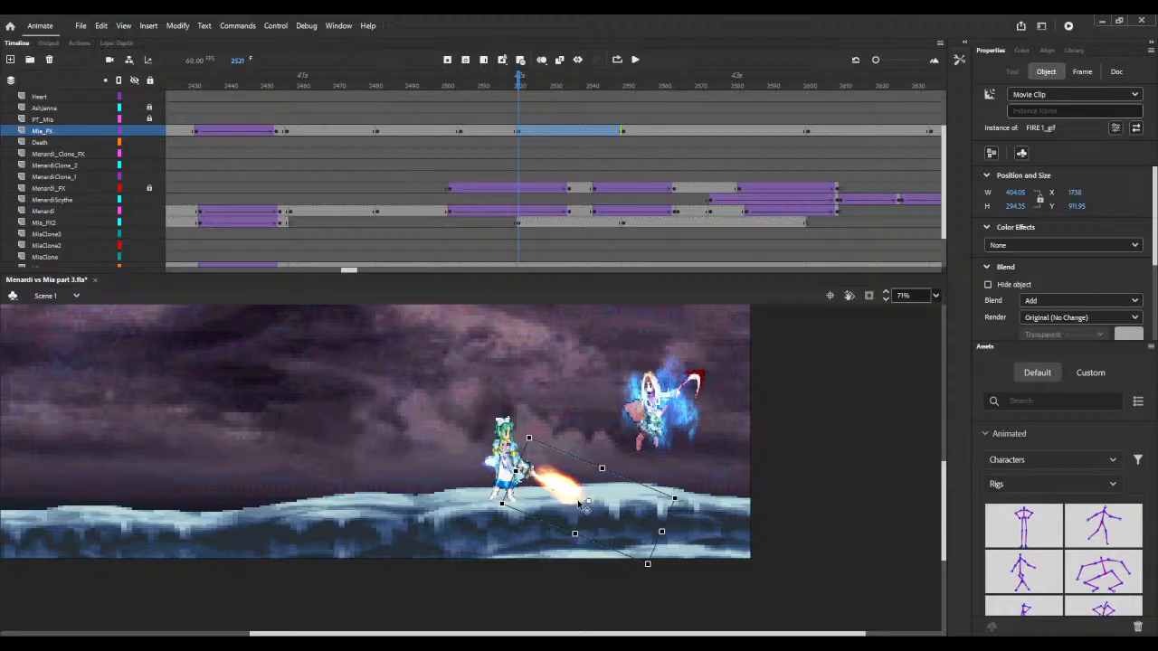
{"action": "key", "text": "Left"}
{"action": "key", "text": "Left"}
{"action": "key", "text": "Left"}
{"action": "key", "text": "Left"}
{"action": "key", "text": "Left"}
{"action": "key", "text": "Left"}
{"action": "key", "text": "Left"}
{"action": "key", "text": "Left"}
{"action": "key", "text": "Left"}
{"action": "key", "text": "Left"}
{"action": "key", "text": "Left"}
{"action": "key", "text": "Left"}
{"action": "key", "text": "Up"}
{"action": "key", "text": "Up"}
{"action": "key", "text": "Up"}
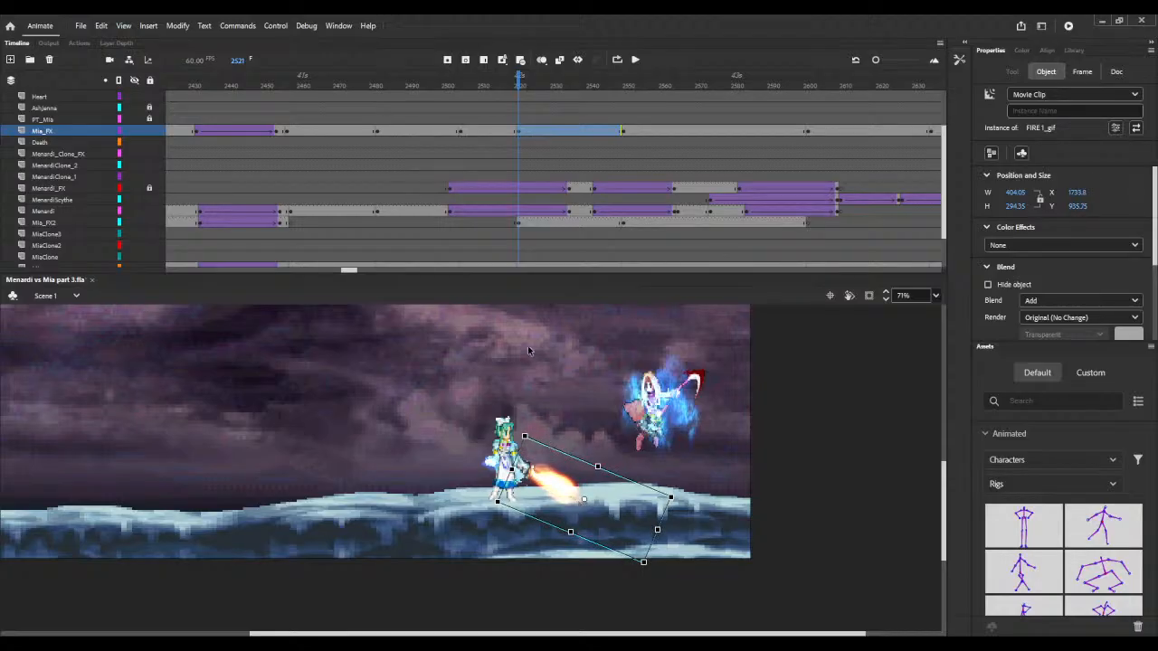
- At frame 2553, raise the Mia sprite to about Y 742.05 so she stands higher on the icy ground
{"action": "left_click_drag", "start_coordinate": [327, 82], "coordinate": [634, 83]}
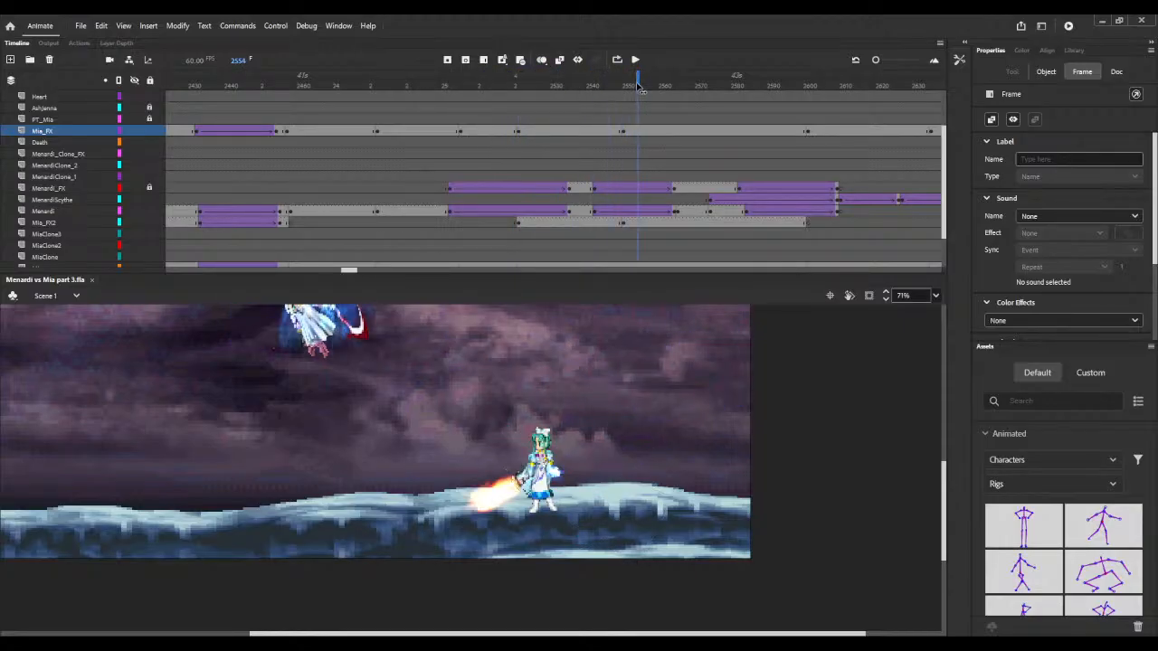
{"action": "left_click", "coordinate": [539, 365]}
{"action": "left_click", "coordinate": [541, 461]}
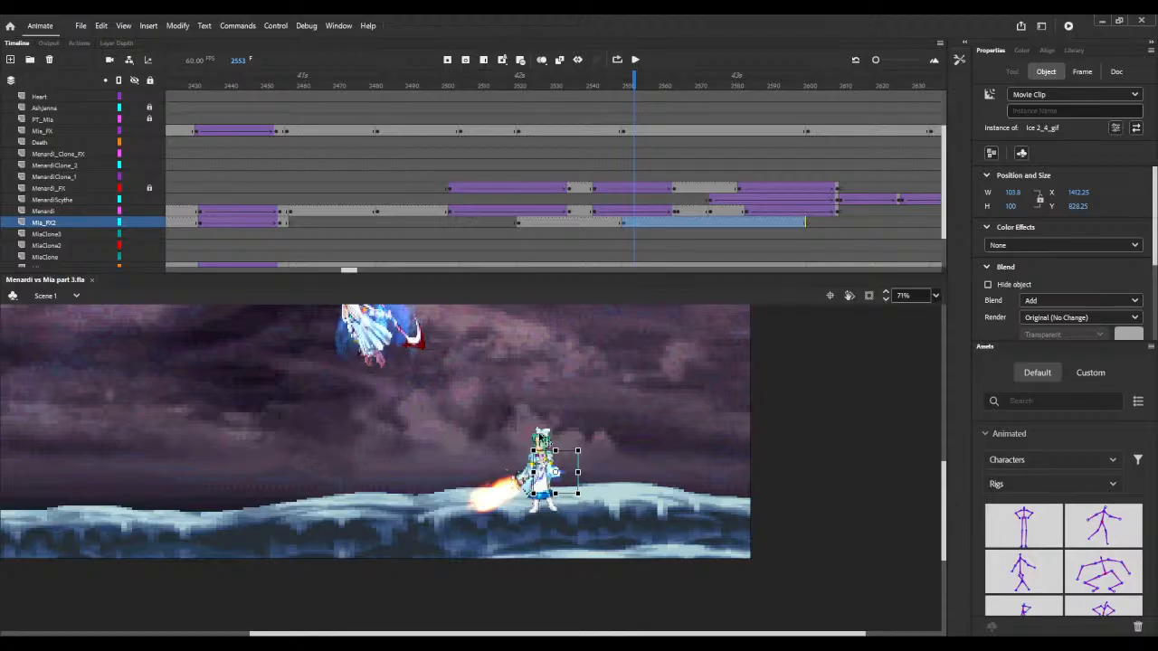
{"action": "left_click", "coordinate": [540, 438]}
{"action": "key", "text": "Up"}
{"action": "key", "text": "Up"}
{"action": "key", "text": "Up"}
{"action": "key", "text": "Up"}
{"action": "key", "text": "Up"}
{"action": "key", "text": "Up"}
{"action": "key", "text": "Up"}
{"action": "key", "text": "Up"}
{"action": "key", "text": "Up"}
{"action": "key", "text": "Up"}
{"action": "key", "text": "Up"}
{"action": "key", "text": "Up"}
{"action": "key", "text": "Up"}
{"action": "key", "text": "Up"}
{"action": "key", "text": "Up"}
{"action": "key", "text": "Up"}
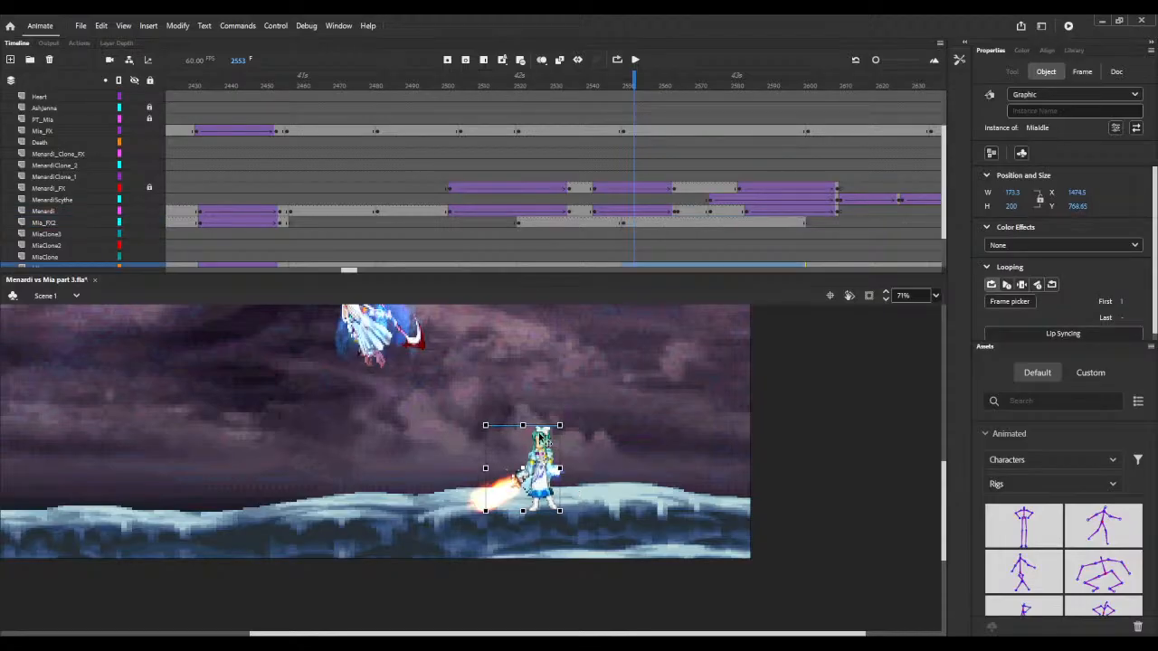
{"action": "key", "text": "Up"}
{"action": "key", "text": "Up"}
{"action": "key", "text": "Up"}
{"action": "key", "text": "Up"}
{"action": "key", "text": "Up"}
{"action": "key", "text": "Up"}
{"action": "key", "text": "Up"}
{"action": "key", "text": "Up"}
{"action": "key", "text": "Up"}
{"action": "key", "text": "Up"}
{"action": "key", "text": "Up"}
{"action": "key", "text": "Up"}
{"action": "key", "text": "Up"}
{"action": "key", "text": "Up"}
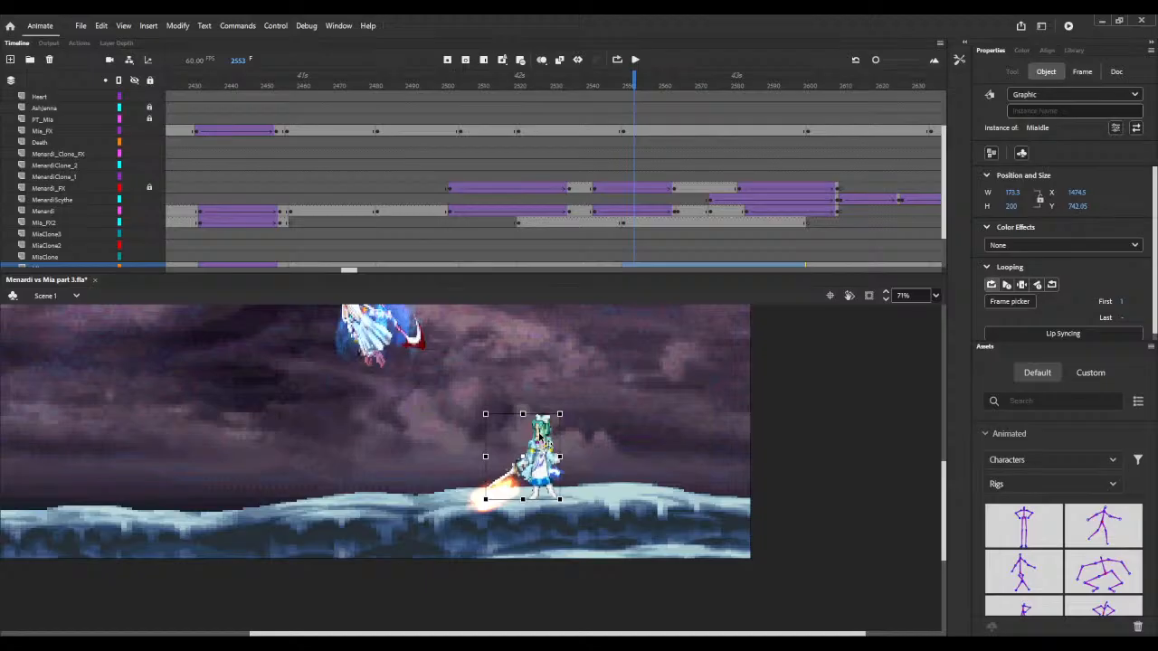
- Shift the fire effect on the Mia_FX layer at frame 2553 up and slightly right to meet Mia's hand
{"action": "left_click", "coordinate": [474, 500]}
{"action": "key", "text": "Up"}
{"action": "key", "text": "Up"}
{"action": "key", "text": "Up"}
{"action": "key", "text": "Up"}
{"action": "key", "text": "Up"}
{"action": "key", "text": "Up"}
{"action": "key", "text": "Up"}
{"action": "key", "text": "Up"}
{"action": "key", "text": "Up"}
{"action": "key", "text": "Up"}
{"action": "key", "text": "Up"}
{"action": "key", "text": "Up"}
{"action": "key", "text": "Up"}
{"action": "key", "text": "Up"}
{"action": "key", "text": "Up"}
{"action": "key", "text": "Up"}
{"action": "key", "text": "Up"}
{"action": "key", "text": "Up"}
{"action": "key", "text": "Up"}
{"action": "key", "text": "Up"}
{"action": "key", "text": "Up"}
{"action": "key", "text": "Up"}
{"action": "key", "text": "Up"}
{"action": "key", "text": "Up"}
{"action": "key", "text": "Up"}
{"action": "key", "text": "Up"}
{"action": "key", "text": "Up"}
{"action": "key", "text": "Up"}
{"action": "key", "text": "Up"}
{"action": "key", "text": "Up"}
{"action": "key", "text": "Up"}
{"action": "key", "text": "Up"}
{"action": "key", "text": "Right"}
{"action": "key", "text": "Right"}
{"action": "key", "text": "Right"}
{"action": "key", "text": "Right"}
{"action": "key", "text": "Right"}
{"action": "key", "text": "Right"}
{"action": "key", "text": "Right"}
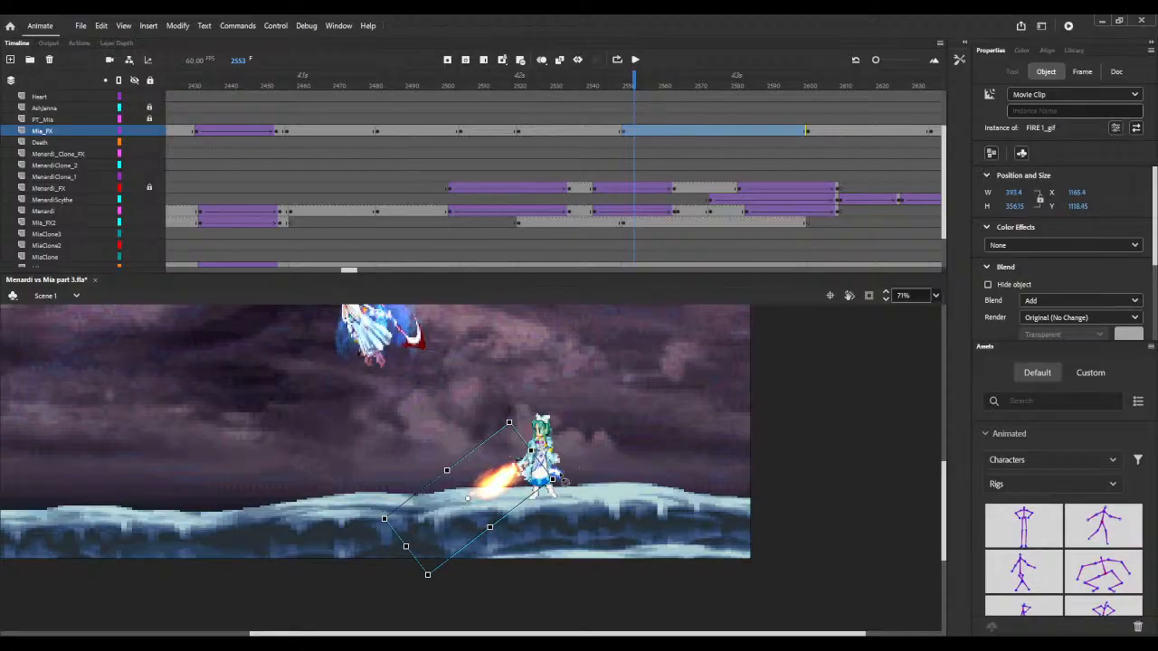
- Move the ice effect on the Mia_FX2 layer at frame 2553 up to about Y 797.45, level with Mia's hand
{"action": "left_click", "coordinate": [573, 479]}
{"action": "key", "text": "Up"}
{"action": "key", "text": "Up"}
{"action": "key", "text": "Up"}
{"action": "key", "text": "Up"}
{"action": "key", "text": "Up"}
{"action": "key", "text": "Up"}
{"action": "key", "text": "Up"}
{"action": "key", "text": "Up"}
{"action": "key", "text": "Up"}
{"action": "key", "text": "Up"}
{"action": "key", "text": "Up"}
{"action": "key", "text": "Up"}
{"action": "key", "text": "Right"}
{"action": "key", "text": "Up"}
{"action": "key", "text": "Up"}
{"action": "key", "text": "Up"}
{"action": "key", "text": "Up"}
{"action": "key", "text": "Up"}
{"action": "key", "text": "Up"}
{"action": "key", "text": "Up"}
{"action": "key", "text": "Up"}
{"action": "key", "text": "Up"}
{"action": "key", "text": "Up"}
{"action": "key", "text": "Up"}
{"action": "key", "text": "Up"}
{"action": "key", "text": "Up"}
{"action": "key", "text": "Up"}
{"action": "key", "text": "Up"}
{"action": "key", "text": "Up"}
{"action": "key", "text": "Up"}
{"action": "key", "text": "Up"}
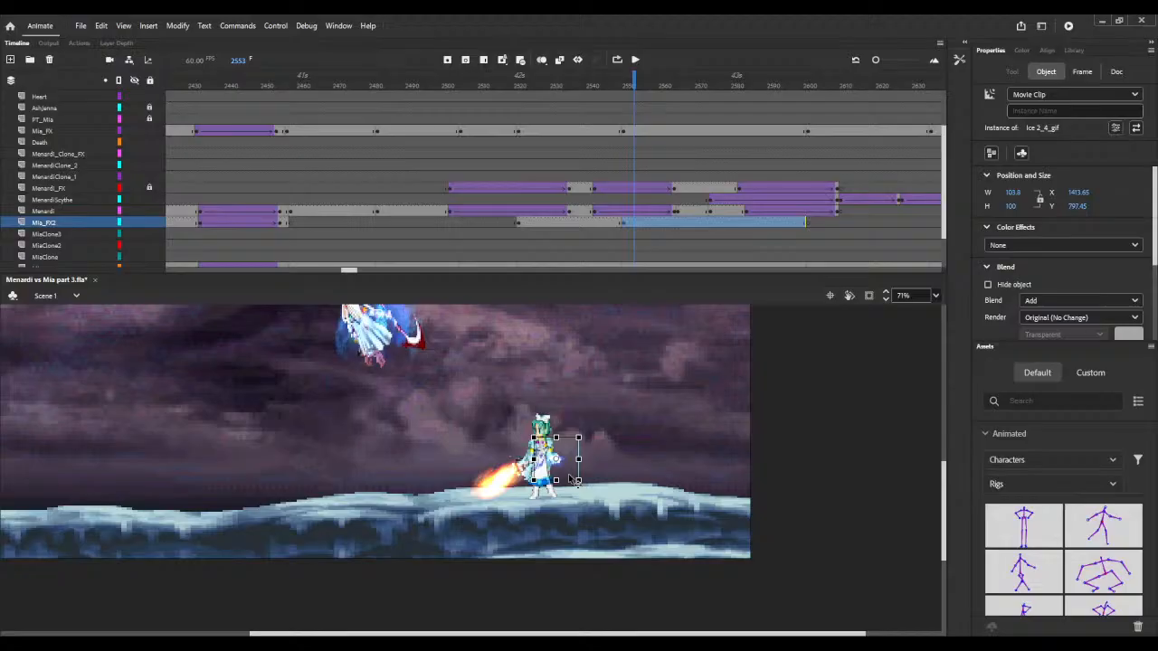
- Scrub the timeline on to frame 3062 and test the movie to review the fight against the new background
{"action": "left_click", "coordinate": [497, 86]}
{"action": "left_click_drag", "start_coordinate": [497, 86], "coordinate": [951, 91]}
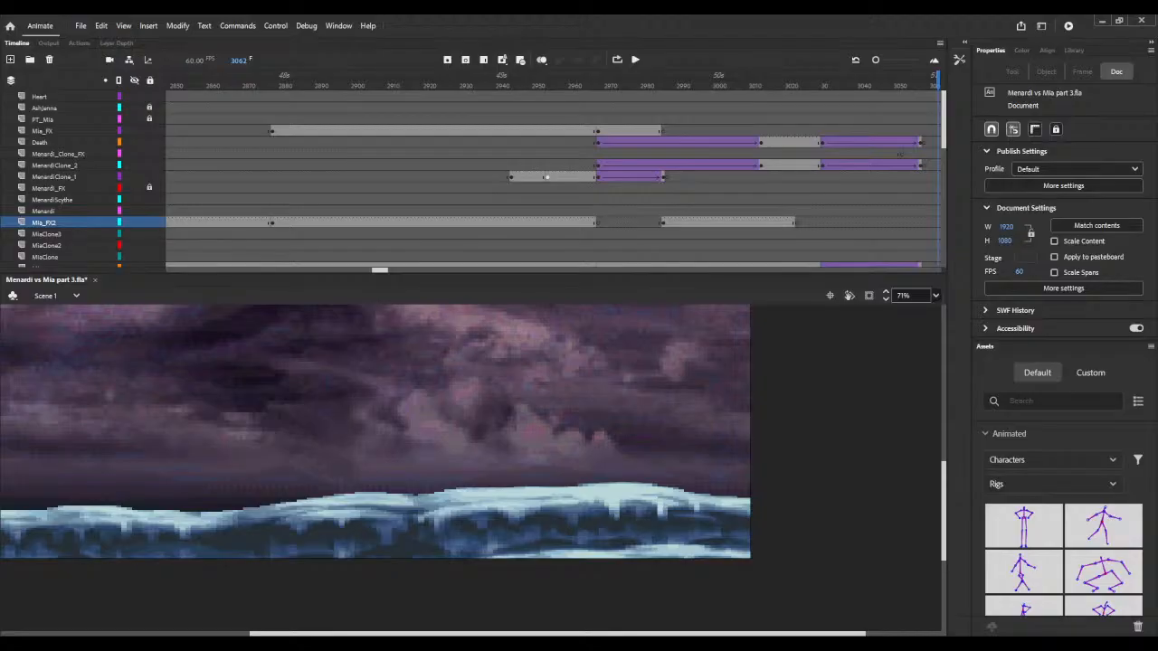
{"action": "key", "text": "ctrl+Return"}
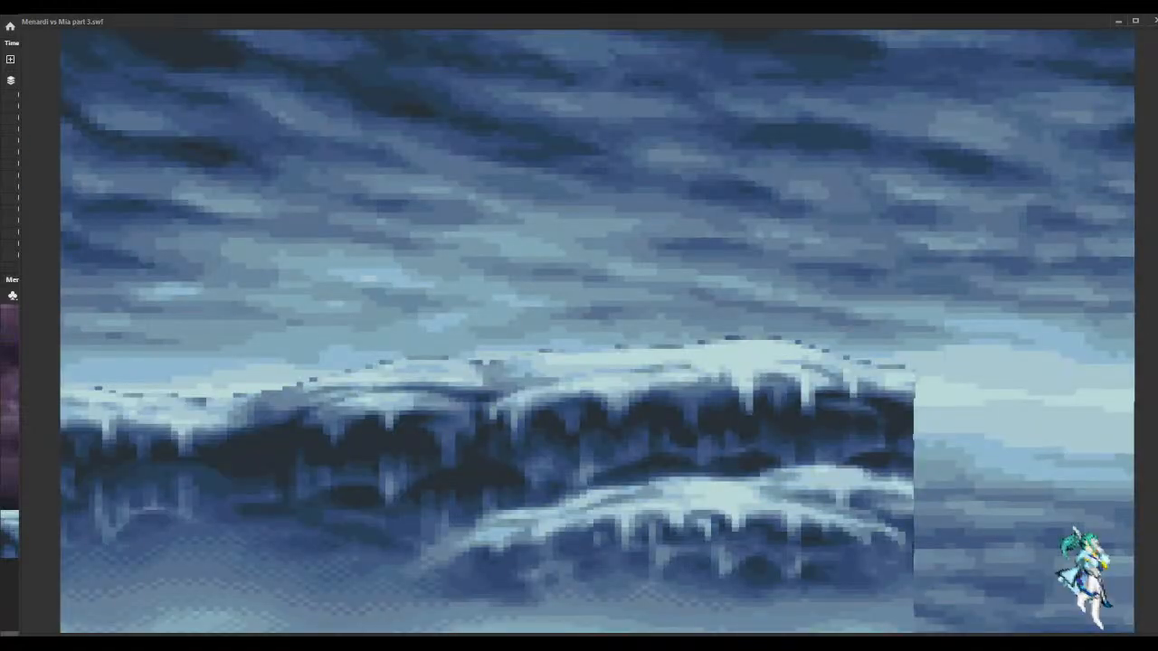
{"action": "key", "text": "ctrl+w"}
{"action": "left_click", "coordinate": [109, 60]}
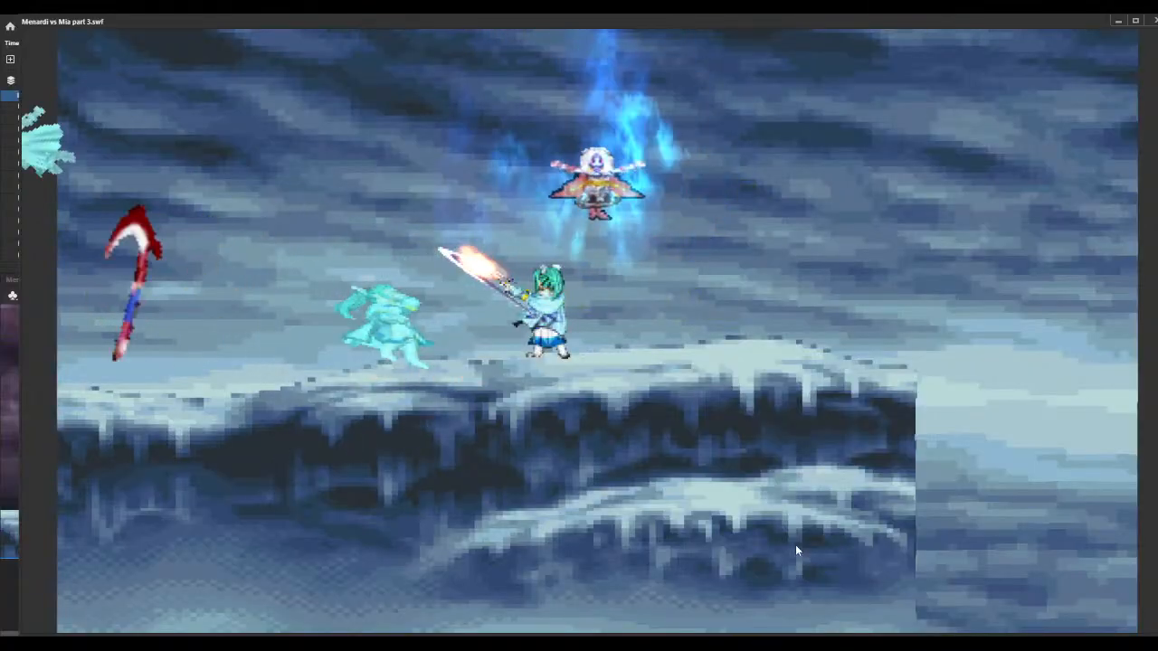
{"action": "key", "text": "ctrl+w"}
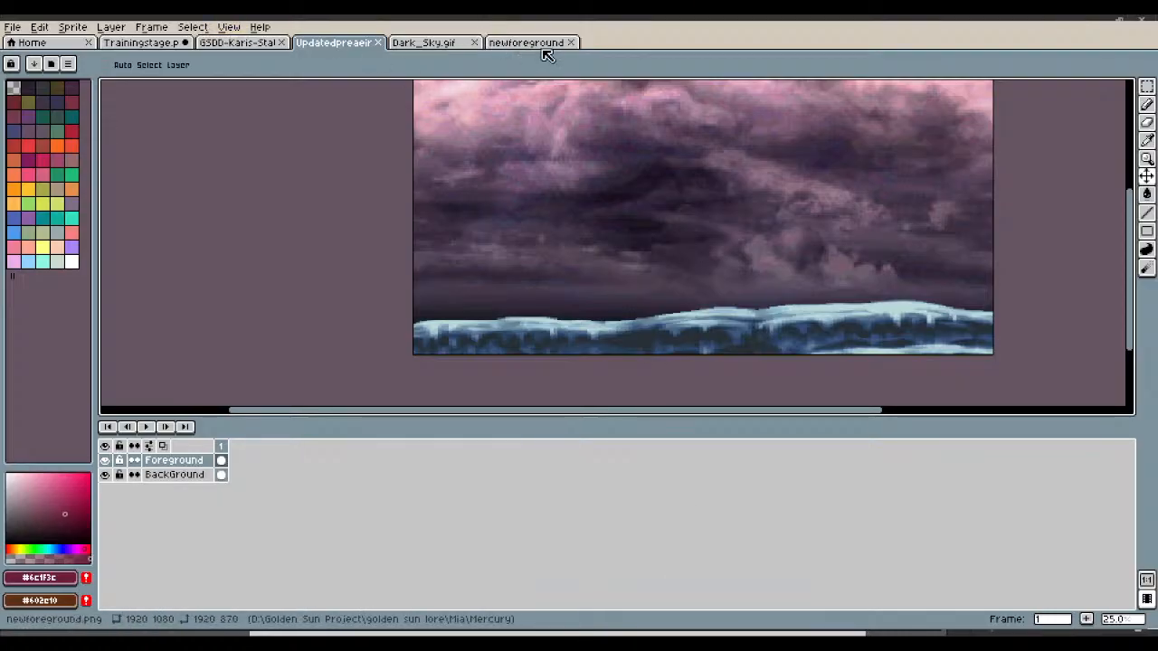
- In Aseprite, close the newforeground and Updatedpreaeir images and create a new transparent RGBA sprite of 1920 × 1080 px
{"action": "left_click", "coordinate": [569, 44]}
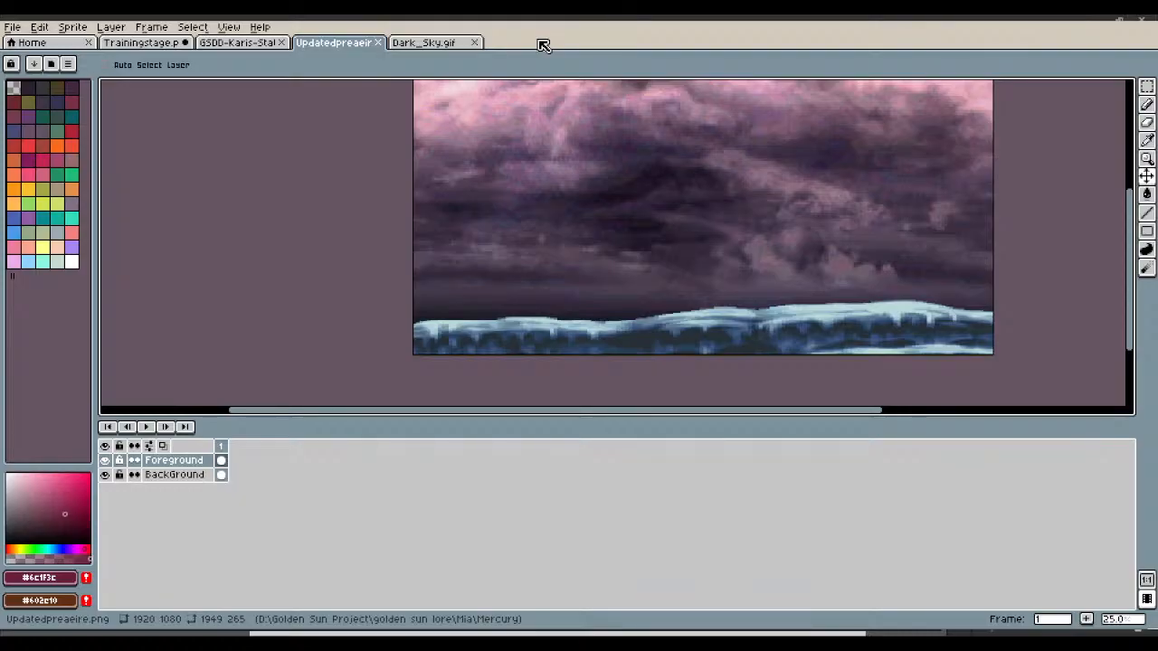
{"action": "left_click", "coordinate": [380, 42]}
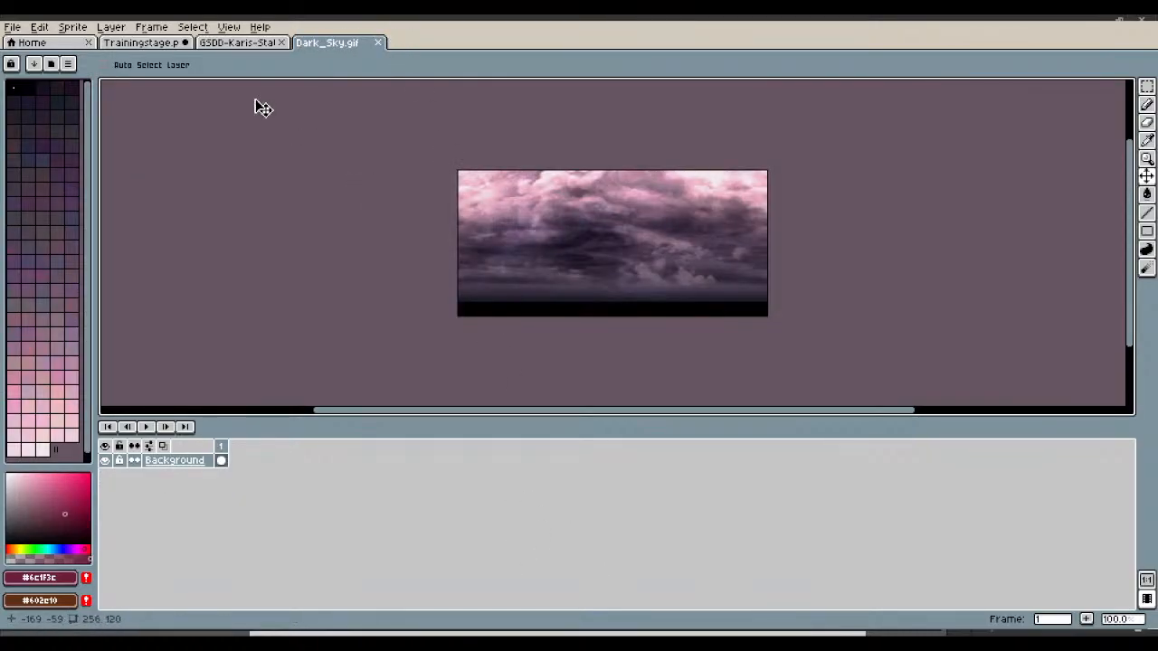
{"action": "left_click", "coordinate": [13, 26]}
{"action": "left_click", "coordinate": [27, 43]}
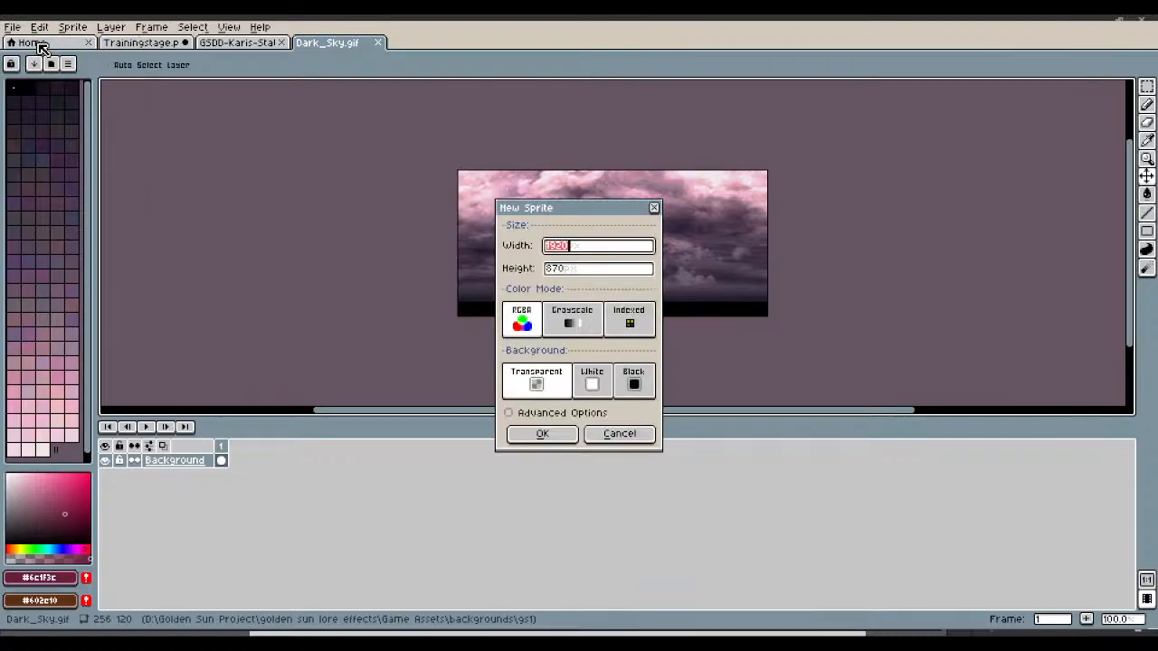
{"action": "left_click", "coordinate": [556, 270]}
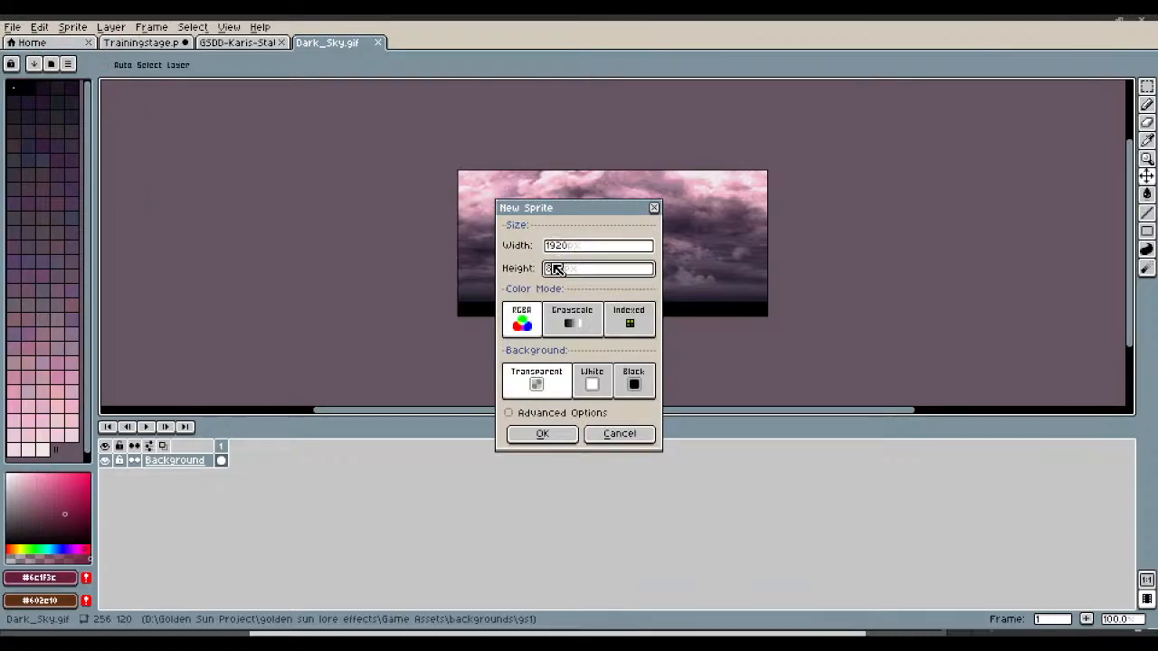
{"action": "left_click", "coordinate": [566, 272]}
{"action": "type", "text": "1080"}
{"action": "left_click", "coordinate": [542, 434]}
- Copy the entire Dark_Sky.gif image and paste it into the new 1920 × 1080 sprite
{"action": "left_click", "coordinate": [371, 42]}
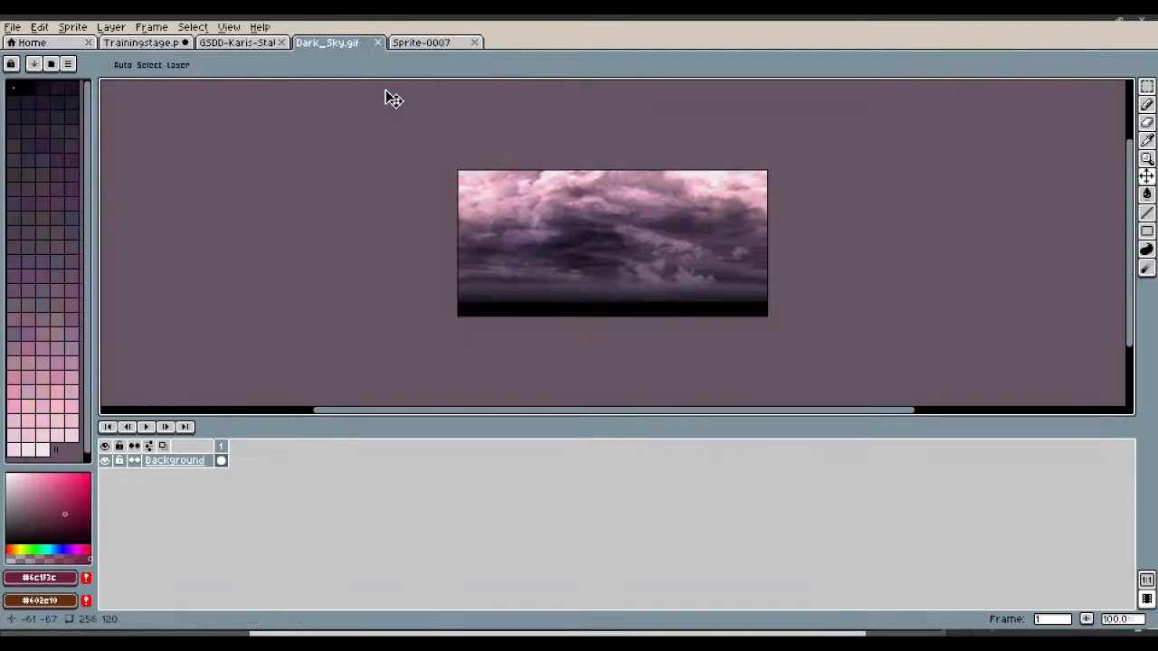
{"action": "left_click", "coordinate": [1146, 86]}
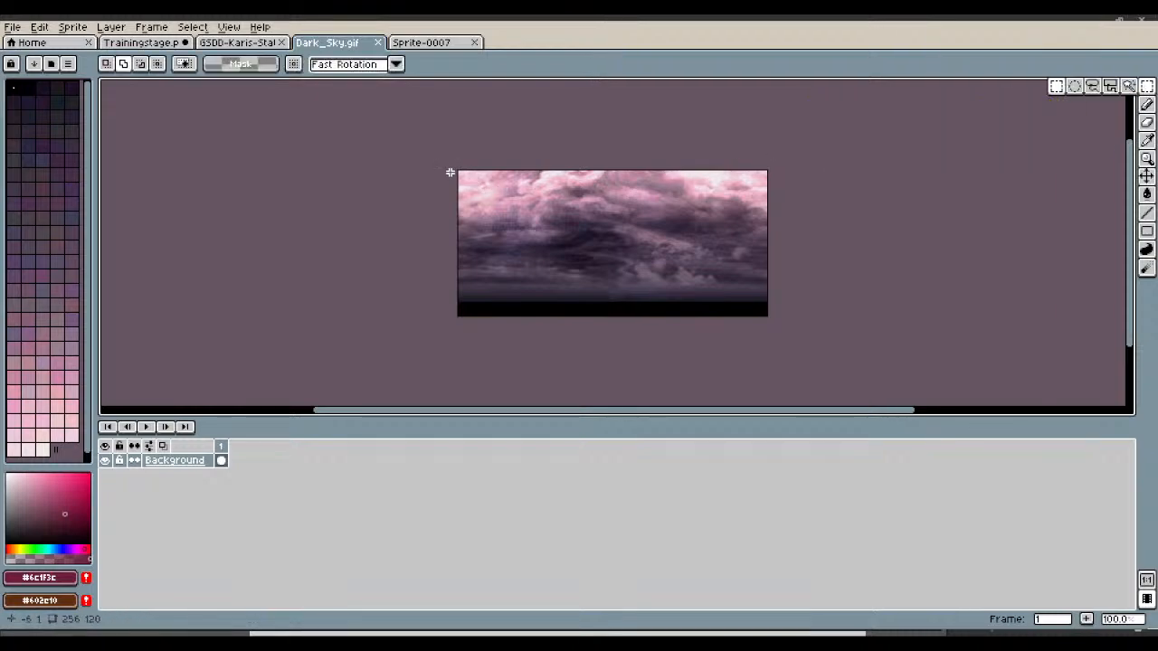
{"action": "left_click_drag", "start_coordinate": [454, 171], "coordinate": [785, 316]}
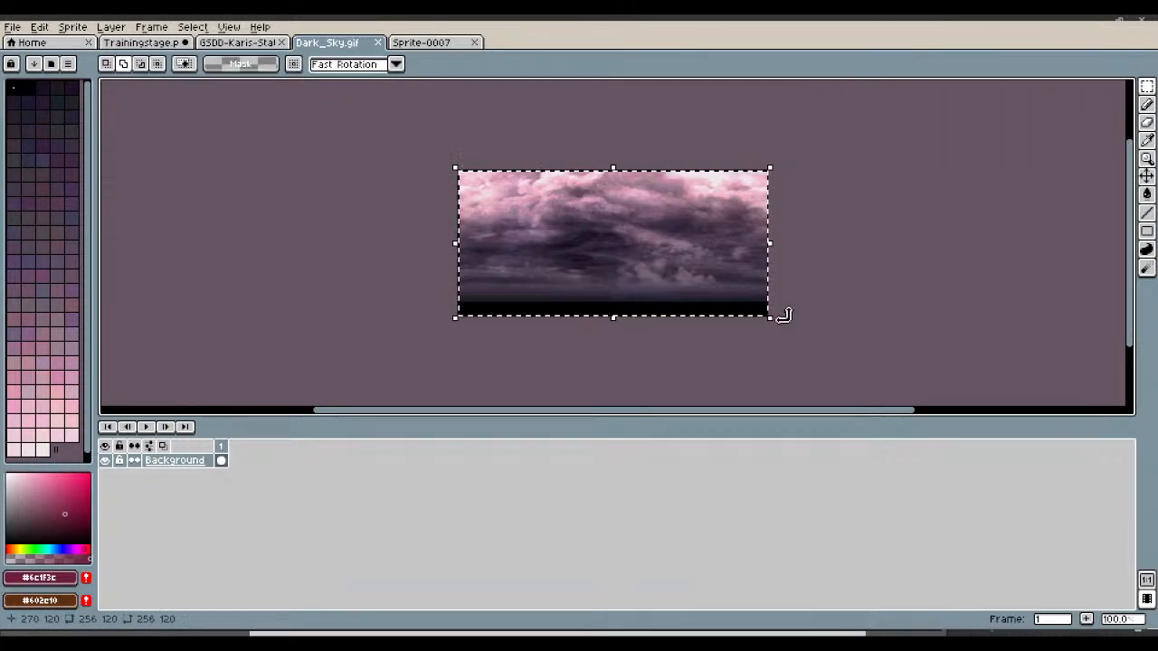
{"action": "left_click", "coordinate": [422, 43]}
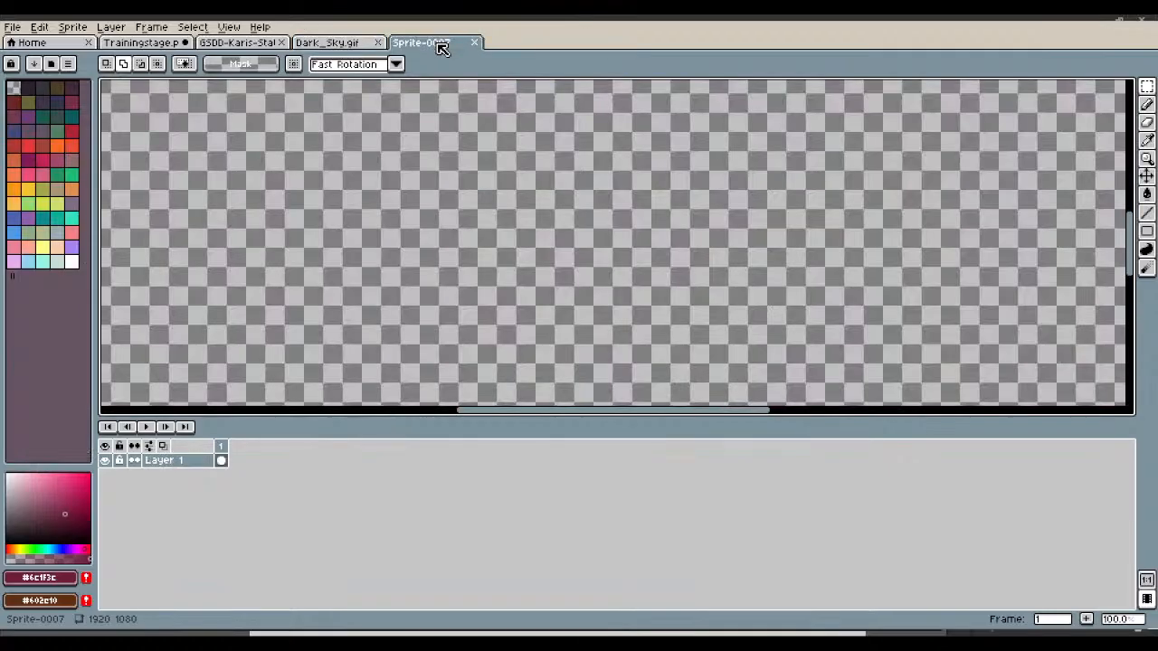
{"action": "key", "text": "ctrl+shift+Tab"}
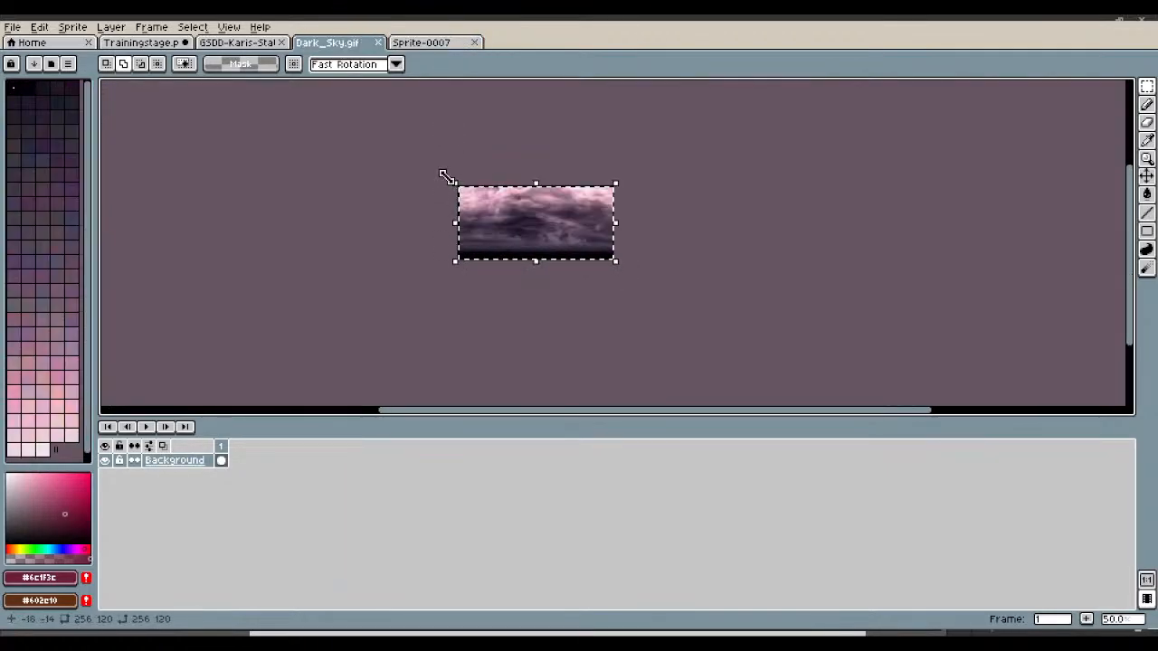
{"action": "left_click", "coordinate": [426, 47]}
{"action": "scroll", "coordinate": [507, 244], "scroll_direction": "down", "scroll_amount": 3}
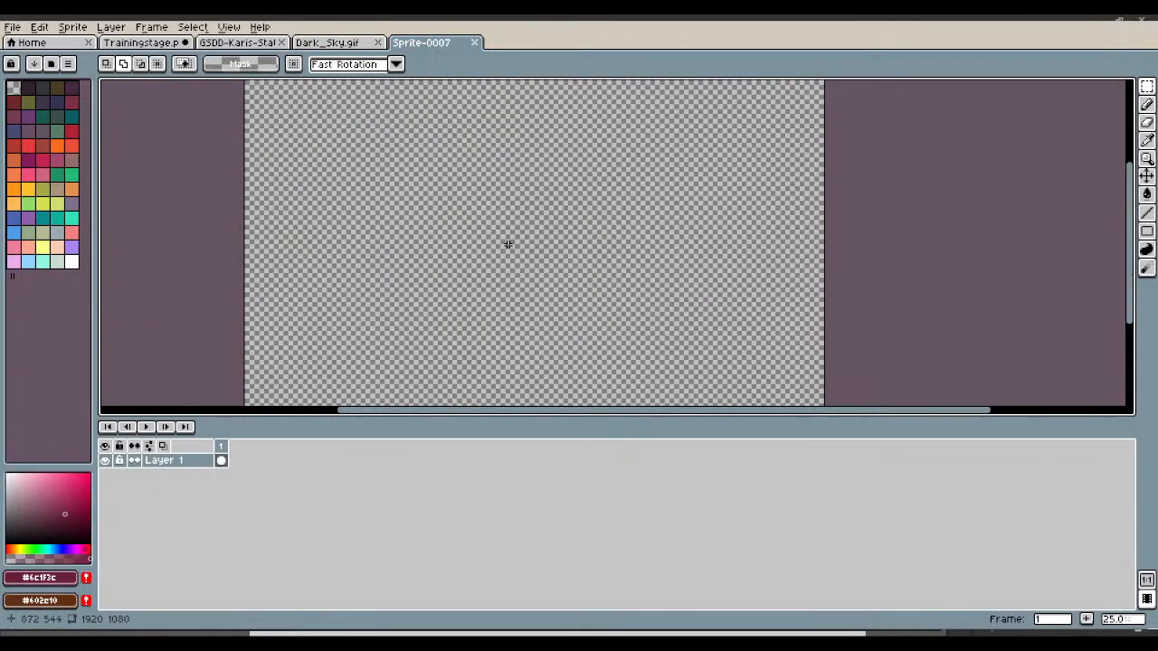
{"action": "key", "text": "ctrl+v"}
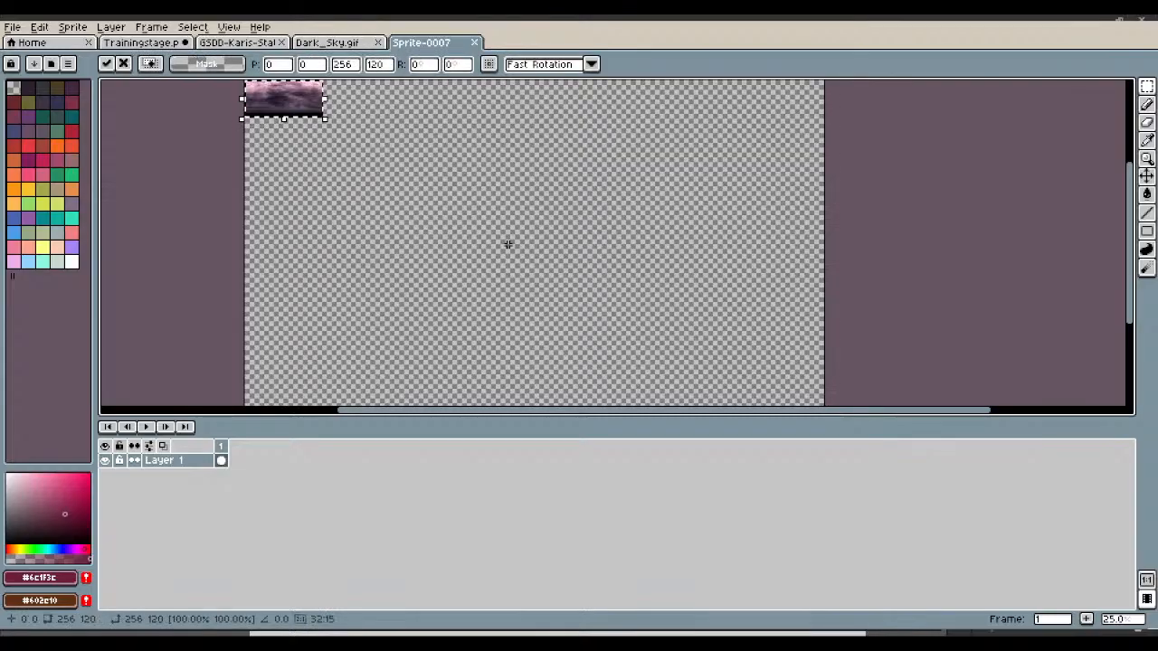
- Stretch the pasted sky to about 1956 × 1204 px so it covers the whole canvas, apply the transformation and deselect it
{"action": "left_click_drag", "start_coordinate": [324, 118], "coordinate": [847, 413]}
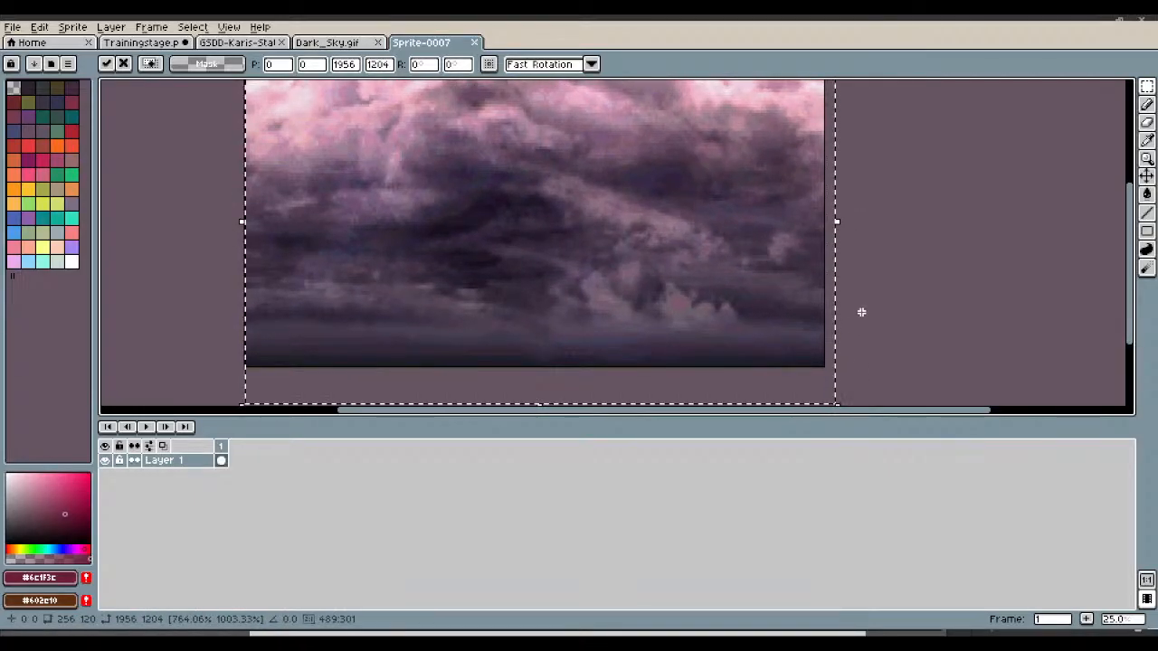
{"action": "left_click", "coordinate": [922, 237]}
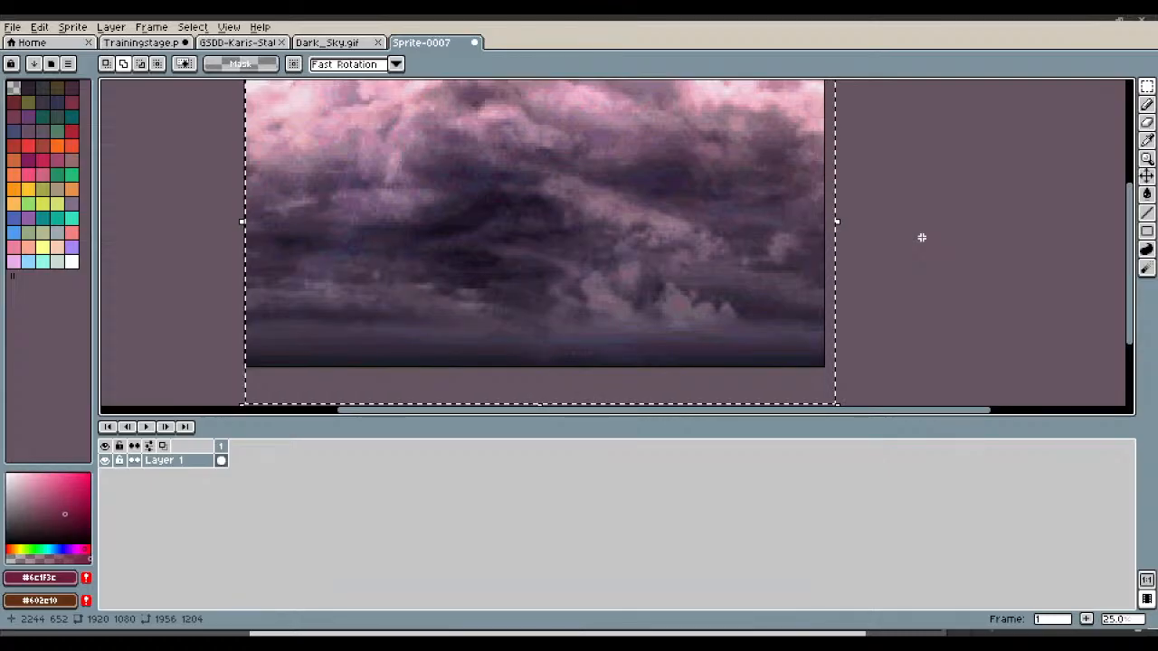
{"action": "left_click", "coordinate": [1146, 176]}
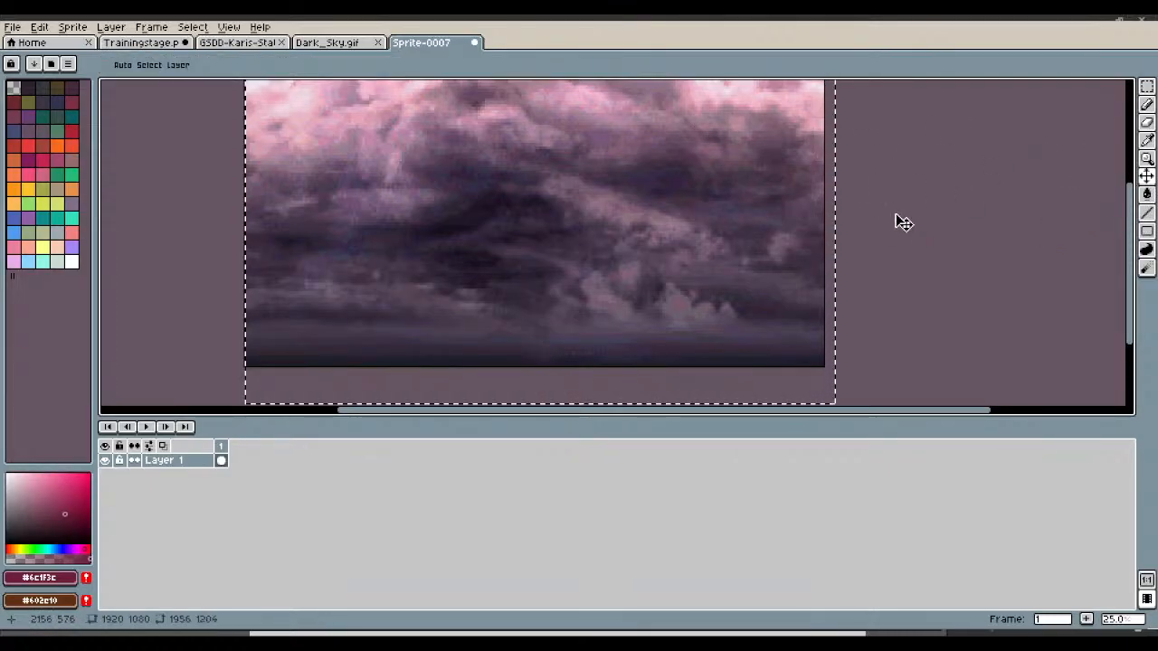
{"action": "scroll", "coordinate": [897, 220], "scroll_direction": "up", "scroll_amount": 1}
{"action": "scroll", "coordinate": [897, 220], "scroll_direction": "down", "scroll_amount": 2}
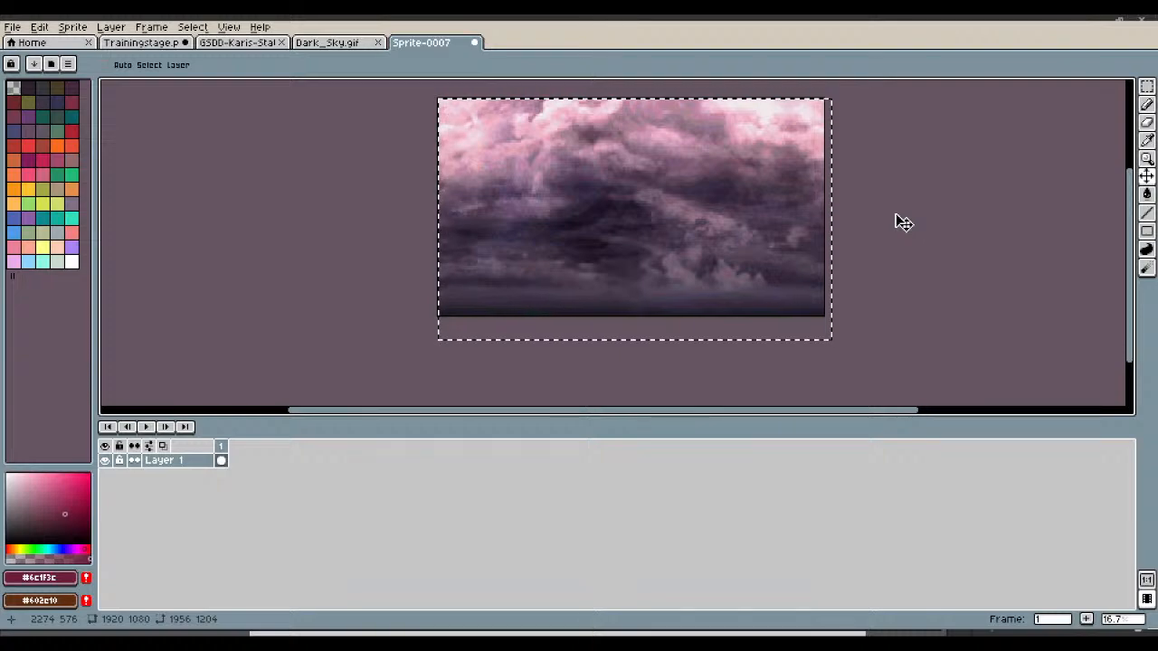
{"action": "key", "text": "ctrl+d"}
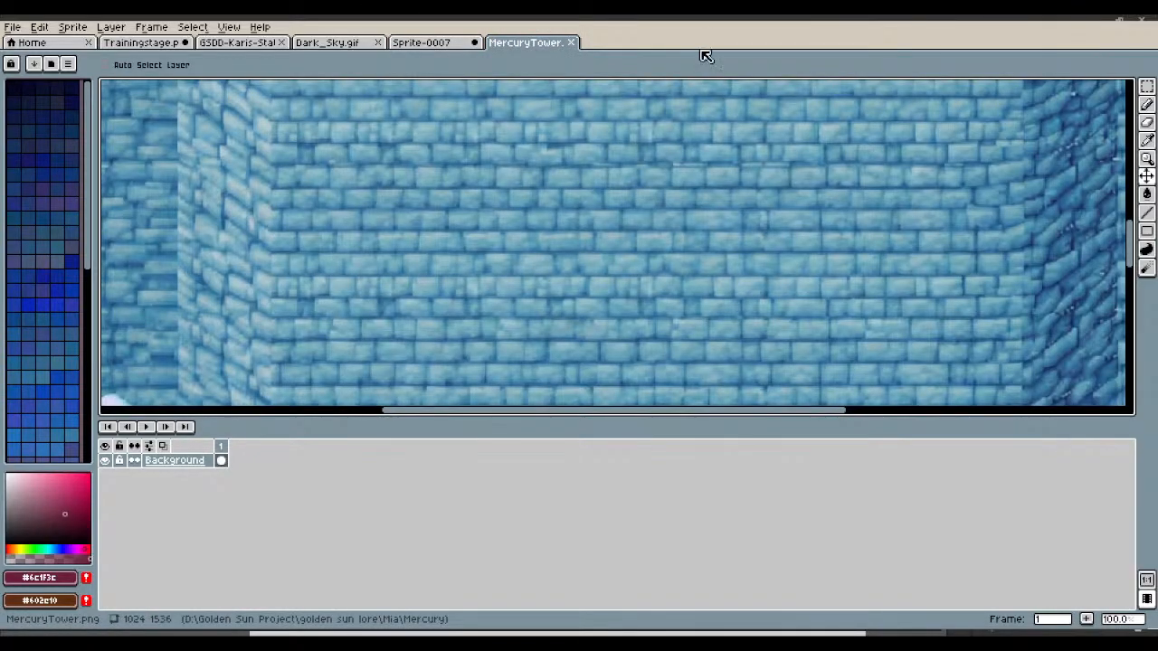
- Select and copy the upper brick wall of MercuryTower.png across its full width, about 1024 × 661 px
{"action": "scroll", "coordinate": [692, 226], "scroll_direction": "down", "scroll_amount": 3}
{"action": "scroll", "coordinate": [692, 226], "scroll_direction": "up", "scroll_amount": 5}
{"action": "scroll", "coordinate": [692, 226], "scroll_direction": "down", "scroll_amount": 3}
{"action": "scroll", "coordinate": [692, 226], "scroll_direction": "down", "scroll_amount": 2}
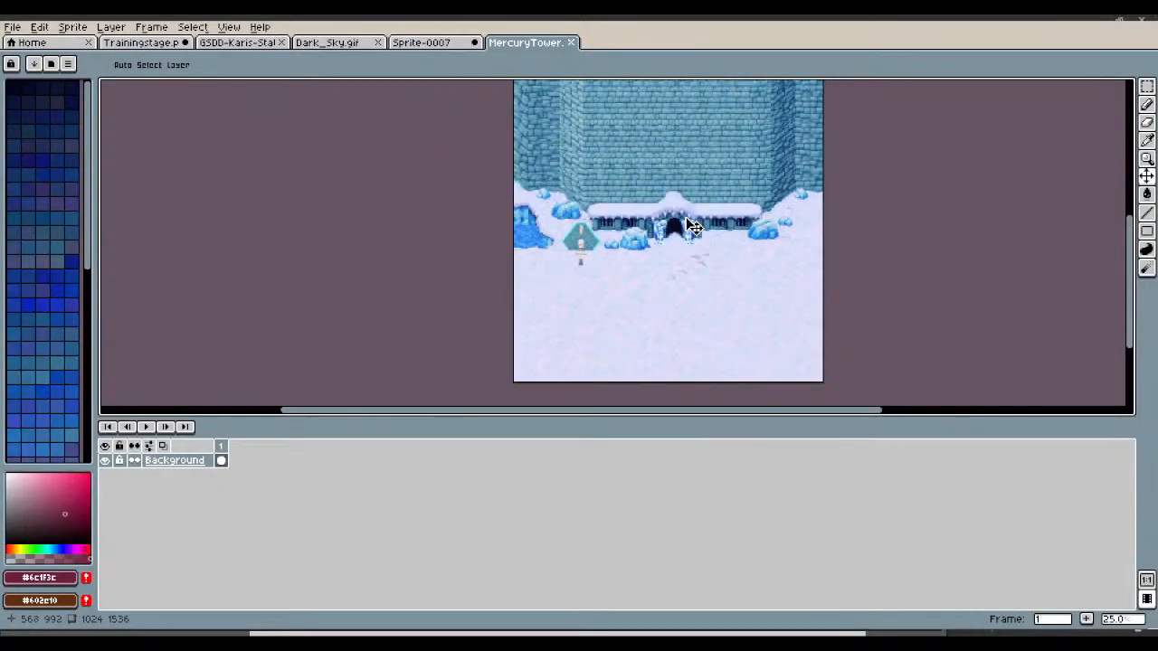
{"action": "left_click_drag", "start_coordinate": [1130, 250], "coordinate": [1115, 165]}
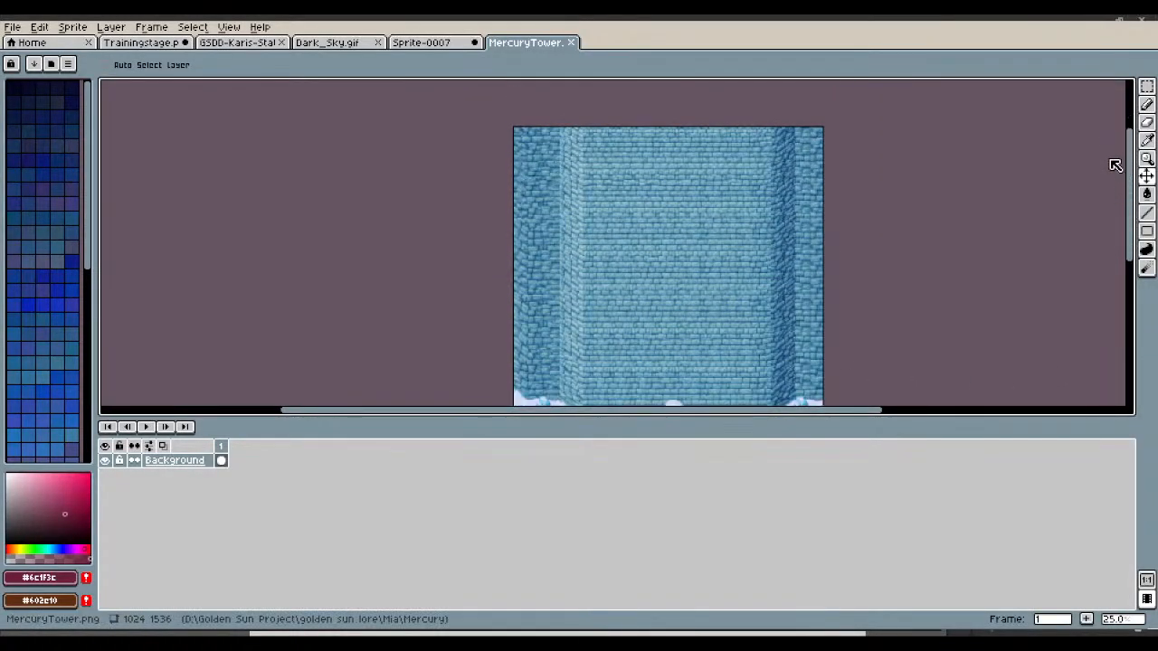
{"action": "left_click", "coordinate": [1146, 86]}
{"action": "left_click_drag", "start_coordinate": [520, 127], "coordinate": [830, 327]}
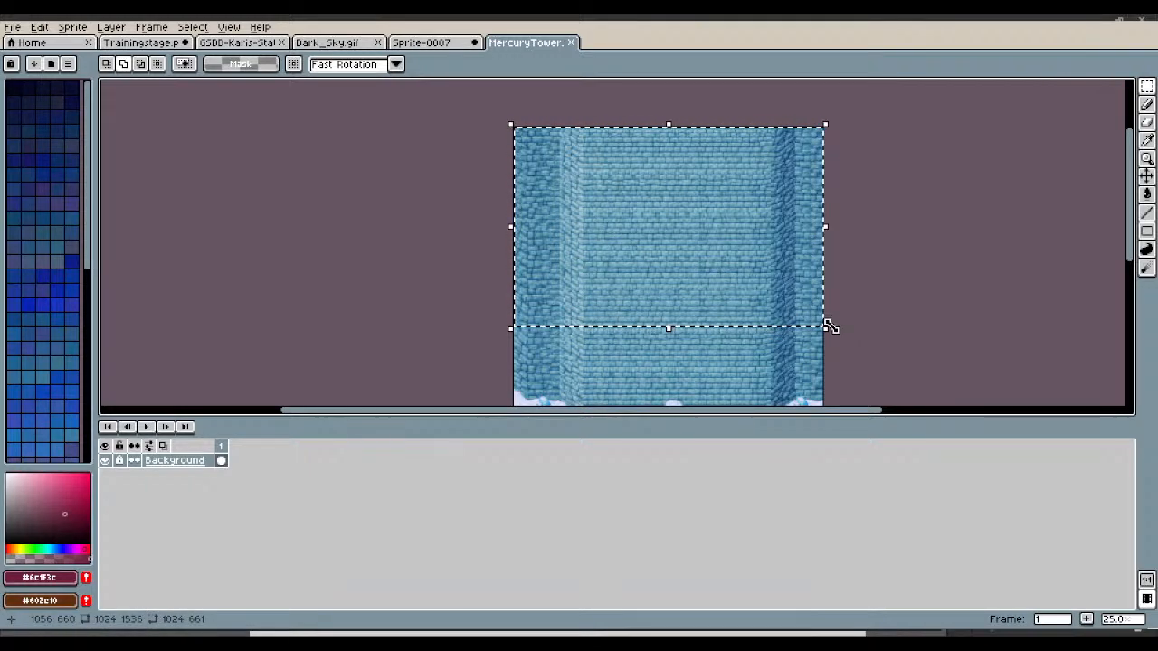
{"action": "scroll", "coordinate": [828, 313], "scroll_direction": "down", "scroll_amount": 3}
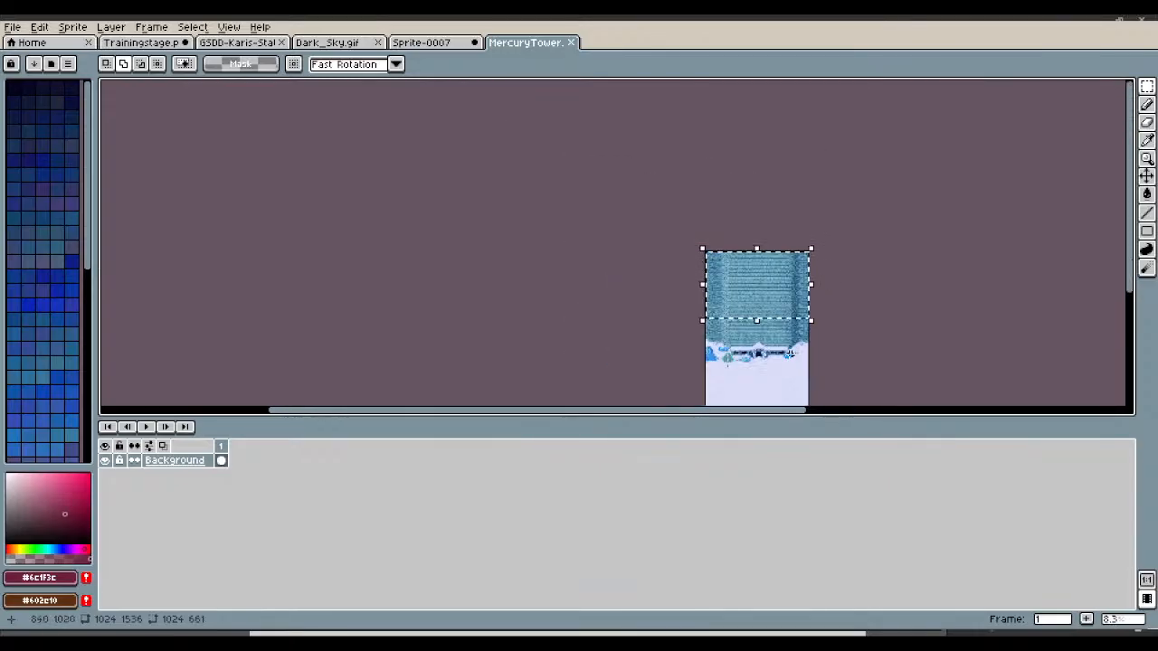
{"action": "scroll", "coordinate": [792, 352], "scroll_direction": "up", "scroll_amount": 6}
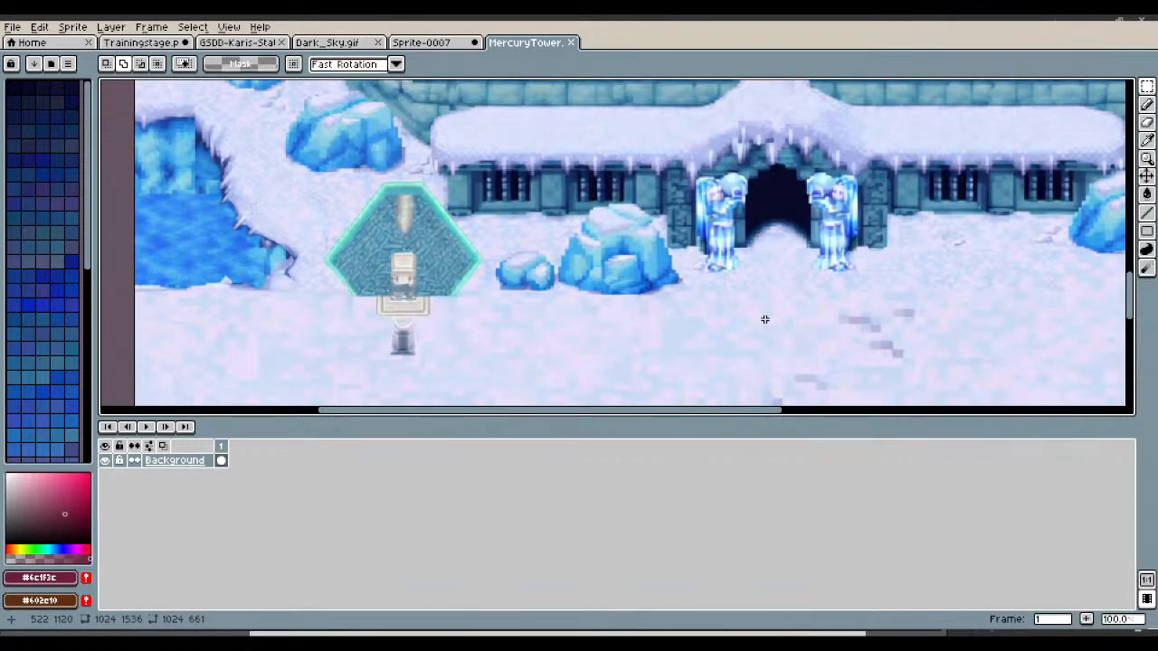
{"action": "scroll", "coordinate": [764, 320], "scroll_direction": "down", "scroll_amount": 4}
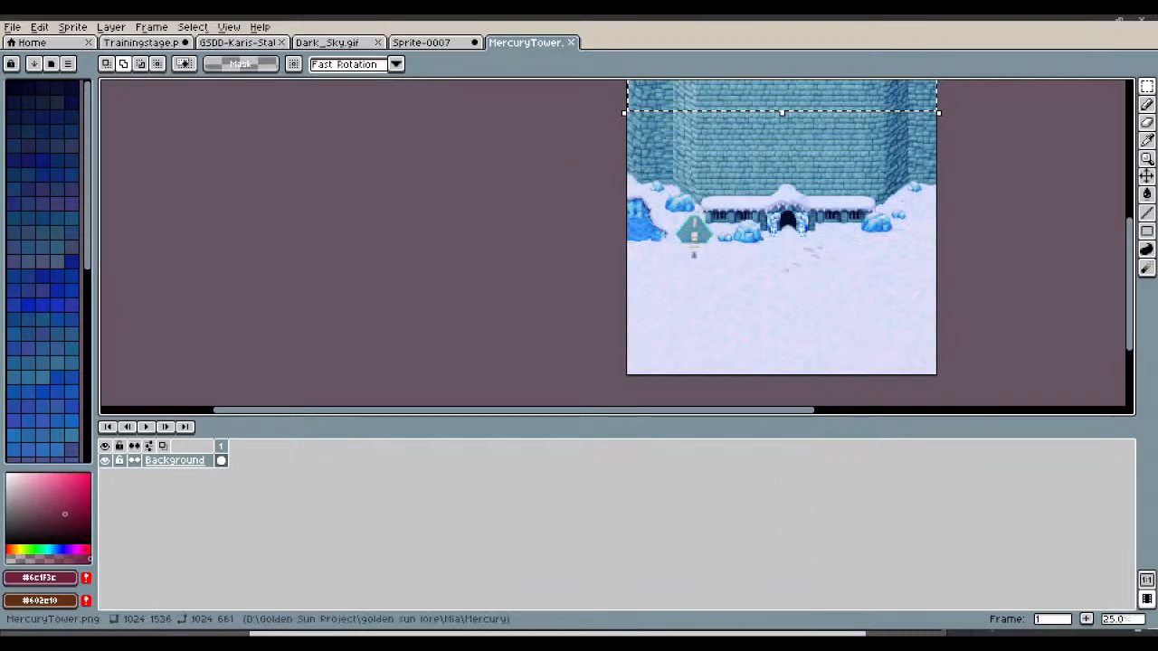
- Add a new layer above the sky in Sprite-0007 and name it tower
{"action": "left_click", "coordinate": [430, 42]}
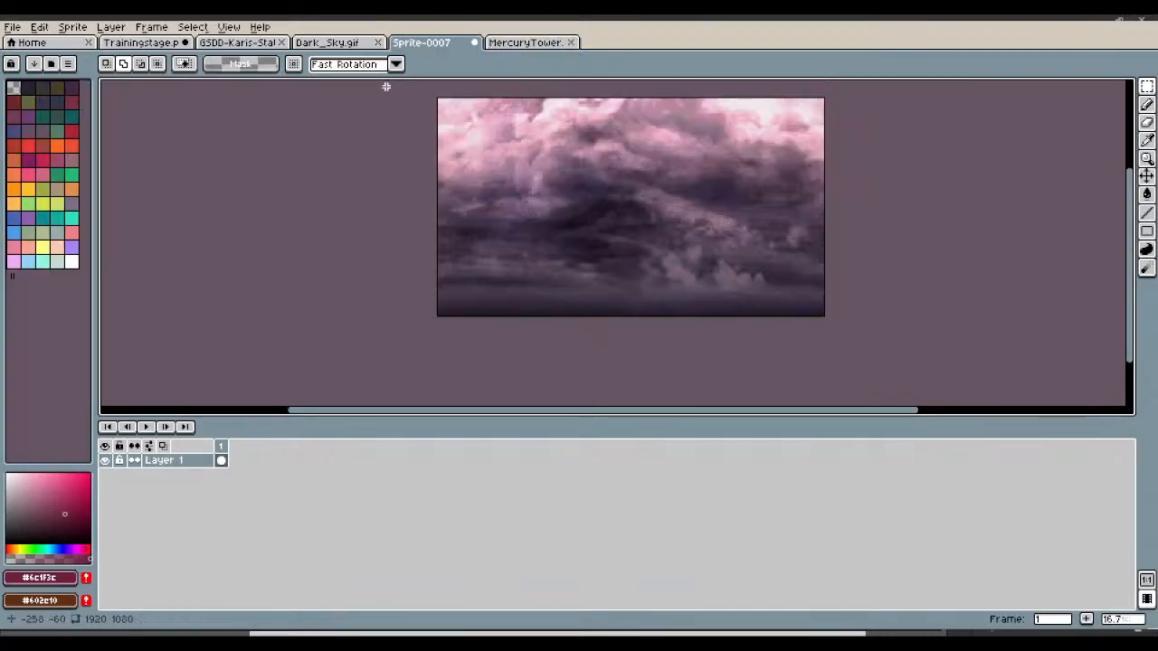
{"action": "right_click", "coordinate": [172, 462]}
{"action": "mouse_move", "coordinate": [195, 492]}
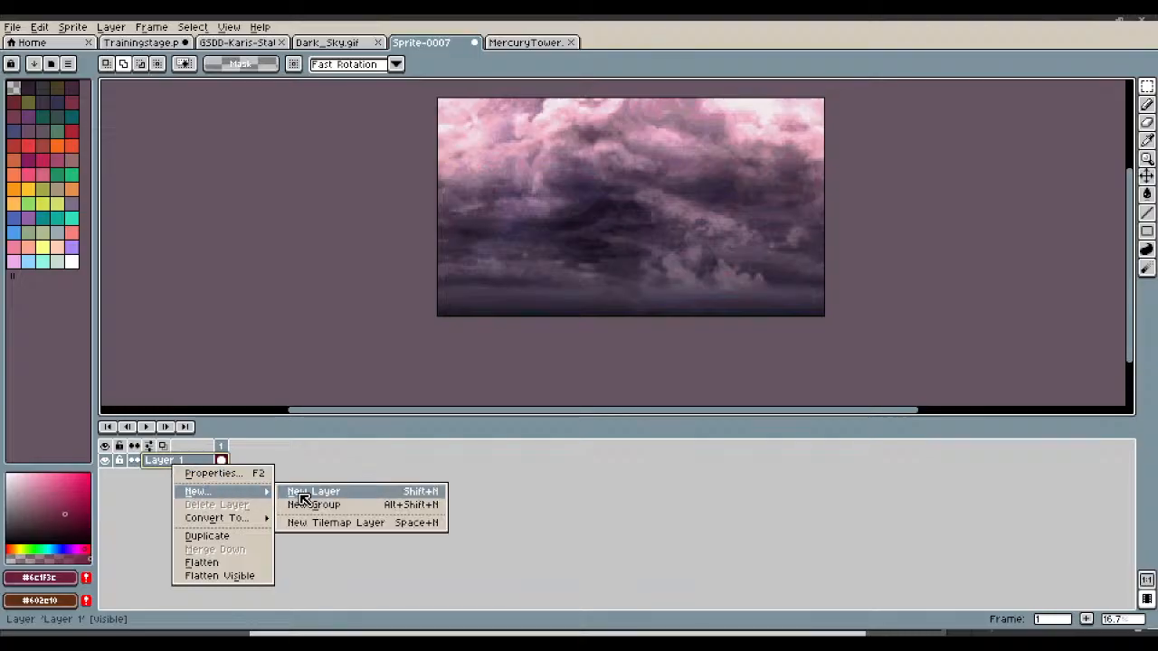
{"action": "left_click", "coordinate": [302, 499]}
{"action": "double_click", "coordinate": [196, 463]}
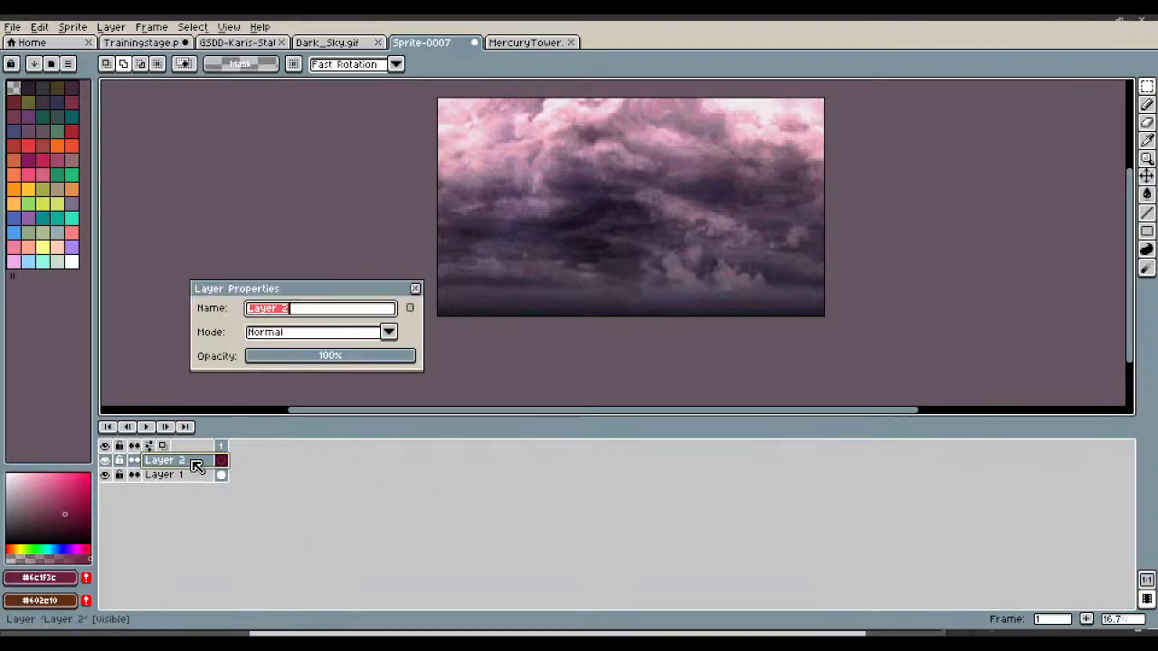
{"action": "key", "text": "BackSpace"}
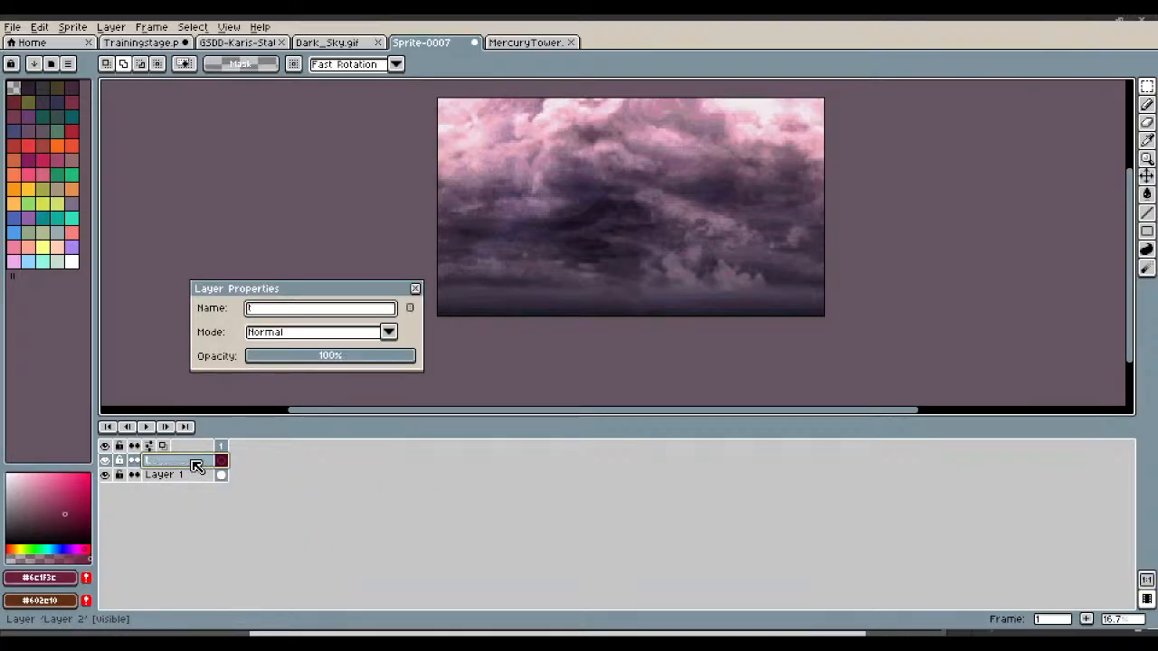
{"action": "type", "text": "tower"}
{"action": "key", "text": "Return"}
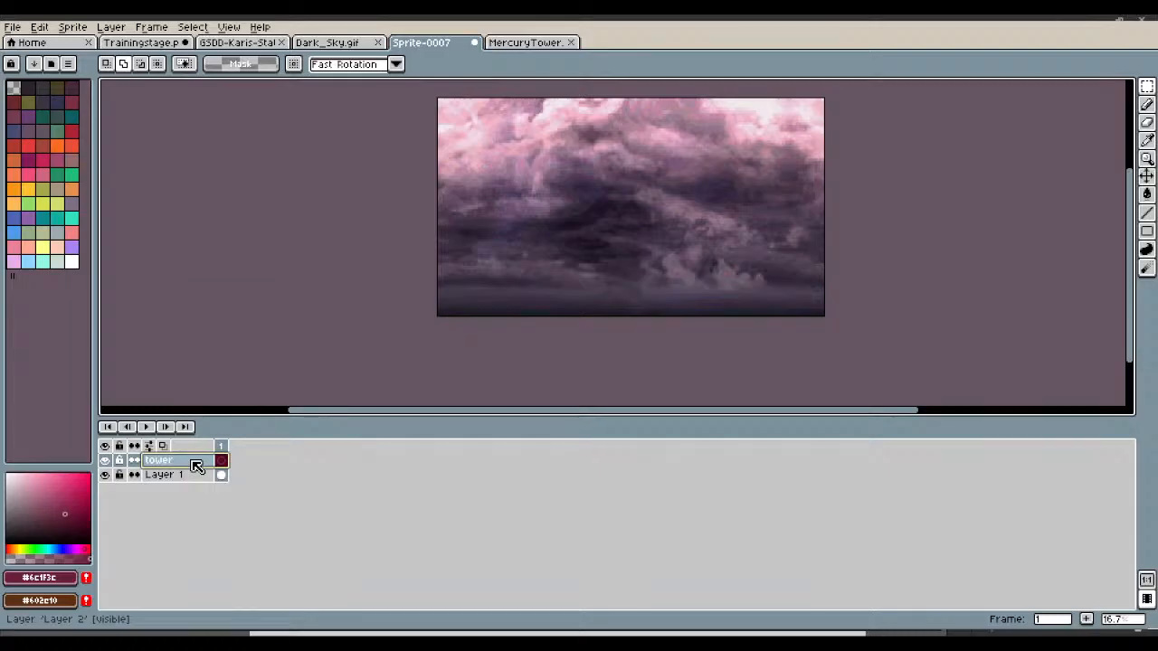
- Paste the brick wall centred on the tower layer, stretch it to about 1024 × 1147 px, and save the sprite as NeoMercuryTower.png
{"action": "key", "text": "ctrl+v"}
{"action": "left_click_drag", "start_coordinate": [557, 160], "coordinate": [650, 158]}
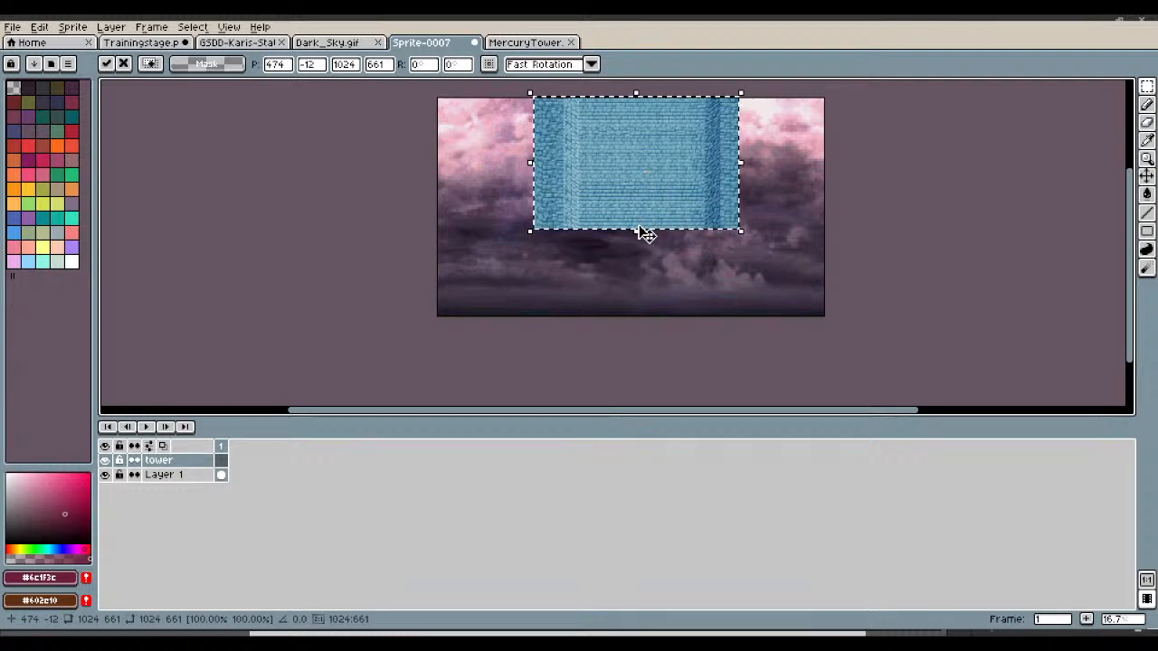
{"action": "left_click_drag", "start_coordinate": [636, 233], "coordinate": [648, 331]}
{"action": "left_click_drag", "start_coordinate": [650, 285], "coordinate": [646, 290]}
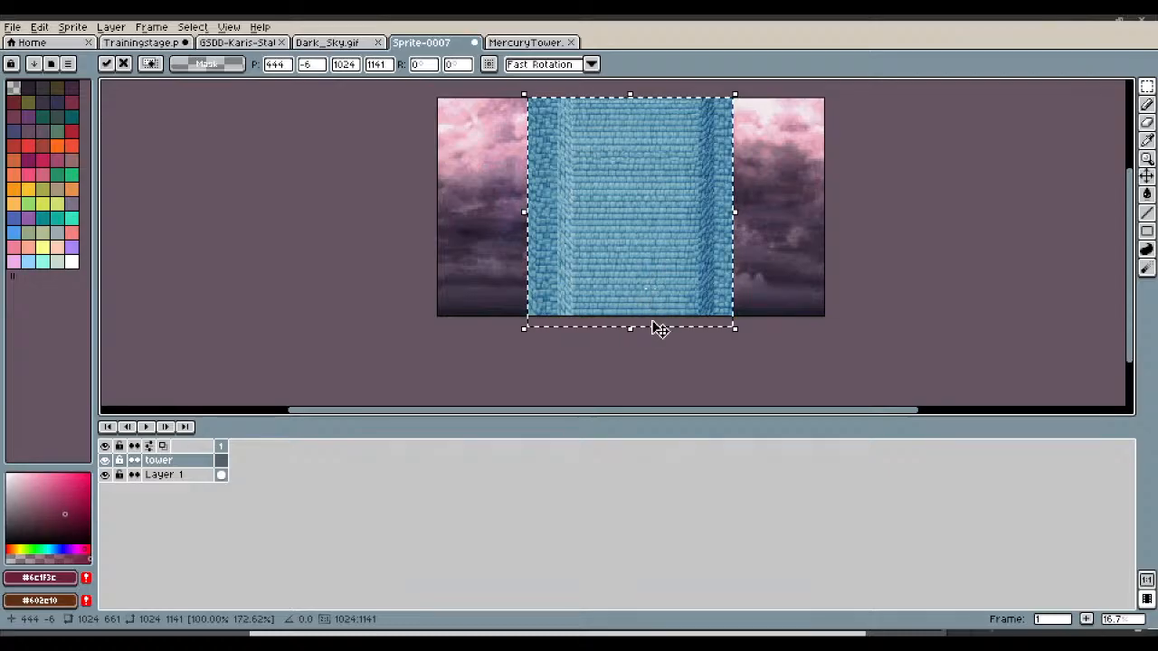
{"action": "left_click_drag", "start_coordinate": [636, 332], "coordinate": [630, 331]}
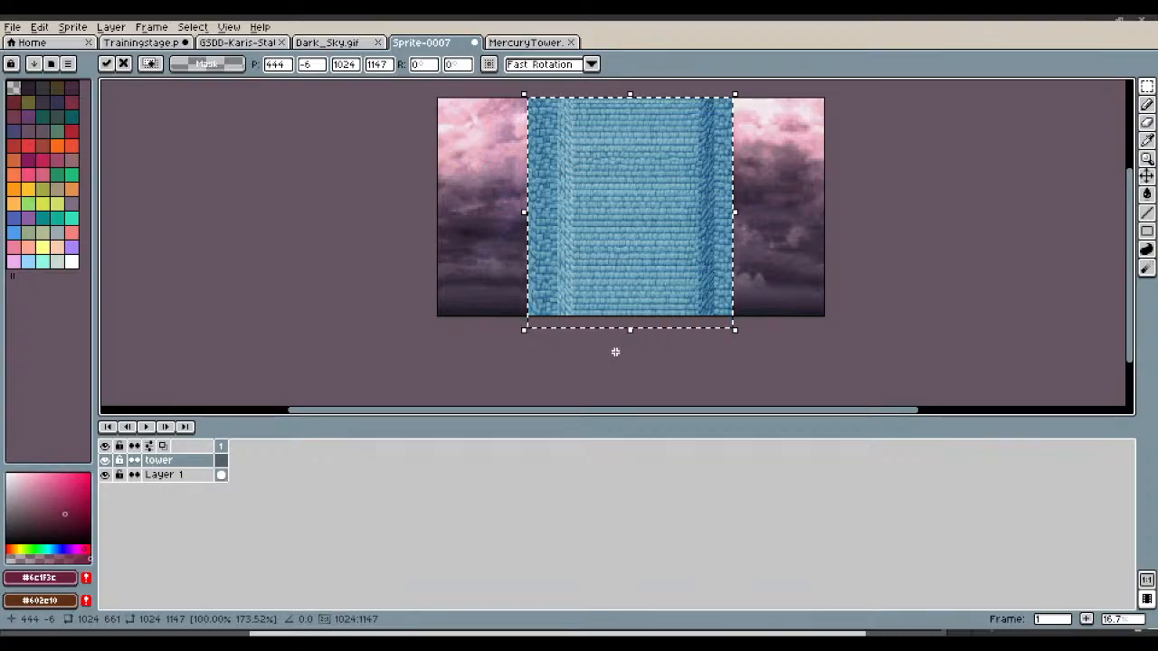
{"action": "key", "text": "ctrl+d"}
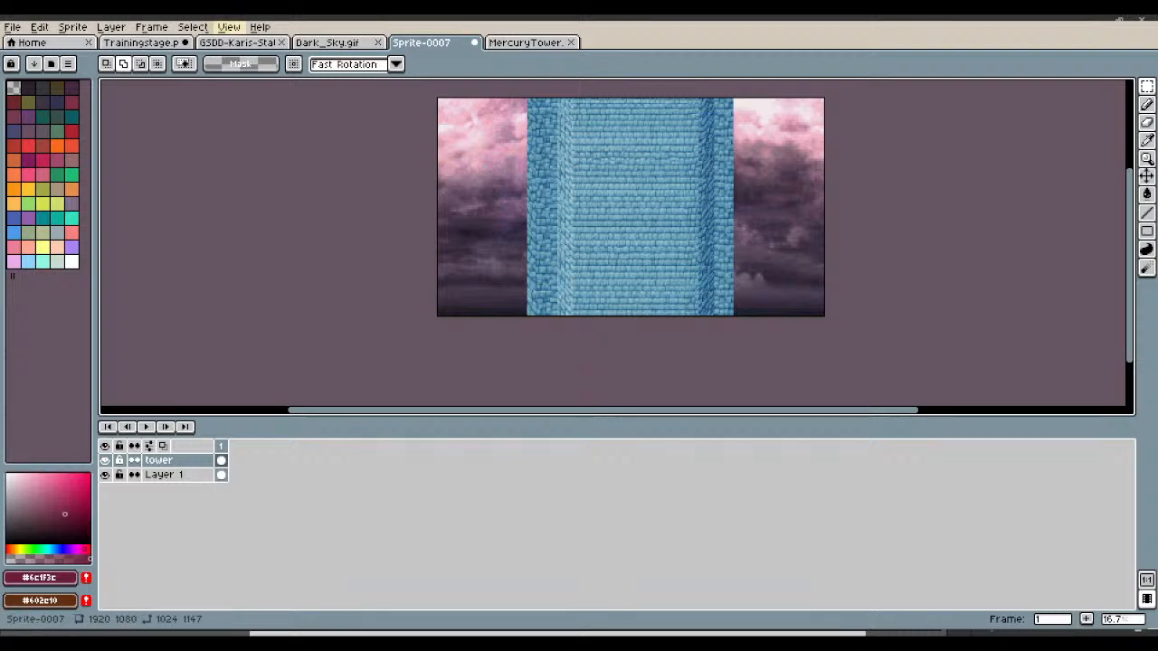
{"action": "left_click", "coordinate": [13, 27]}
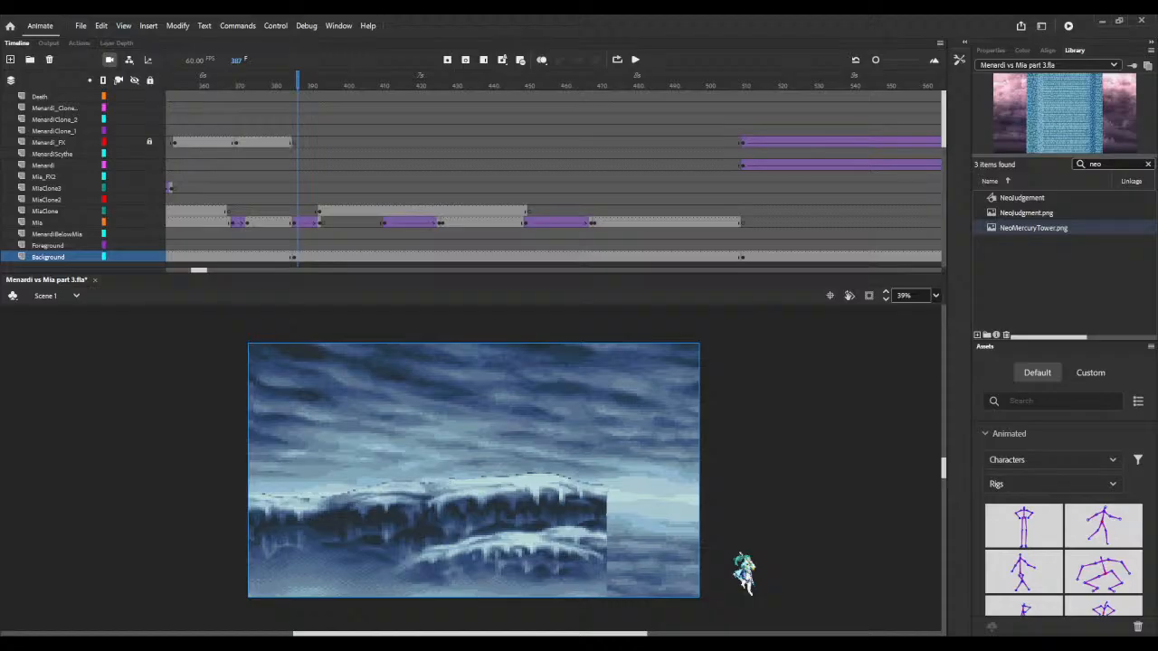
- Test the Menardi vs Mia part 3 movie in Animate and scrub the timeline from its start to frame 61
{"action": "key", "text": "ctrl+Return"}
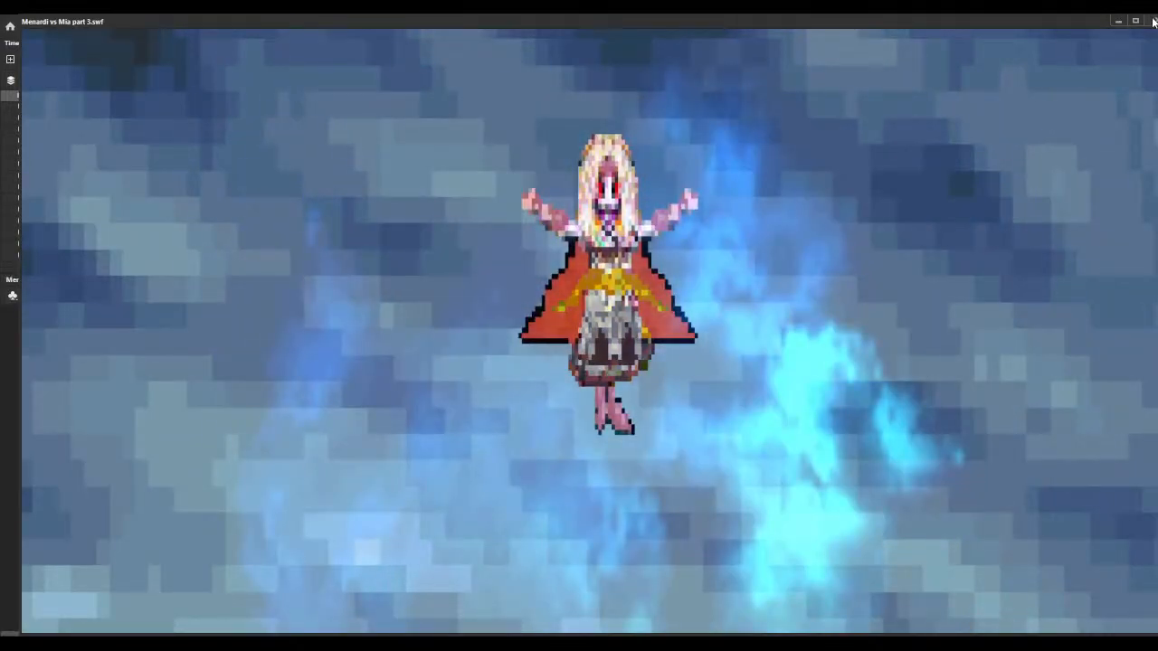
{"action": "left_click", "coordinate": [1154, 22]}
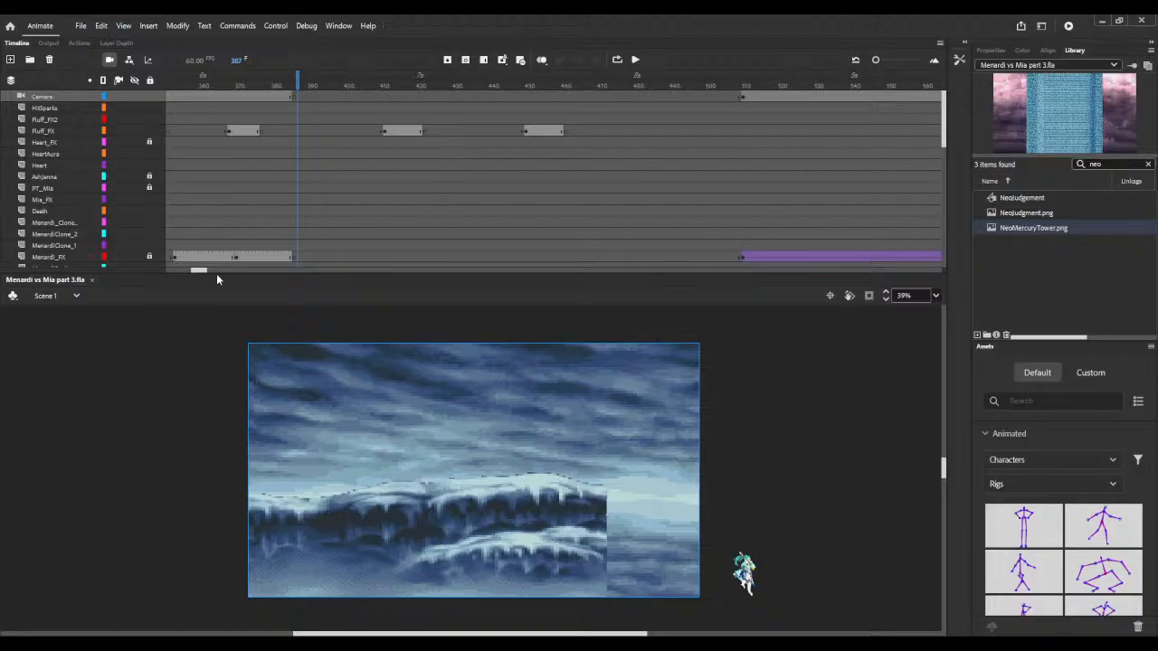
{"action": "left_click_drag", "start_coordinate": [198, 273], "coordinate": [172, 272]}
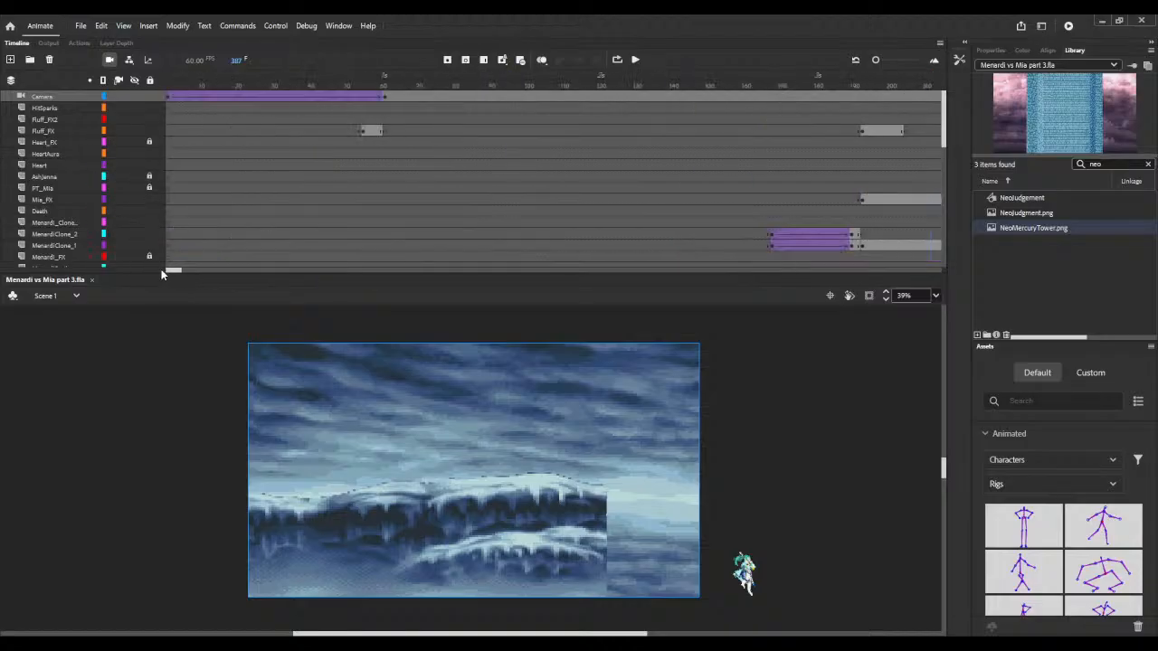
{"action": "left_click", "coordinate": [169, 80]}
{"action": "left_click_drag", "start_coordinate": [169, 80], "coordinate": [394, 80]}
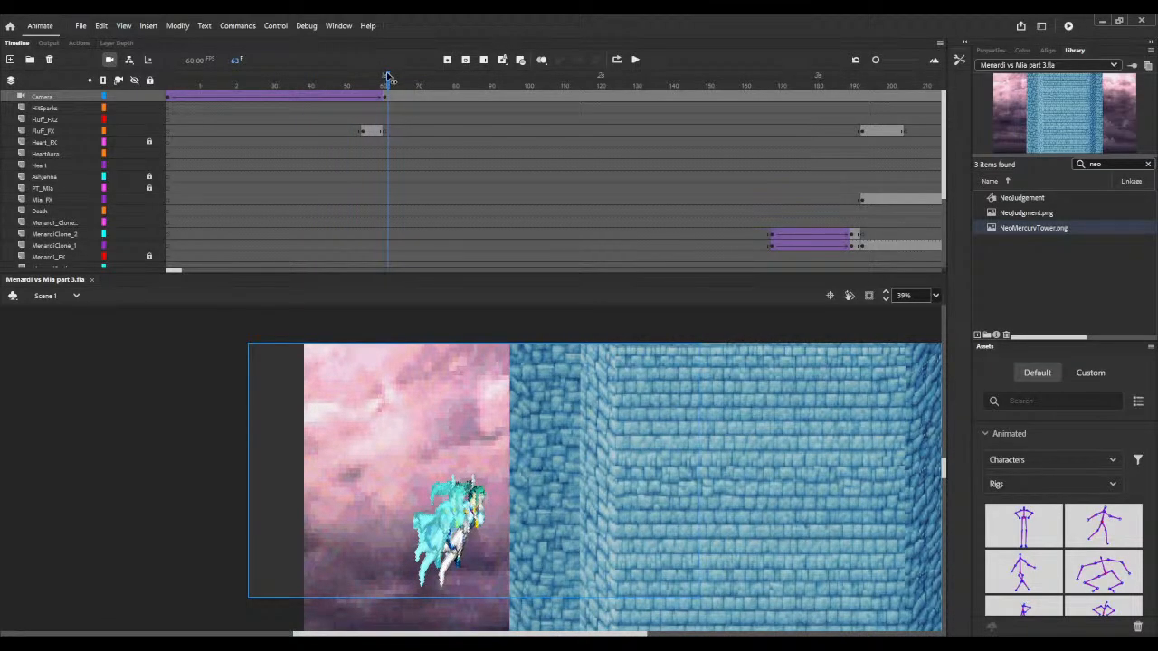
{"action": "left_click_drag", "start_coordinate": [389, 77], "coordinate": [384, 77]}
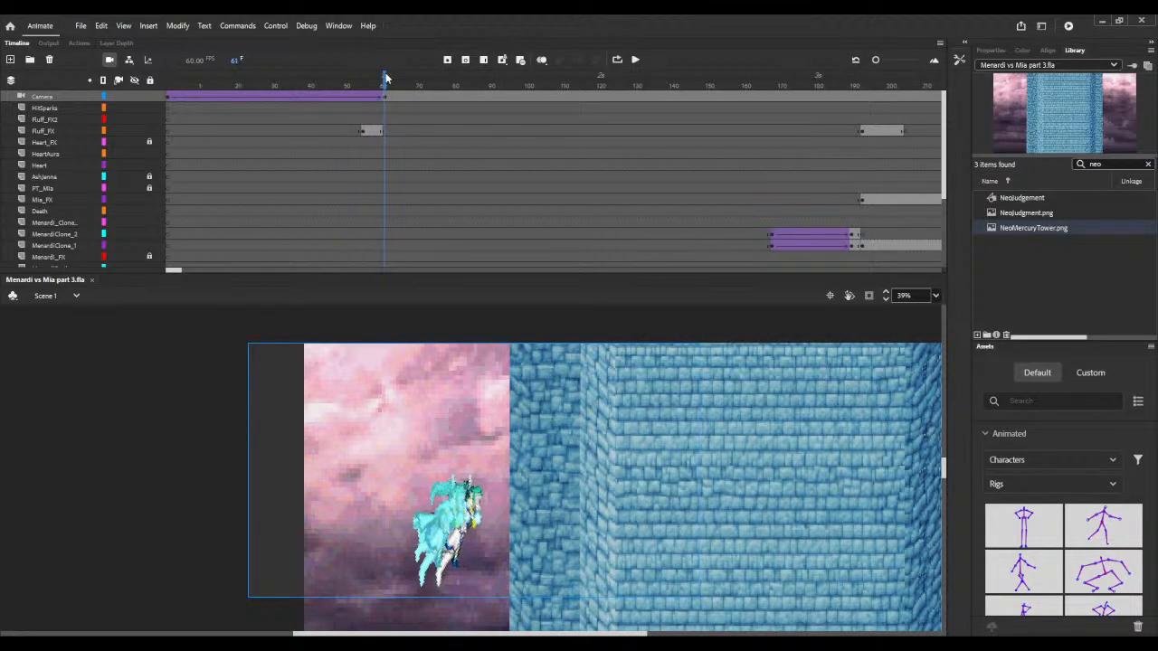
- Set the camera's X position to 924 on its frame 61 keyframe and check the change in a test movie
{"action": "left_click", "coordinate": [384, 97]}
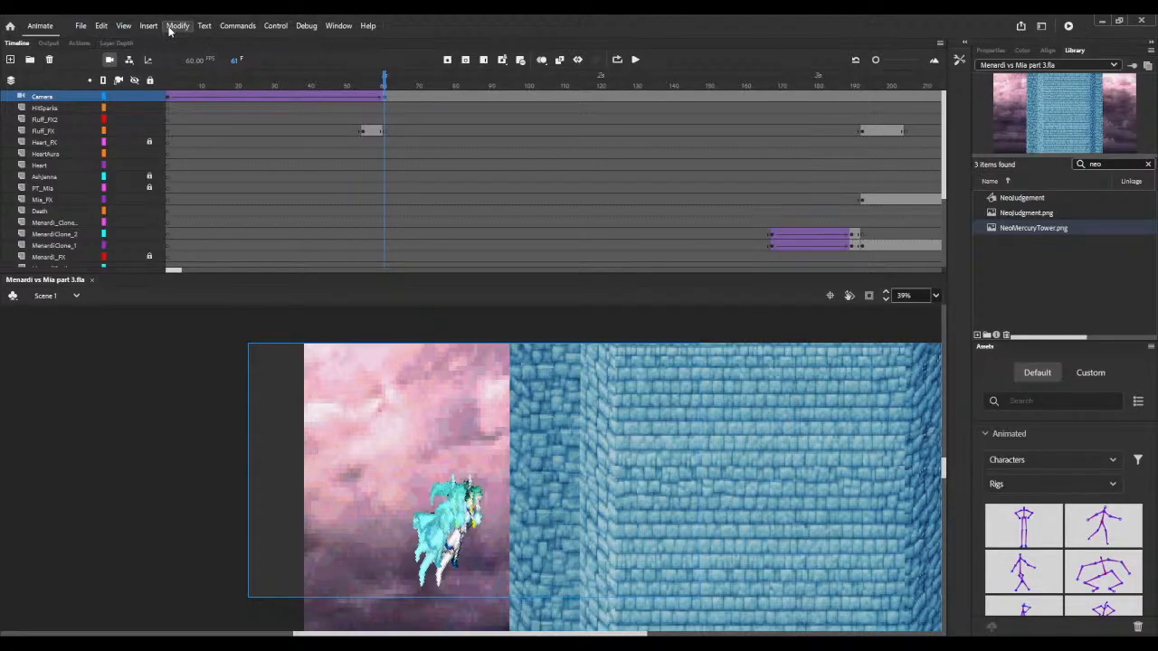
{"action": "left_click", "coordinate": [109, 60]}
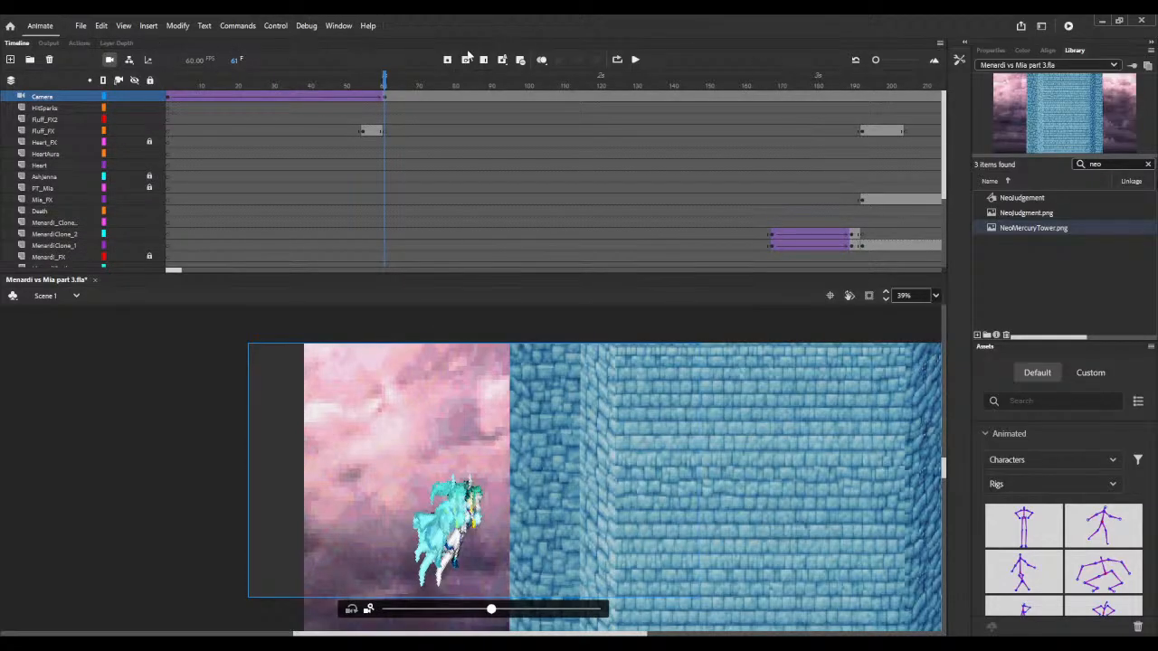
{"action": "left_click", "coordinate": [990, 49]}
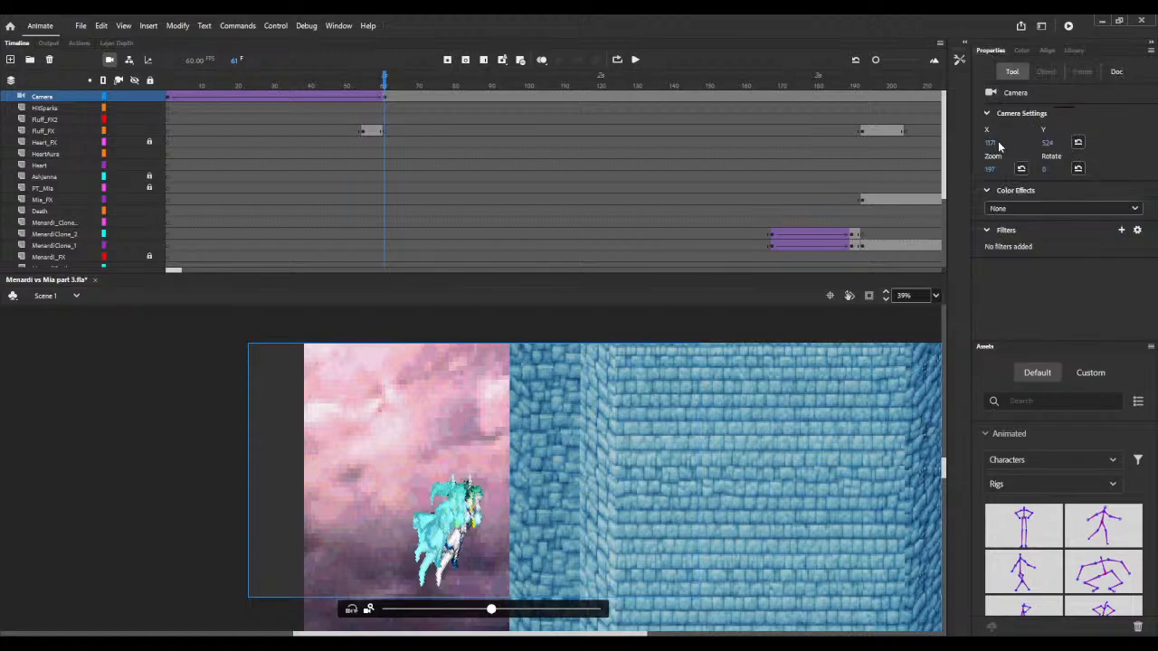
{"action": "left_click_drag", "start_coordinate": [991, 145], "coordinate": [1031, 145]}
{"action": "left_click_drag", "start_coordinate": [894, 135], "coordinate": [833, 136]}
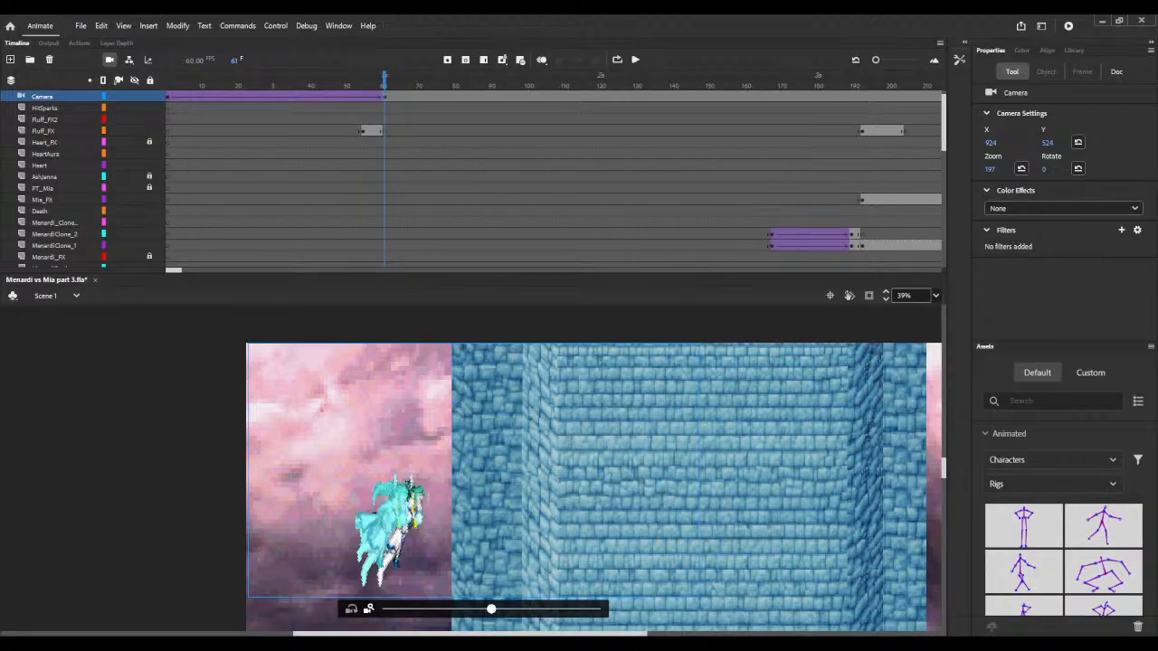
{"action": "key", "text": "ctrl+Return"}
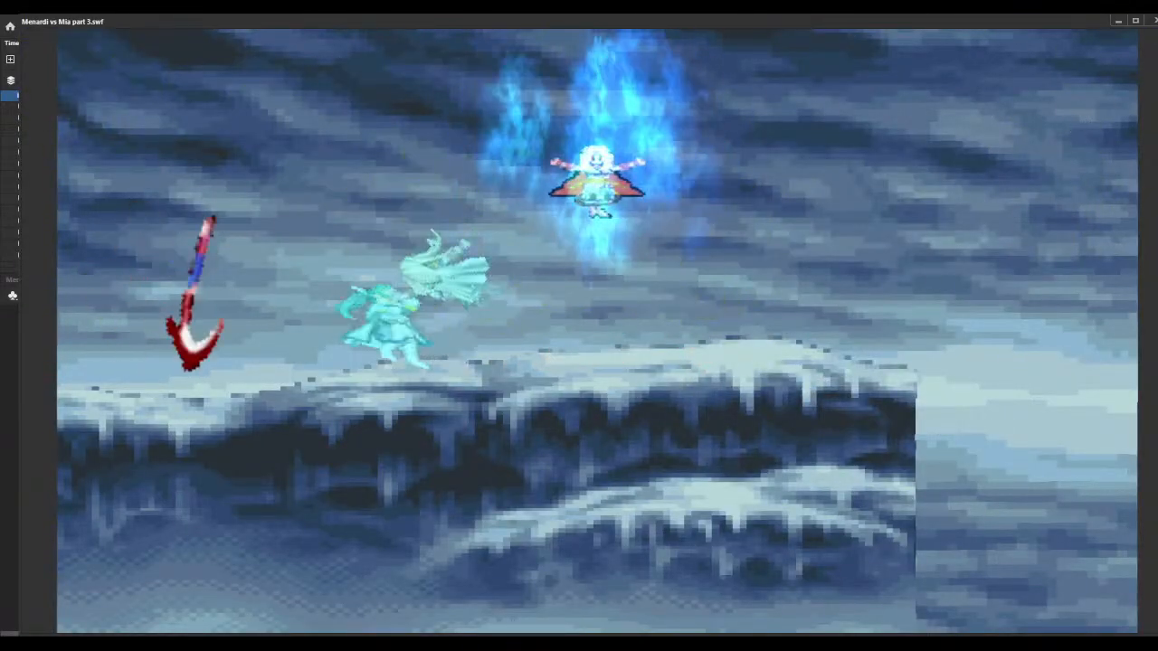
{"action": "key", "text": "ctrl+w"}
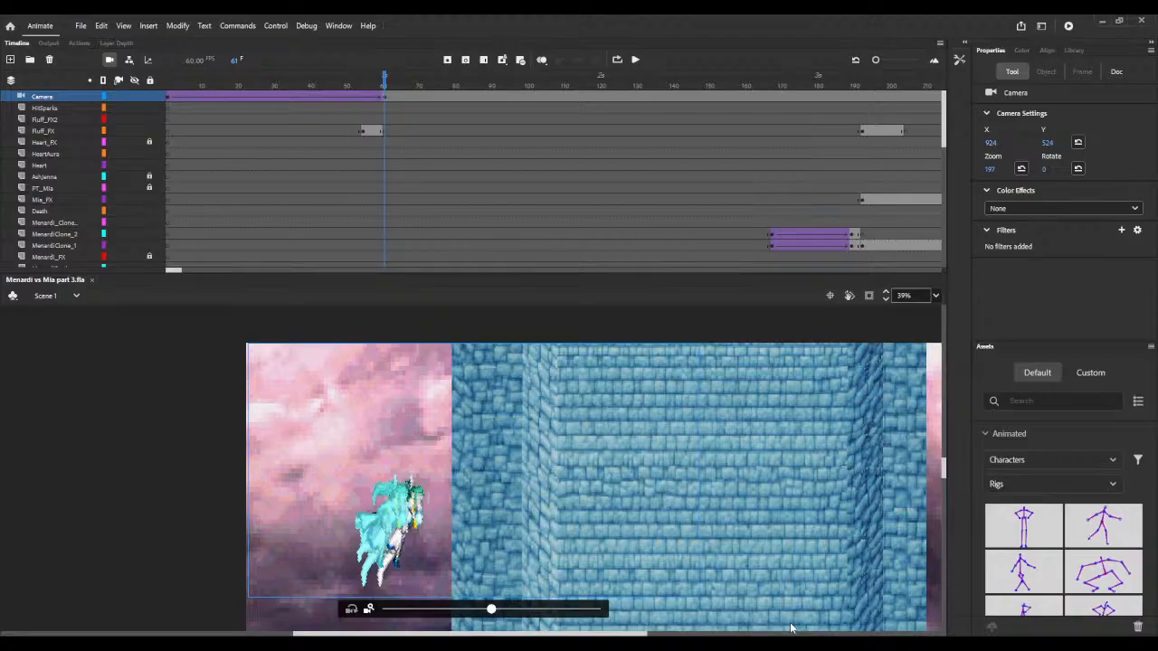
- Switch to Aseprite and close NeoMercuryTower.png
{"action": "key", "text": "alt+Tab"}
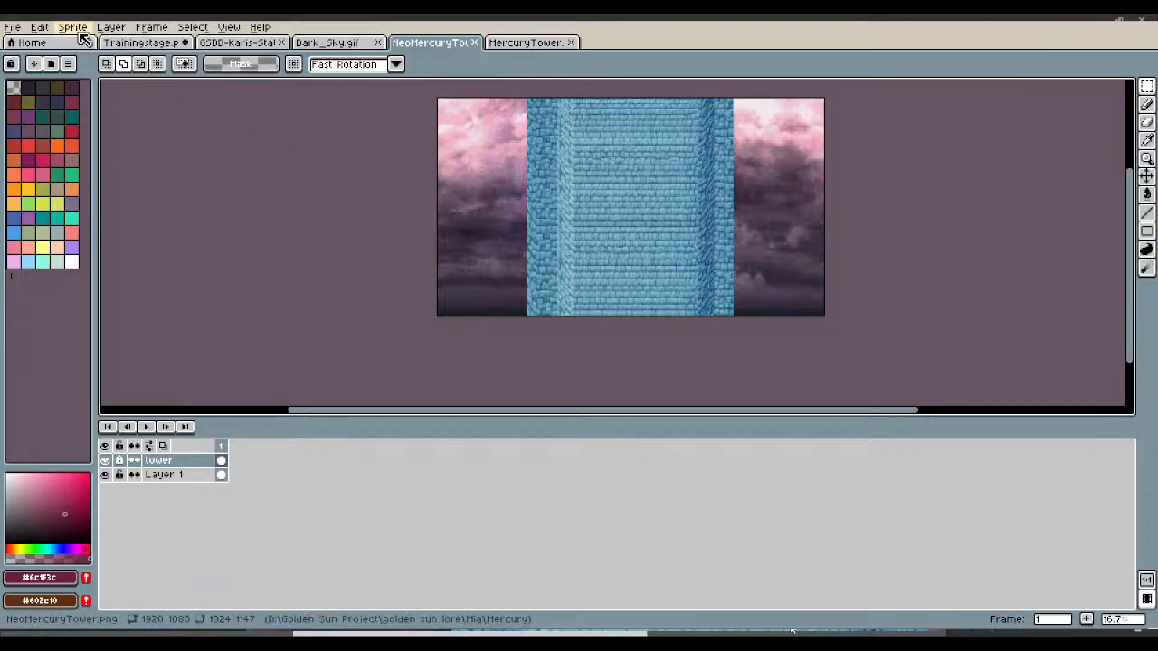
{"action": "left_click", "coordinate": [475, 44]}
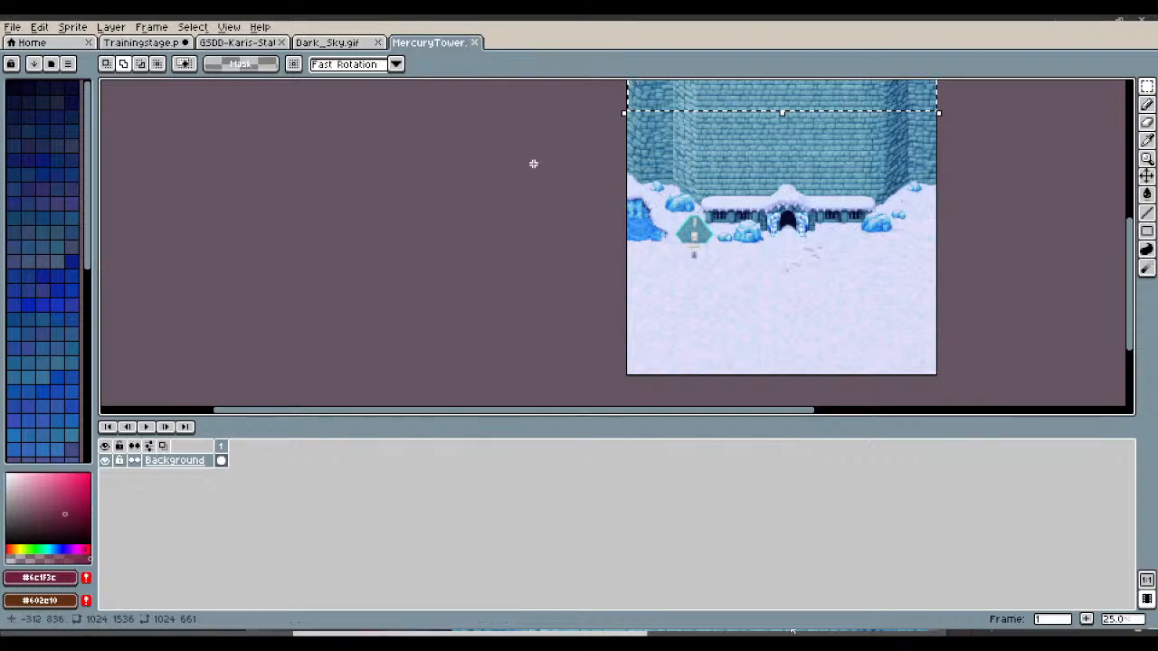
{"action": "scroll", "coordinate": [533, 163], "scroll_direction": "up", "scroll_amount": 1}
{"action": "scroll", "coordinate": [533, 164], "scroll_direction": "down", "scroll_amount": 2}
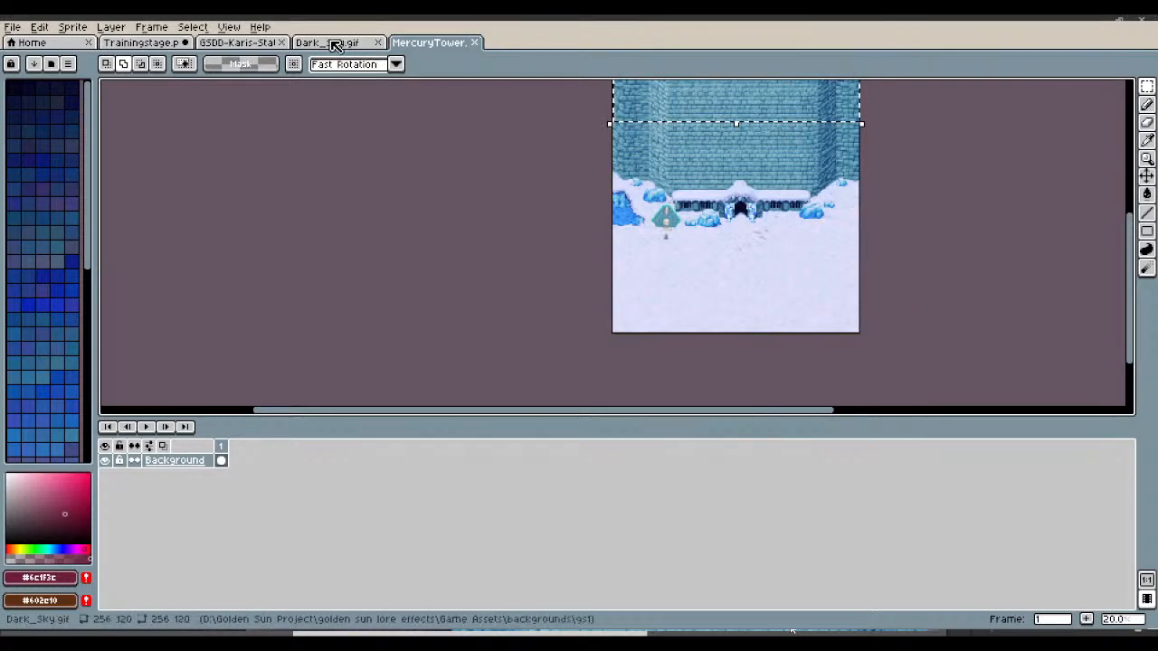
- Examine the blonde pistol-holding character in Trainingstage.png and her prone sniper pose in SarahSnipping.png, closing the latter file
{"action": "left_click", "coordinate": [149, 44]}
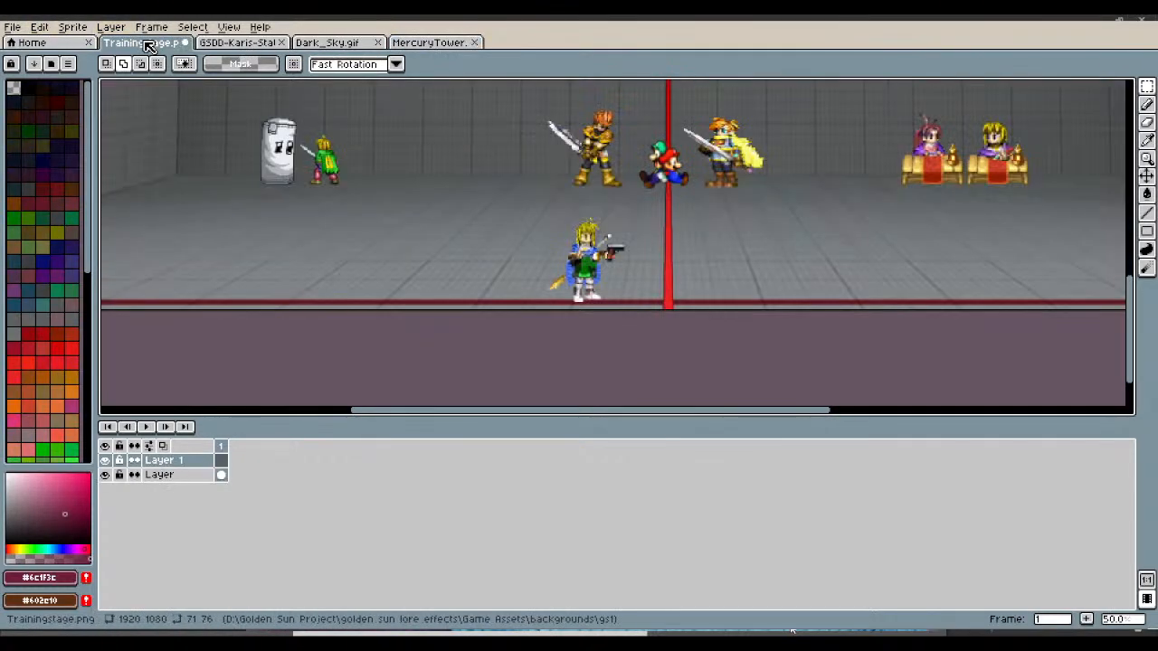
{"action": "scroll", "coordinate": [580, 259], "scroll_direction": "up", "scroll_amount": 2}
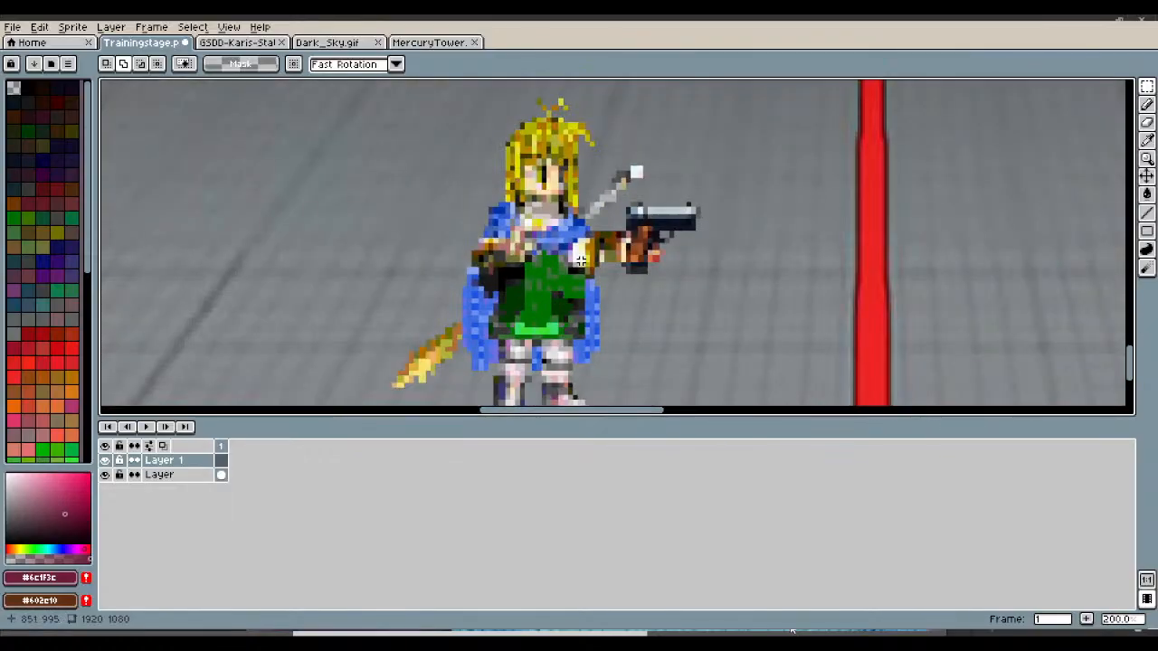
{"action": "scroll", "coordinate": [580, 260], "scroll_direction": "down", "scroll_amount": 2}
{"action": "scroll", "coordinate": [580, 260], "scroll_direction": "up", "scroll_amount": 2}
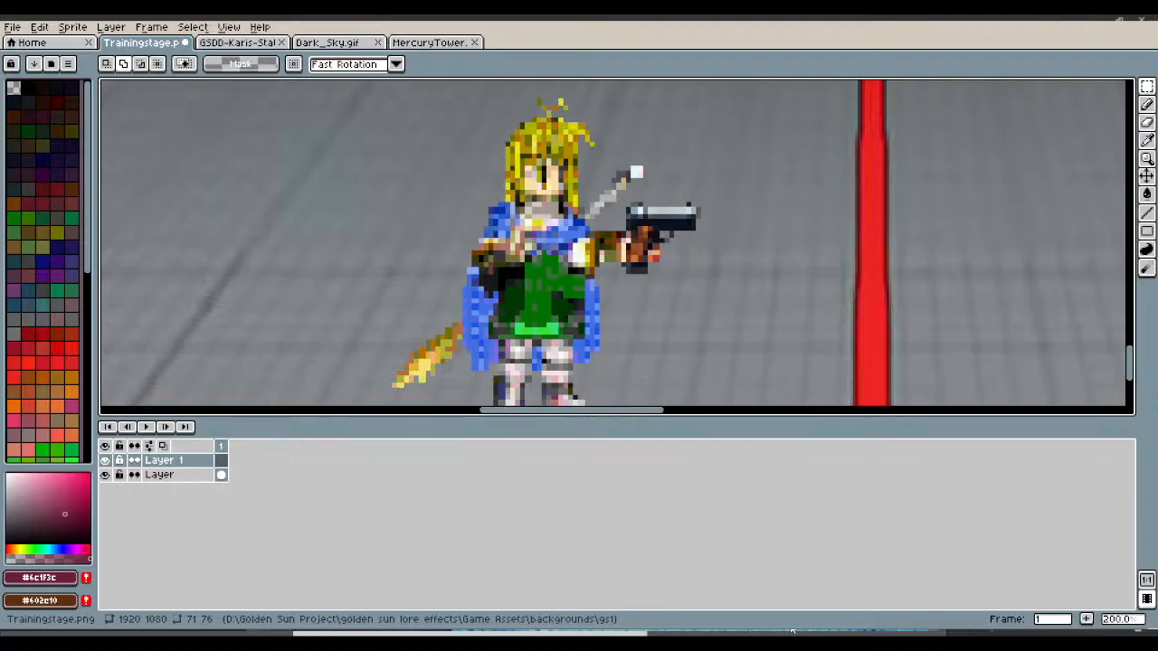
{"action": "double_click", "coordinate": [320, 267]}
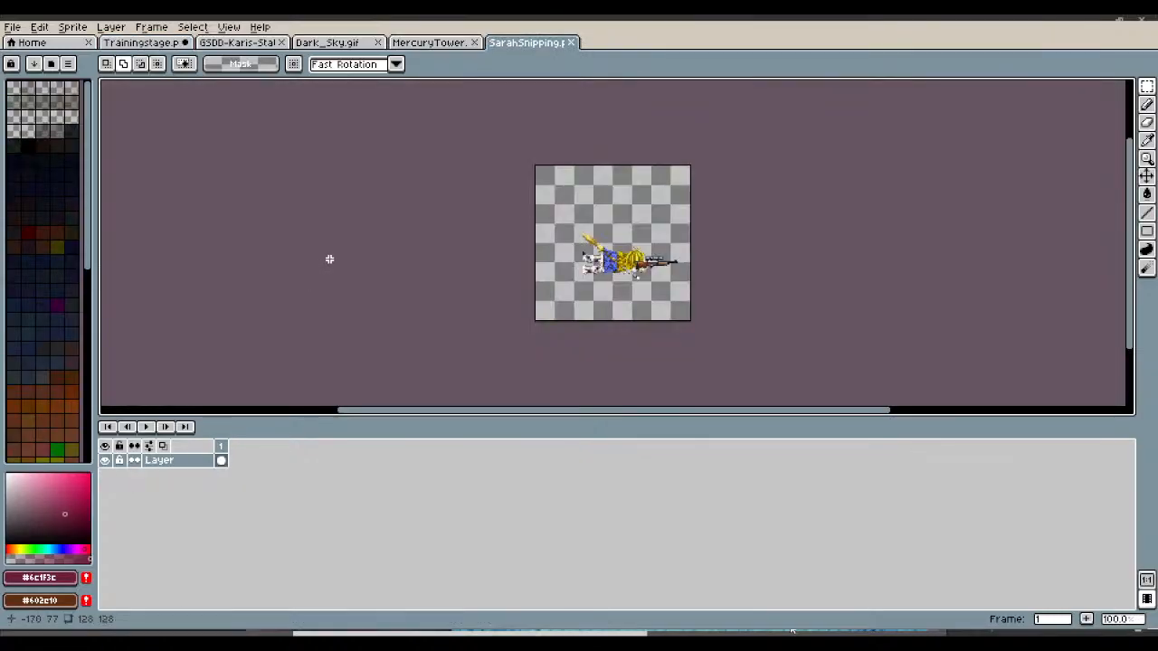
{"action": "scroll", "coordinate": [631, 255], "scroll_direction": "up", "scroll_amount": 4}
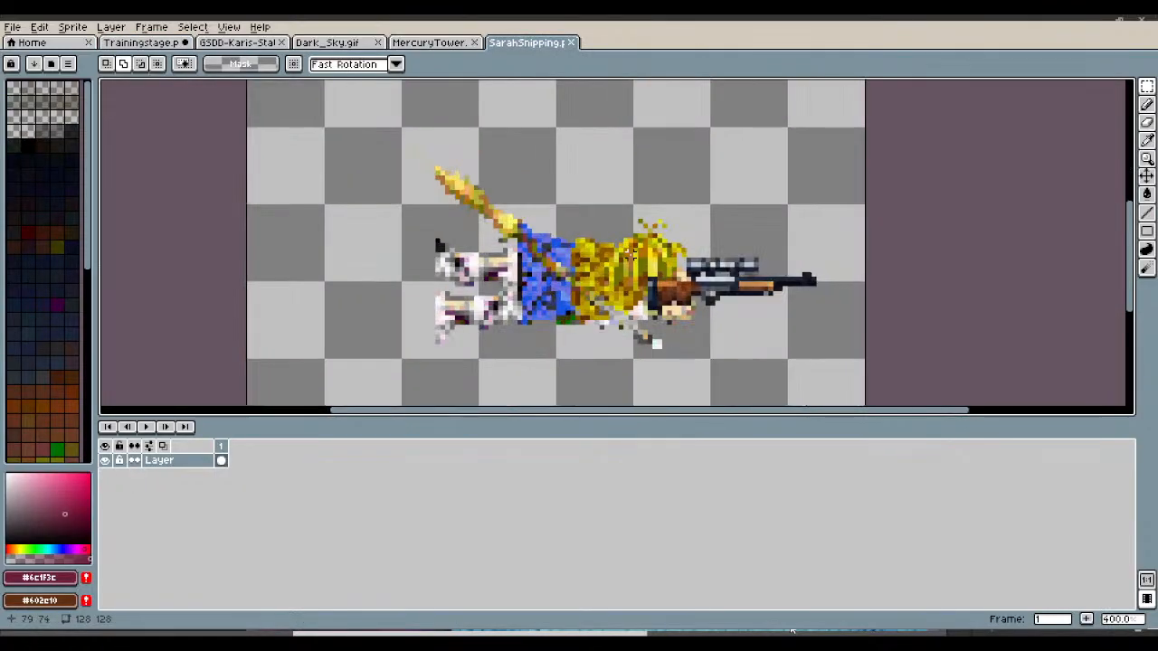
{"action": "left_click", "coordinate": [571, 43]}
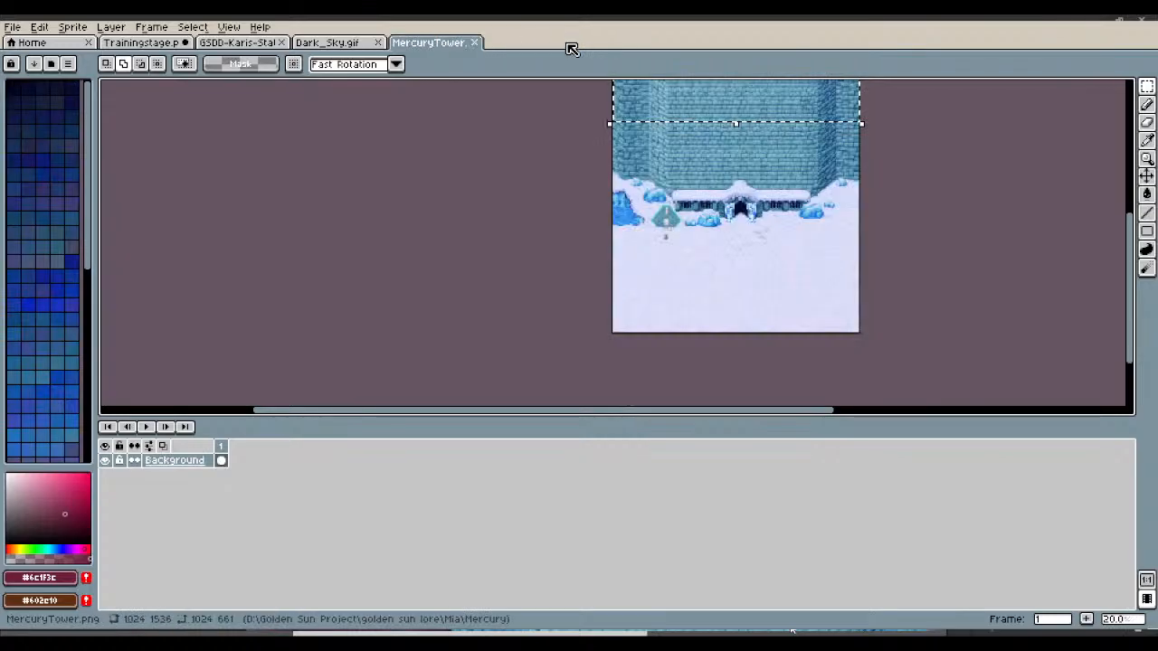
- Compare the blonde character in Trainingstage.png with the face details in Mugshot.png, and close the mugshot file
{"action": "left_click", "coordinate": [155, 43]}
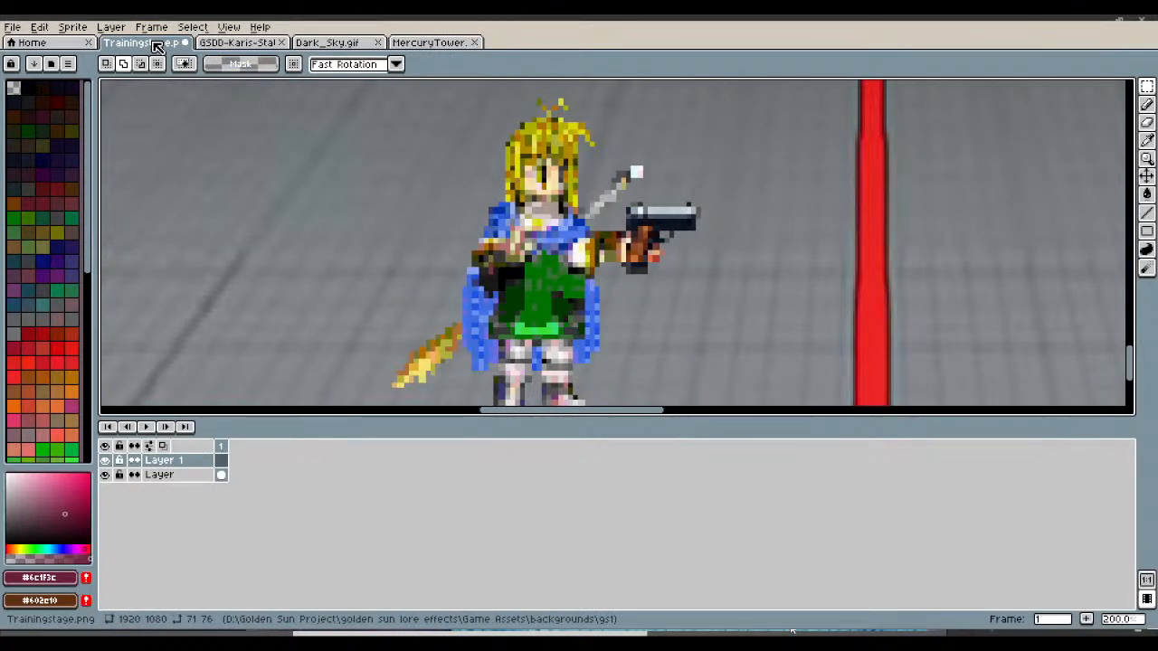
{"action": "scroll", "coordinate": [641, 300], "scroll_direction": "down", "scroll_amount": 1}
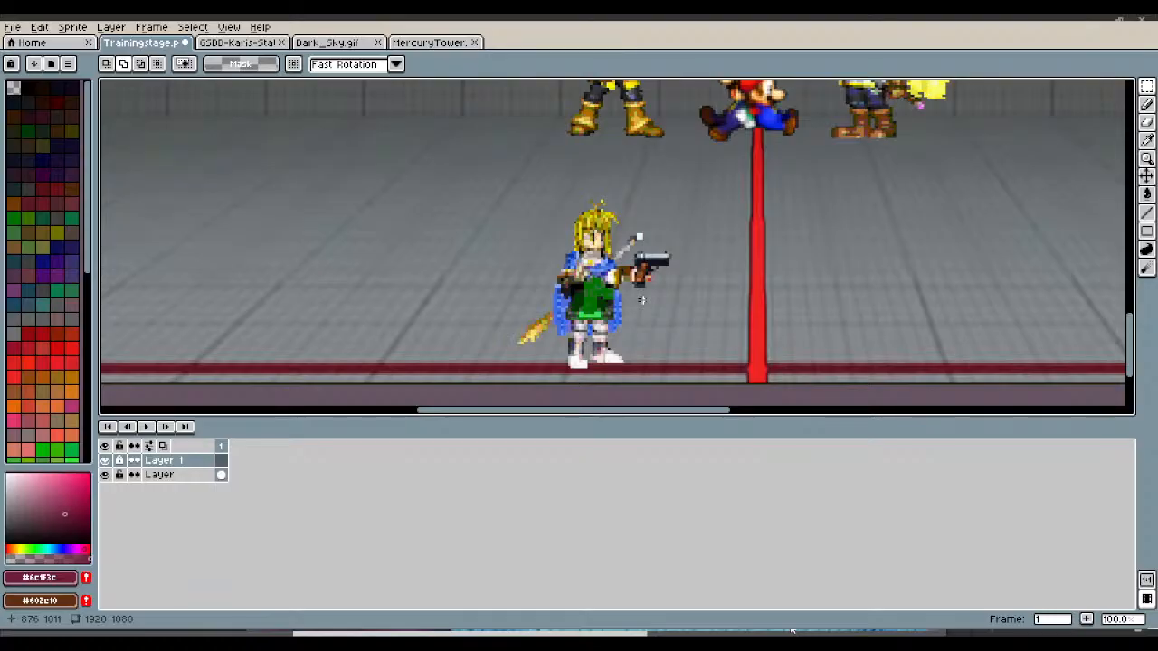
{"action": "scroll", "coordinate": [641, 299], "scroll_direction": "up", "scroll_amount": 2}
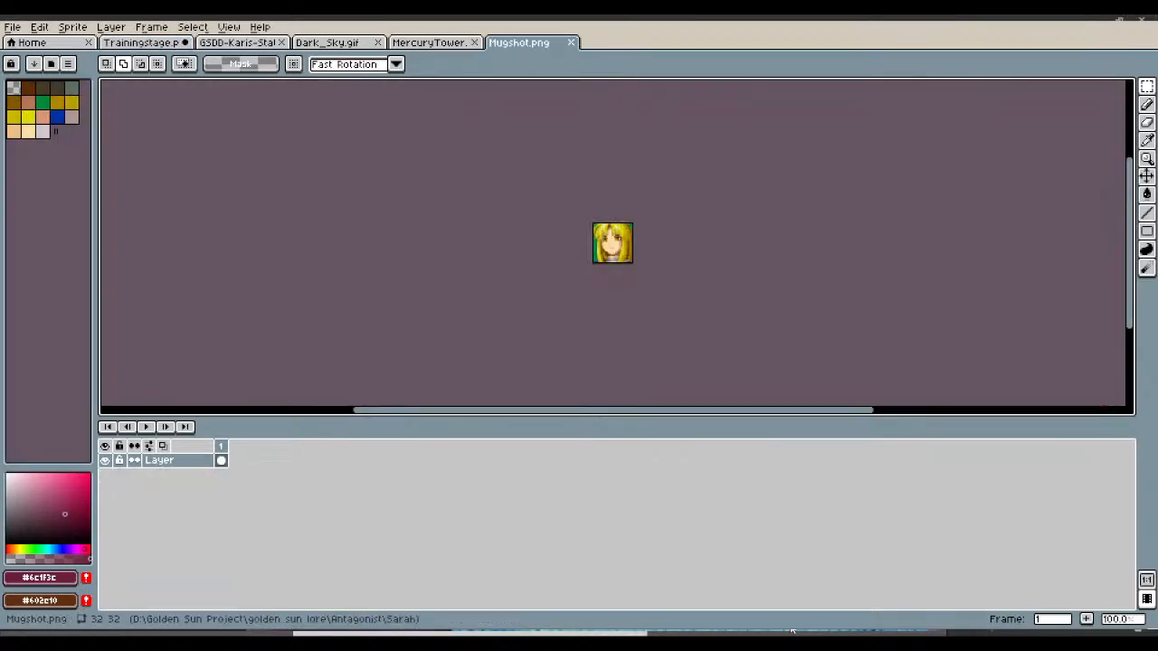
{"action": "scroll", "coordinate": [606, 235], "scroll_direction": "up", "scroll_amount": 5}
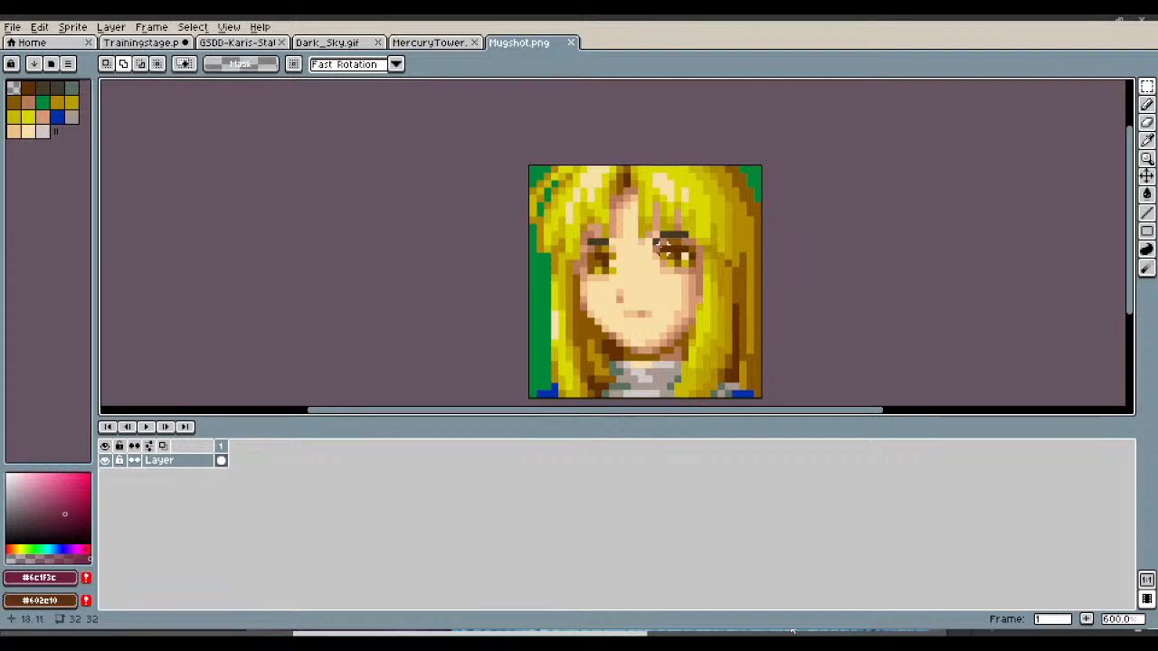
{"action": "scroll", "coordinate": [666, 237], "scroll_direction": "up", "scroll_amount": 5}
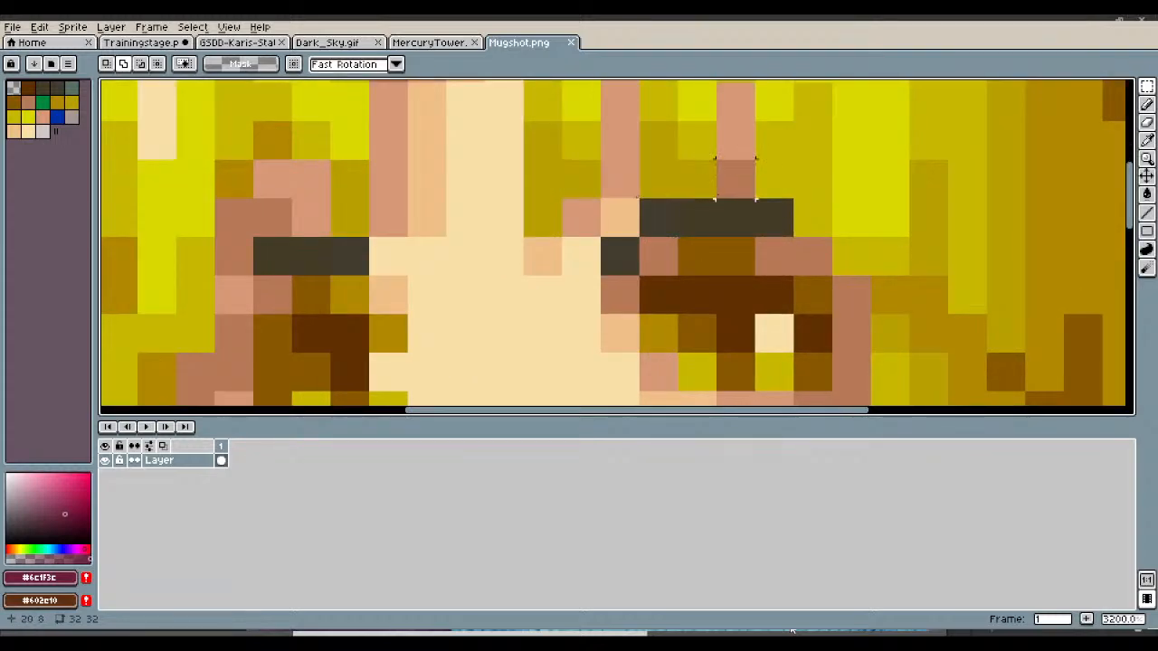
{"action": "scroll", "coordinate": [736, 178], "scroll_direction": "down", "scroll_amount": 4}
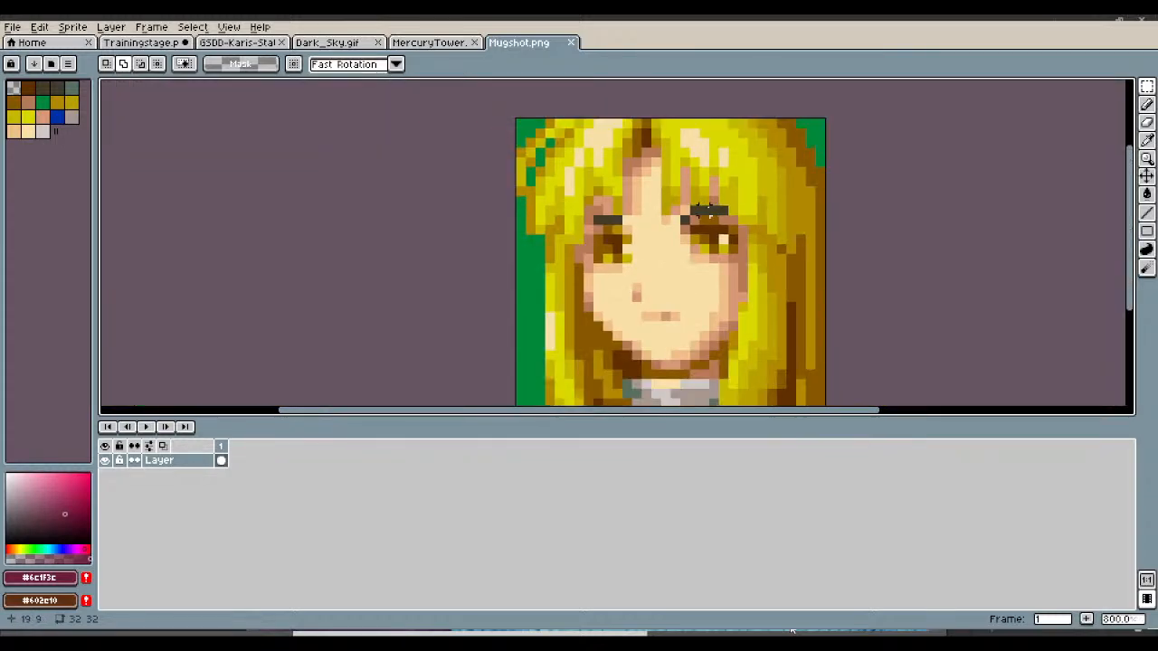
{"action": "scroll", "coordinate": [710, 211], "scroll_direction": "down", "scroll_amount": 1}
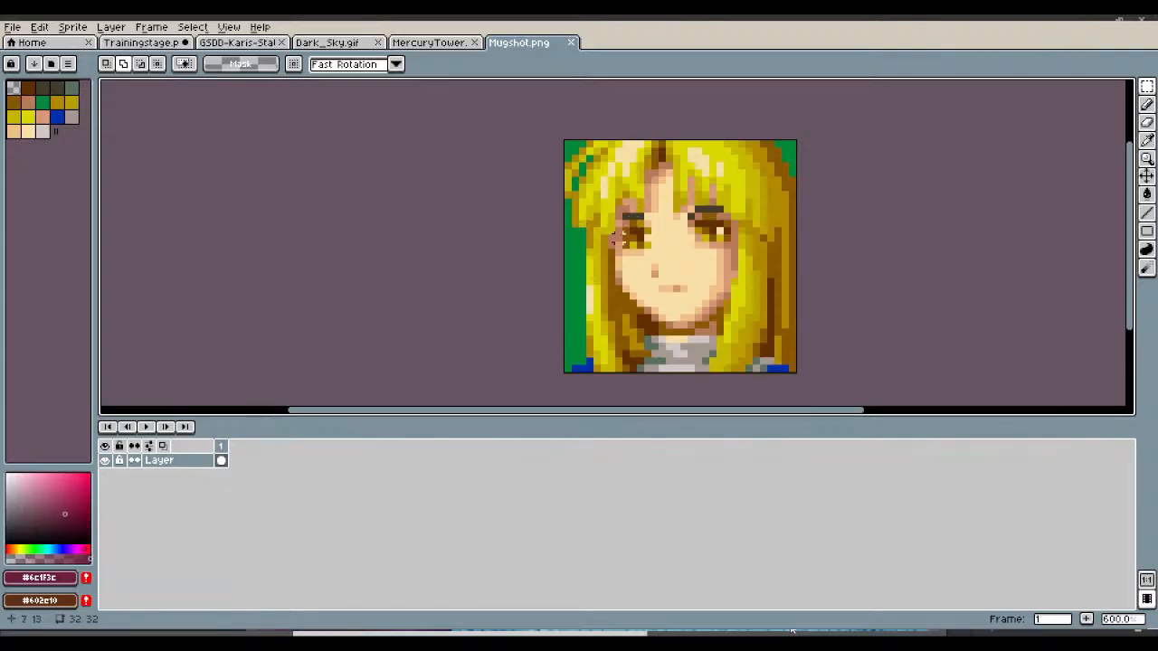
{"action": "scroll", "coordinate": [610, 230], "scroll_direction": "down", "scroll_amount": 1}
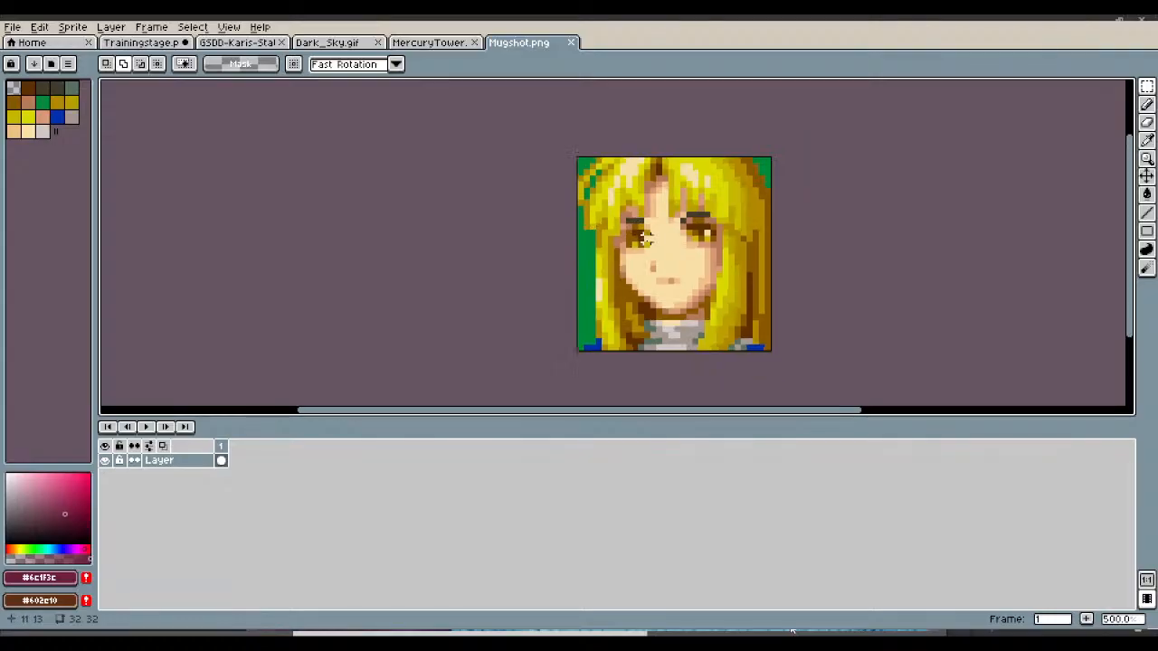
{"action": "left_click", "coordinate": [572, 43]}
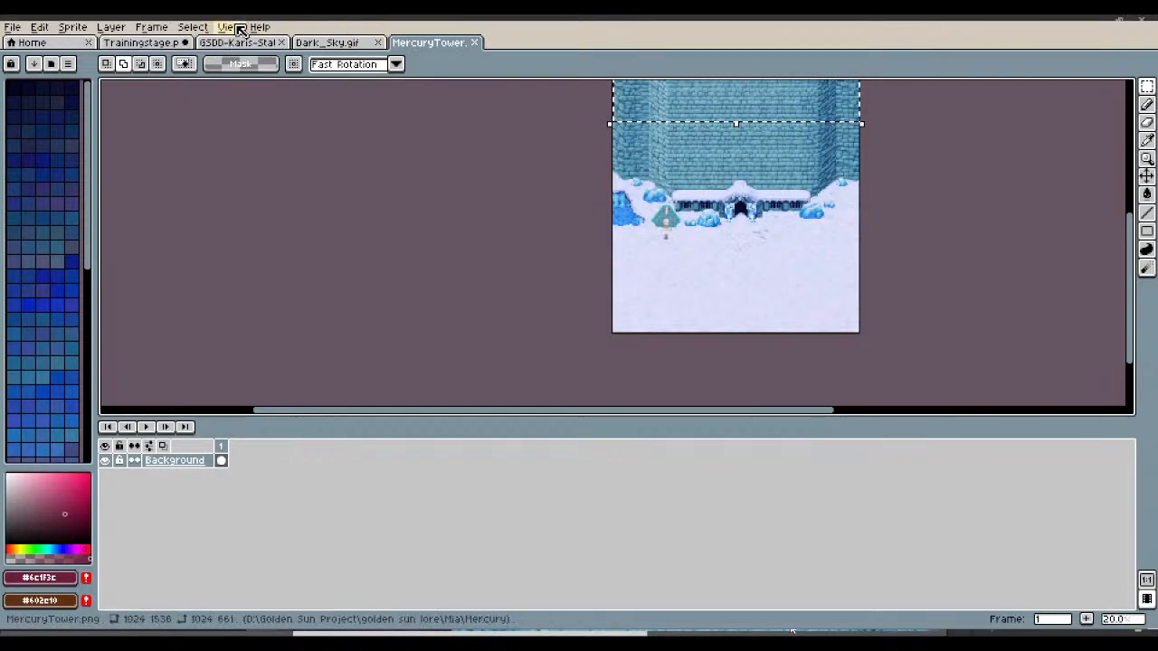
- Create a new transparent RGBA sprite 1920 px wide and 1080 px high
{"action": "left_click", "coordinate": [12, 27]}
{"action": "left_click", "coordinate": [26, 42]}
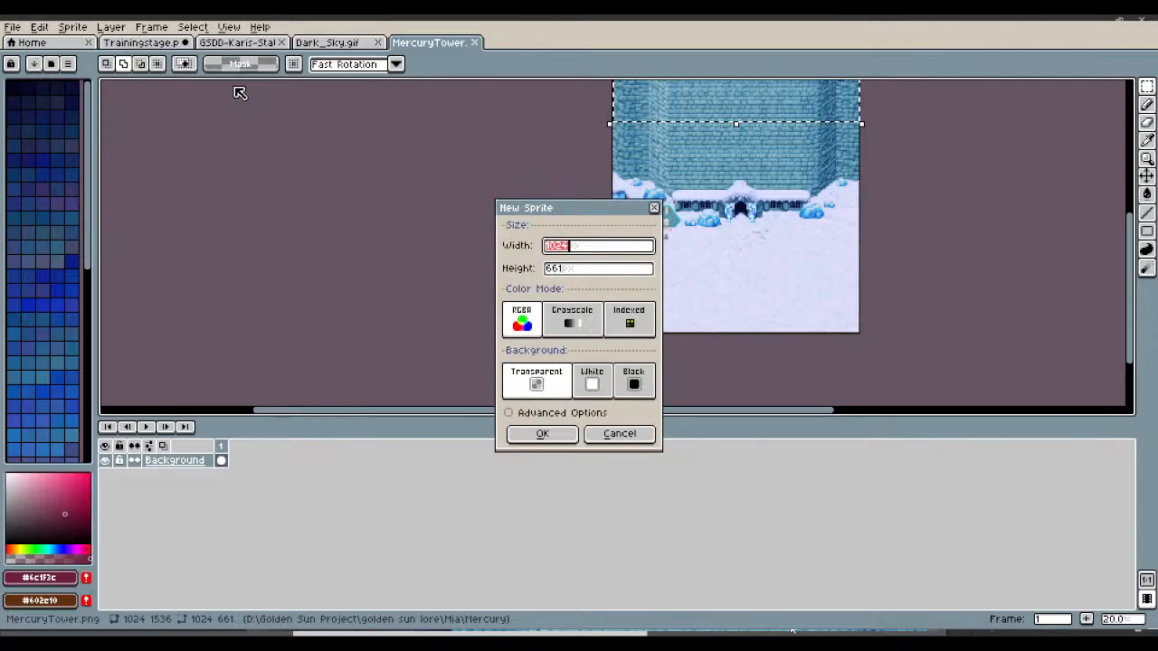
{"action": "type", "text": "1920"}
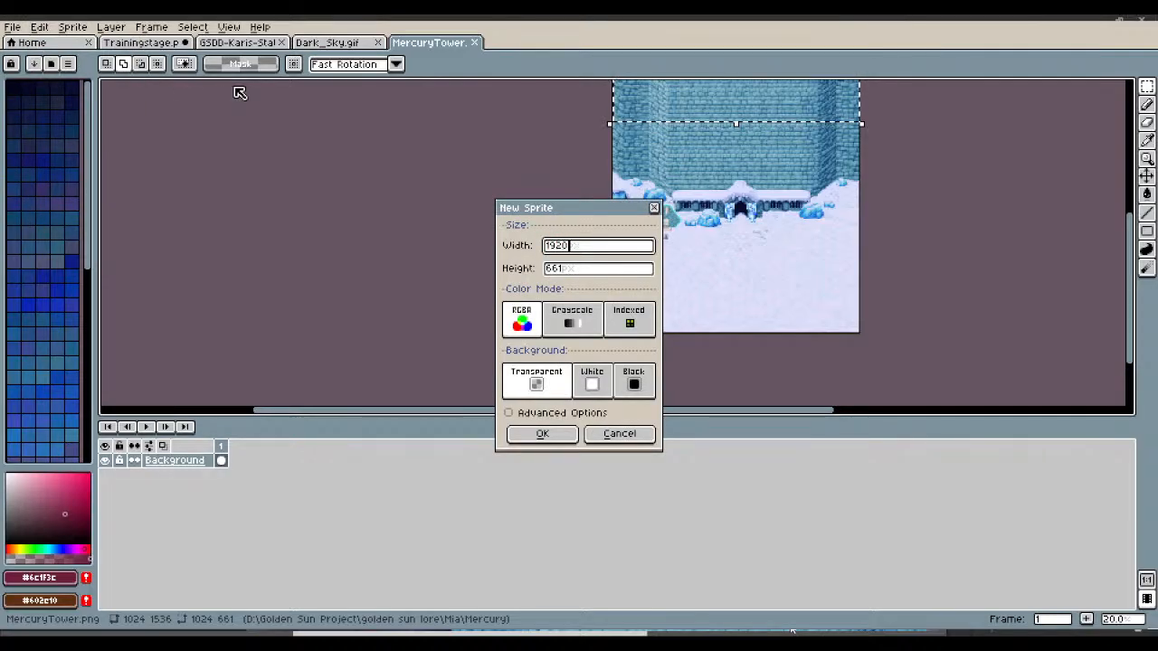
{"action": "left_click", "coordinate": [582, 274]}
{"action": "key", "text": "BackSpace"}
{"action": "key", "text": "BackSpace"}
{"action": "key", "text": "BackSpace"}
{"action": "type", "text": "1080"}
{"action": "key", "text": "Return"}
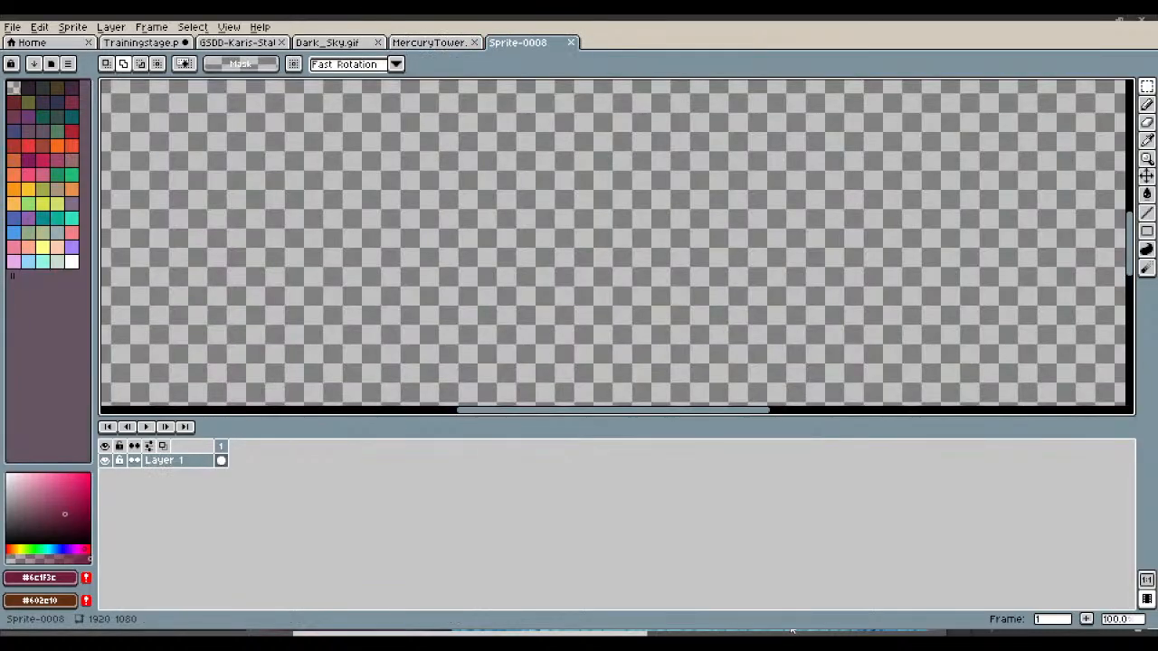
- Copy the sky from Dark_Sky.gif into the blank 1920 × 1080 sprite and stretch it to about 1976 × 1250 px, covering the canvas
{"action": "left_click", "coordinate": [323, 46]}
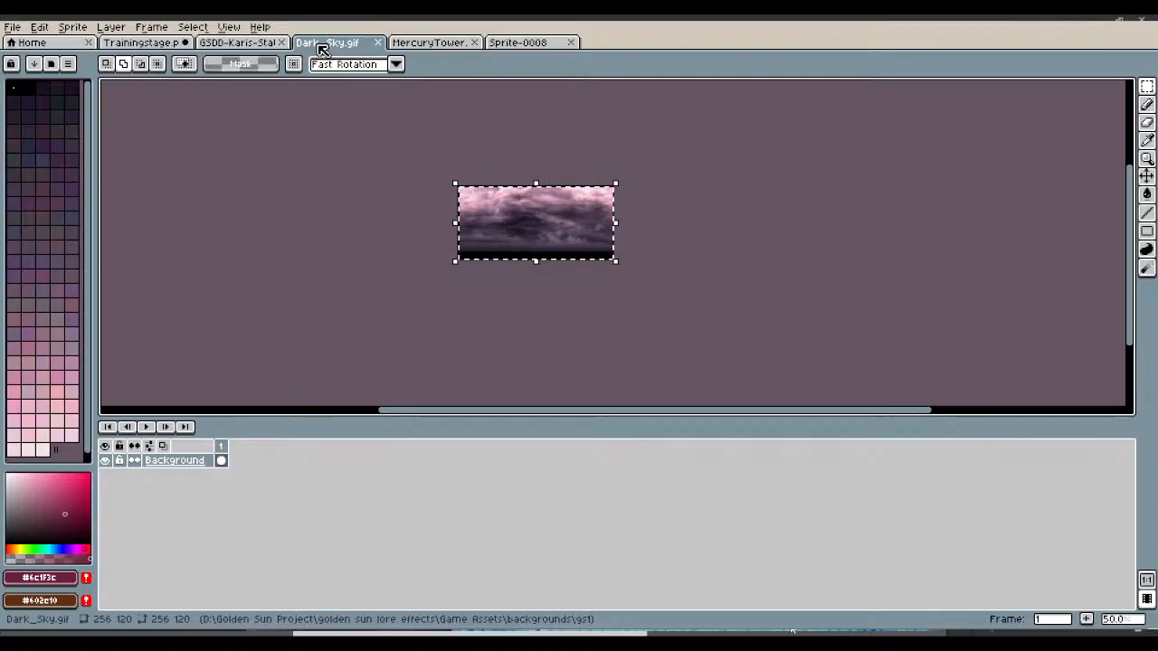
{"action": "left_click", "coordinate": [521, 49]}
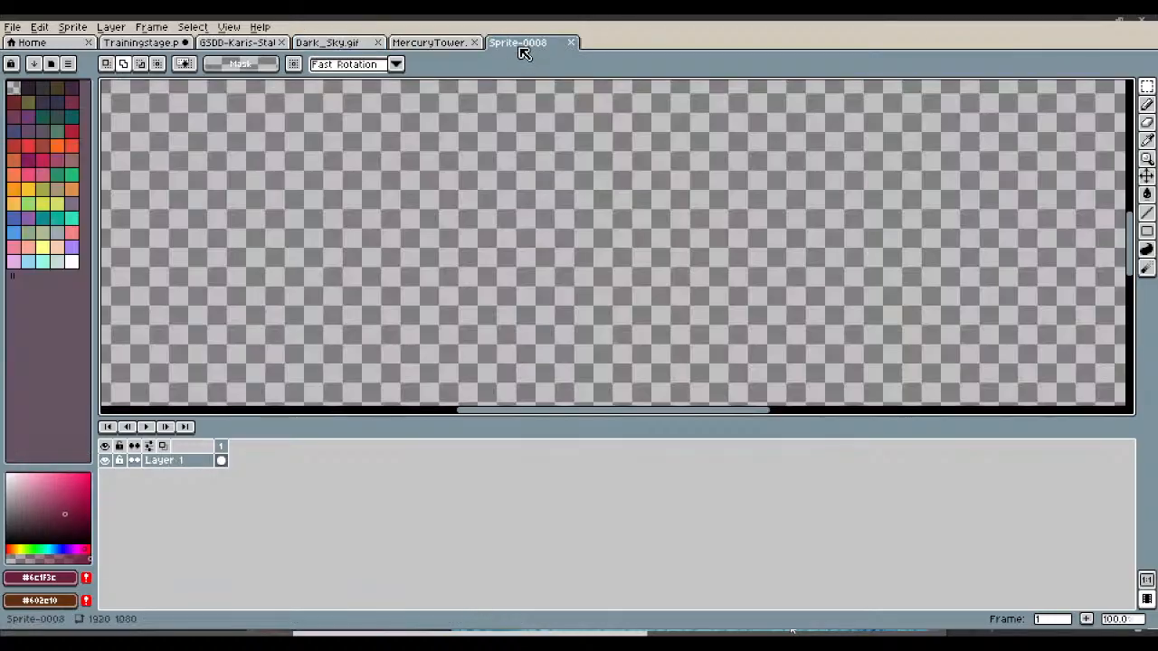
{"action": "scroll", "coordinate": [547, 211], "scroll_direction": "down", "scroll_amount": 4}
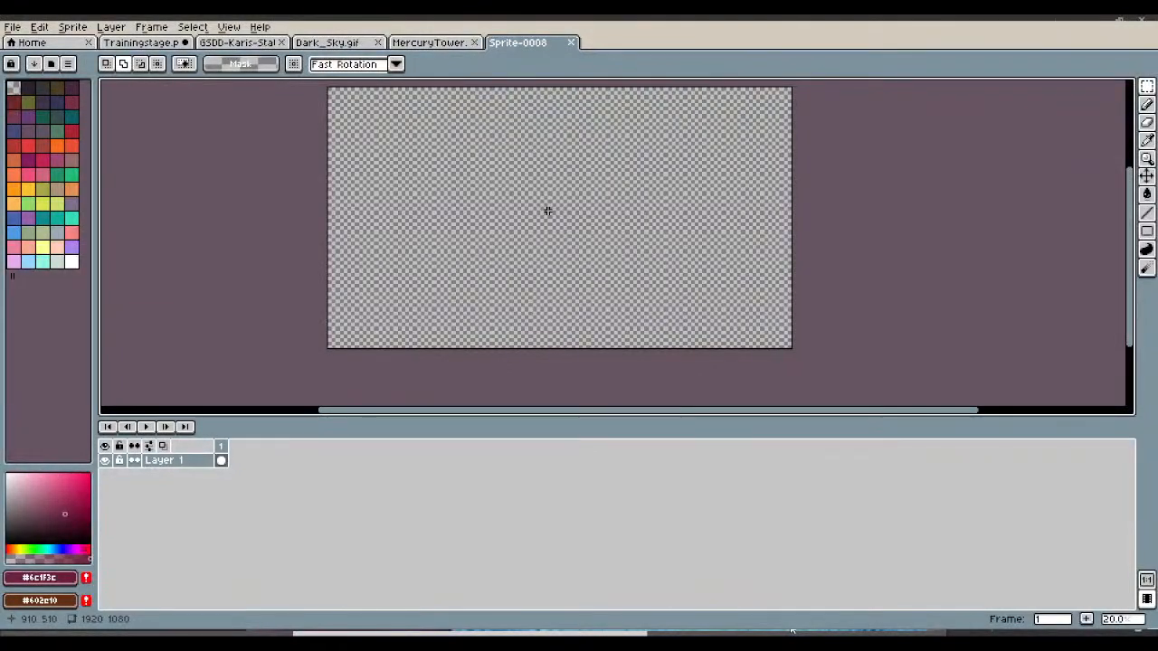
{"action": "key", "text": "ctrl+v"}
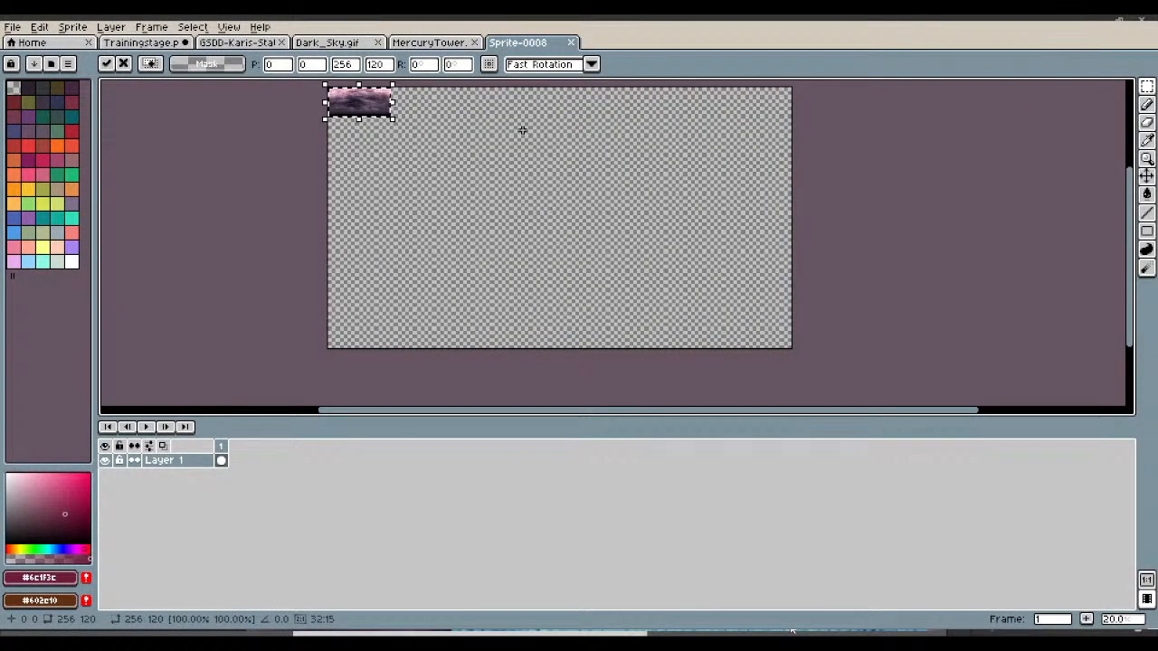
{"action": "left_click_drag", "start_coordinate": [388, 123], "coordinate": [808, 382]}
{"action": "left_click_drag", "start_coordinate": [802, 384], "coordinate": [809, 395]}
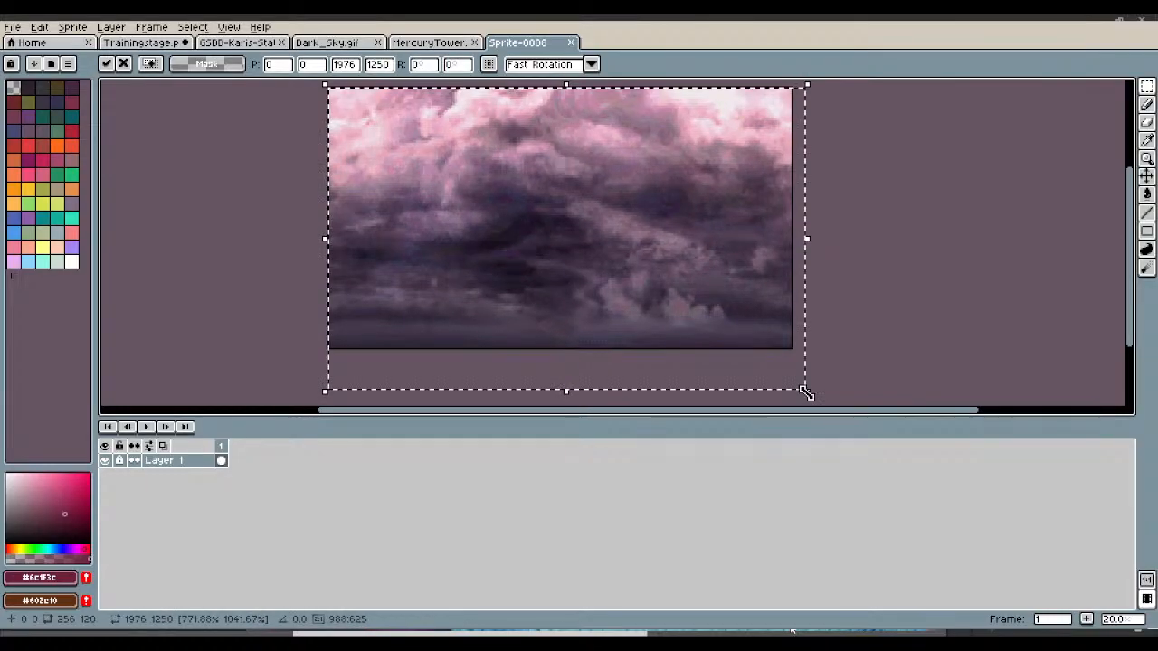
{"action": "key", "text": "Return"}
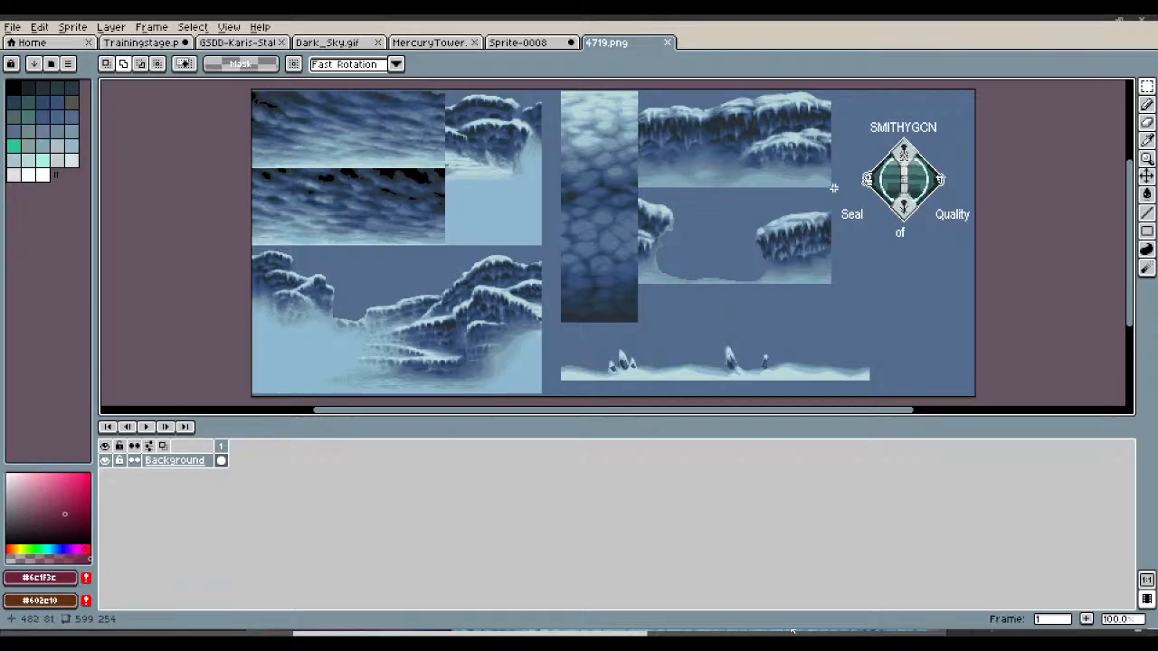
- Copy the full ice-cliff strip, about 163 × 82 px, from 4719.png into a new transparent 1920 × 1080 sprite
{"action": "left_click_drag", "start_coordinate": [833, 188], "coordinate": [637, 90]}
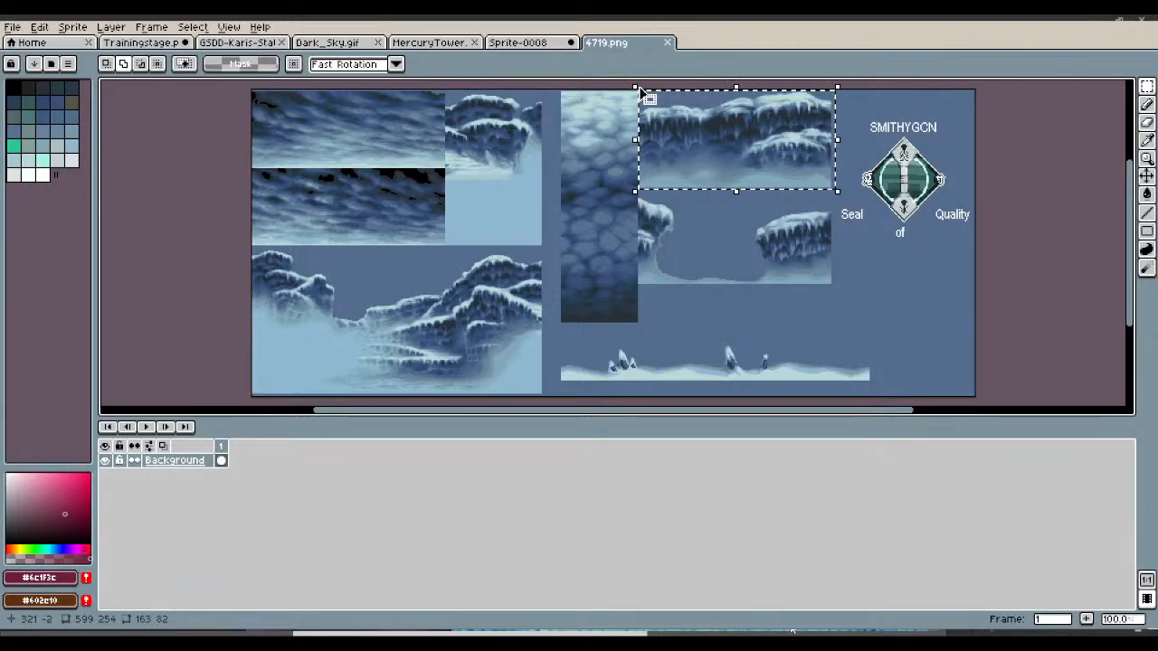
{"action": "left_click", "coordinate": [14, 30]}
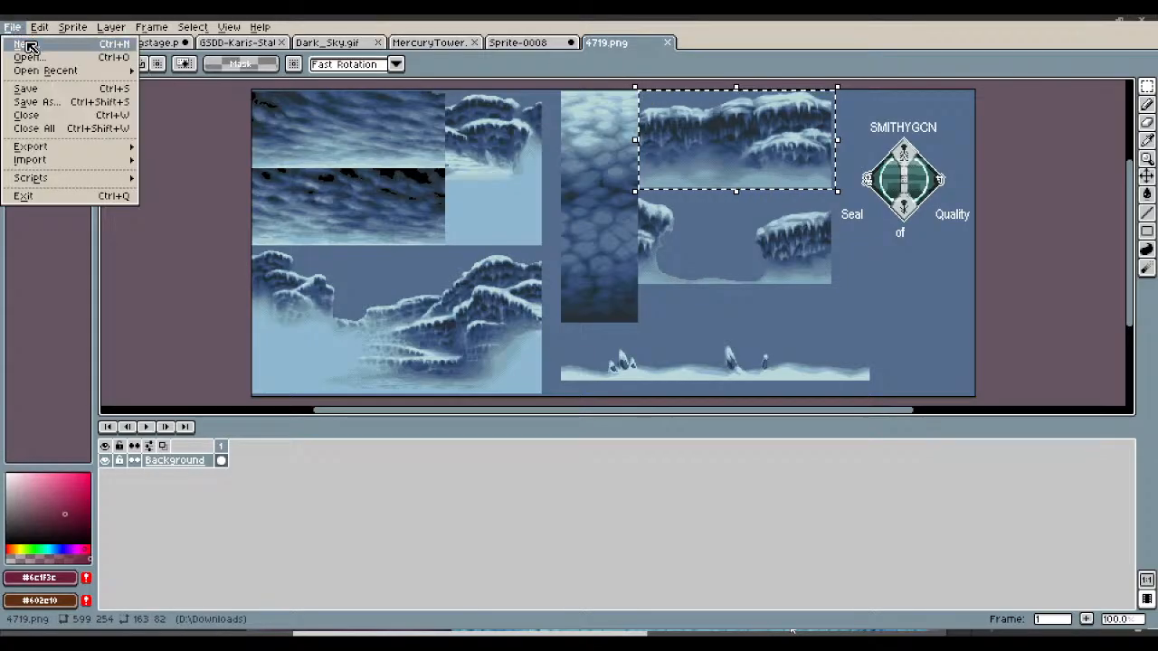
{"action": "left_click", "coordinate": [27, 43]}
{"action": "type", "text": "1920"}
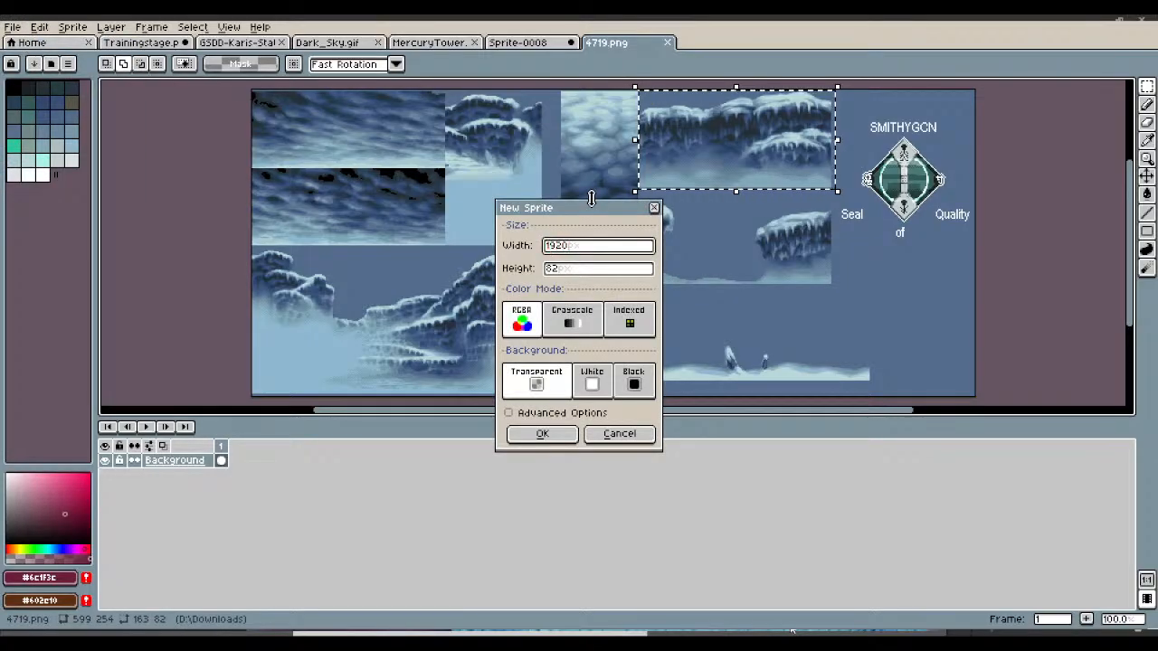
{"action": "key", "text": "Tab"}
{"action": "type", "text": "1080"}
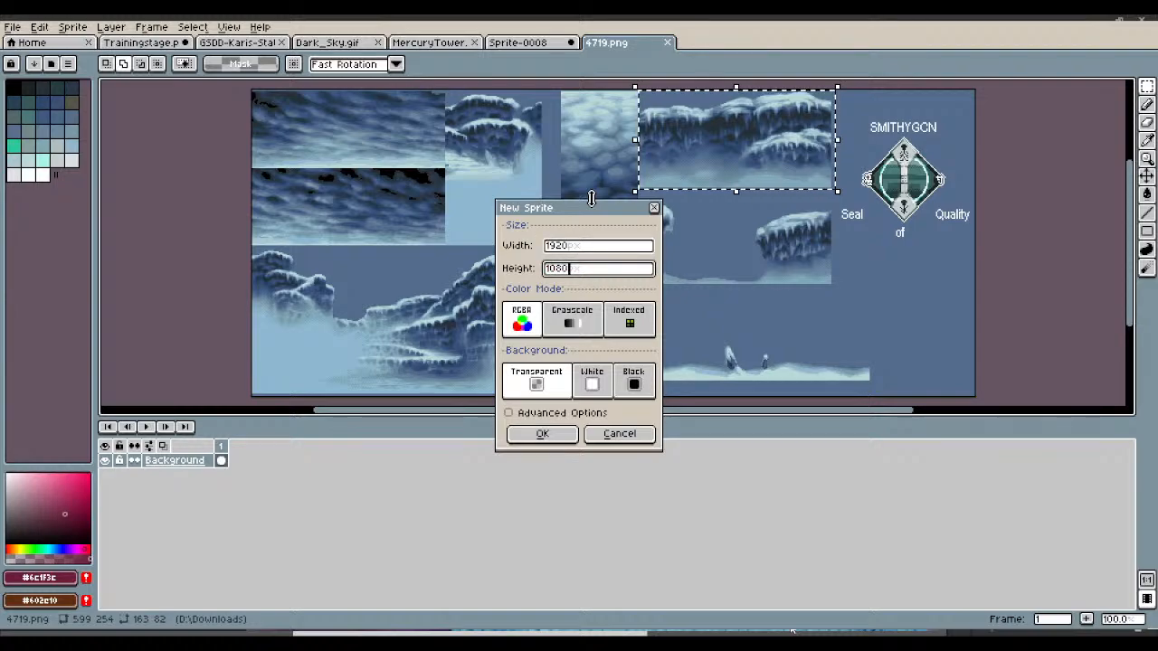
{"action": "key", "text": "Return"}
{"action": "key", "text": "ctrl+v"}
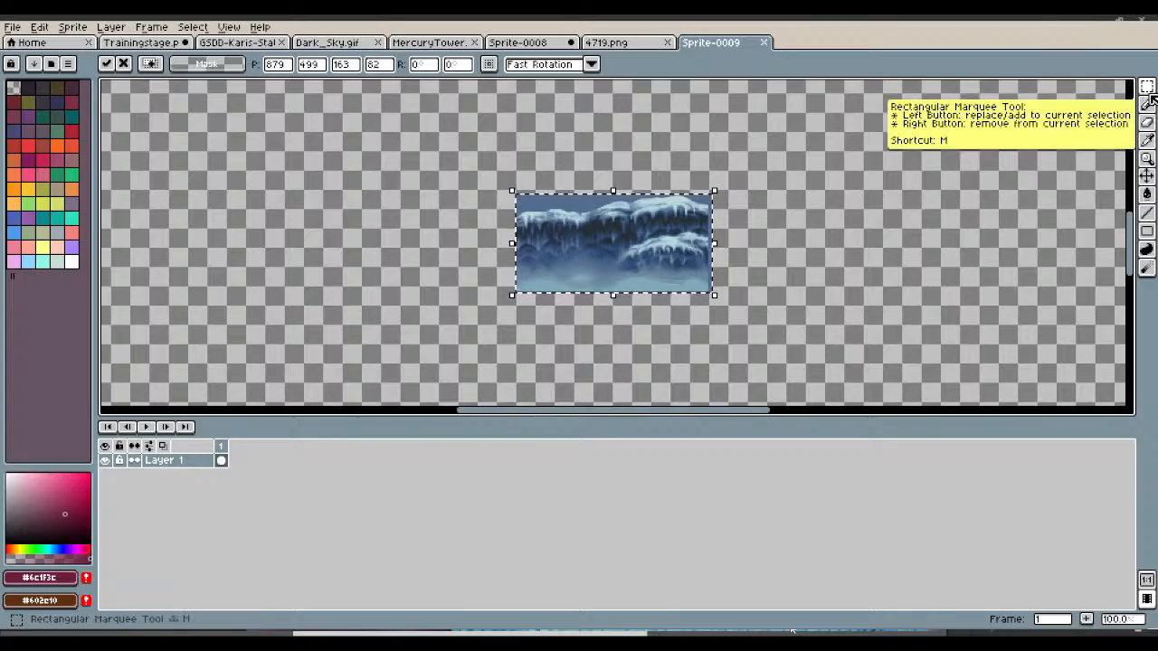
{"action": "mouse_move", "coordinate": [1146, 86]}
{"action": "left_click", "coordinate": [645, 172]}
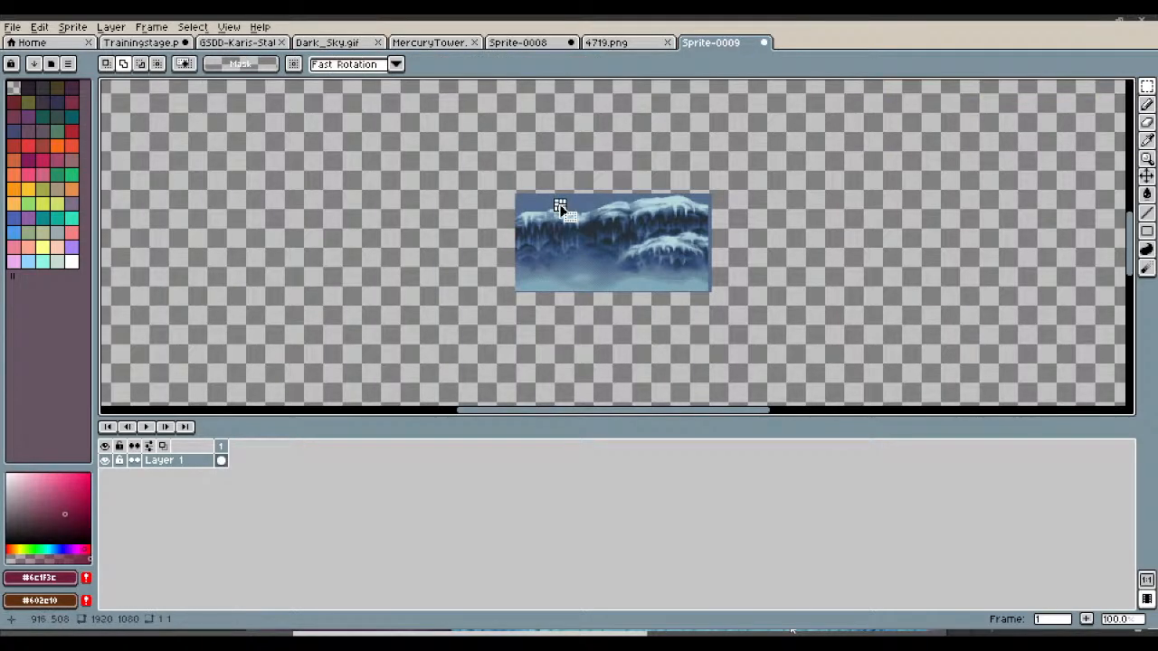
- Delete the flat blue background above the pasted ice cliffs using a contiguous Magic Wand selection with tolerance 1
{"action": "scroll", "coordinate": [561, 206], "scroll_direction": "up", "scroll_amount": 4}
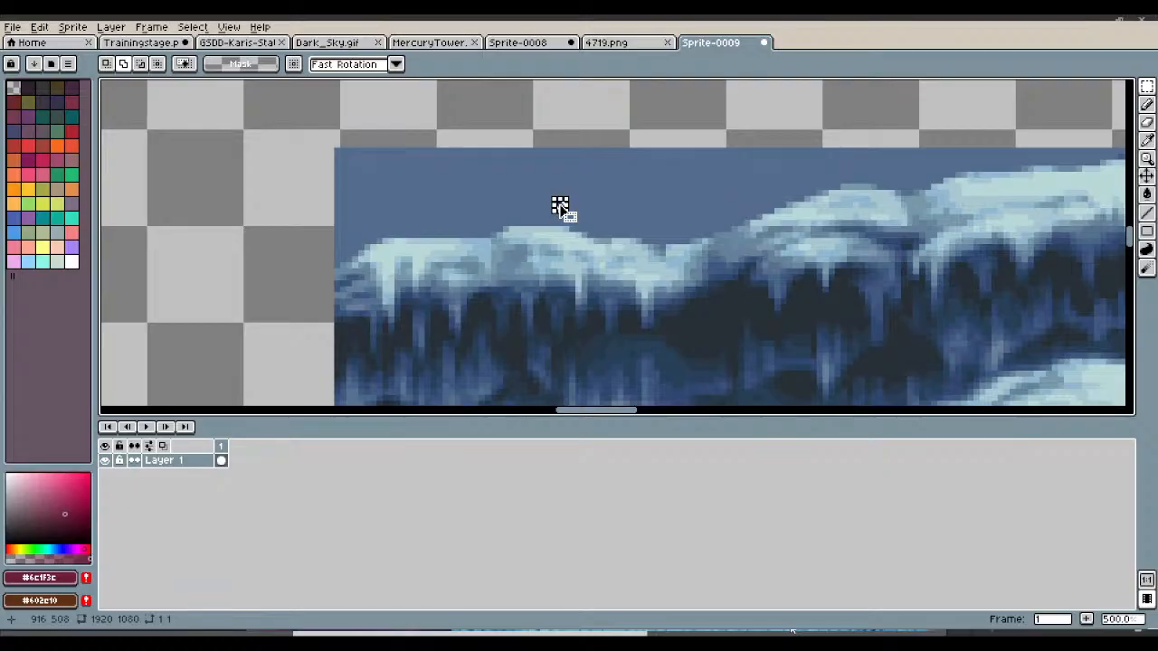
{"action": "key", "text": "ctrl+z"}
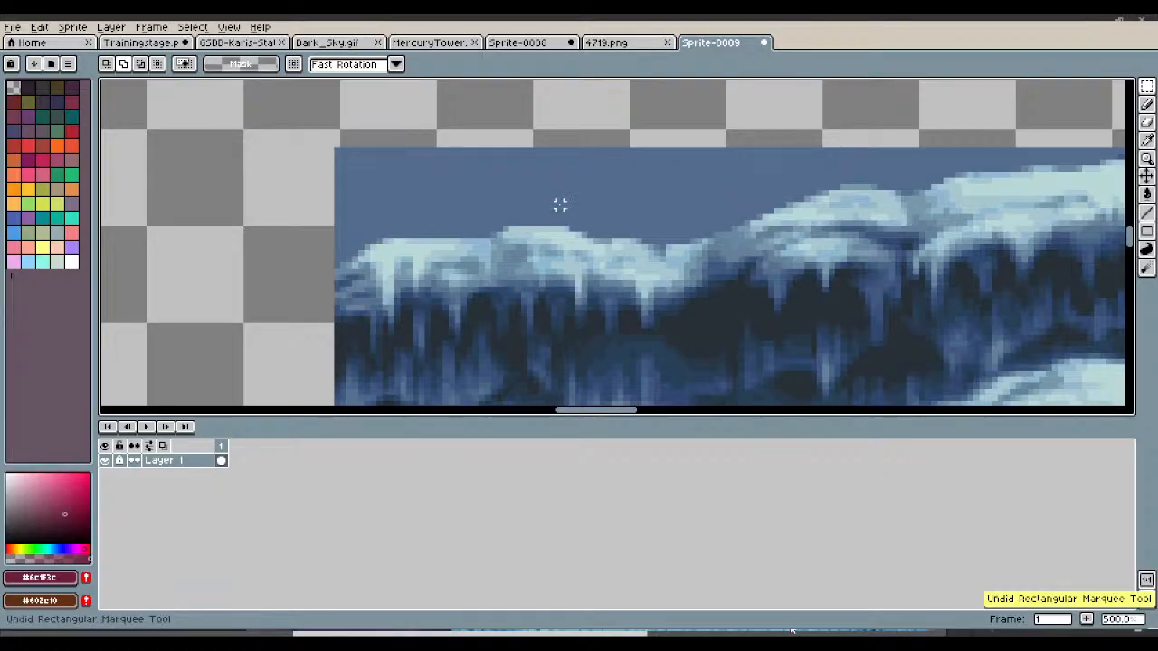
{"action": "key", "text": "w"}
{"action": "left_click", "coordinate": [653, 187]}
{"action": "key", "text": "Delete"}
{"action": "scroll", "coordinate": [652, 186], "scroll_direction": "down", "scroll_amount": 2}
{"action": "scroll", "coordinate": [651, 187], "scroll_direction": "down", "scroll_amount": 4}
{"action": "scroll", "coordinate": [535, 365], "scroll_direction": "up", "scroll_amount": 4}
{"action": "scroll", "coordinate": [507, 295], "scroll_direction": "down", "scroll_amount": 3}
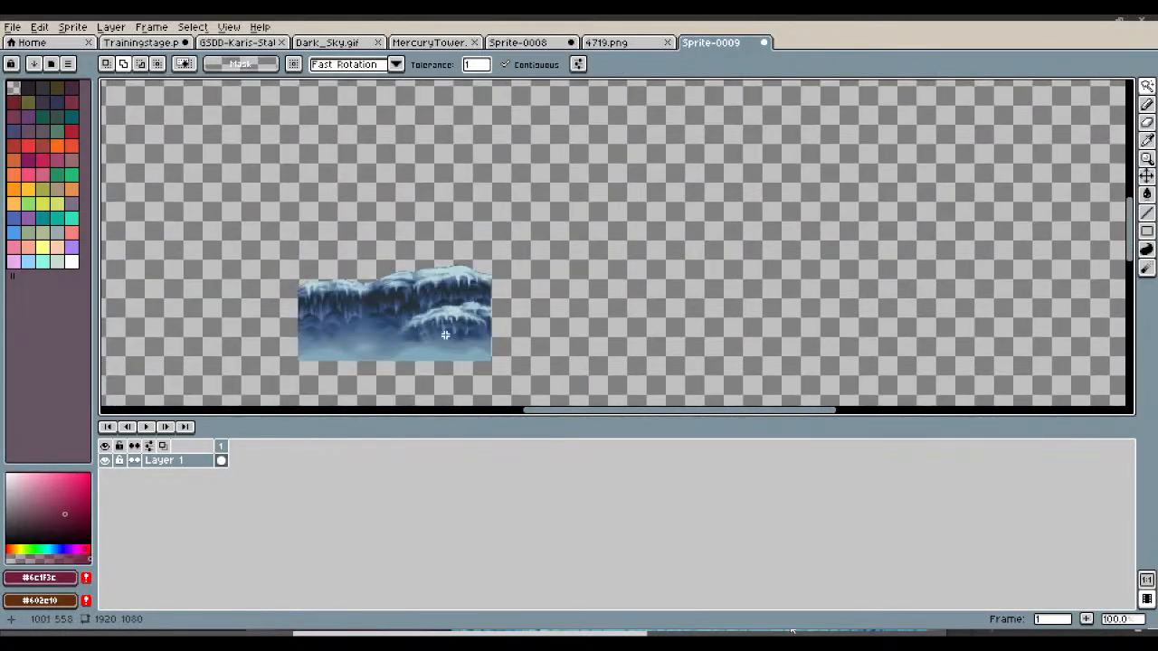
{"action": "scroll", "coordinate": [445, 335], "scroll_direction": "up", "scroll_amount": 2}
{"action": "scroll", "coordinate": [445, 335], "scroll_direction": "down", "scroll_amount": 2}
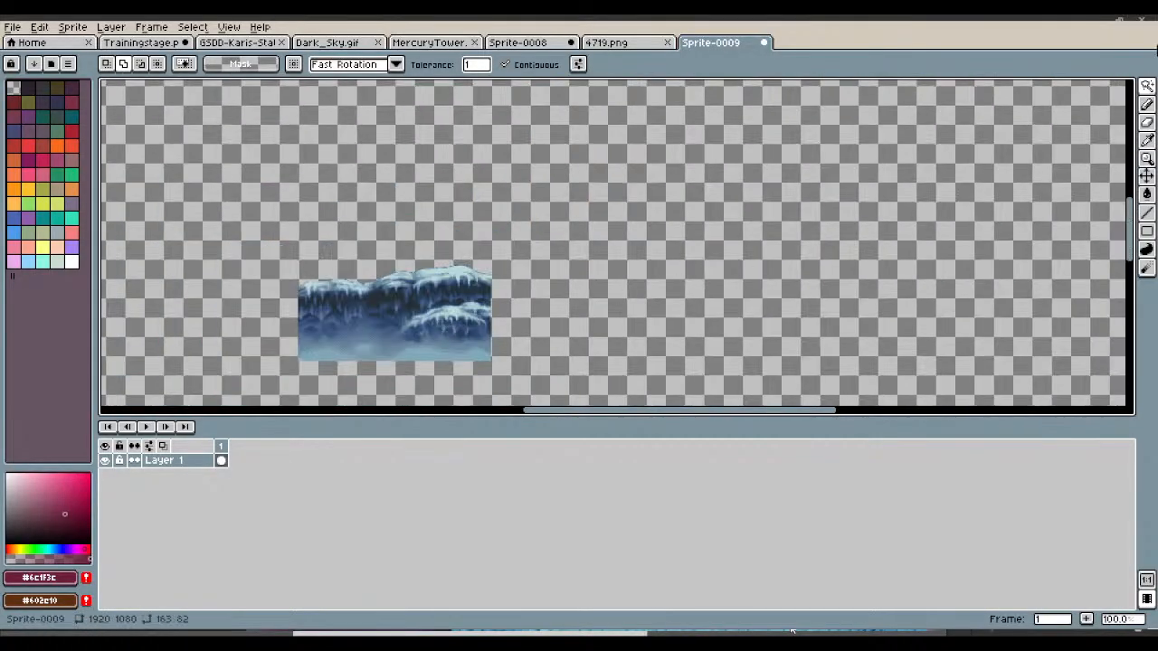
- Copy the cut-out ice cliffs with a selection of about 303 × 124 px and paste them on a new layer above the sky in Sprite-0008
{"action": "left_click", "coordinate": [1146, 86]}
{"action": "left_click", "coordinate": [1056, 90]}
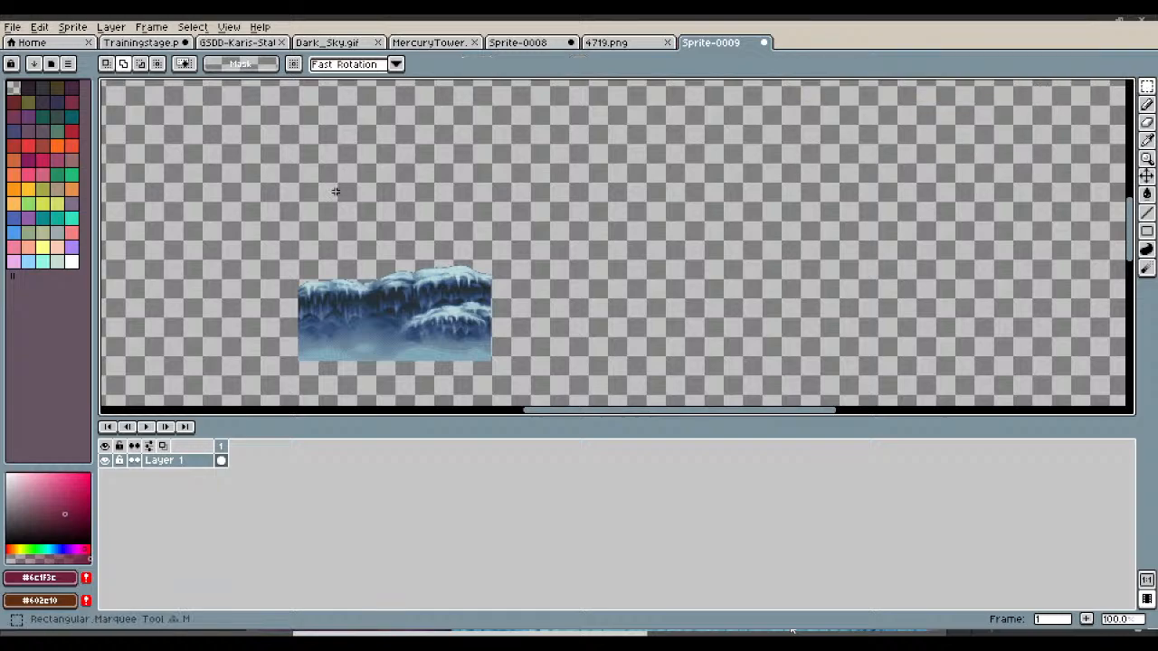
{"action": "left_click_drag", "start_coordinate": [245, 242], "coordinate": [612, 367]}
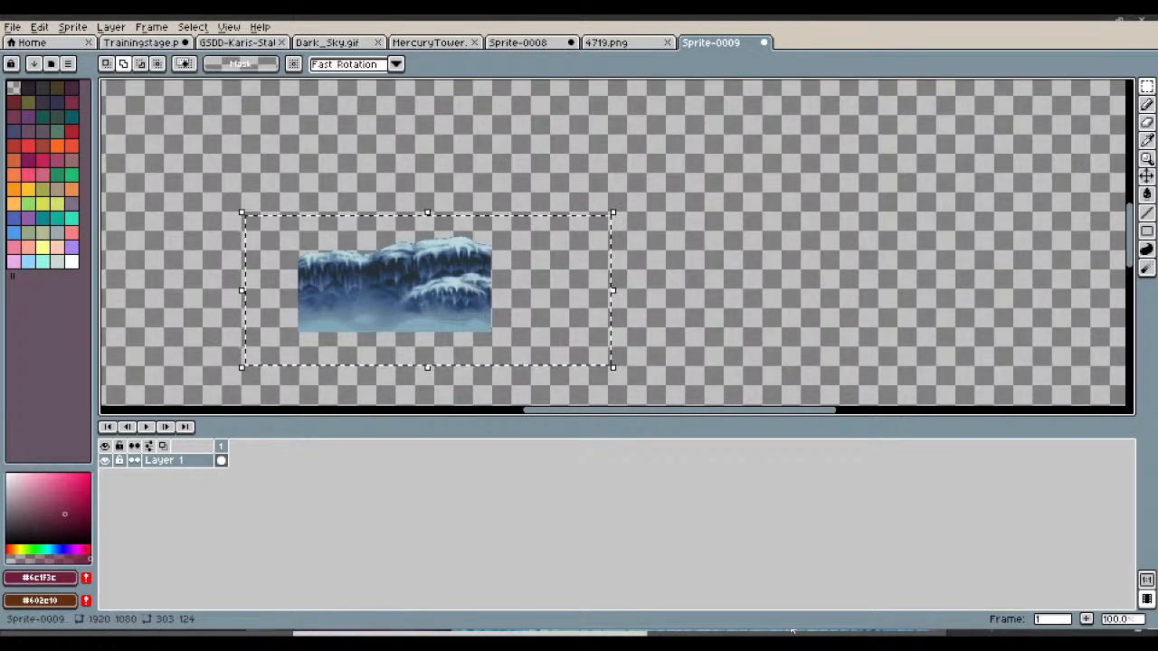
{"action": "left_click", "coordinate": [523, 44]}
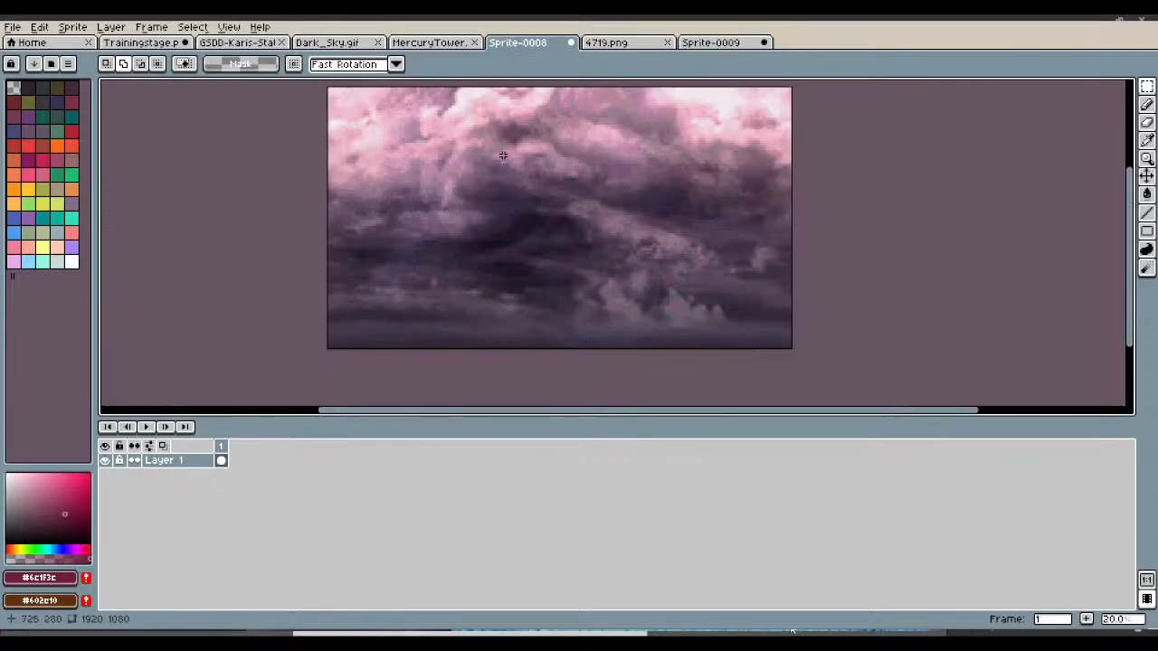
{"action": "right_click", "coordinate": [181, 464]}
{"action": "mouse_move", "coordinate": [220, 488]}
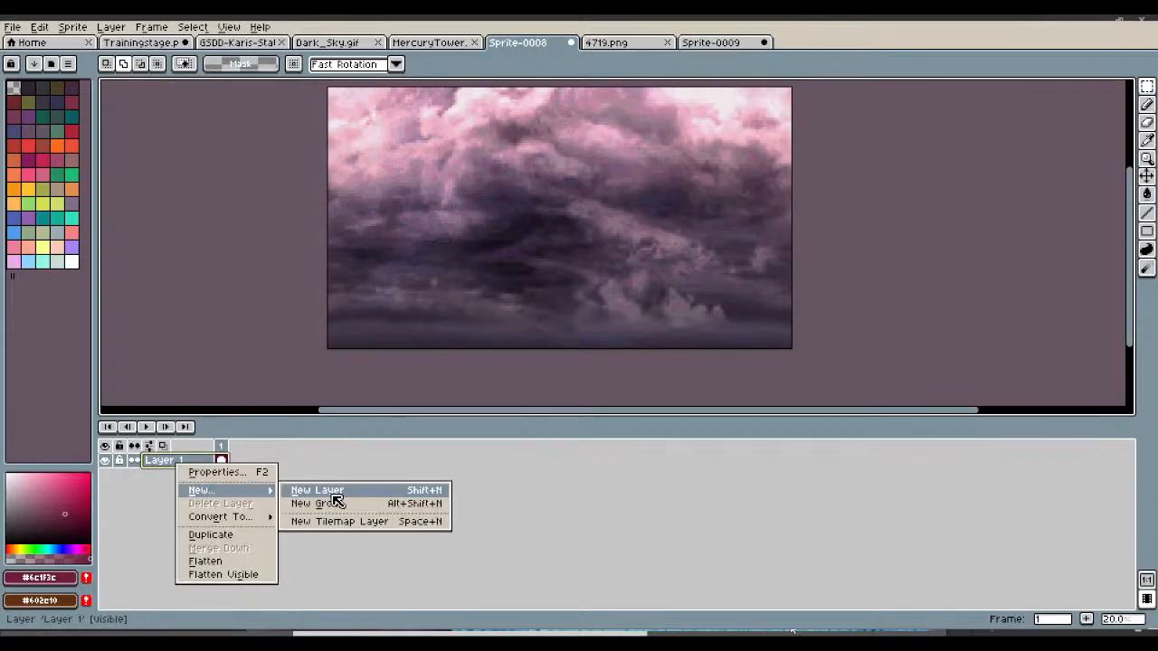
{"action": "left_click", "coordinate": [330, 487]}
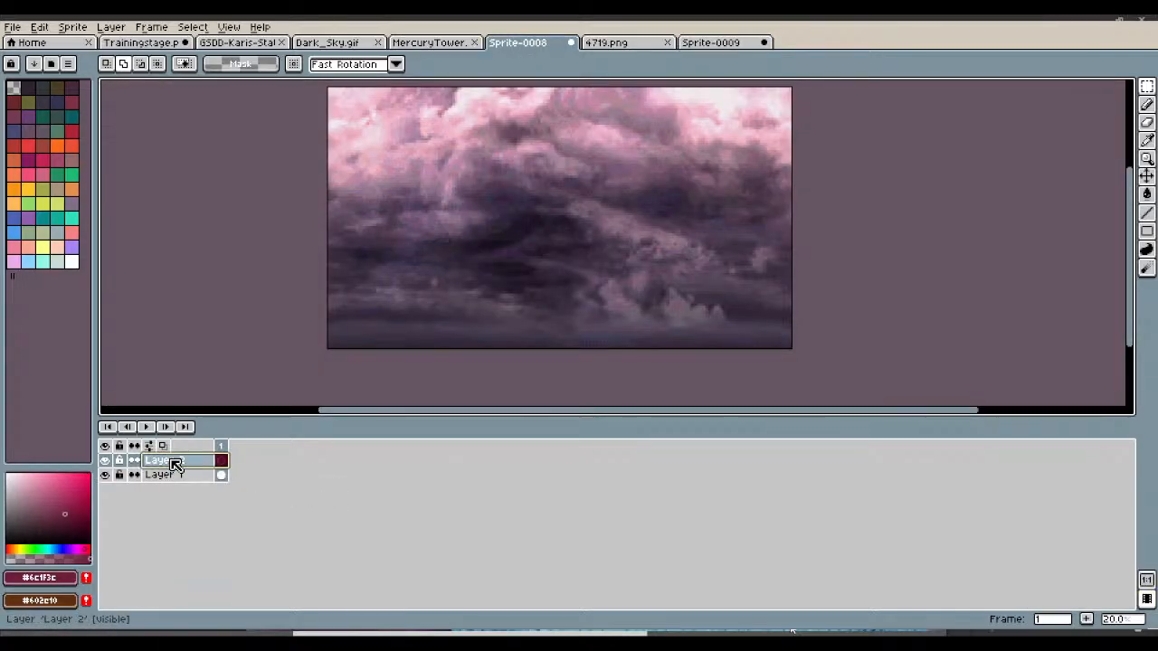
{"action": "key", "text": "ctrl+v"}
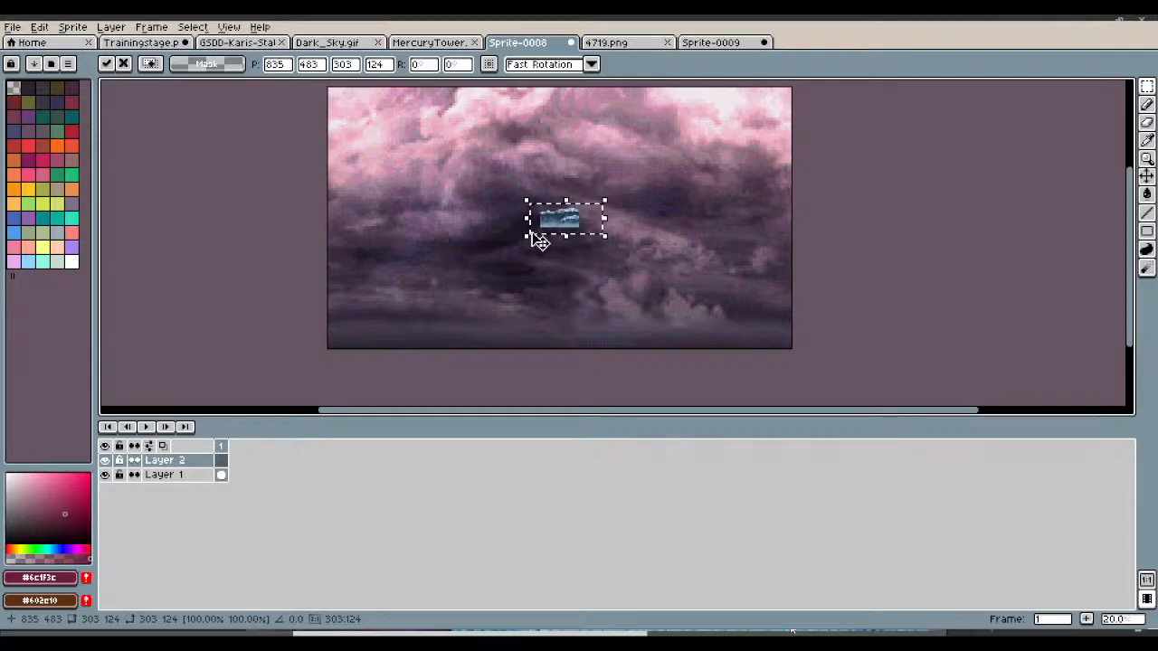
- Enlarge the pasted ice cliffs to about 3170 × 938 px, spreading them across the lower part of the sky
{"action": "scroll", "coordinate": [524, 242], "scroll_direction": "up", "scroll_amount": 3}
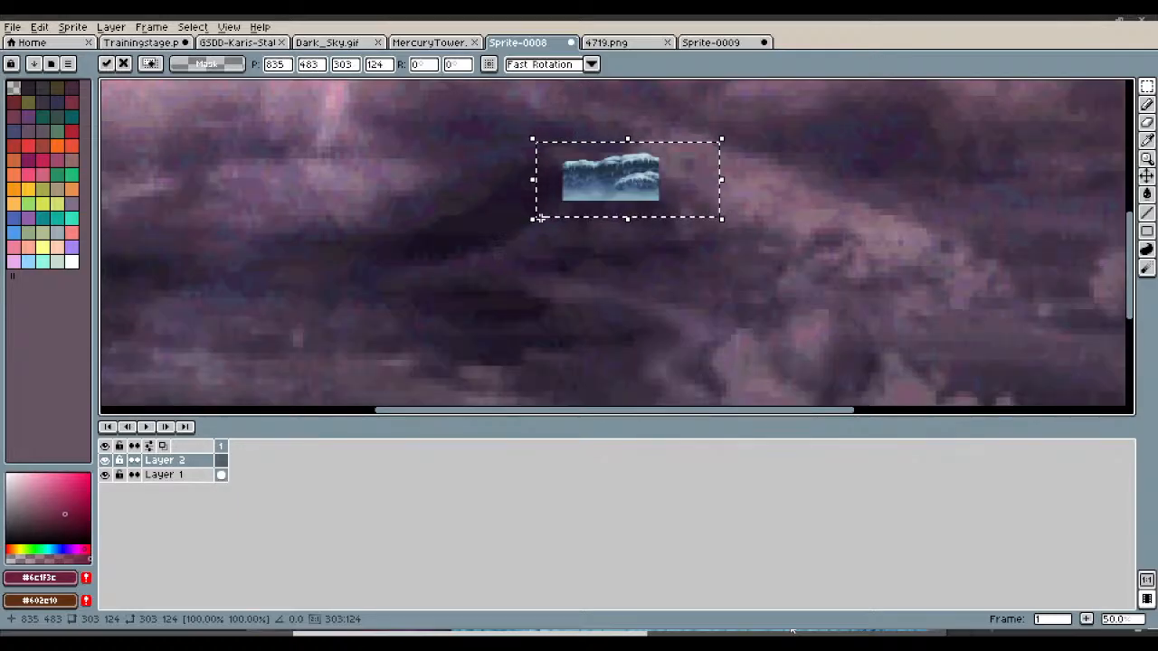
{"action": "left_click_drag", "start_coordinate": [528, 220], "coordinate": [378, 237]}
{"action": "scroll", "coordinate": [573, 227], "scroll_direction": "down", "scroll_amount": 3}
{"action": "left_click_drag", "start_coordinate": [633, 221], "coordinate": [744, 252]}
{"action": "left_click_drag", "start_coordinate": [590, 243], "coordinate": [593, 310]}
{"action": "left_click_drag", "start_coordinate": [467, 248], "coordinate": [286, 248]}
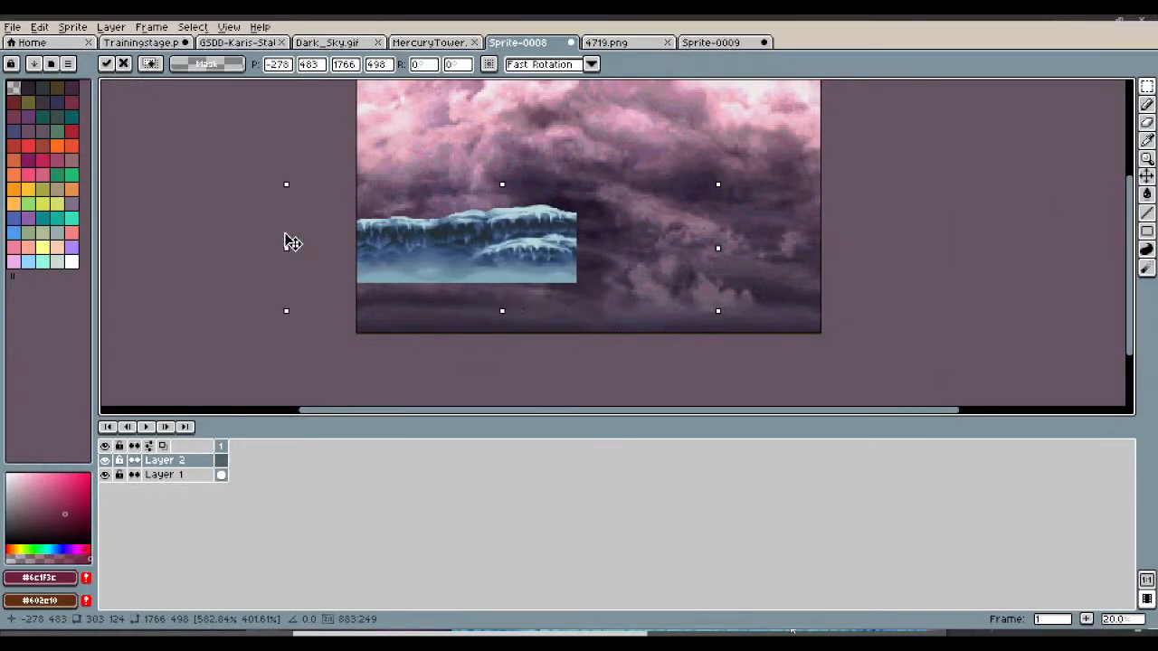
{"action": "left_click_drag", "start_coordinate": [719, 305], "coordinate": [928, 388]}
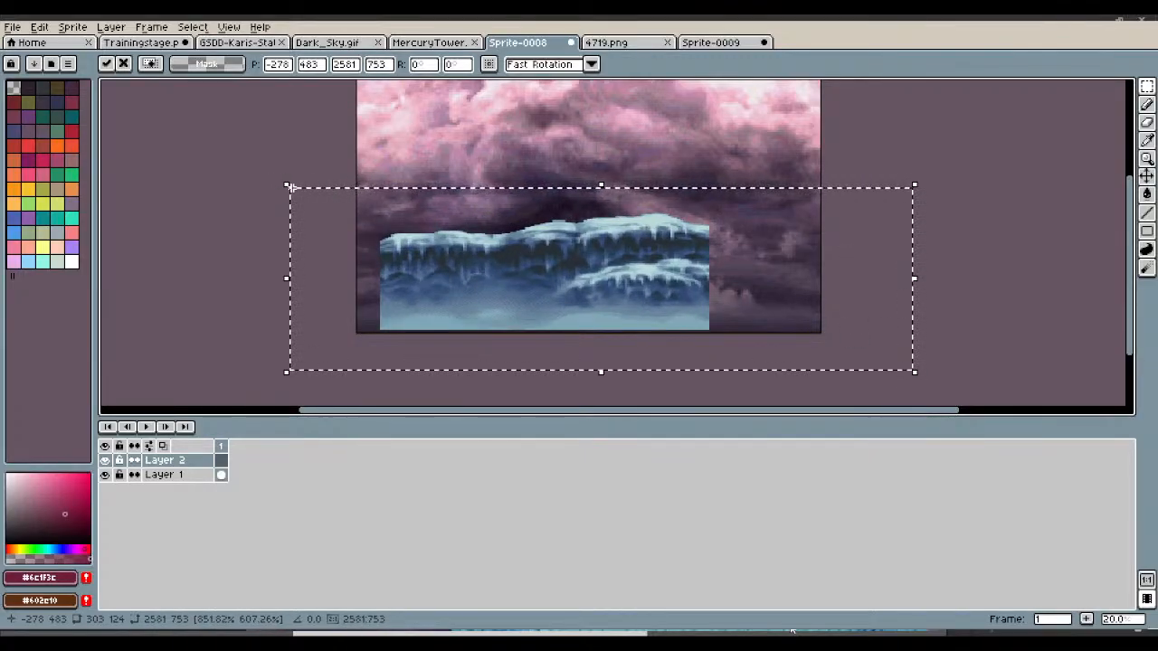
{"action": "left_click_drag", "start_coordinate": [287, 185], "coordinate": [207, 140]}
{"action": "left_click_drag", "start_coordinate": [914, 257], "coordinate": [977, 264]}
{"action": "left_click_drag", "start_coordinate": [706, 249], "coordinate": [708, 268]}
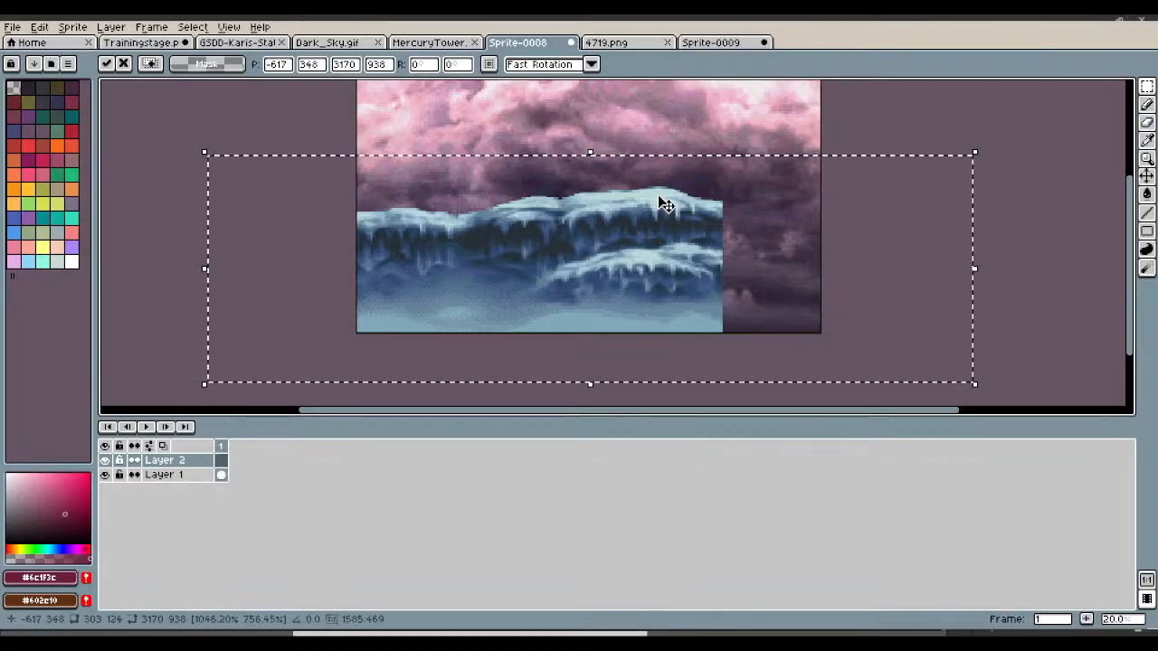
- Lower the enlarged cliffs to about X -607, Y 418 and drop the selection onto Layer 2
{"action": "left_click_drag", "start_coordinate": [665, 205], "coordinate": [667, 213]}
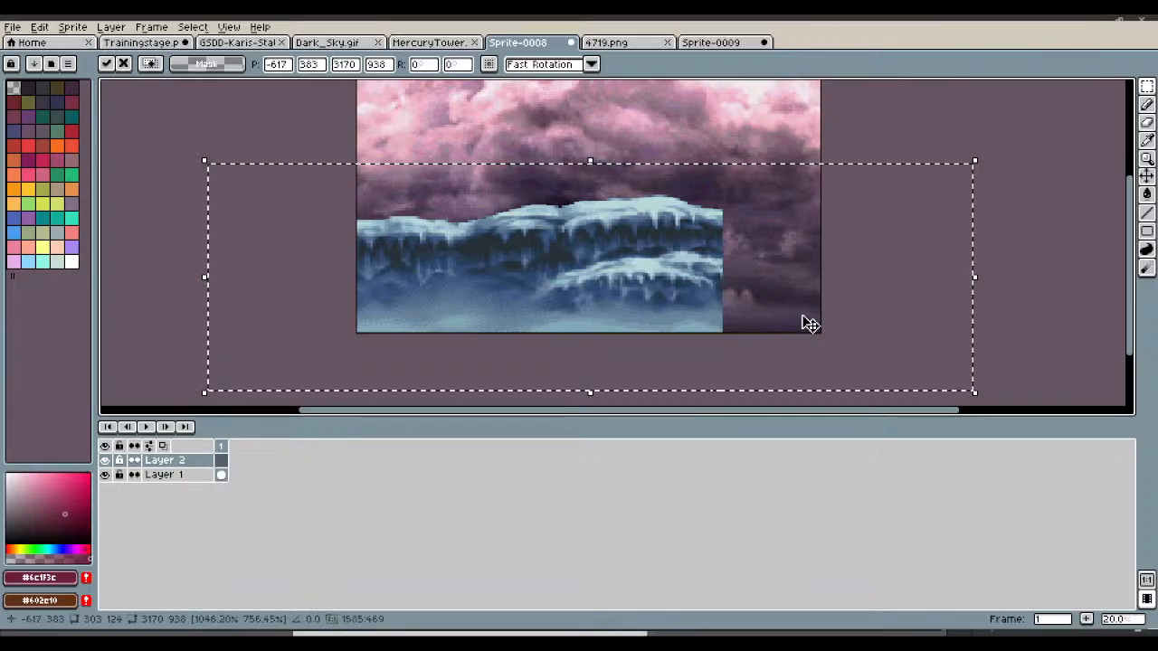
{"action": "left_click_drag", "start_coordinate": [714, 225], "coordinate": [716, 231]}
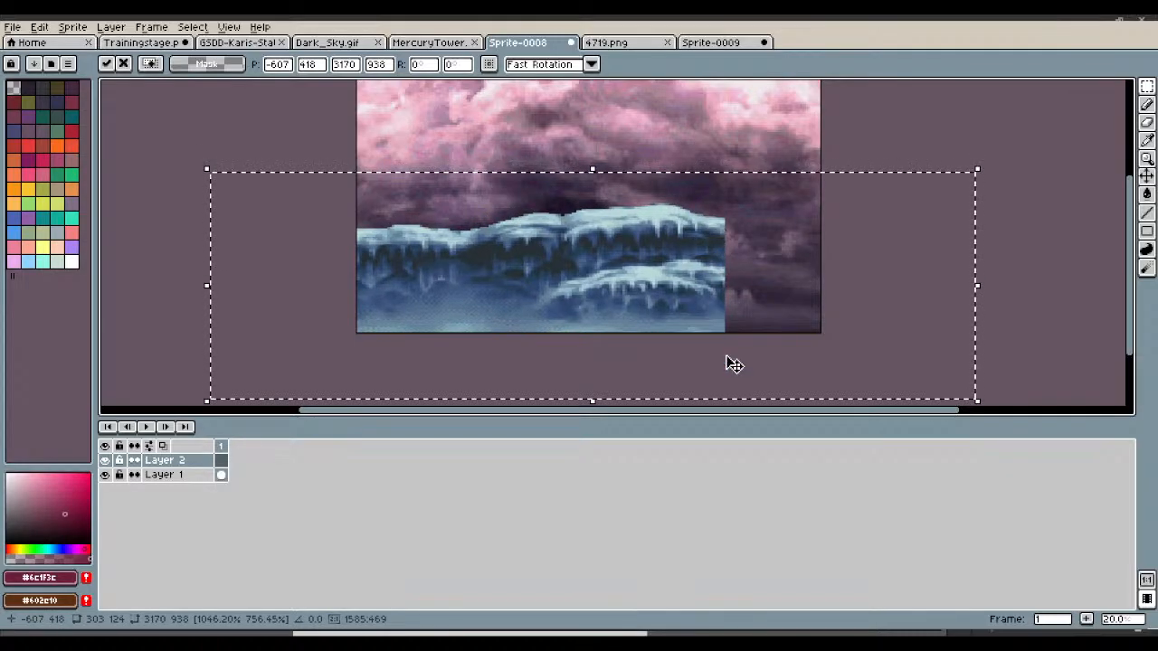
{"action": "scroll", "coordinate": [713, 306], "scroll_direction": "up", "scroll_amount": 2}
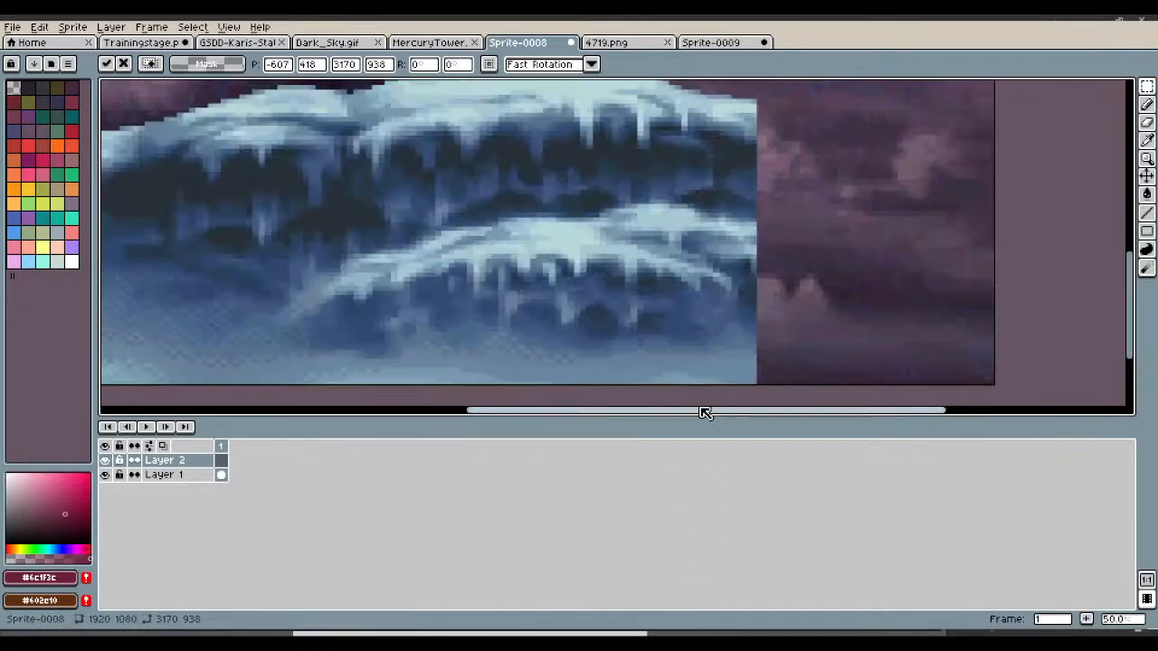
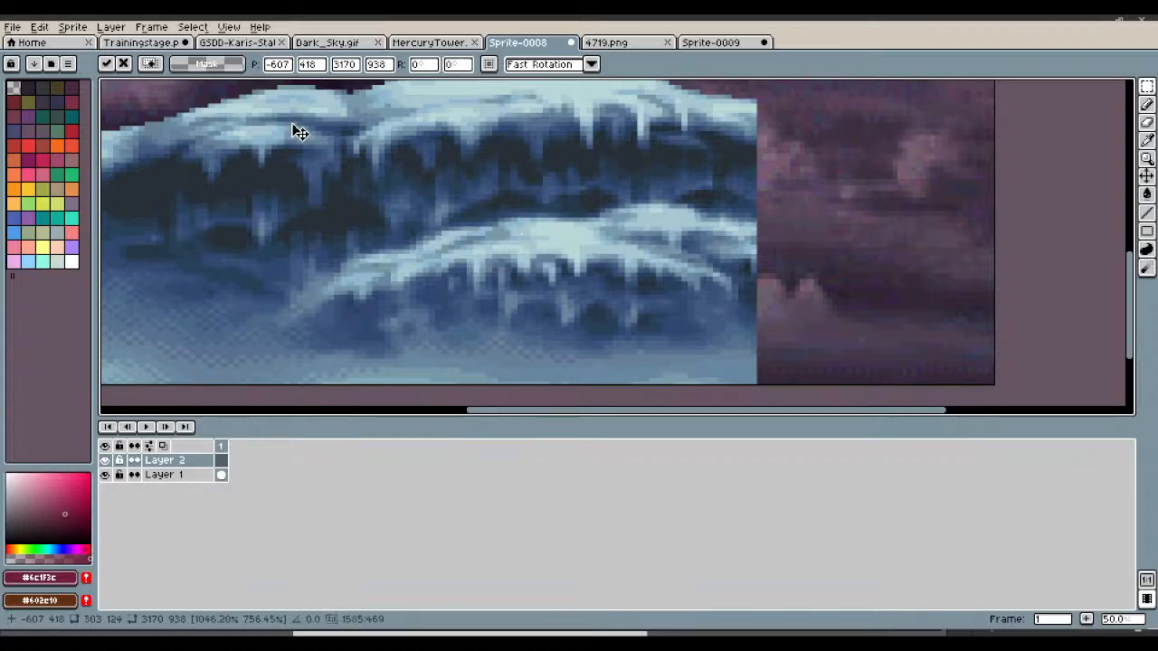
{"action": "scroll", "coordinate": [293, 130], "scroll_direction": "down", "scroll_amount": 2}
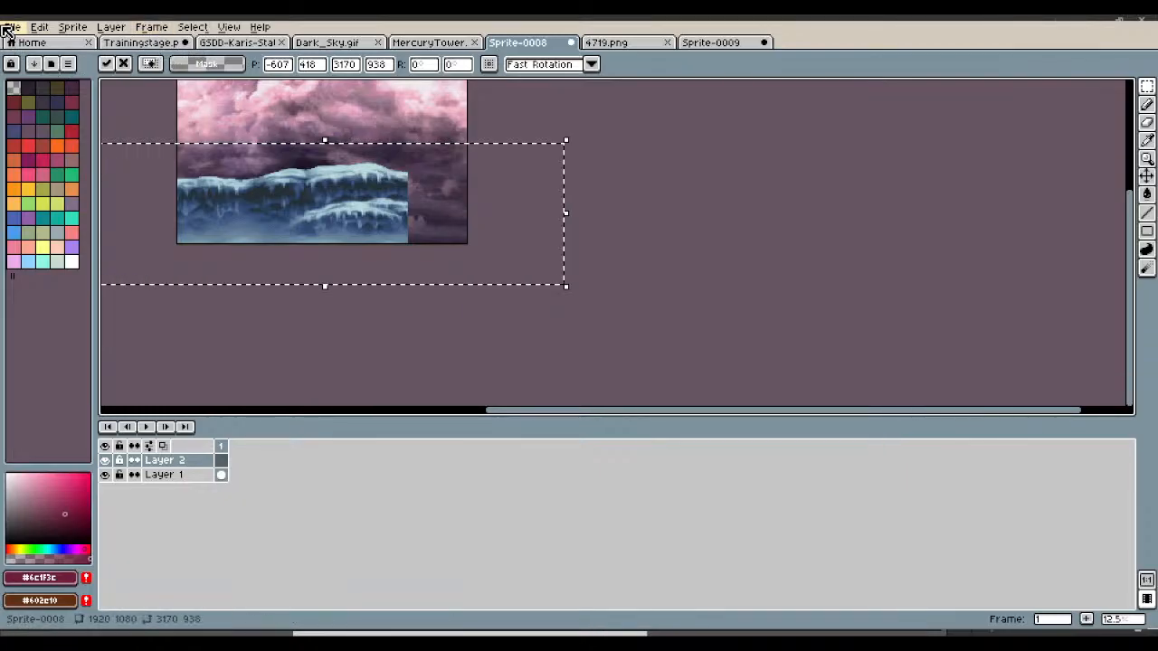
{"action": "key", "text": "ctrl+d"}
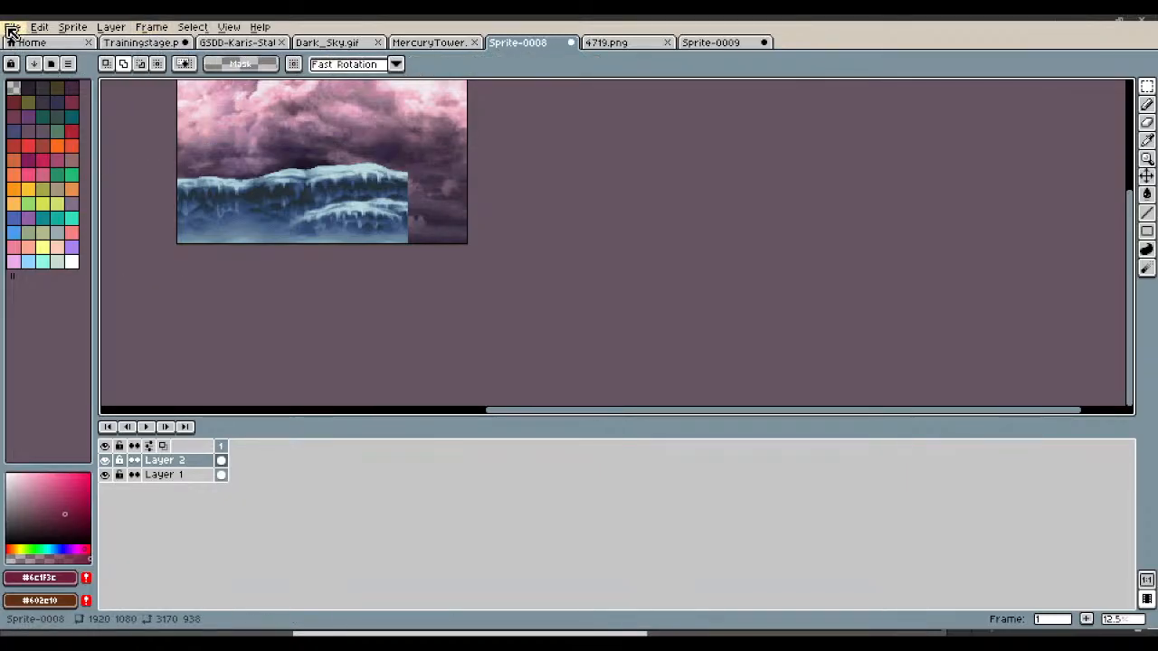
- Save the sky-and-cliffs composite as UpdatedCliff.png and close Sprite-0009 without saving it
{"action": "left_click", "coordinate": [12, 28]}
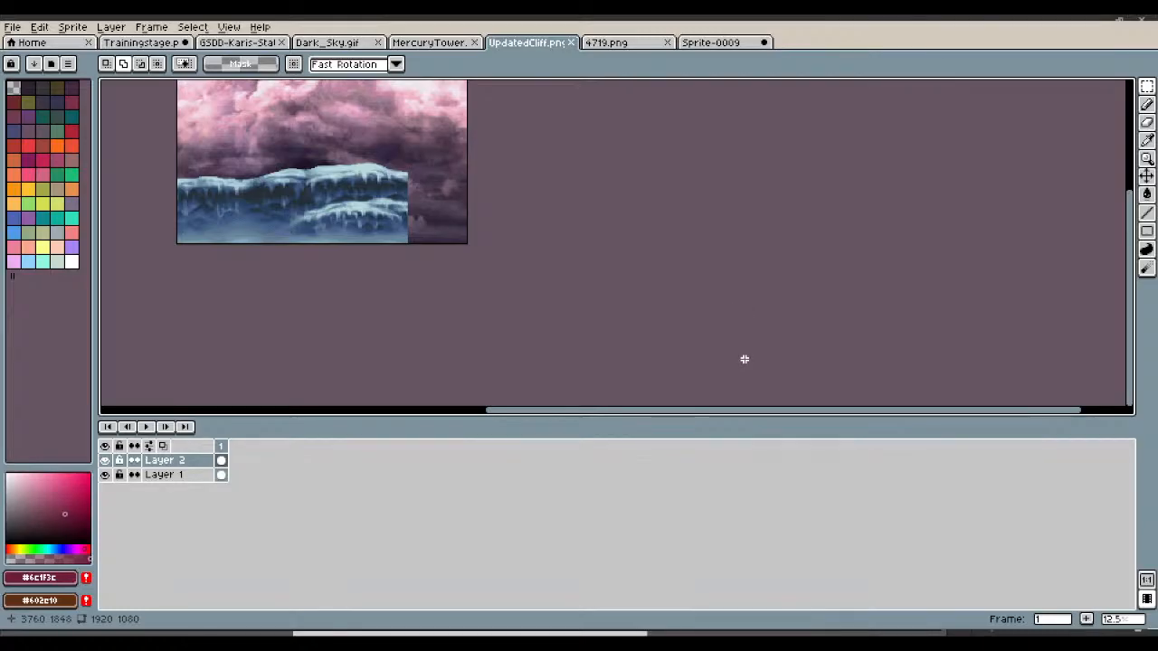
{"action": "left_click", "coordinate": [768, 46]}
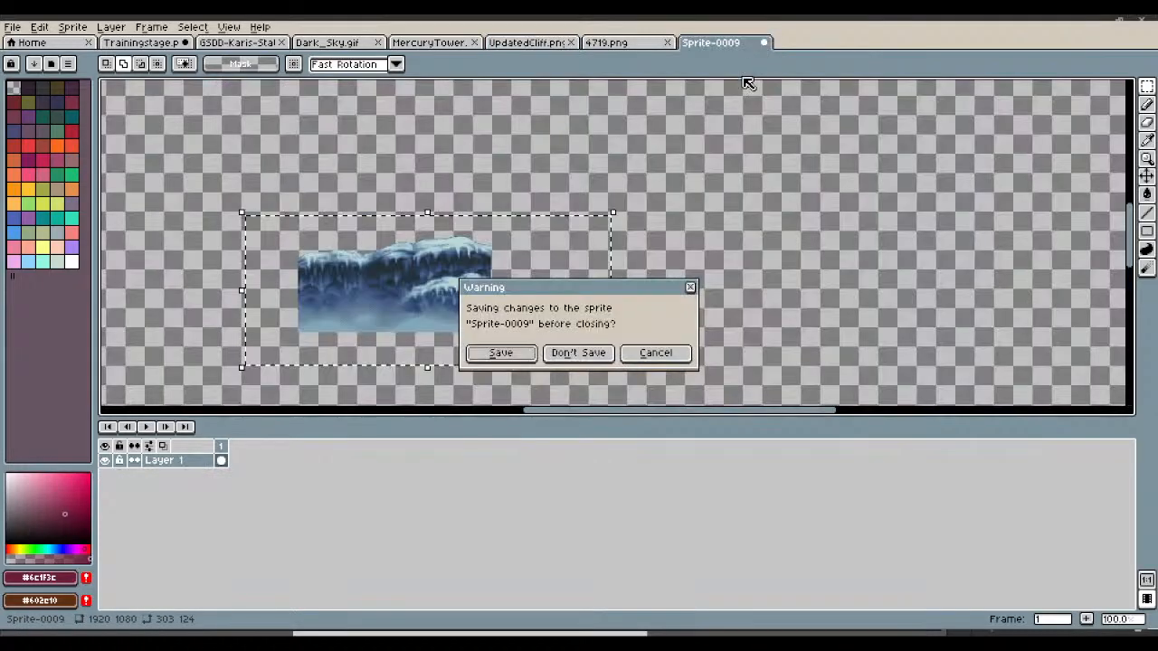
{"action": "left_click", "coordinate": [598, 352]}
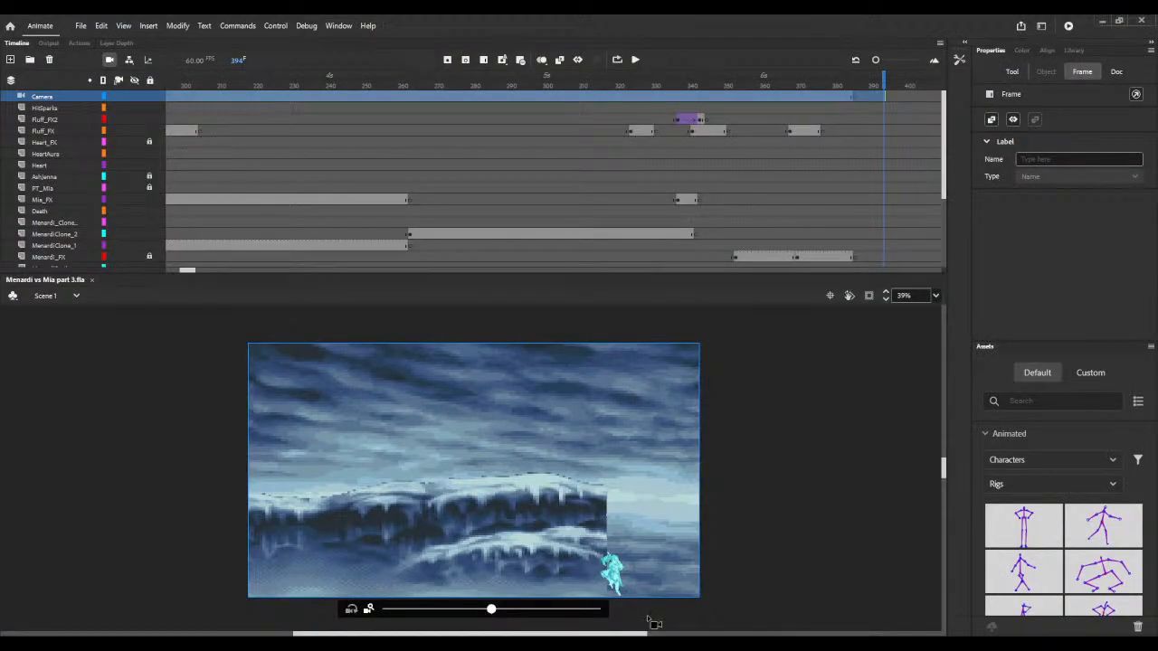
- Switch to Animate and remove the old cliff image from the Background layer at frame 386, leaving the layer empty there
{"action": "scroll", "coordinate": [585, 541], "scroll_direction": "up", "scroll_amount": 2}
{"action": "scroll", "coordinate": [584, 539], "scroll_direction": "down", "scroll_amount": 3}
{"action": "scroll", "coordinate": [908, 197], "scroll_direction": "down", "scroll_amount": 3}
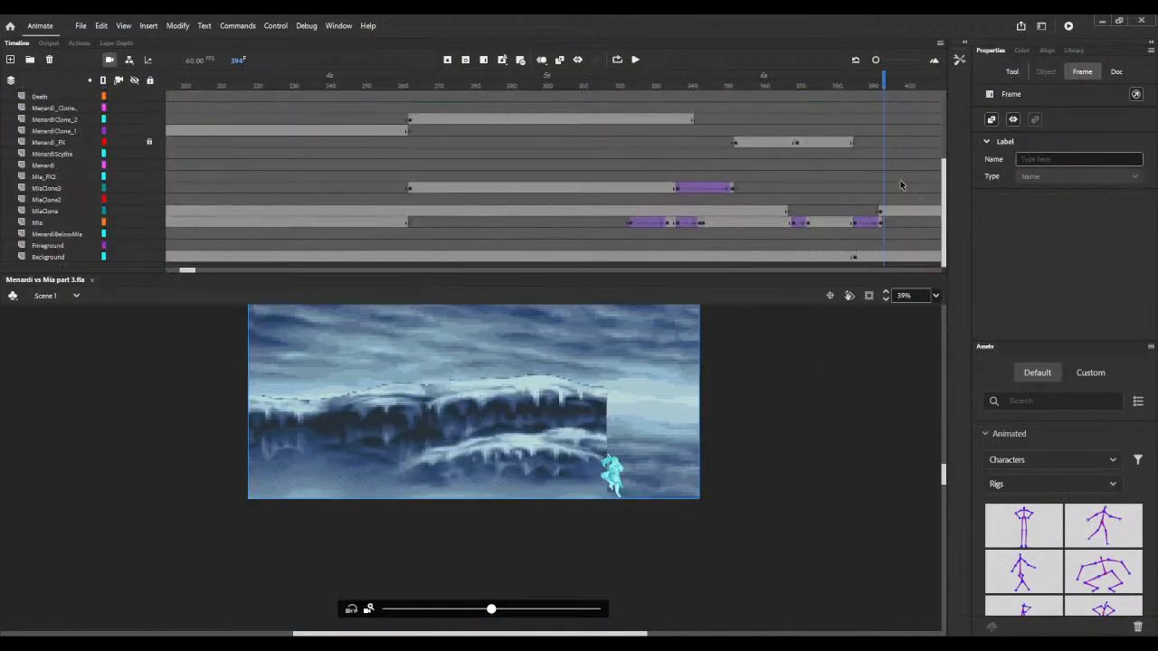
{"action": "left_click", "coordinate": [855, 257]}
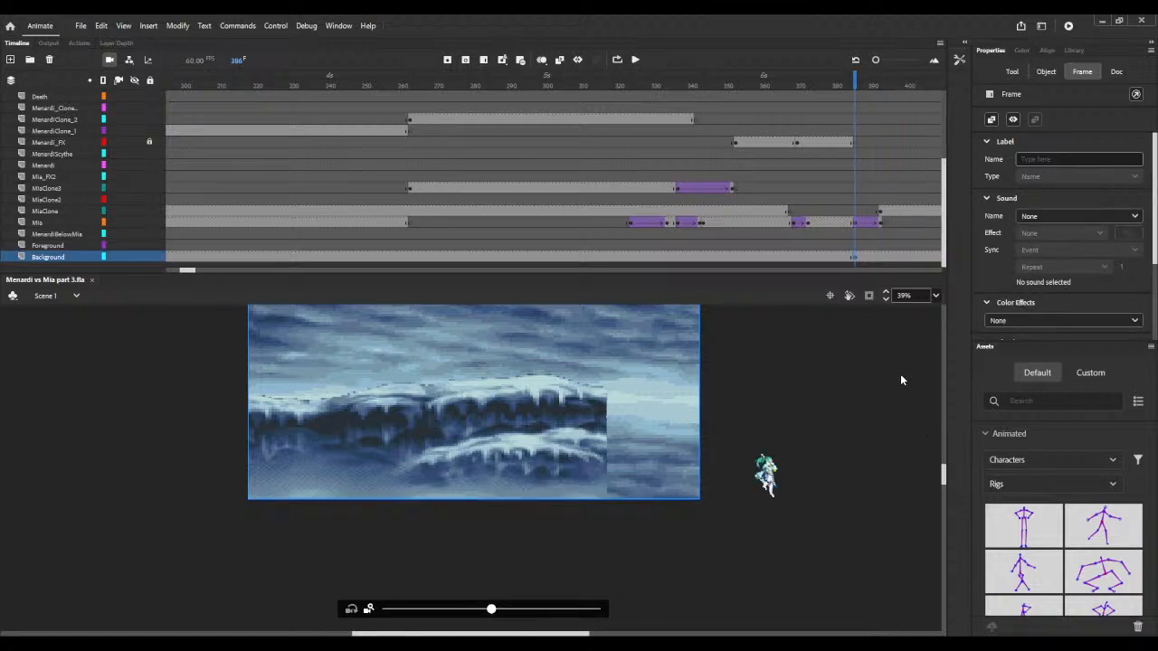
{"action": "key", "text": "shift+F6"}
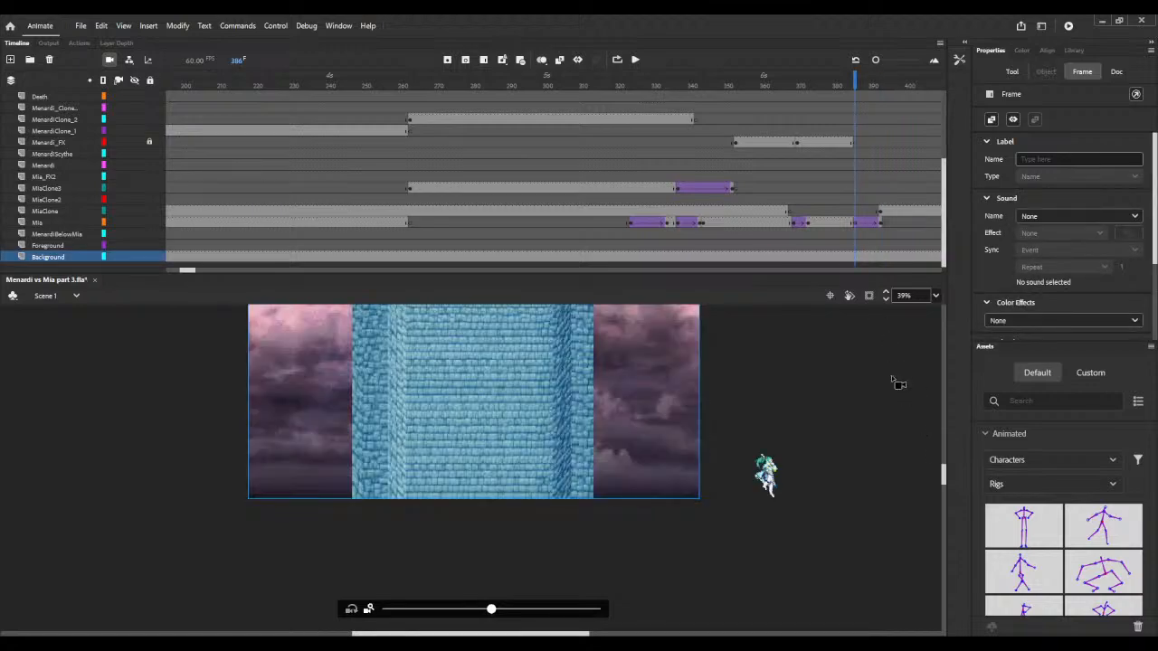
{"action": "left_click", "coordinate": [1066, 50]}
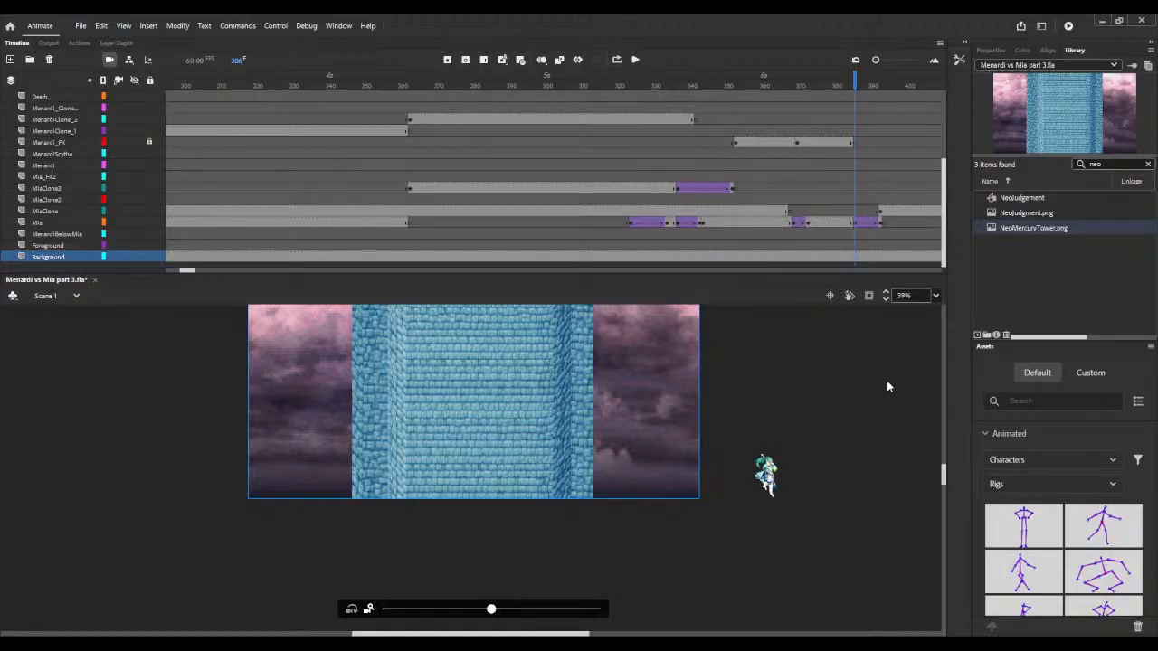
{"action": "key", "text": "shift+F5"}
- Import UpdatedCliff.png into the library, search the library for "cliff" and select the new image
{"action": "left_click", "coordinate": [1147, 163]}
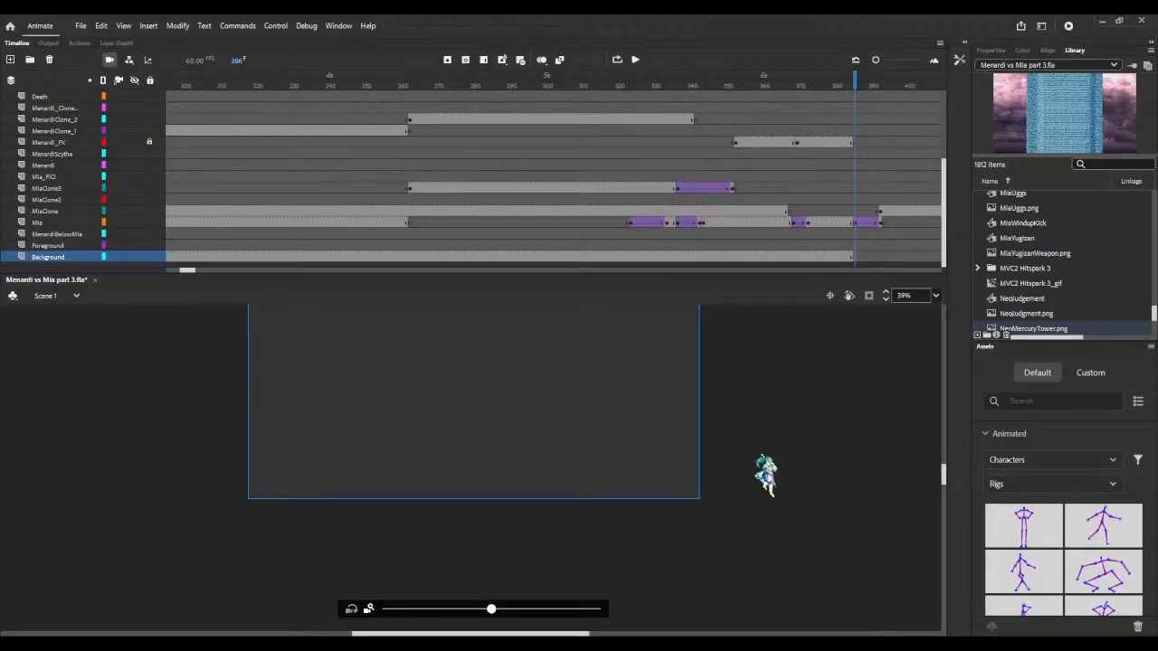
{"action": "scroll", "coordinate": [1063, 263], "scroll_direction": "down", "scroll_amount": 1}
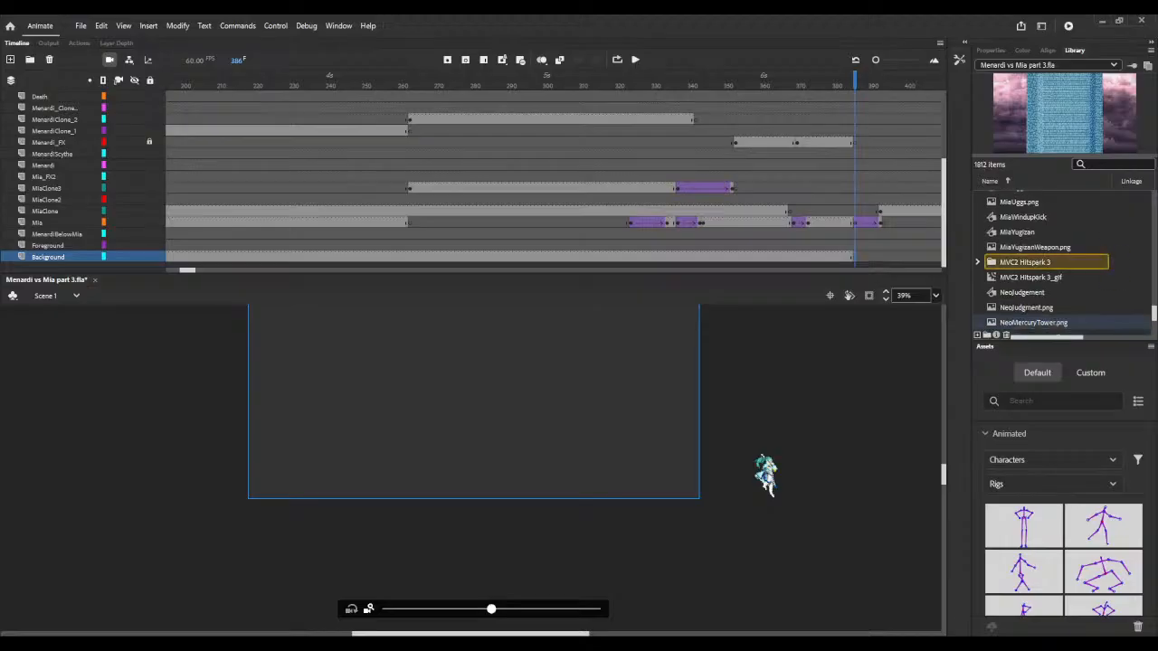
{"action": "left_click", "coordinate": [1104, 164]}
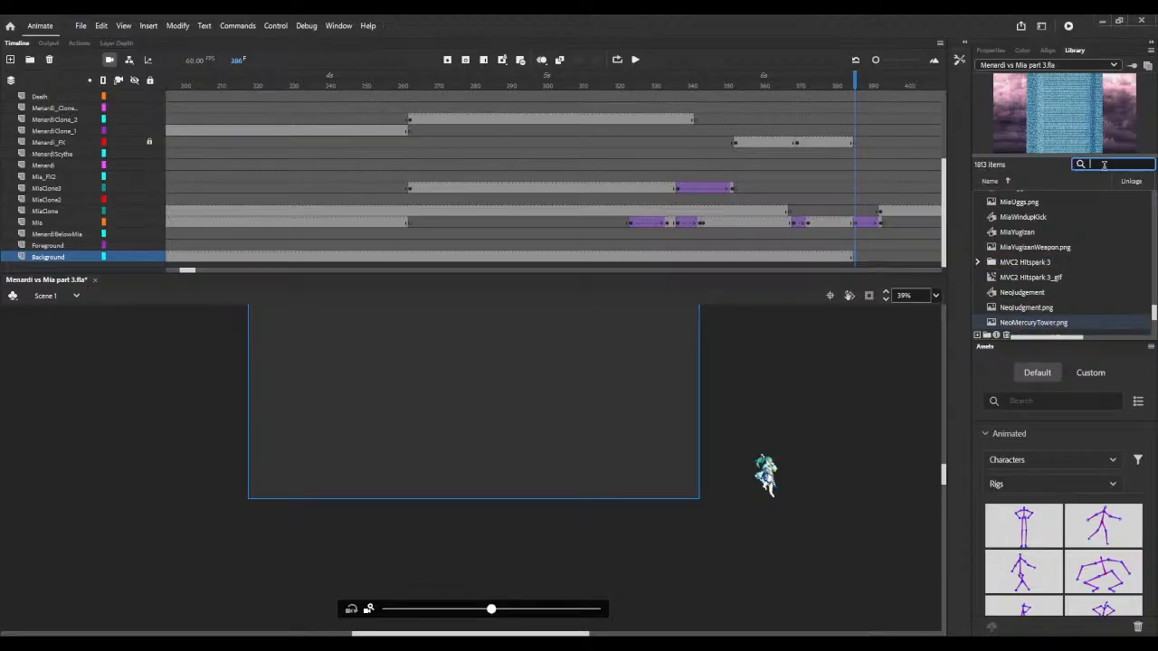
{"action": "type", "text": "cliff"}
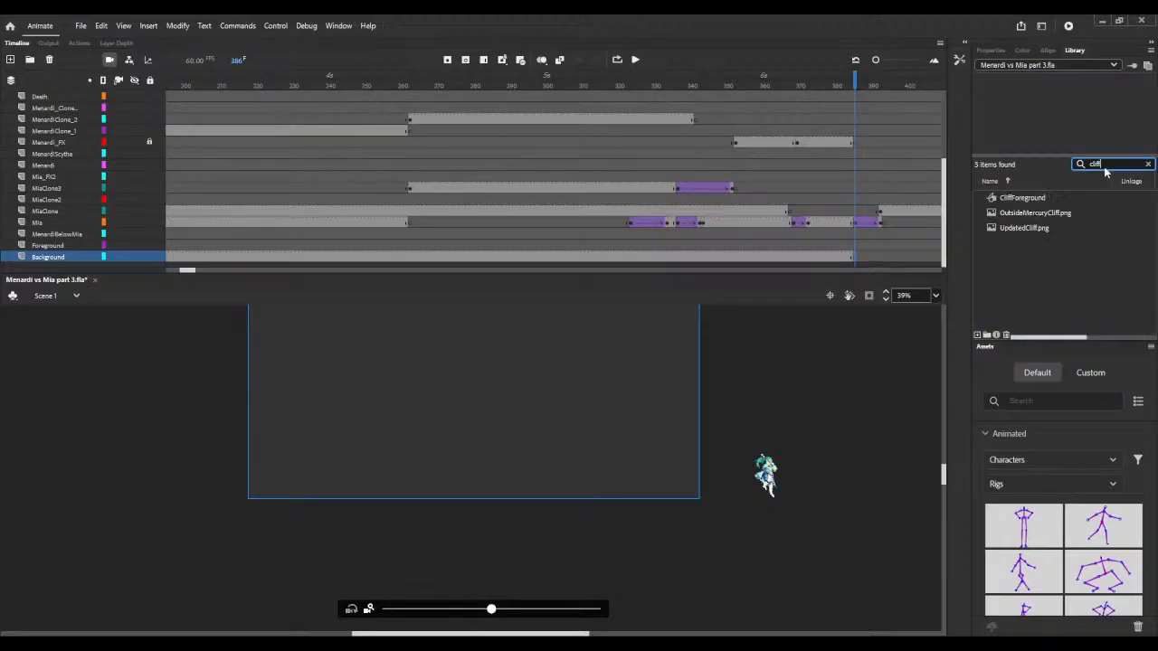
{"action": "left_click", "coordinate": [1009, 229]}
{"action": "left_click", "coordinate": [1010, 215]}
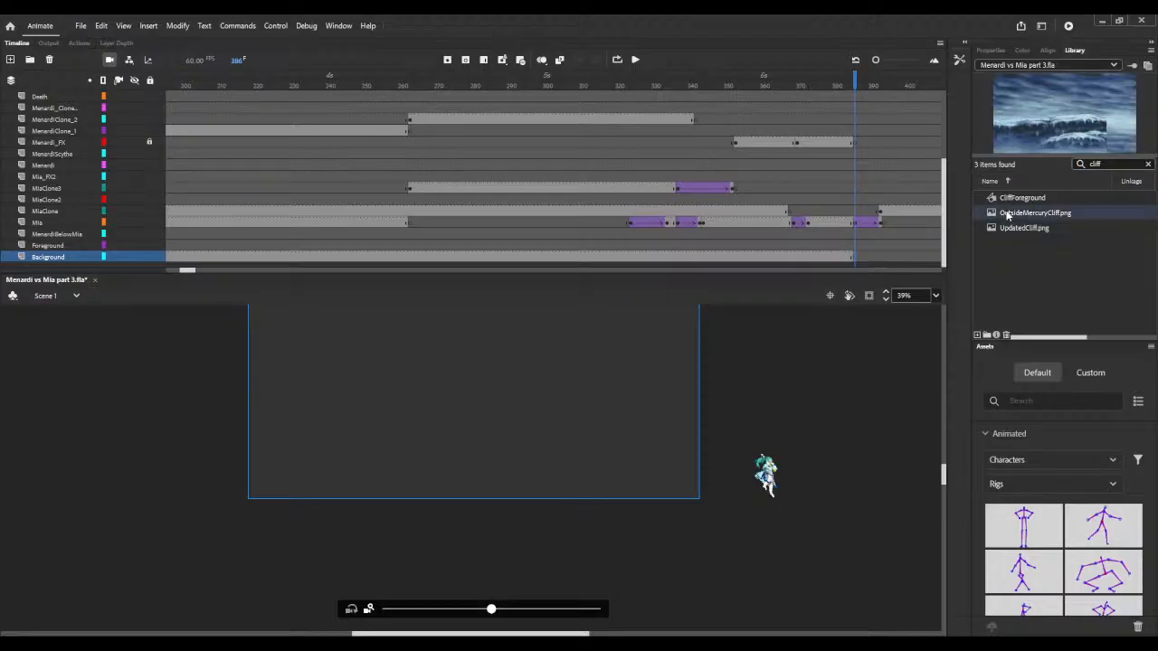
{"action": "left_click", "coordinate": [1013, 228]}
{"action": "left_click", "coordinate": [1022, 216]}
{"action": "left_click", "coordinate": [1023, 227]}
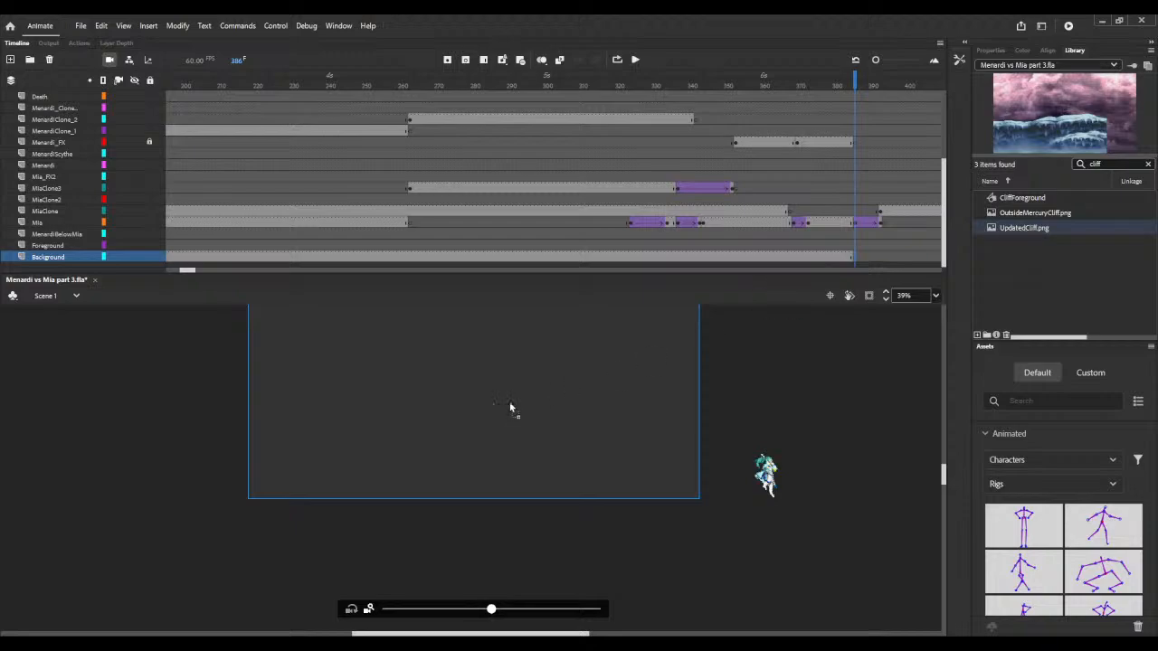
- Place UpdatedCliff.png on the Background layer at frame 386 and align it exactly with the stage
{"action": "left_click_drag", "start_coordinate": [373, 415], "coordinate": [372, 415]}
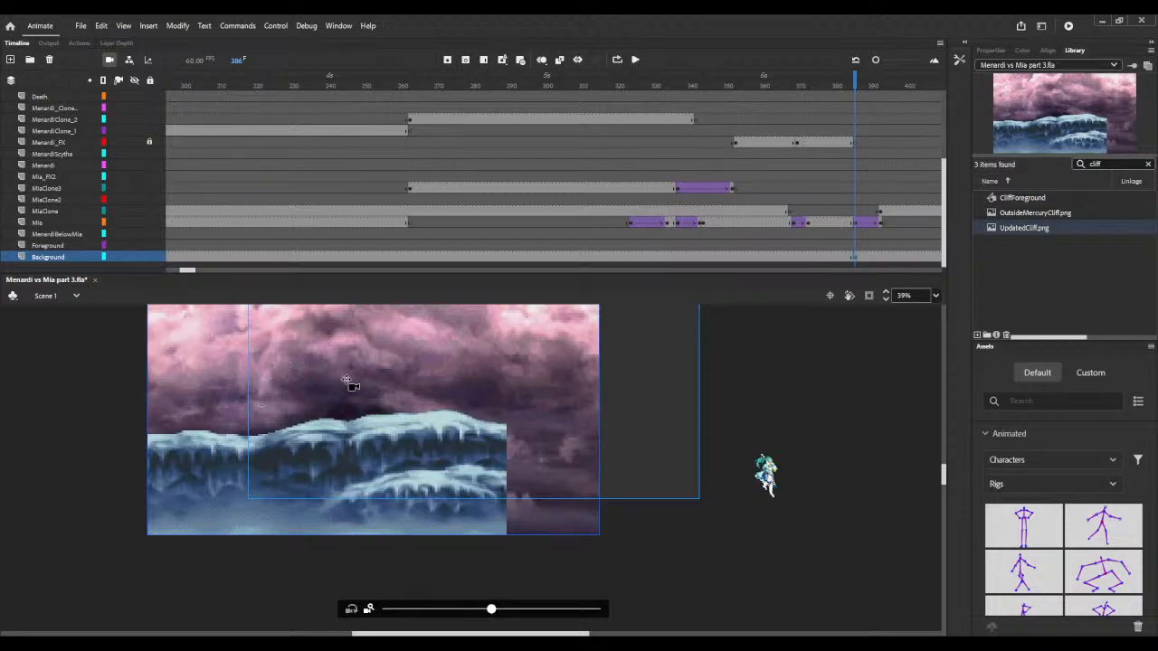
{"action": "scroll", "coordinate": [350, 385], "scroll_direction": "up", "scroll_amount": 2}
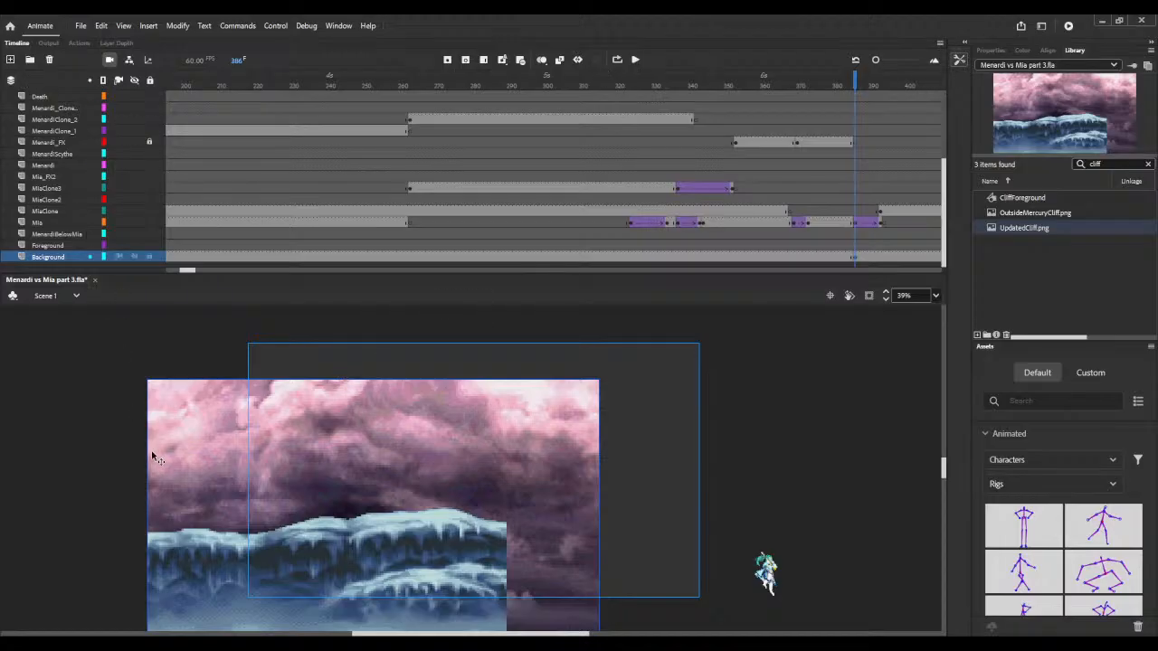
{"action": "left_click_drag", "start_coordinate": [175, 446], "coordinate": [272, 420]}
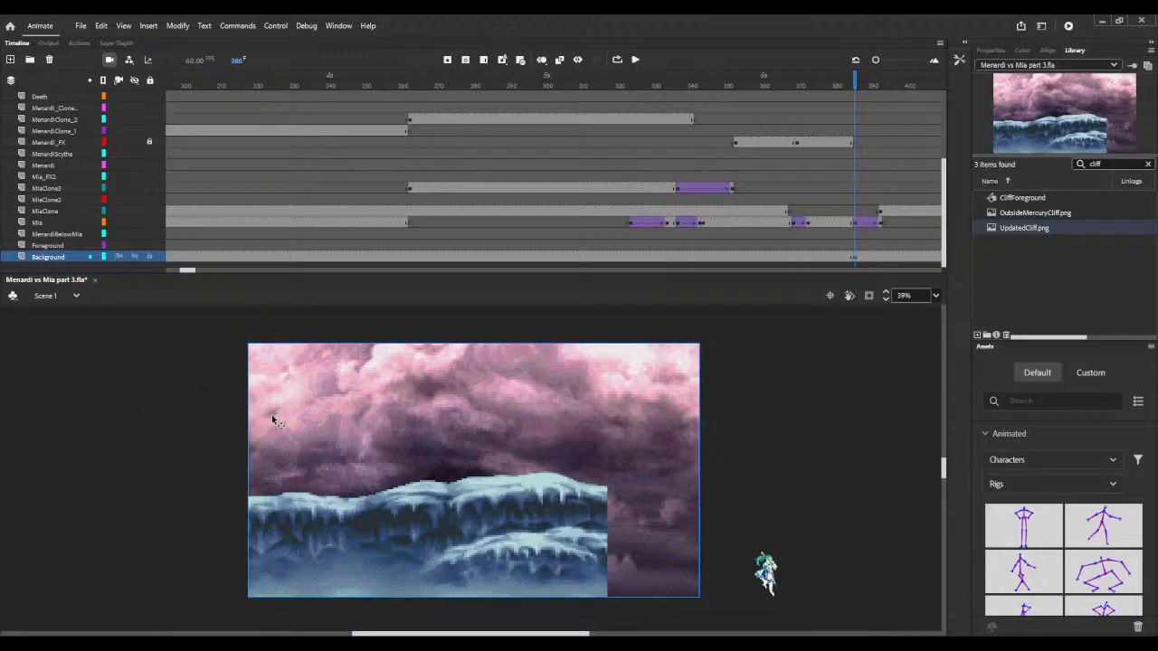
- Clear the Background layer's keyframe at frame 510 so the new cliff image continues through that shot
{"action": "left_click_drag", "start_coordinate": [762, 83], "coordinate": [941, 100]}
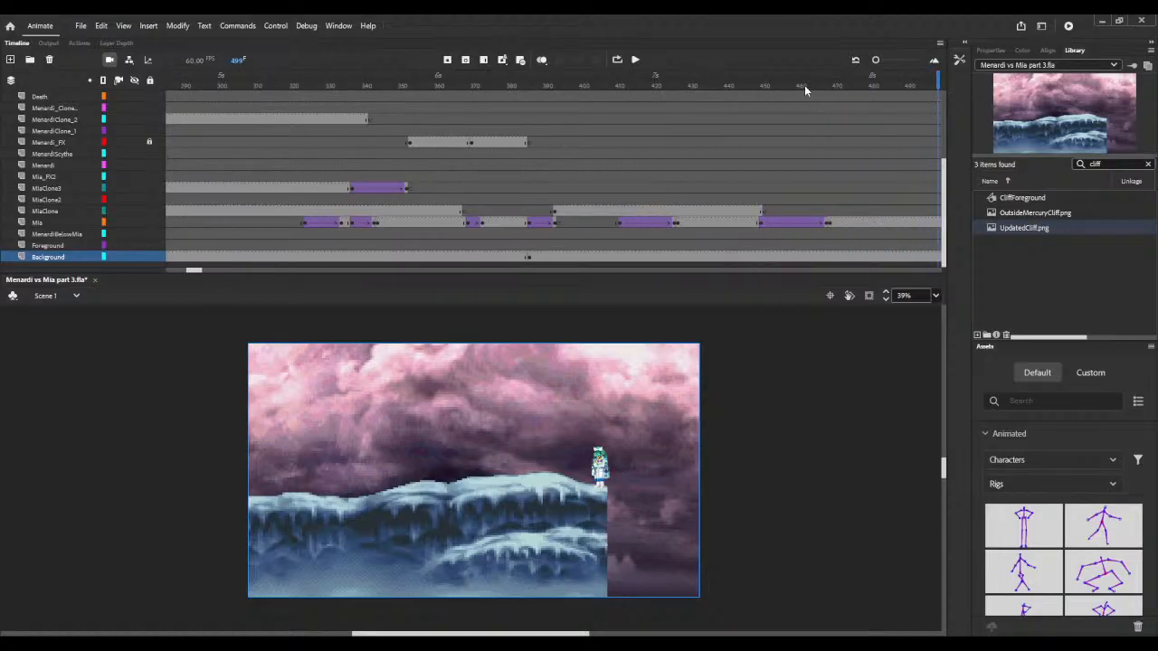
{"action": "left_click", "coordinate": [887, 292]}
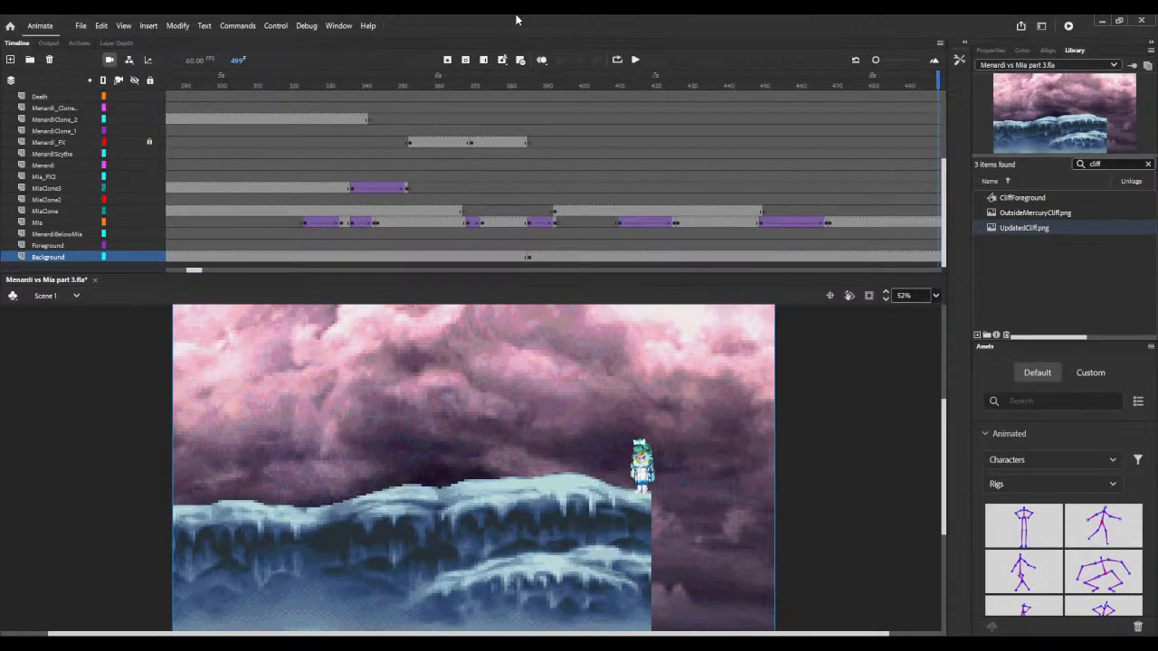
{"action": "left_click", "coordinate": [501, 79]}
{"action": "left_click_drag", "start_coordinate": [500, 80], "coordinate": [946, 157]}
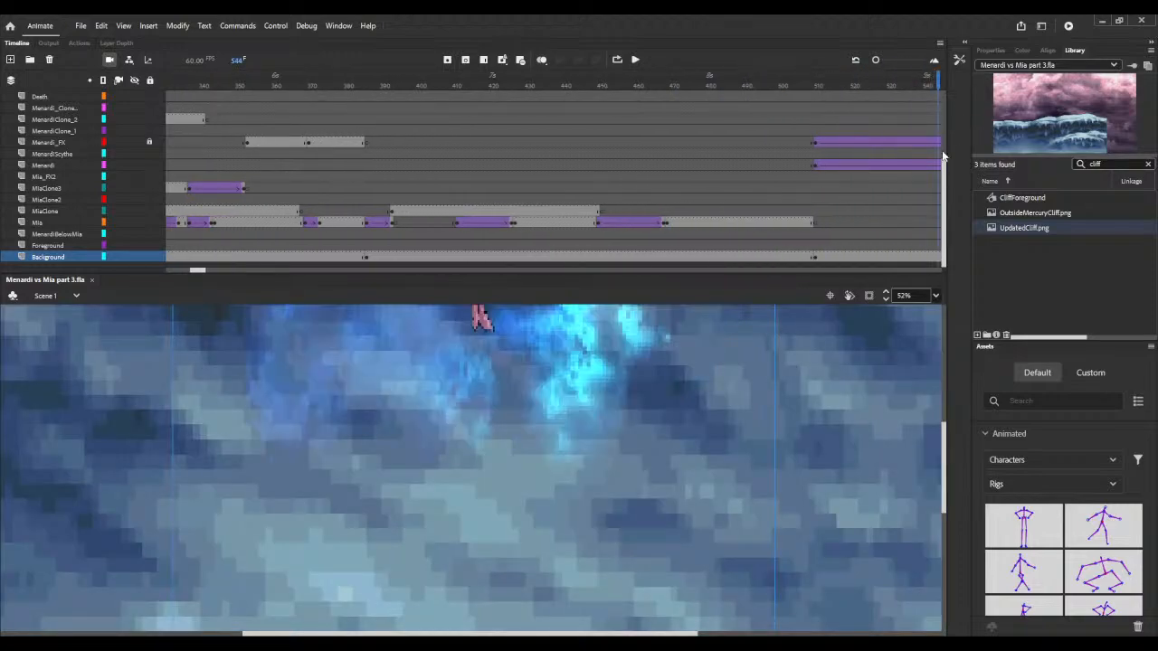
{"action": "left_click", "coordinate": [885, 300]}
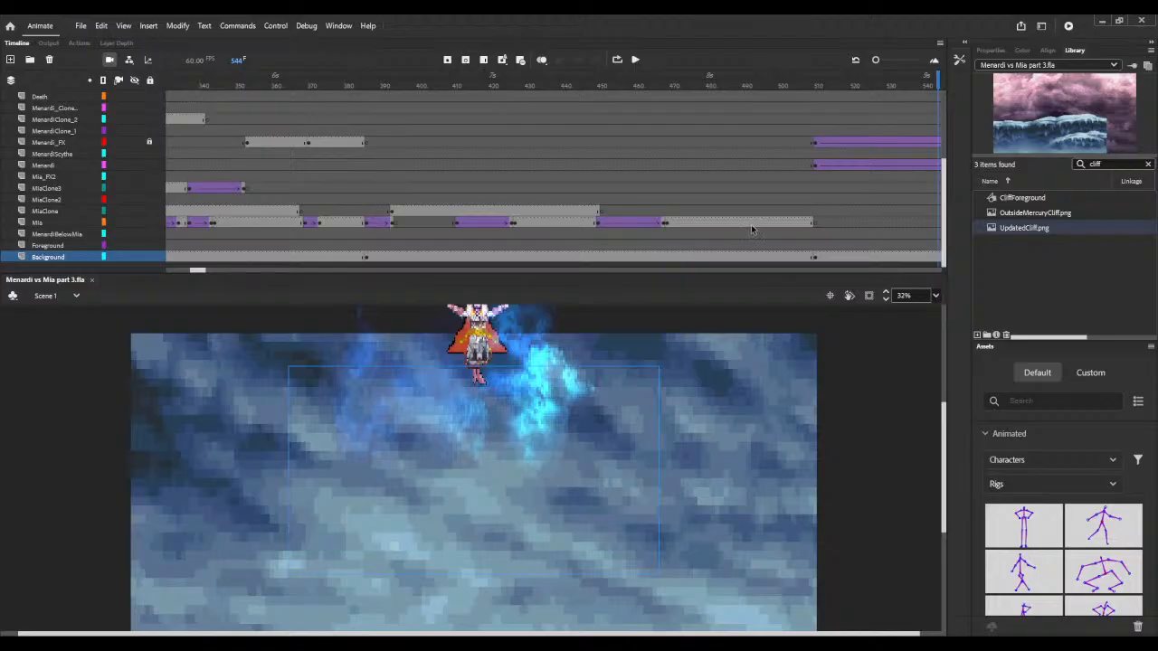
{"action": "left_click", "coordinate": [885, 301]}
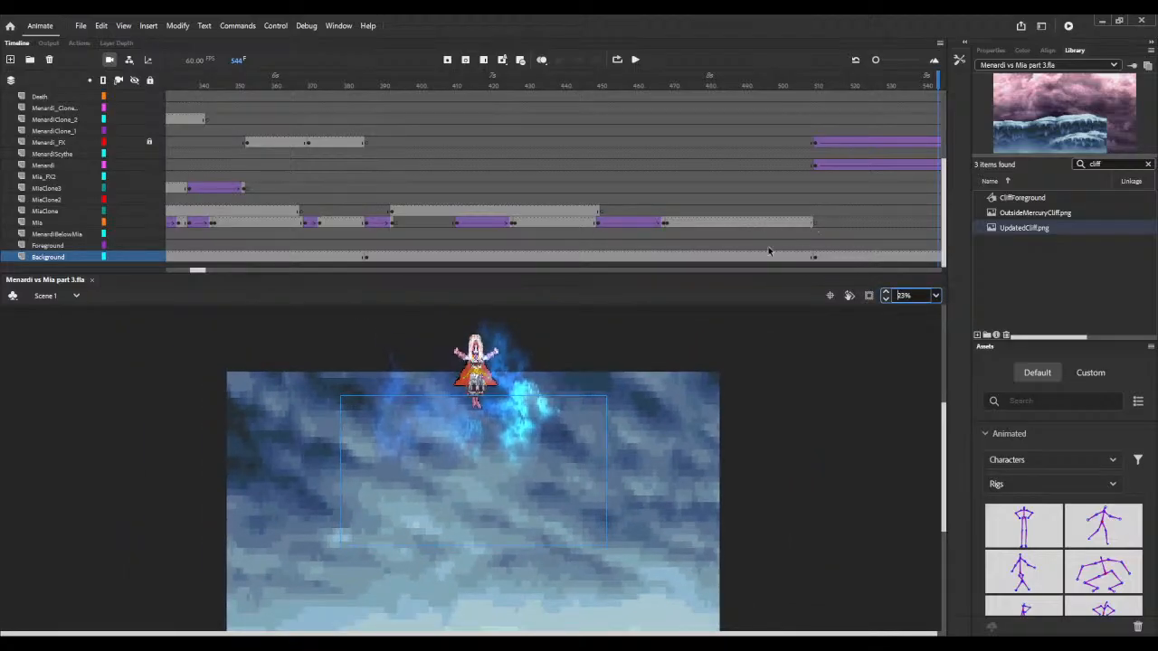
{"action": "left_click", "coordinate": [814, 260]}
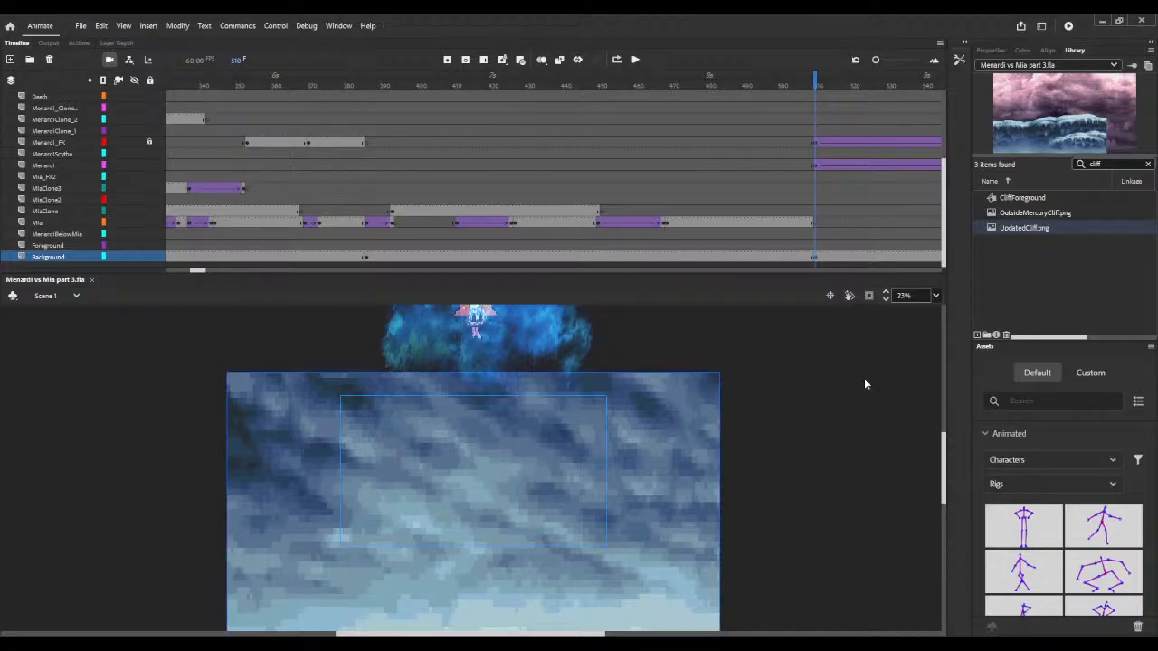
{"action": "key", "text": "shift+F6"}
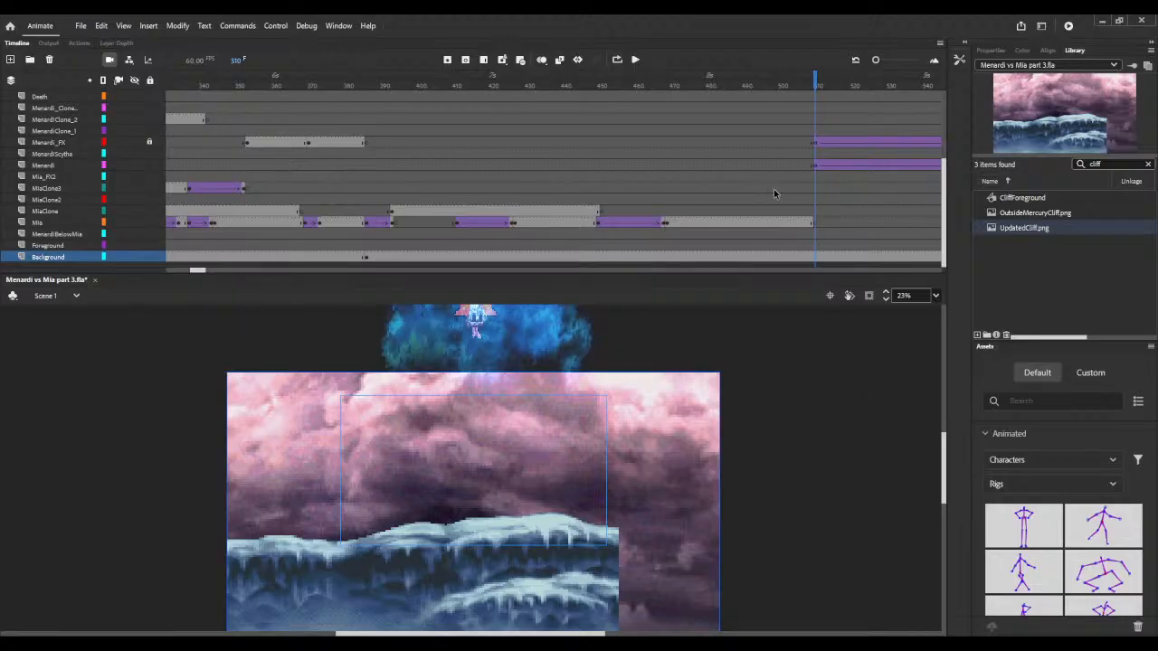
- Reframe the camera keyframe at frame 510 by setting its Y to 467 and its zoom to 213
{"action": "left_click_drag", "start_coordinate": [656, 74], "coordinate": [710, 107]}
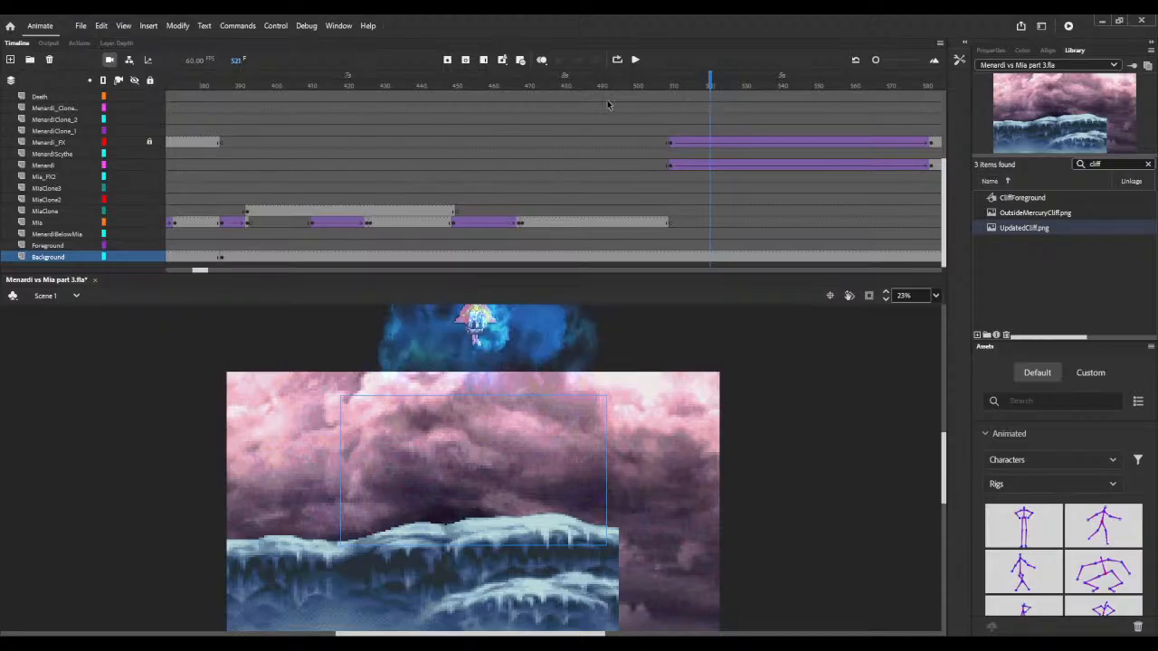
{"action": "scroll", "coordinate": [608, 105], "scroll_direction": "up", "scroll_amount": 3}
{"action": "left_click", "coordinate": [670, 96]}
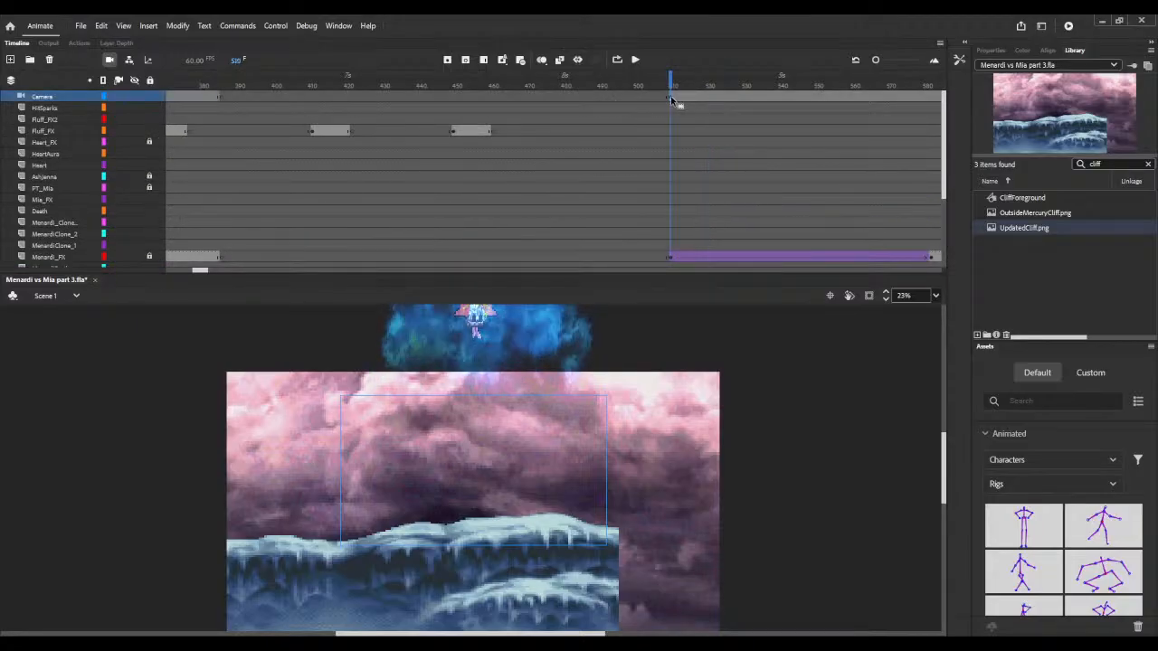
{"action": "left_click", "coordinate": [990, 50]}
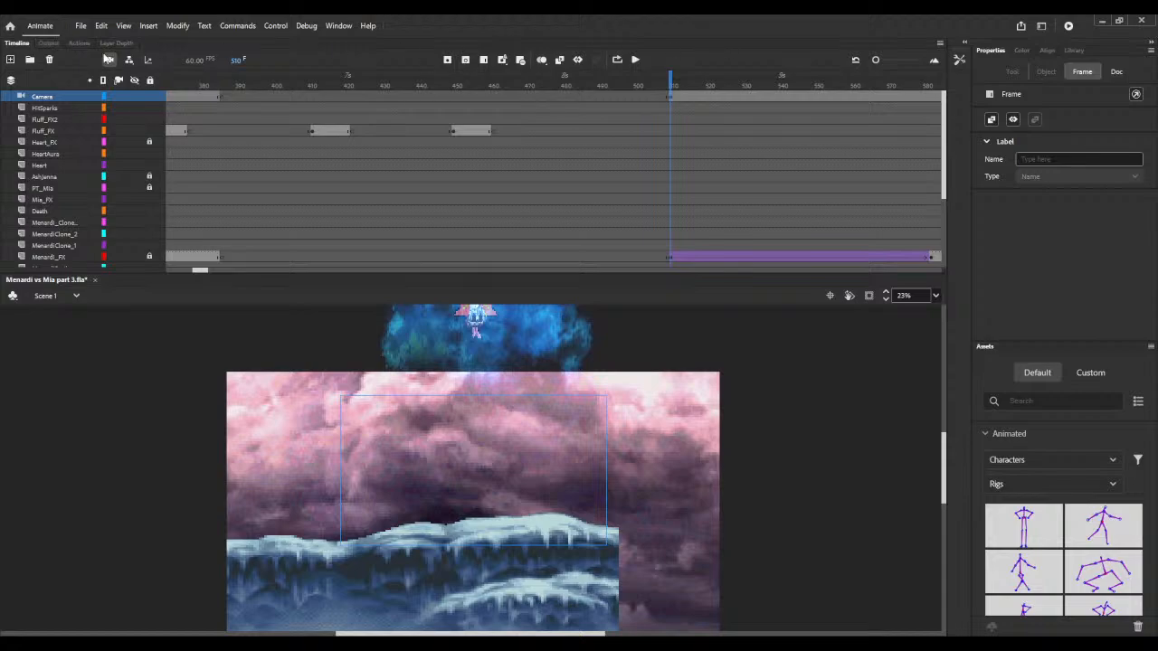
{"action": "left_click", "coordinate": [108, 60]}
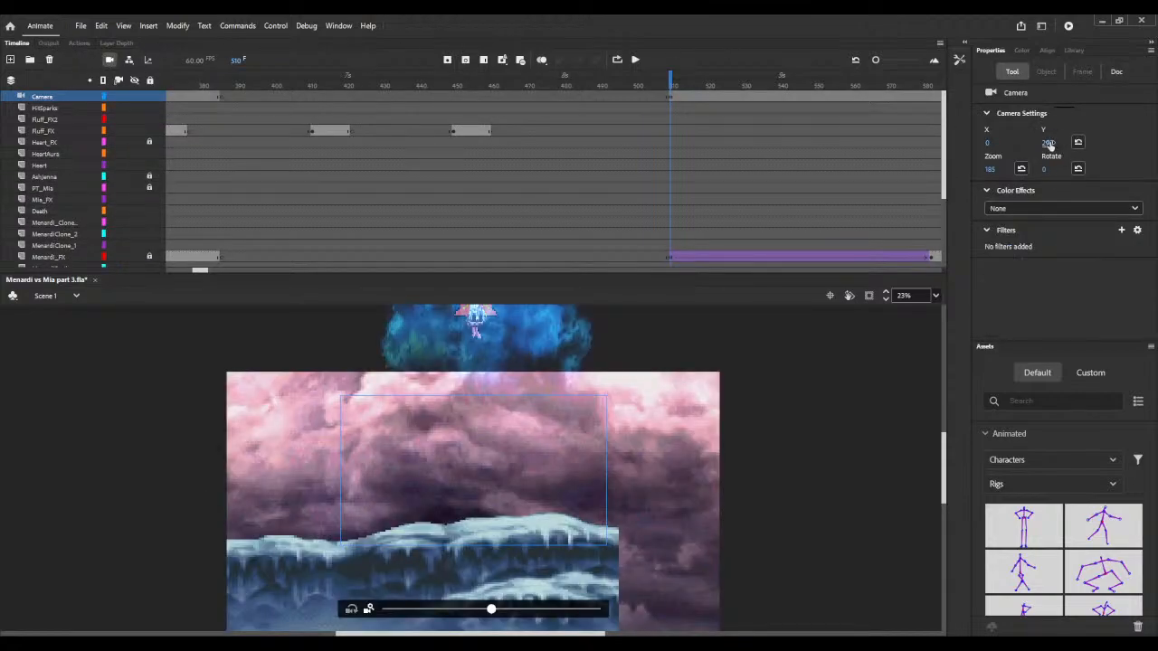
{"action": "left_click_drag", "start_coordinate": [1048, 143], "coordinate": [1153, 147]}
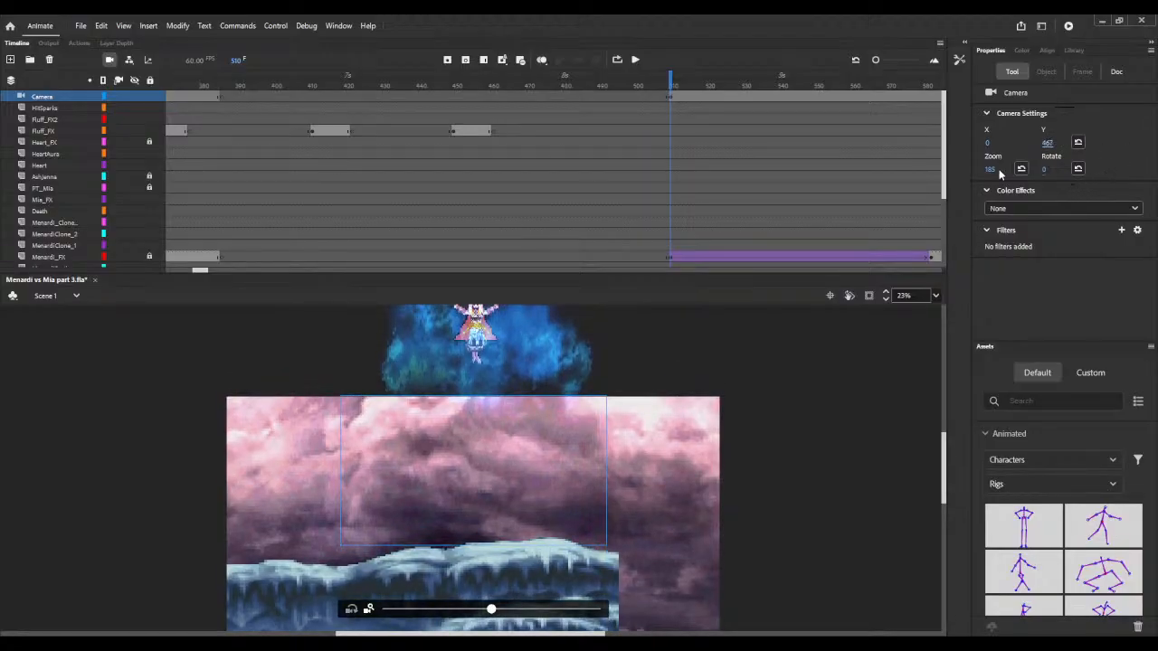
{"action": "left_click_drag", "start_coordinate": [988, 174], "coordinate": [1017, 174]}
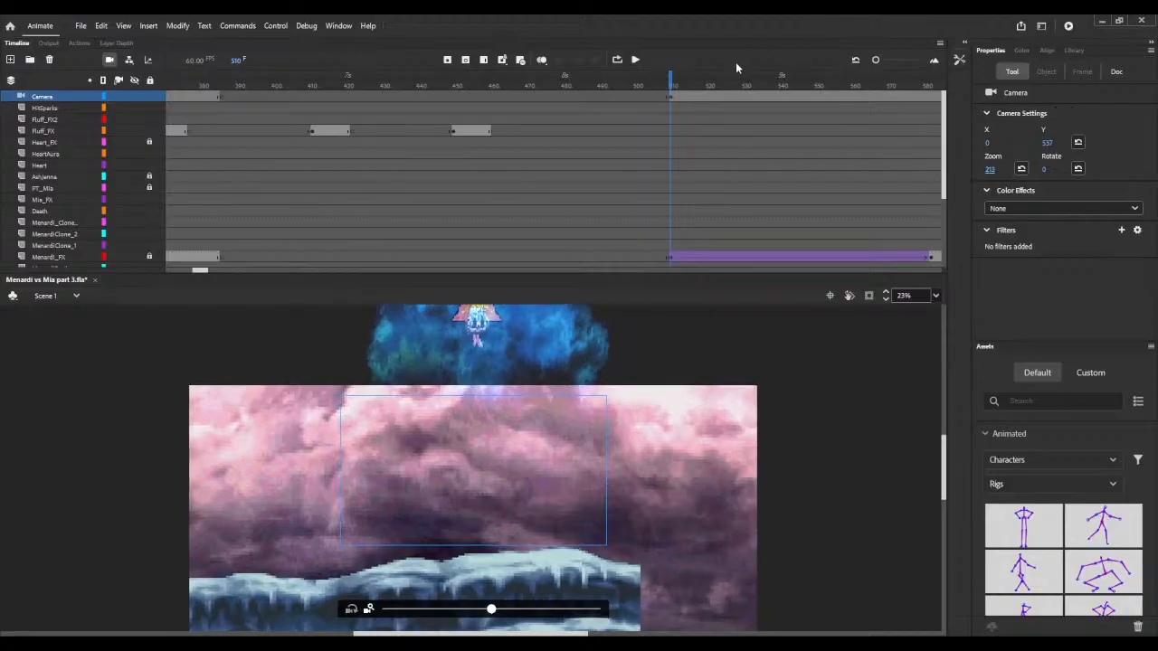
- Clear the Background layer's keyframe at frame 619 so the new cliff image carries on past it
{"action": "left_click_drag", "start_coordinate": [685, 76], "coordinate": [833, 81]}
{"action": "scroll", "coordinate": [783, 178], "scroll_direction": "down", "scroll_amount": 3}
{"action": "scroll", "coordinate": [783, 178], "scroll_direction": "down", "scroll_amount": 1}
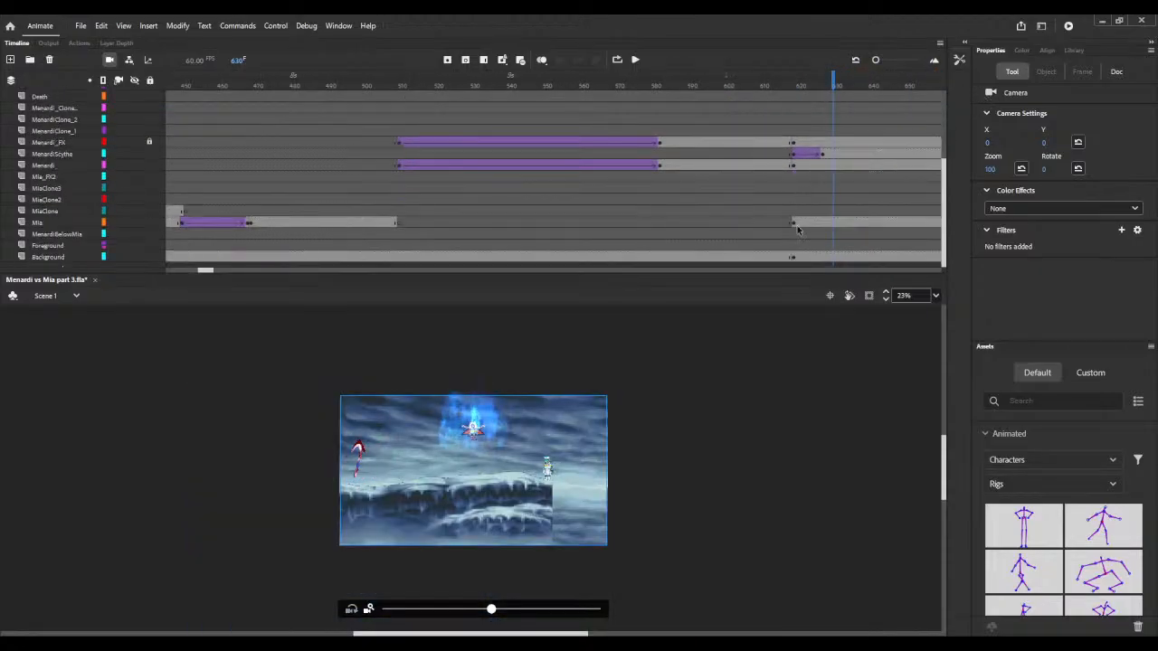
{"action": "left_click", "coordinate": [795, 258]}
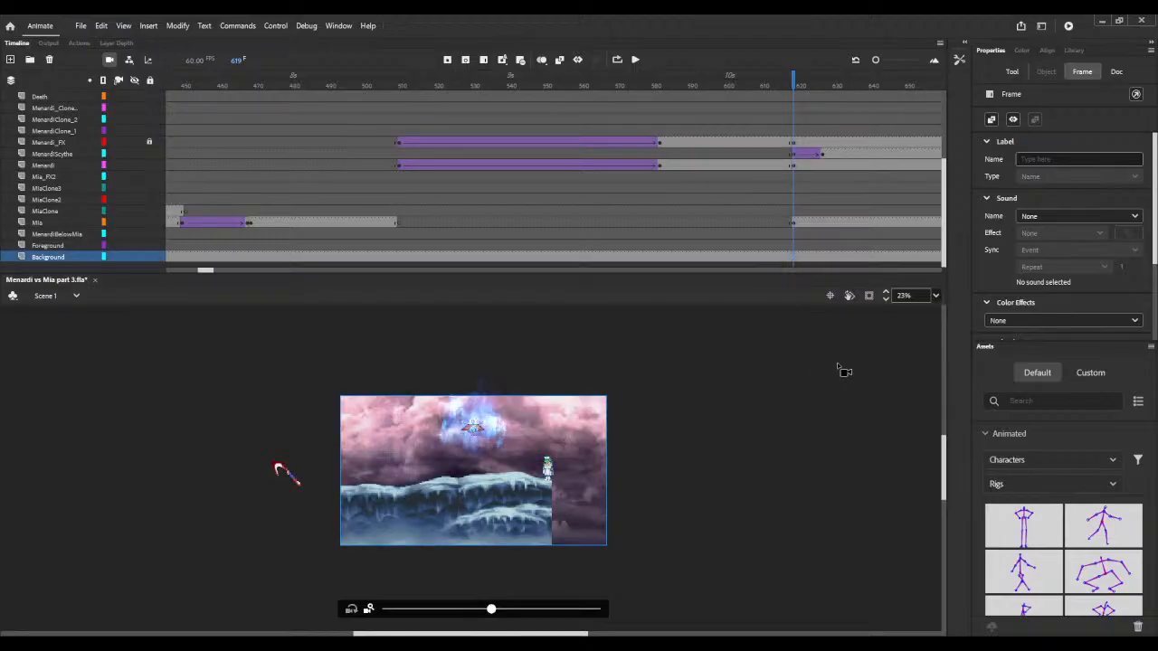
- Play the animation from frame 619 and scrub back to about frame 943 to check the new background behind the fight
{"action": "key", "text": "Return"}
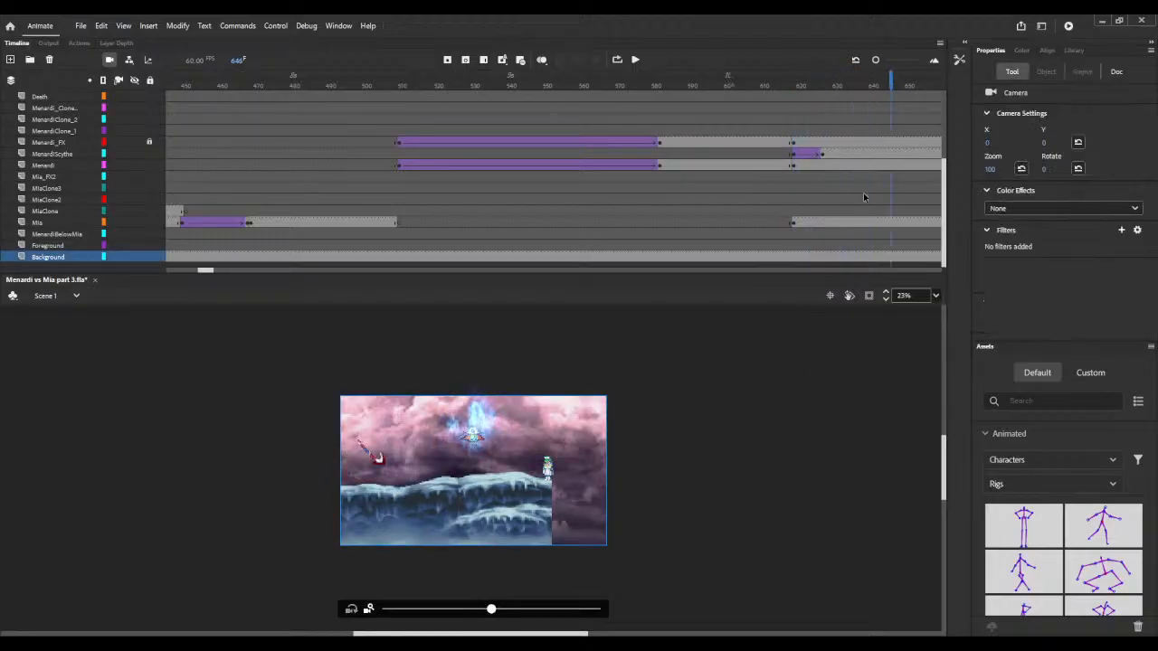
{"action": "scroll", "coordinate": [885, 295], "scroll_direction": "up", "scroll_amount": 3}
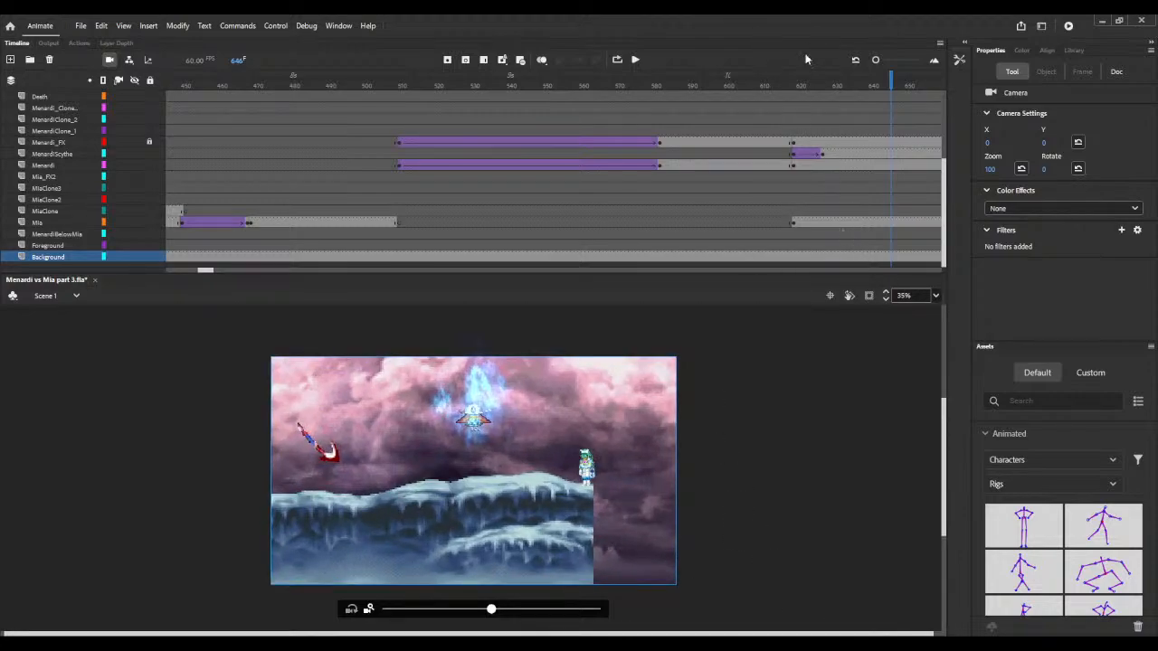
{"action": "key", "text": "Return"}
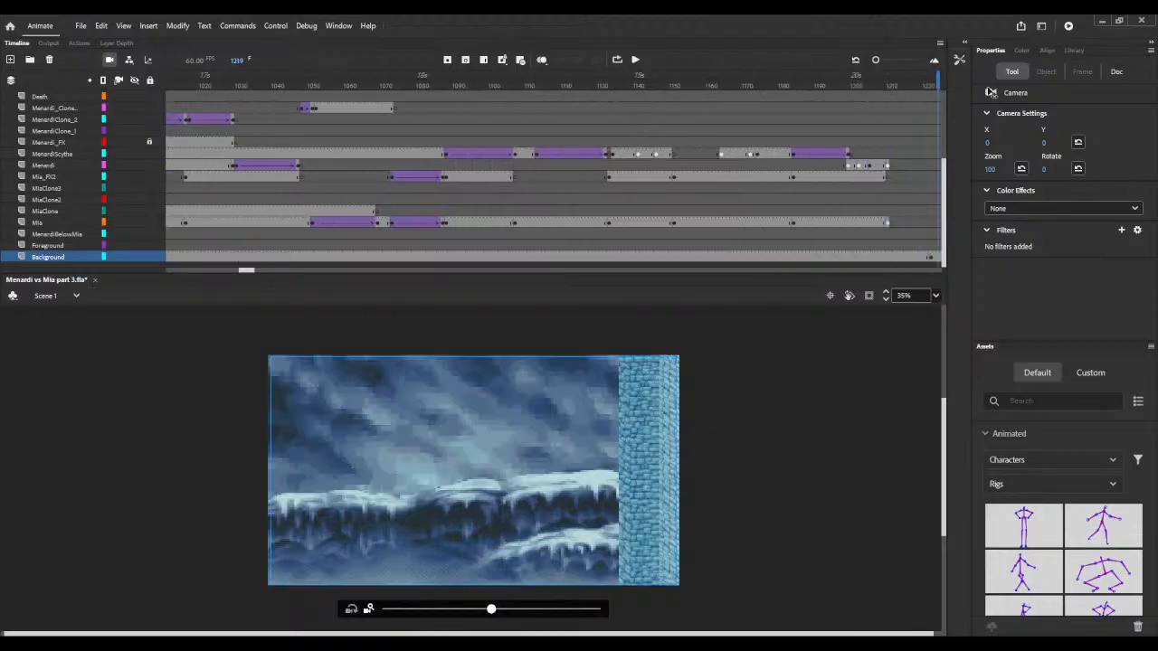
{"action": "left_click", "coordinate": [777, 74]}
{"action": "left_click_drag", "start_coordinate": [776, 74], "coordinate": [355, 43]}
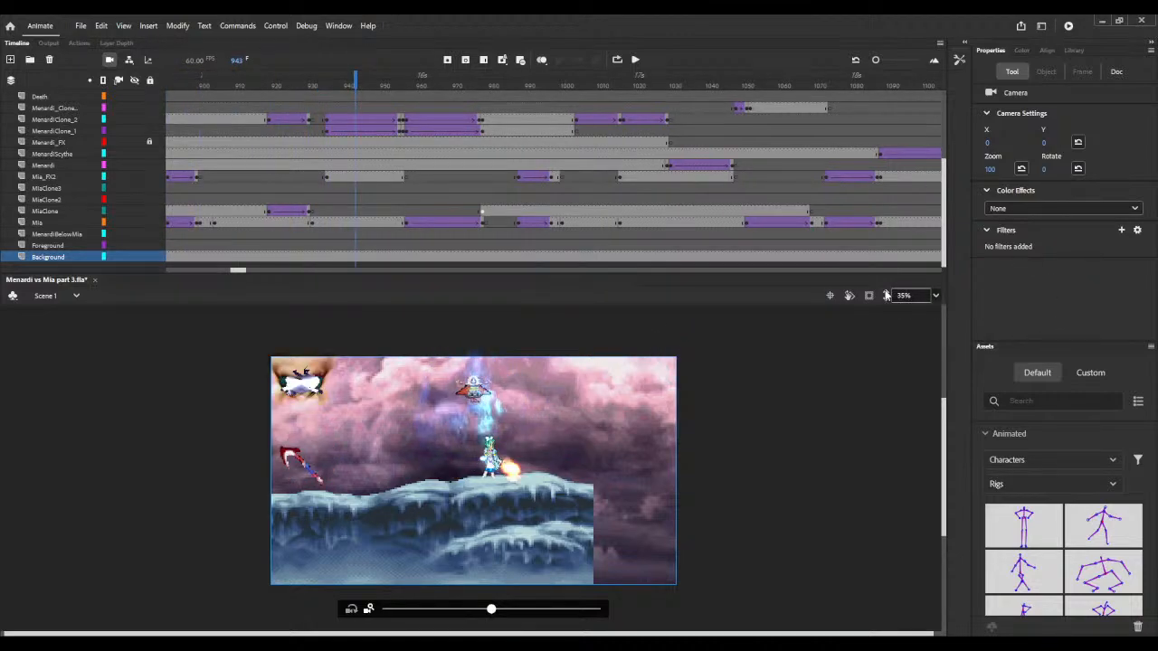
- Examine the fight against the new background up close, from frame 943 to about frame 1005
{"action": "scroll", "coordinate": [892, 295], "scroll_direction": "up", "scroll_amount": 5}
{"action": "scroll", "coordinate": [887, 295], "scroll_direction": "up", "scroll_amount": 2}
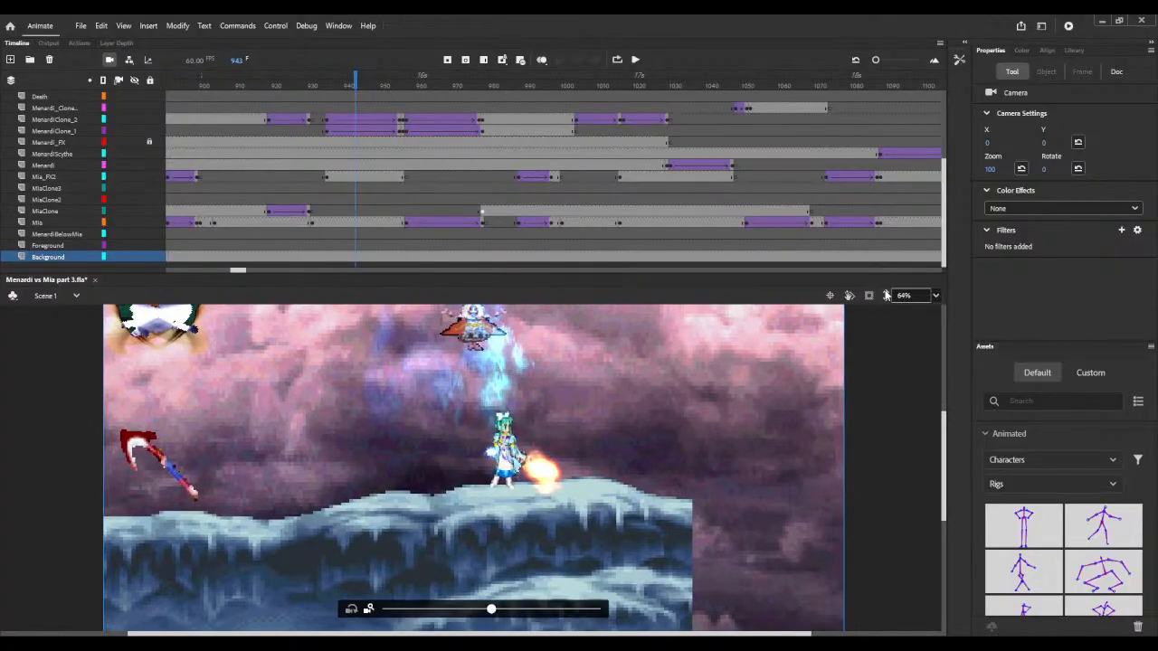
{"action": "scroll", "coordinate": [431, 348], "scroll_direction": "up", "scroll_amount": 2}
{"action": "left_click_drag", "start_coordinate": [324, 88], "coordinate": [584, 119]}
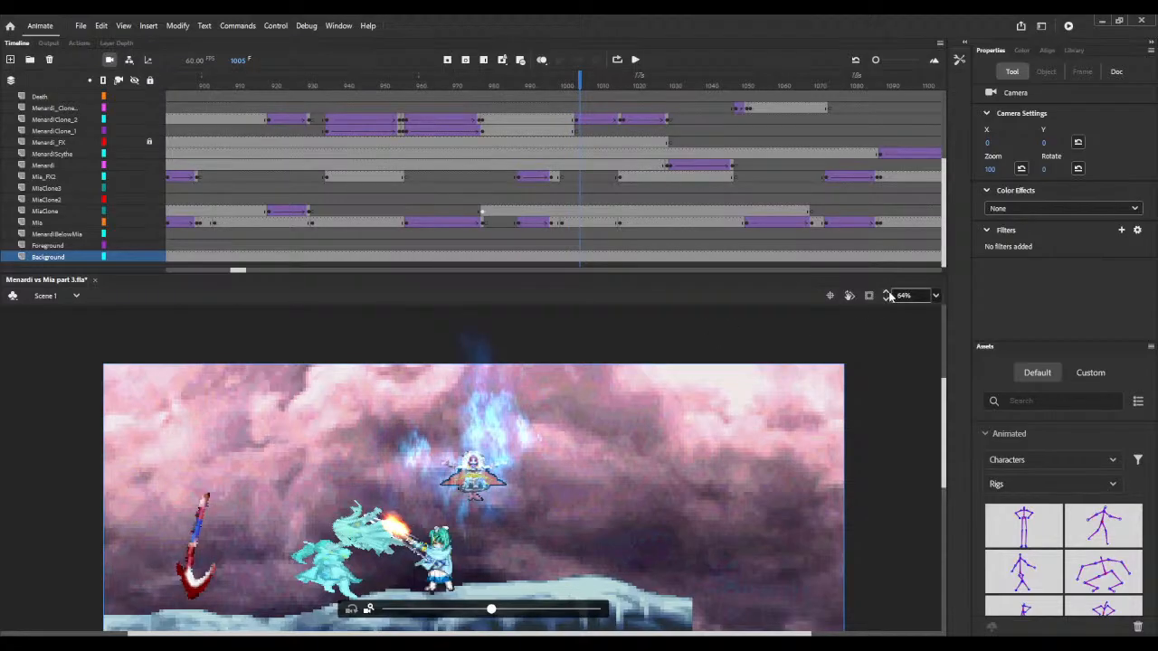
{"action": "left_click_drag", "start_coordinate": [891, 296], "coordinate": [658, 382]}
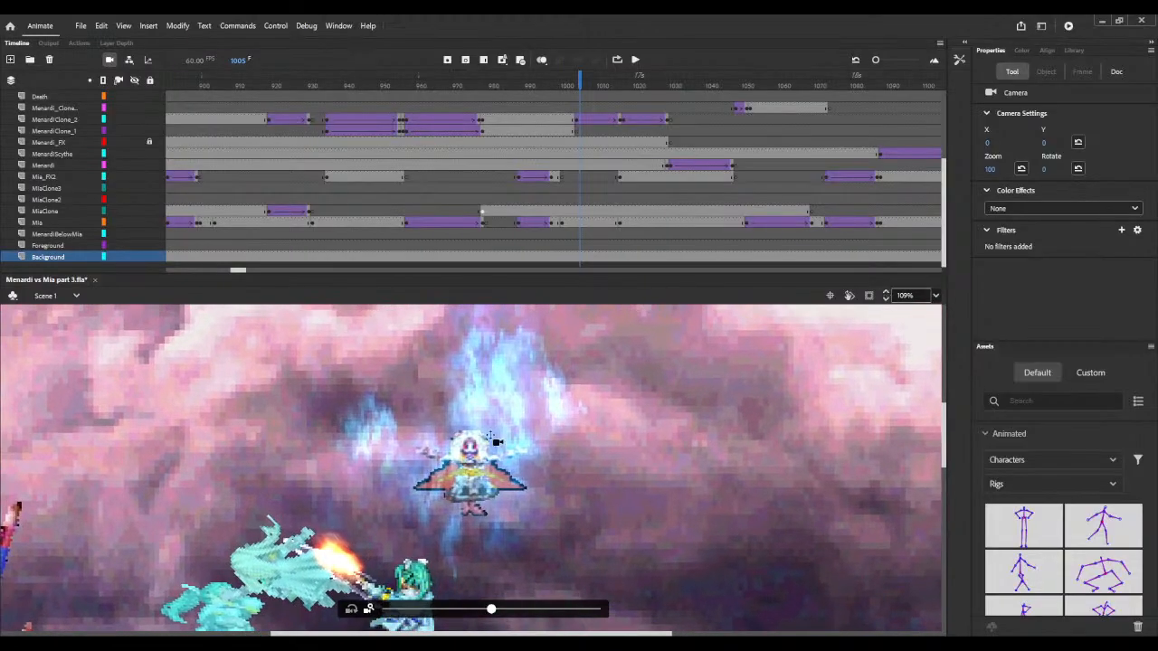
{"action": "scroll", "coordinate": [317, 477], "scroll_direction": "down", "scroll_amount": 2}
{"action": "scroll", "coordinate": [317, 477], "scroll_direction": "up", "scroll_amount": 1}
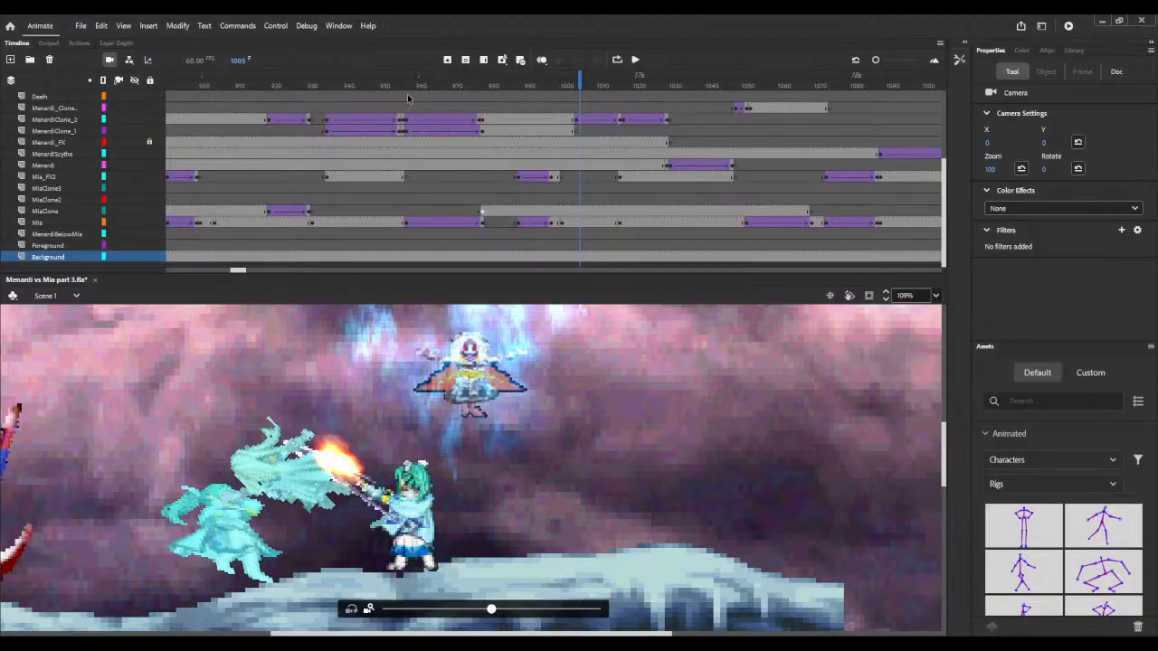
{"action": "left_click_drag", "start_coordinate": [392, 83], "coordinate": [568, 87]}
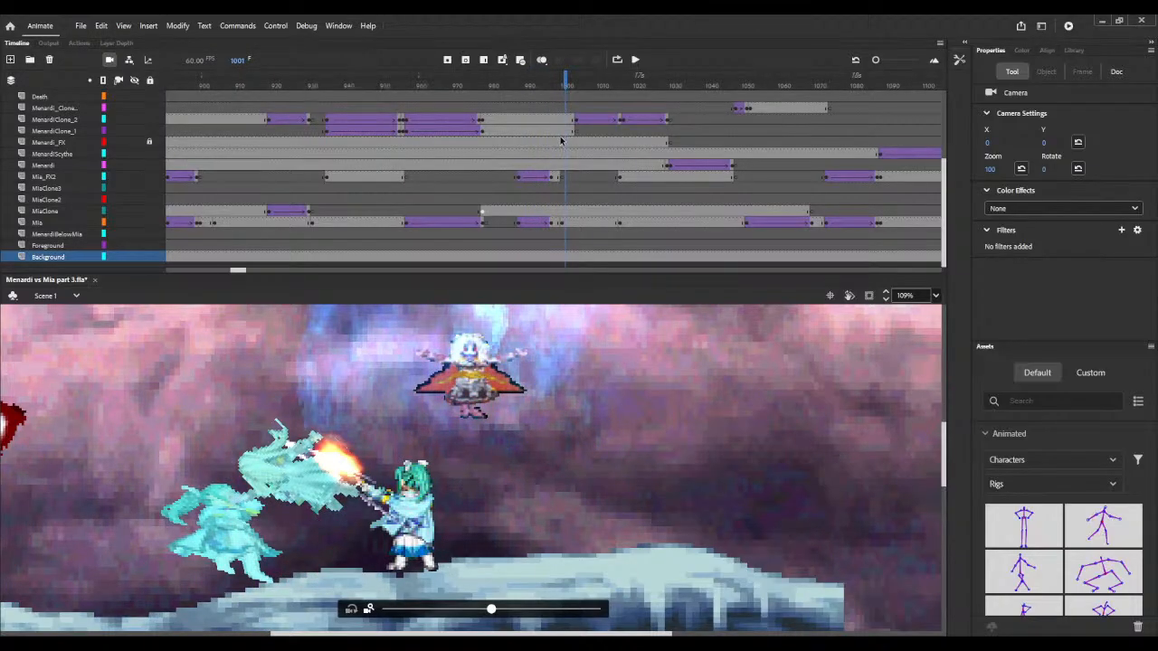
- Compare the Mia and Mia_FX layers at frames 1000 and 1016, and inspect the position of Mia's instance at frame 1000
{"action": "left_click", "coordinate": [563, 223]}
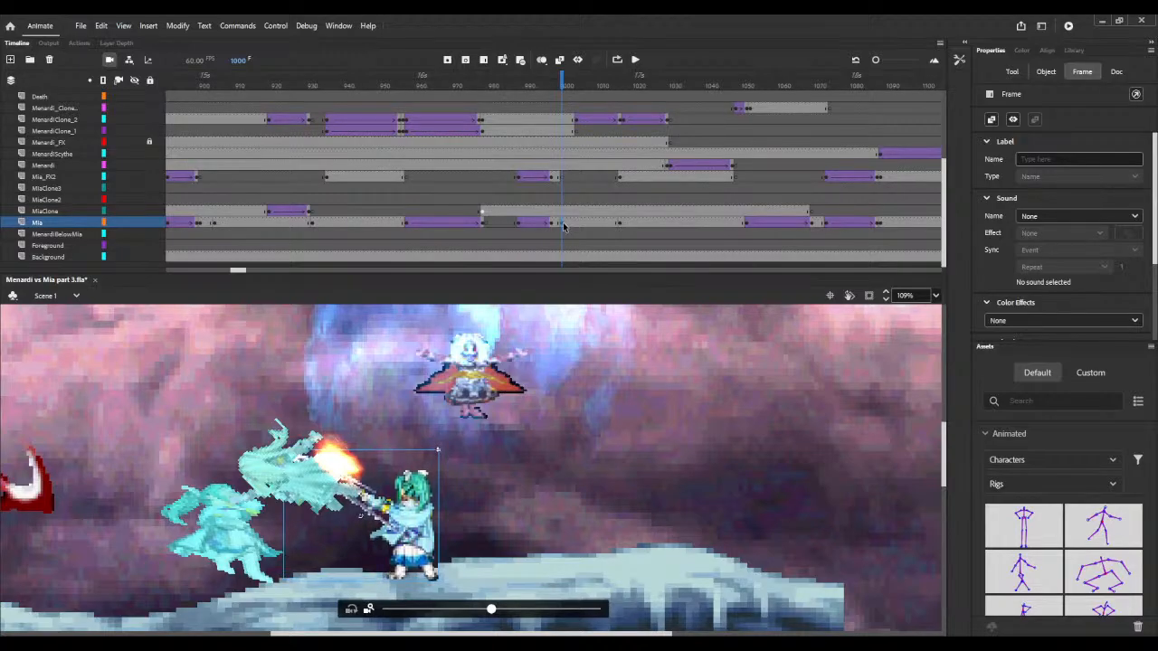
{"action": "scroll", "coordinate": [563, 226], "scroll_direction": "up", "scroll_amount": 5}
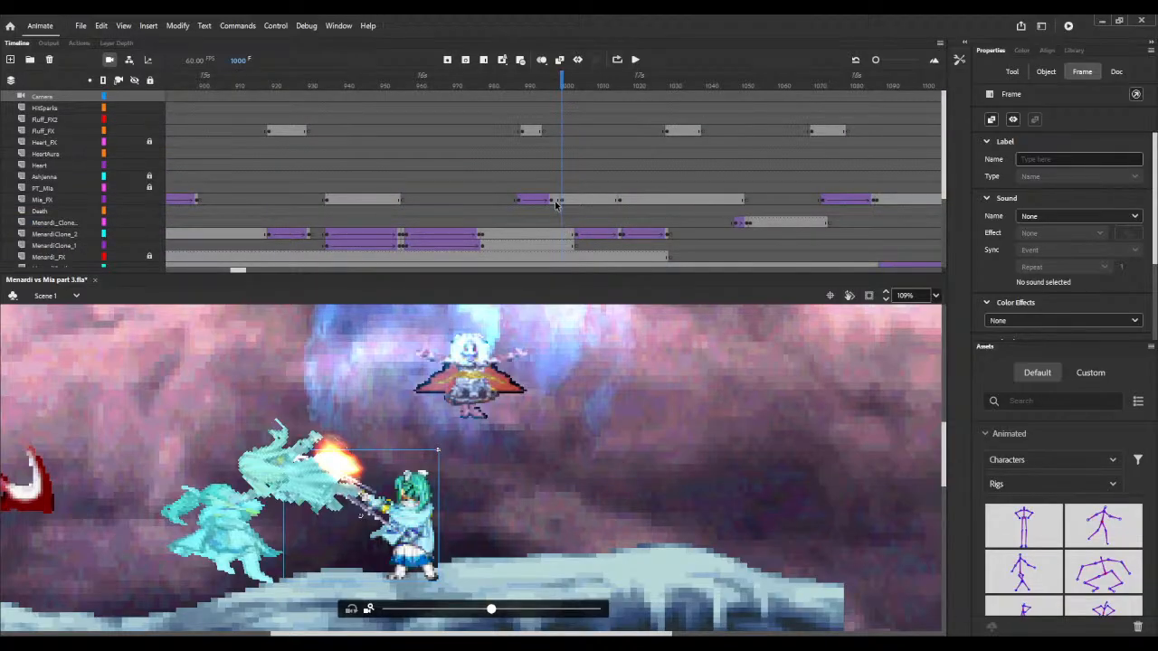
{"action": "left_click", "coordinate": [563, 201]}
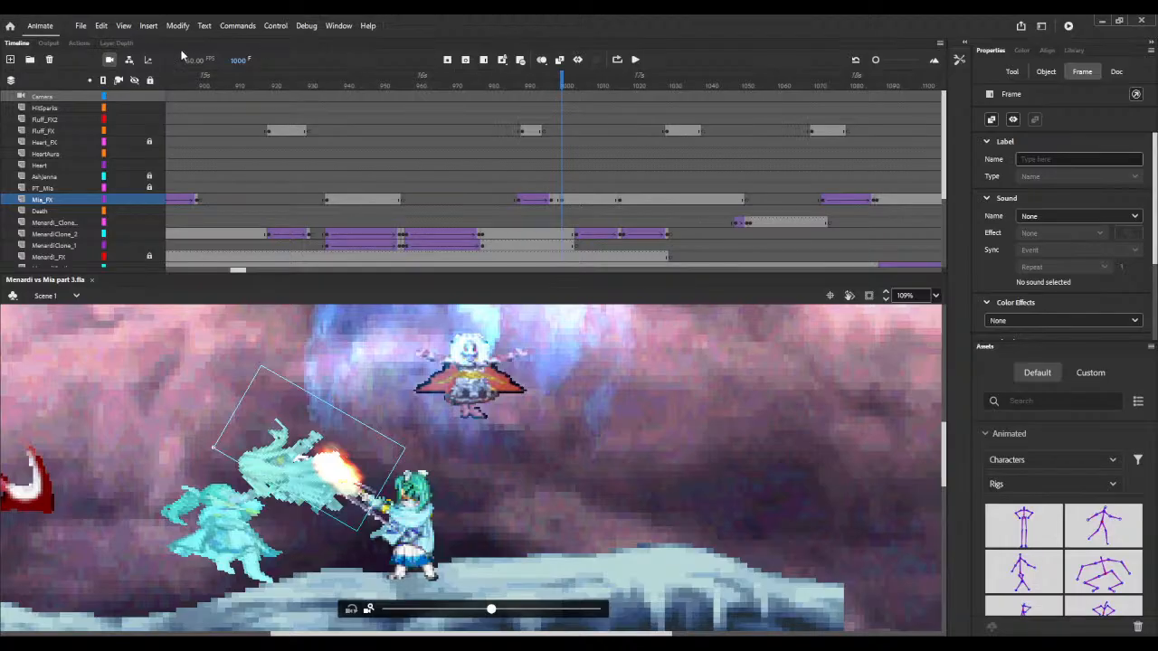
{"action": "left_click_drag", "start_coordinate": [563, 84], "coordinate": [620, 81]}
{"action": "scroll", "coordinate": [621, 98], "scroll_direction": "down", "scroll_amount": 5}
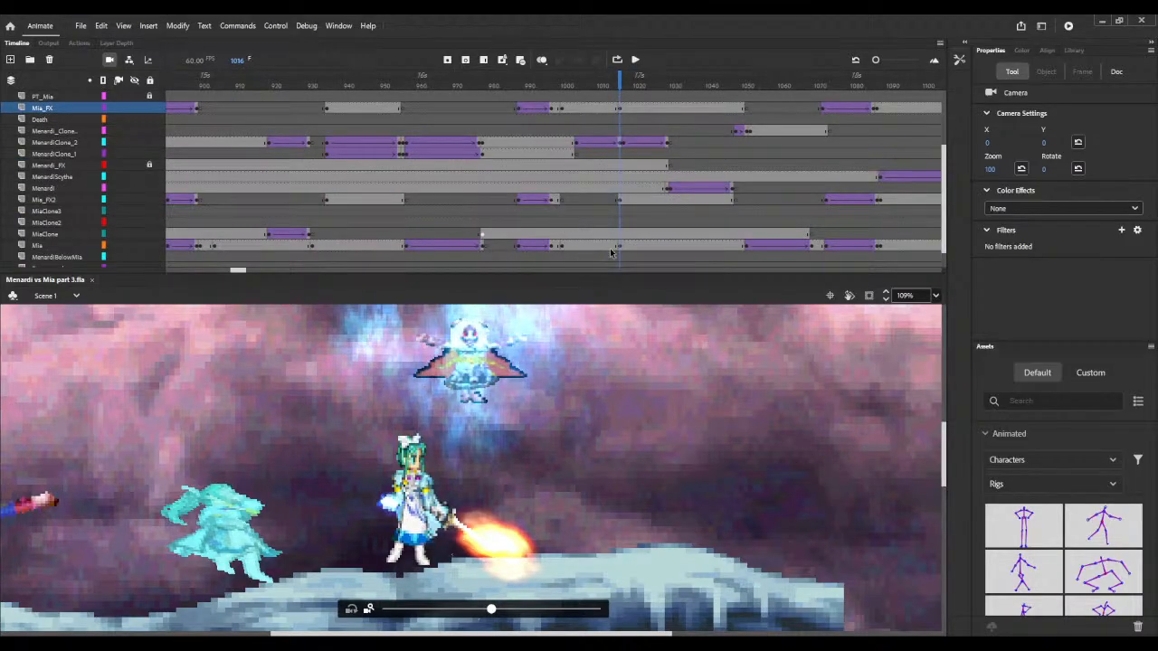
{"action": "left_click", "coordinate": [562, 245]}
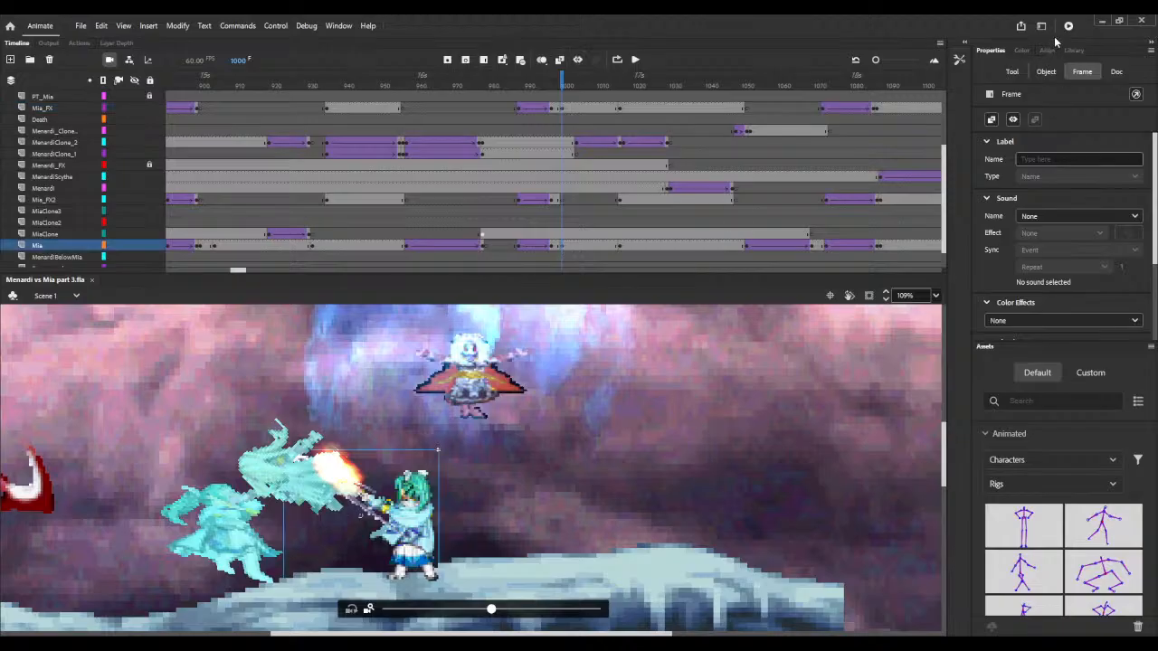
{"action": "left_click", "coordinate": [1074, 49]}
{"action": "left_click", "coordinate": [992, 51]}
{"action": "left_click", "coordinate": [1046, 72]}
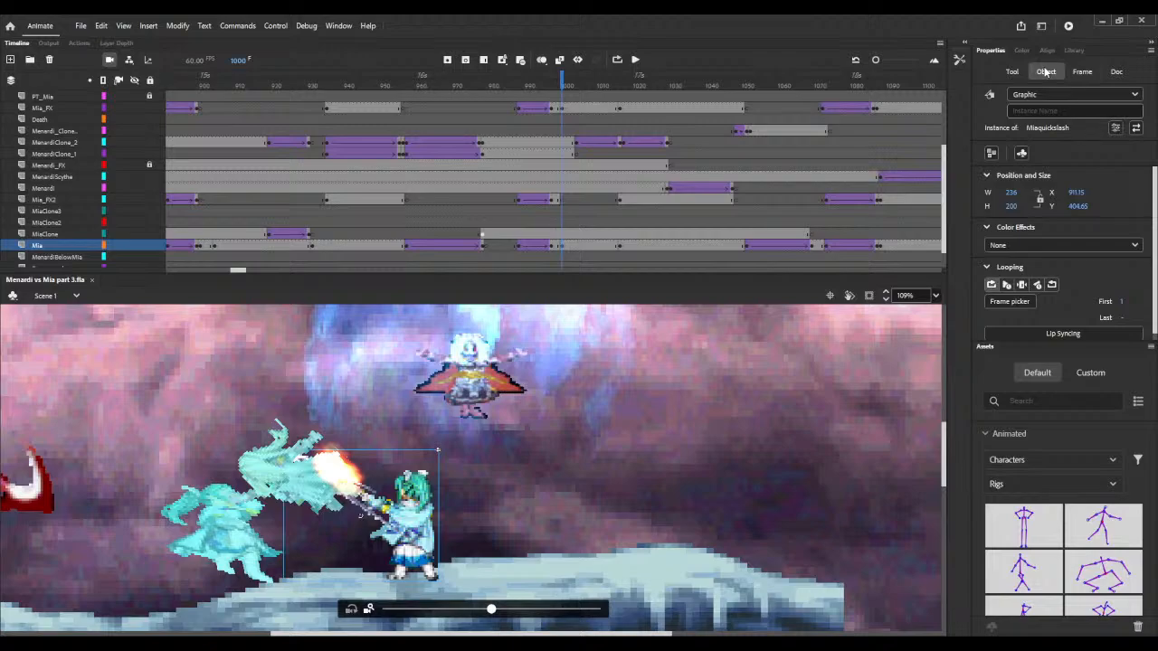
- Try setting Mia's X position to 911.15 at frame 1016, and undo it
{"action": "left_click", "coordinate": [621, 250]}
{"action": "left_click", "coordinate": [1042, 71]}
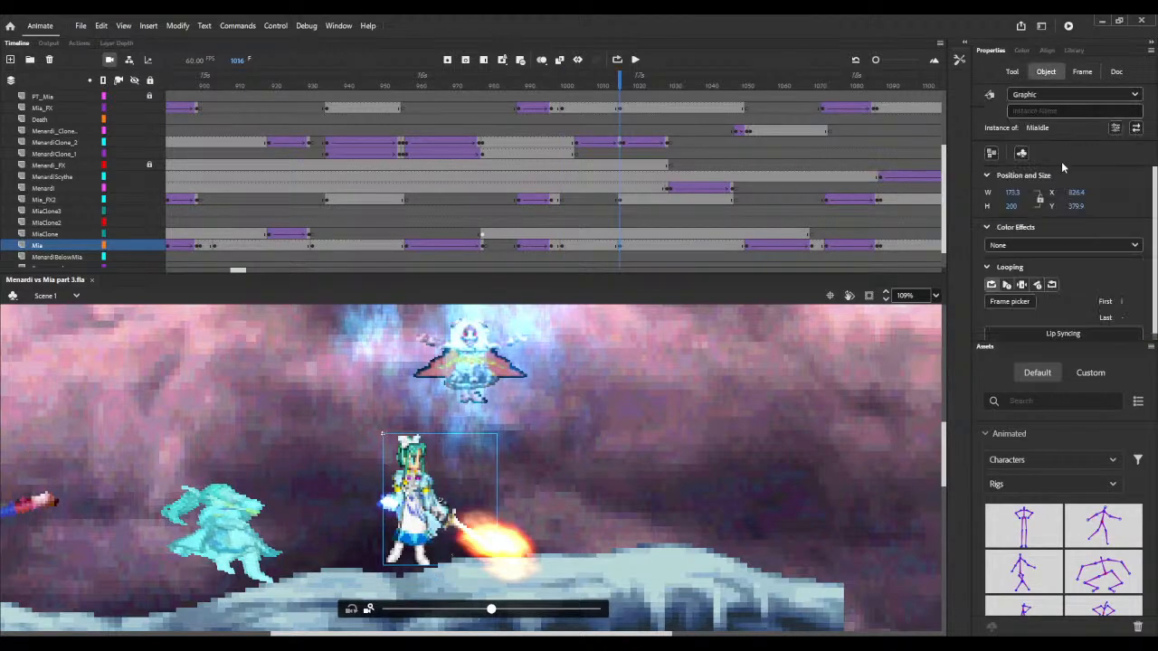
{"action": "left_click", "coordinate": [1076, 192]}
{"action": "type", "text": "911.15"}
{"action": "key", "text": "Return"}
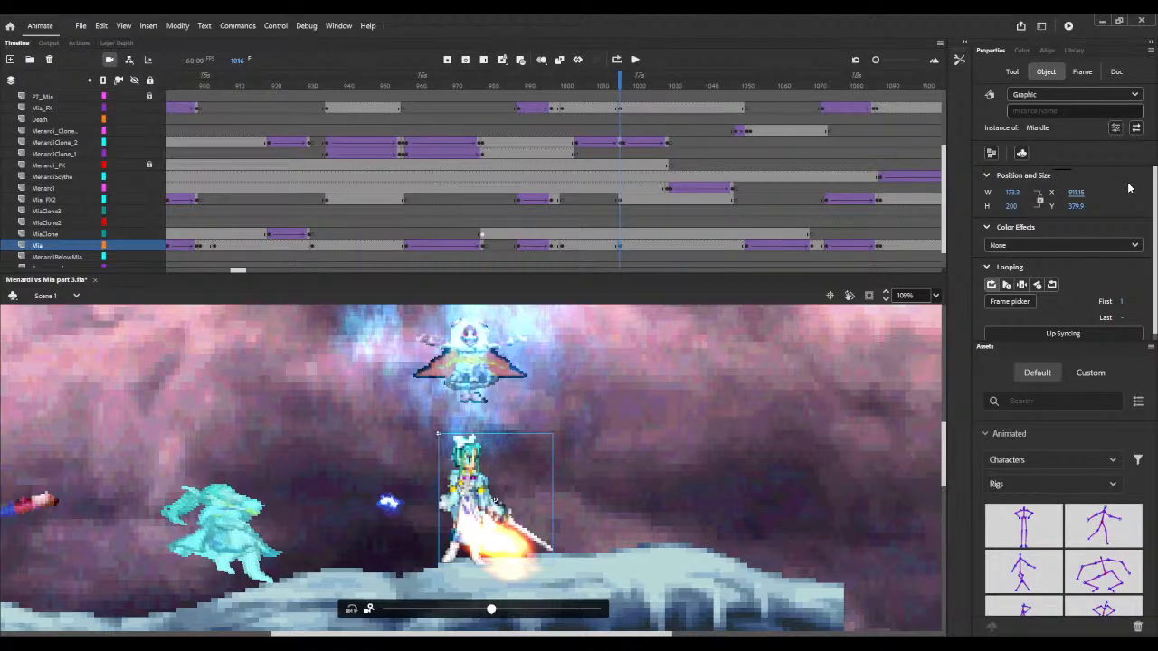
{"action": "key", "text": "ctrl+z"}
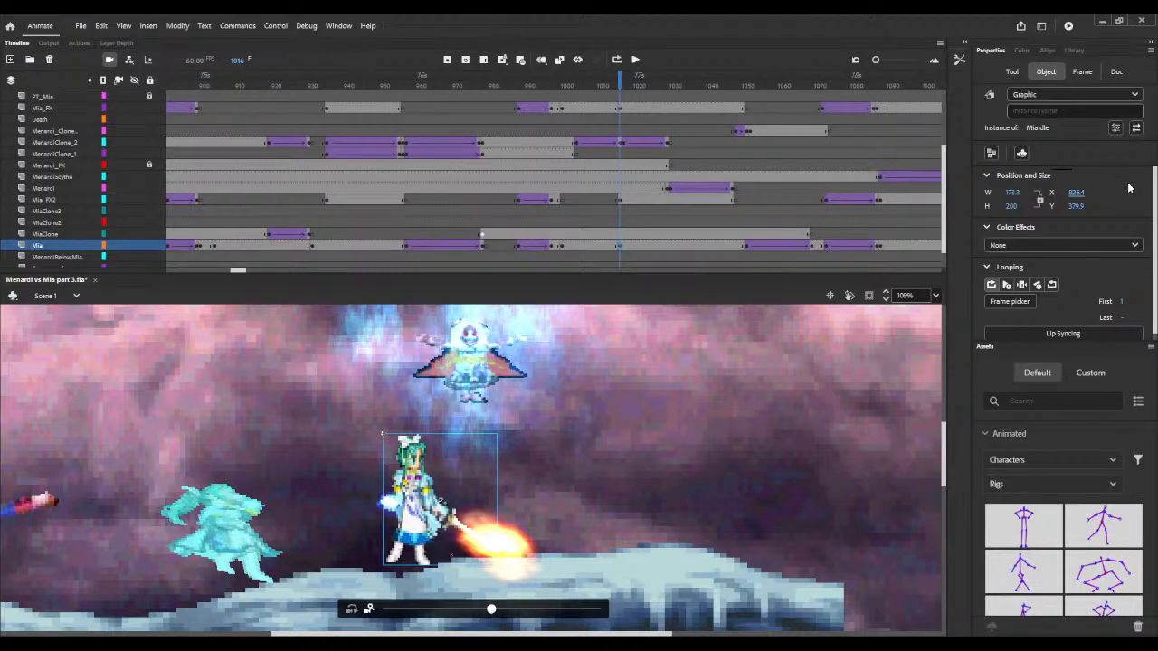
- Set Mia's Y position at frame 1016 to 404.65, matching her height at frame 1000
{"action": "left_click", "coordinate": [561, 250]}
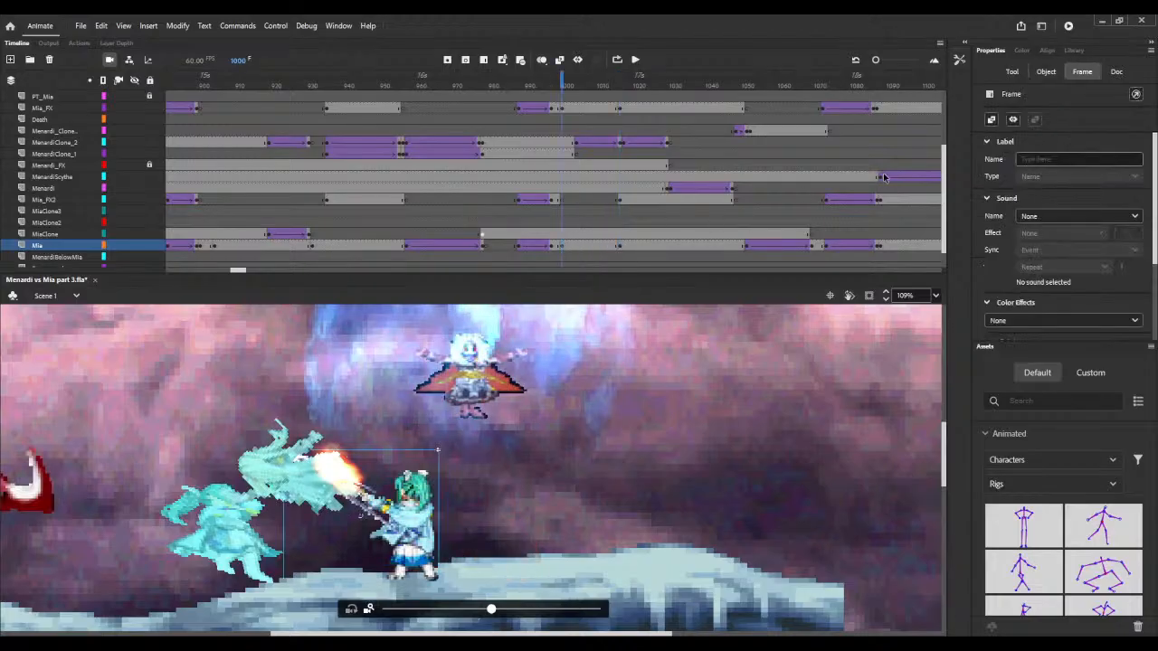
{"action": "left_click", "coordinate": [1049, 72]}
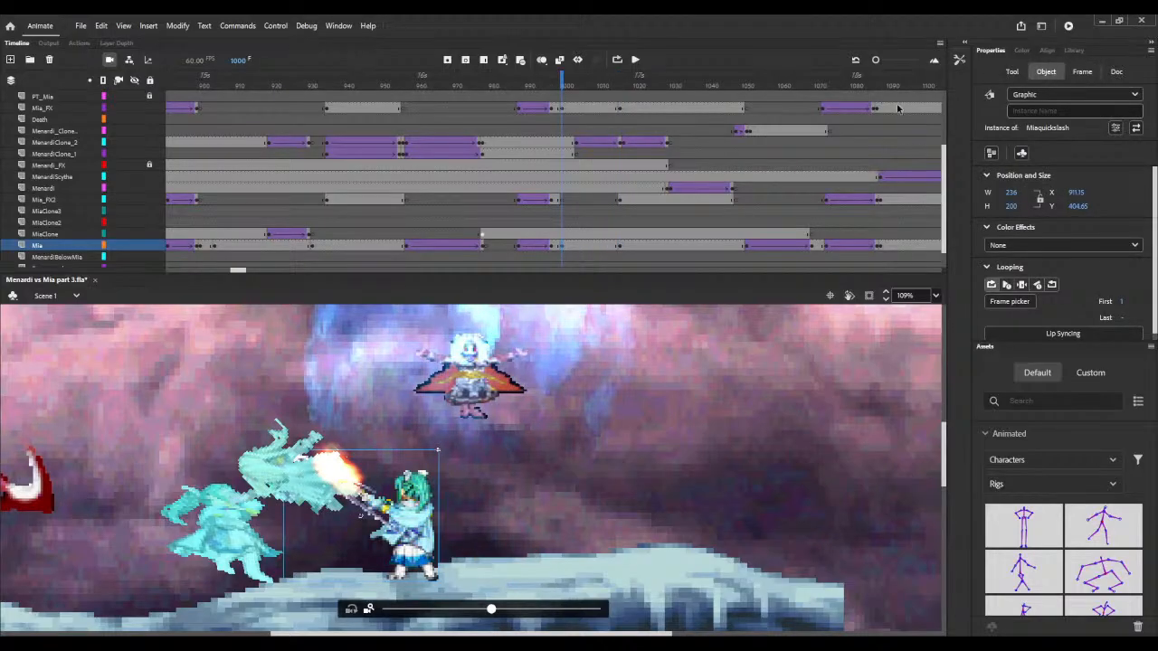
{"action": "left_click", "coordinate": [620, 249]}
{"action": "left_click", "coordinate": [1047, 74]}
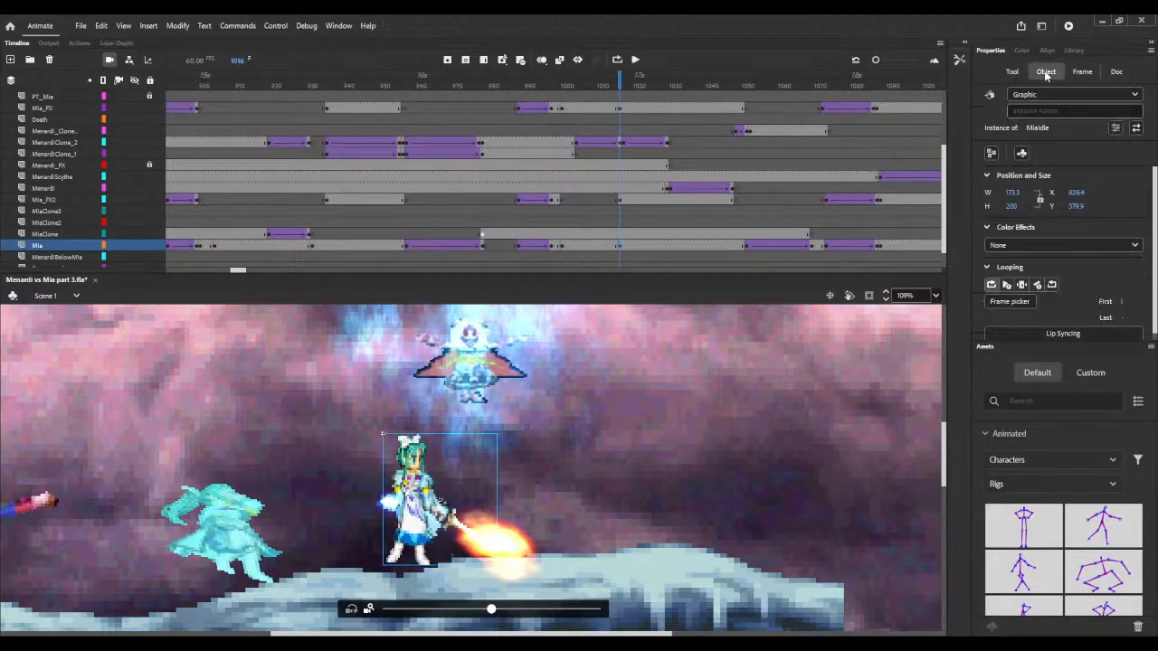
{"action": "left_click", "coordinate": [1075, 207]}
{"action": "type", "text": "4"}
{"action": "key", "text": "Return"}
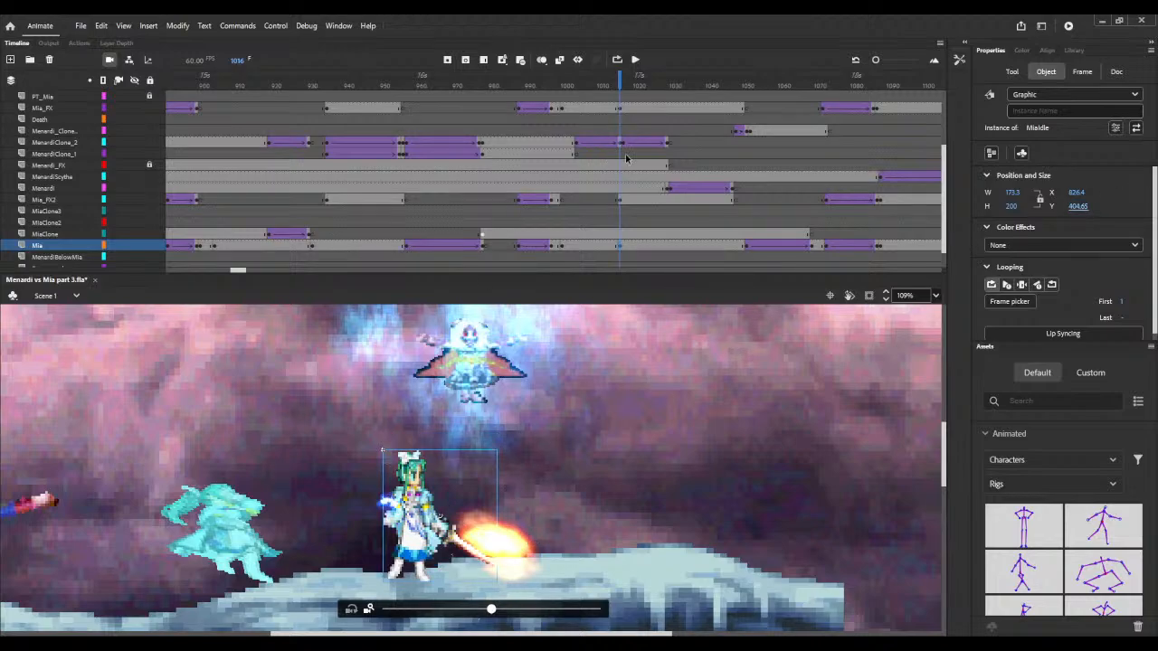
- Lower the fire on Mia_FX and the ice on Mia_FX2 at frame 1016 to meet Mia's hands
{"action": "scroll", "coordinate": [625, 158], "scroll_direction": "up", "scroll_amount": 1}
{"action": "scroll", "coordinate": [607, 153], "scroll_direction": "up", "scroll_amount": 1}
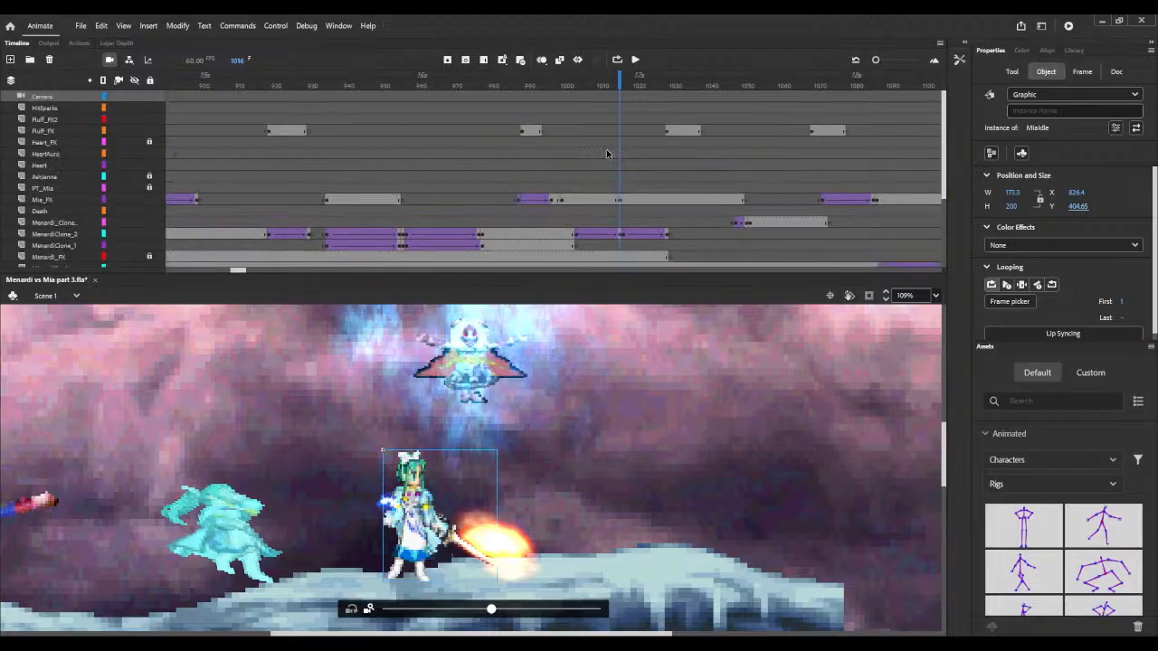
{"action": "left_click", "coordinate": [620, 200]}
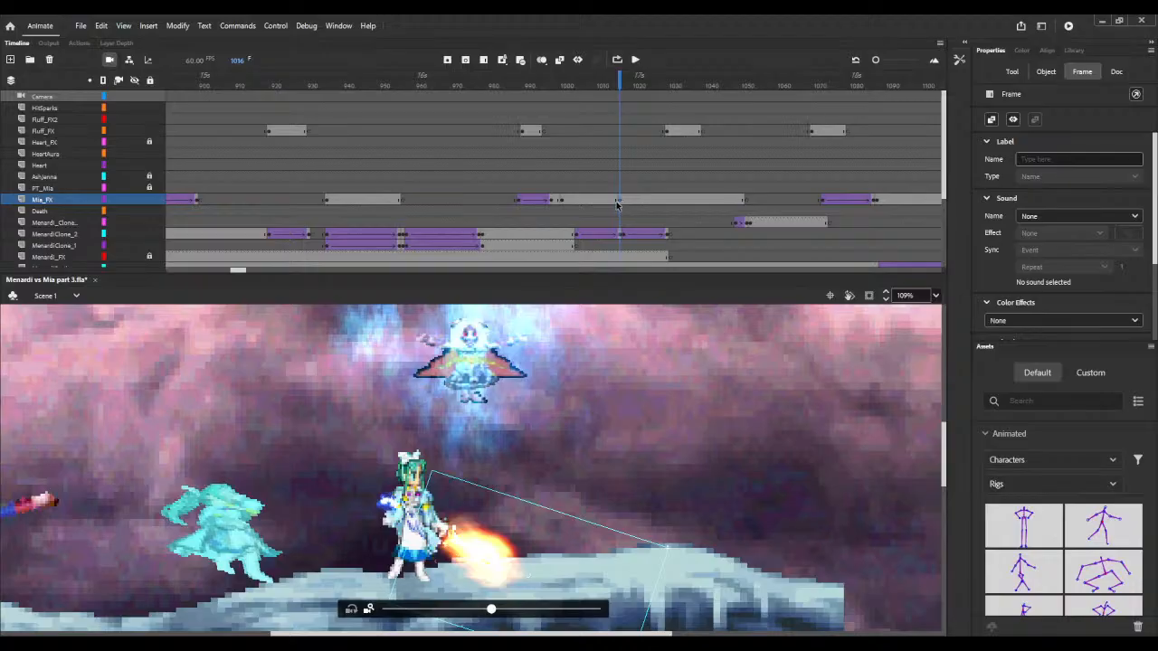
{"action": "scroll", "coordinate": [617, 205], "scroll_direction": "down", "scroll_amount": 2}
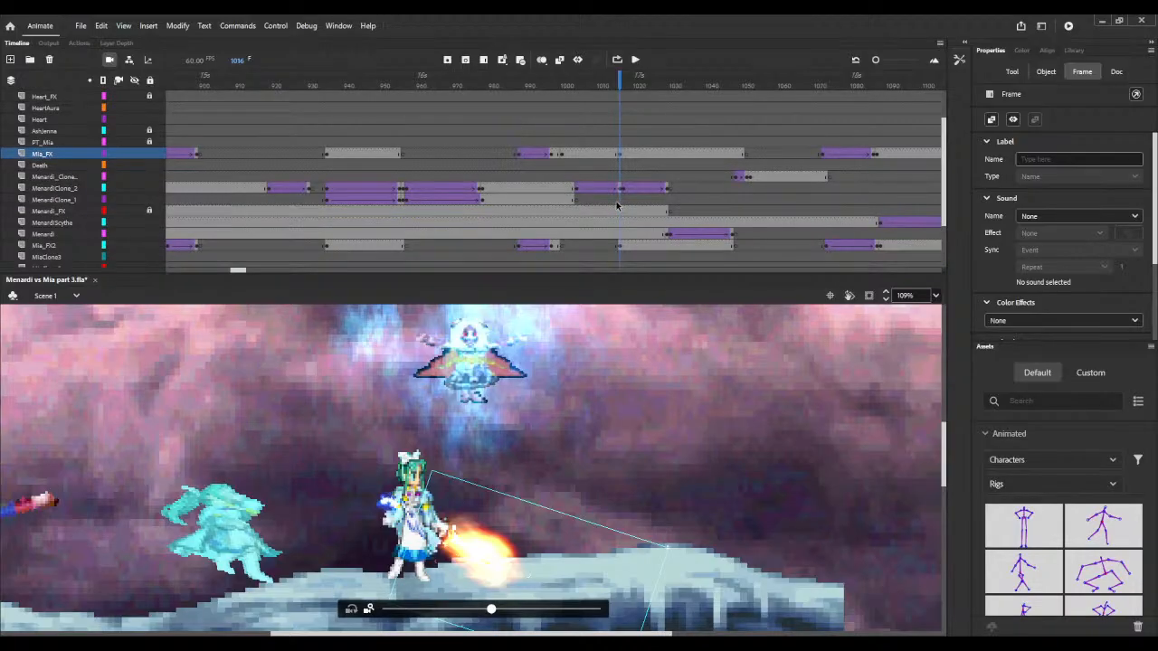
{"action": "left_click", "coordinate": [621, 248]}
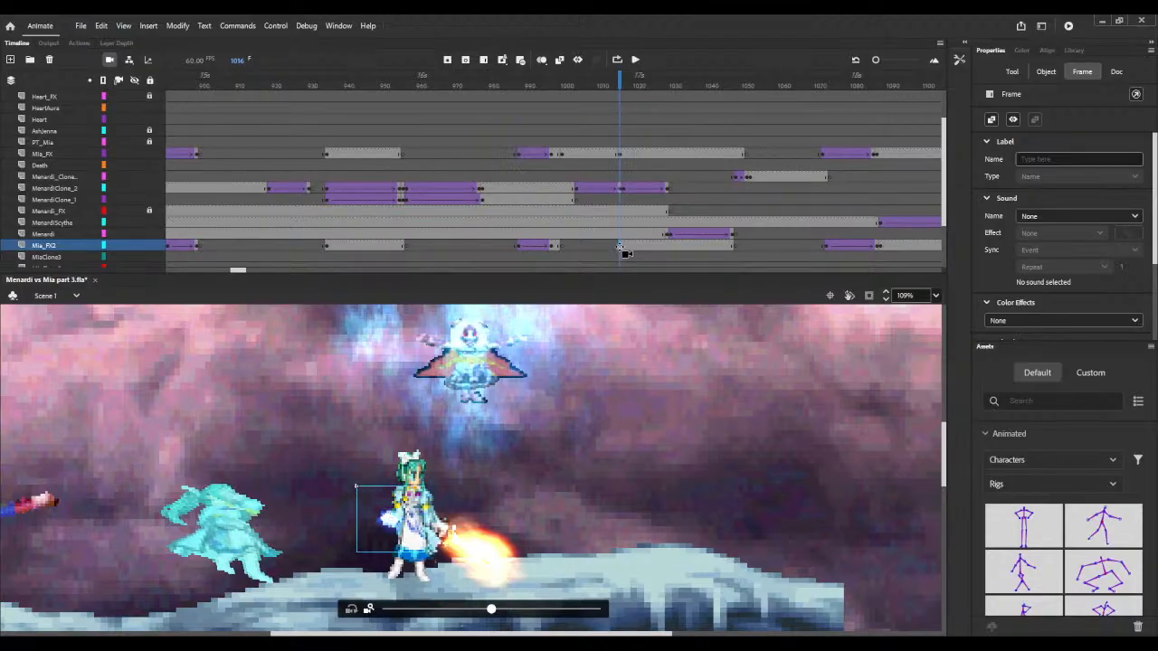
- Set Mia's Y position at frame 1088 to 404.65 so she stands on the ice
{"action": "left_click", "coordinate": [826, 248]}
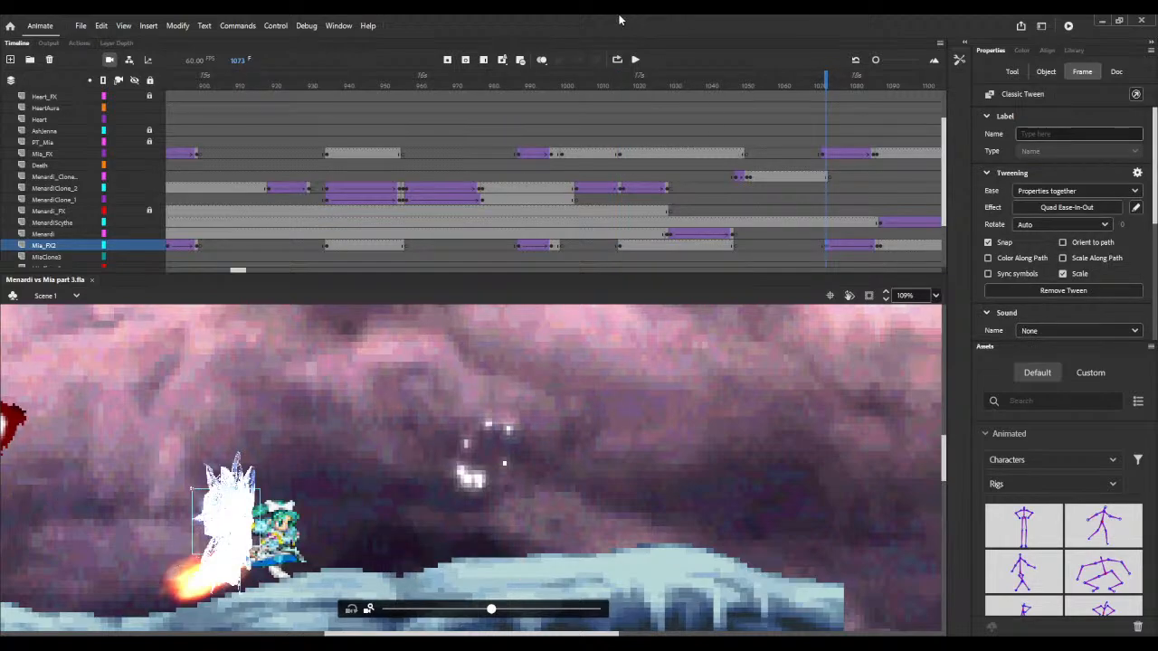
{"action": "left_click_drag", "start_coordinate": [622, 88], "coordinate": [874, 173]}
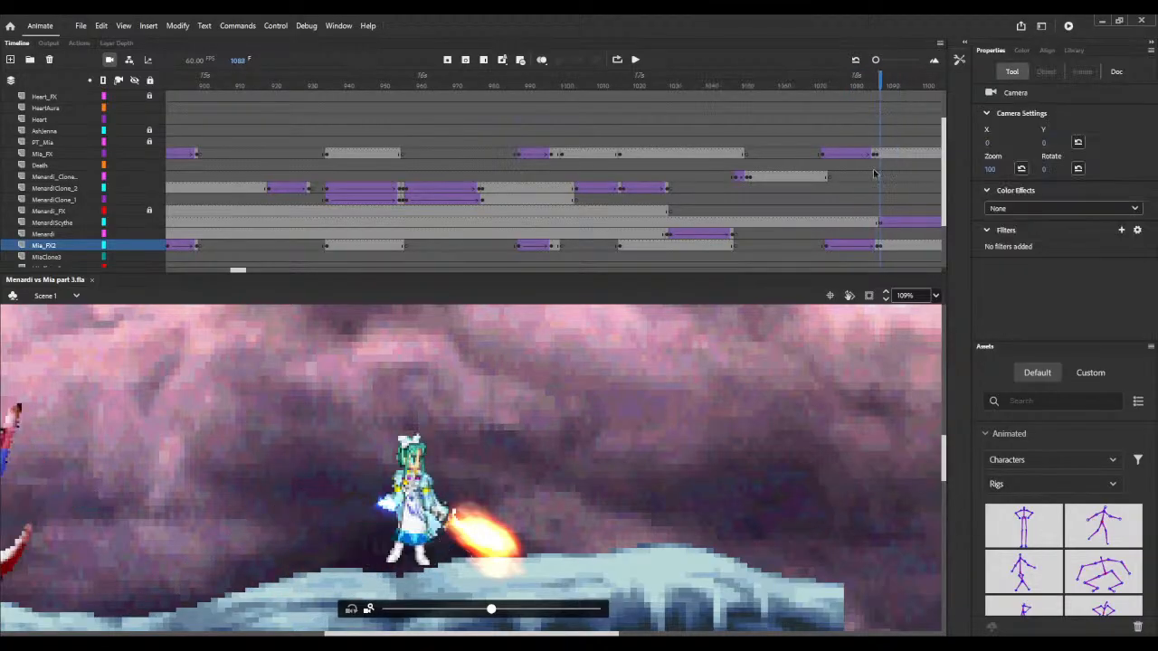
{"action": "left_click", "coordinate": [881, 248]}
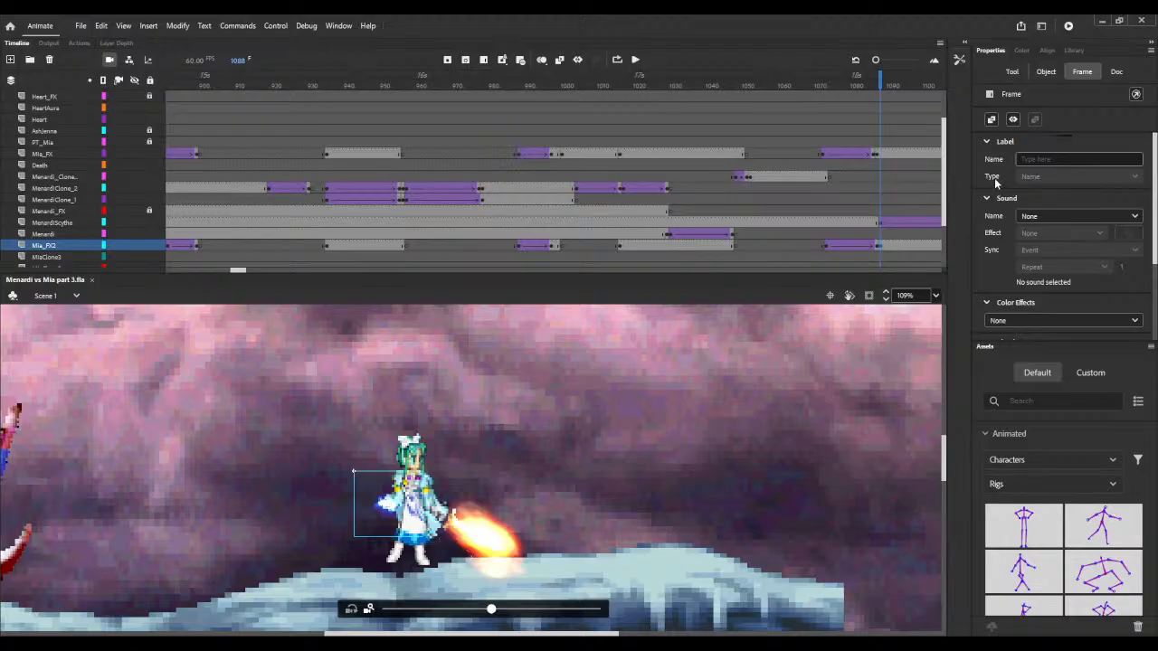
{"action": "scroll", "coordinate": [866, 216], "scroll_direction": "down", "scroll_amount": 3}
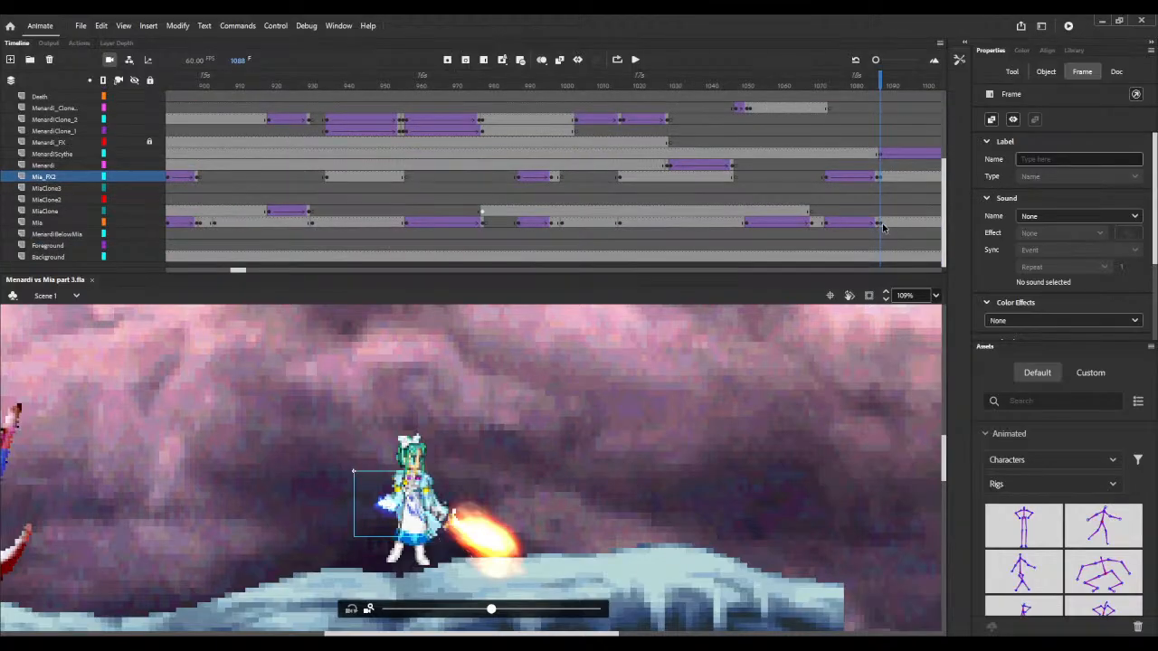
{"action": "left_click", "coordinate": [882, 224]}
{"action": "left_click", "coordinate": [1056, 74]}
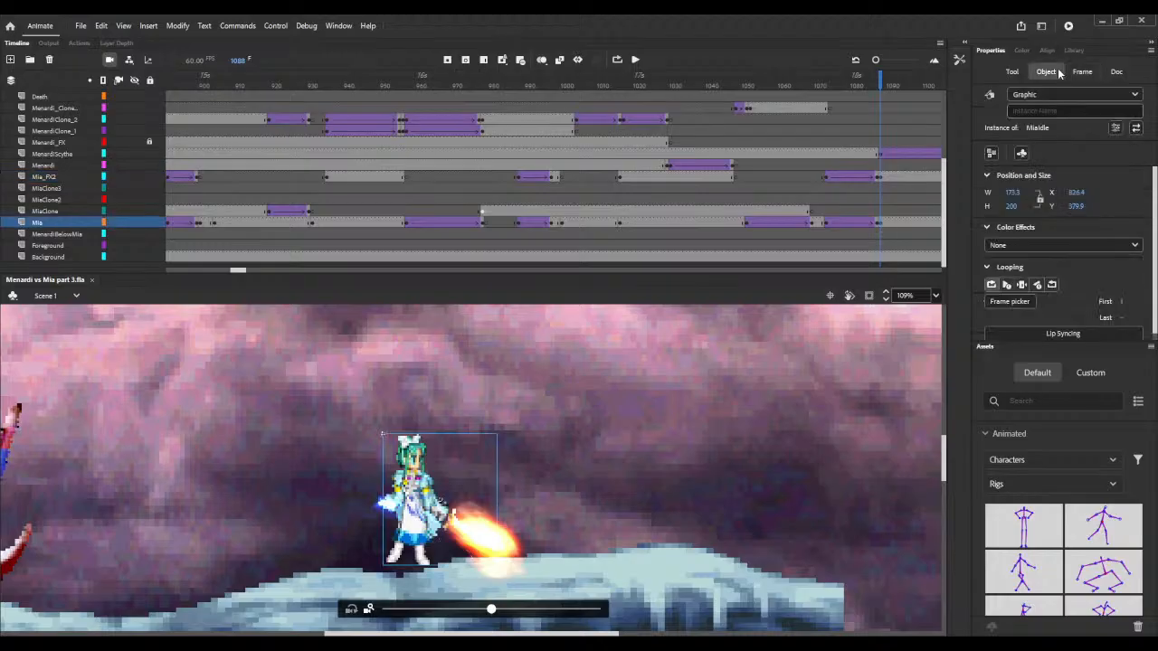
{"action": "left_click", "coordinate": [1076, 206]}
{"action": "type", "text": "40"}
{"action": "key", "text": "Return"}
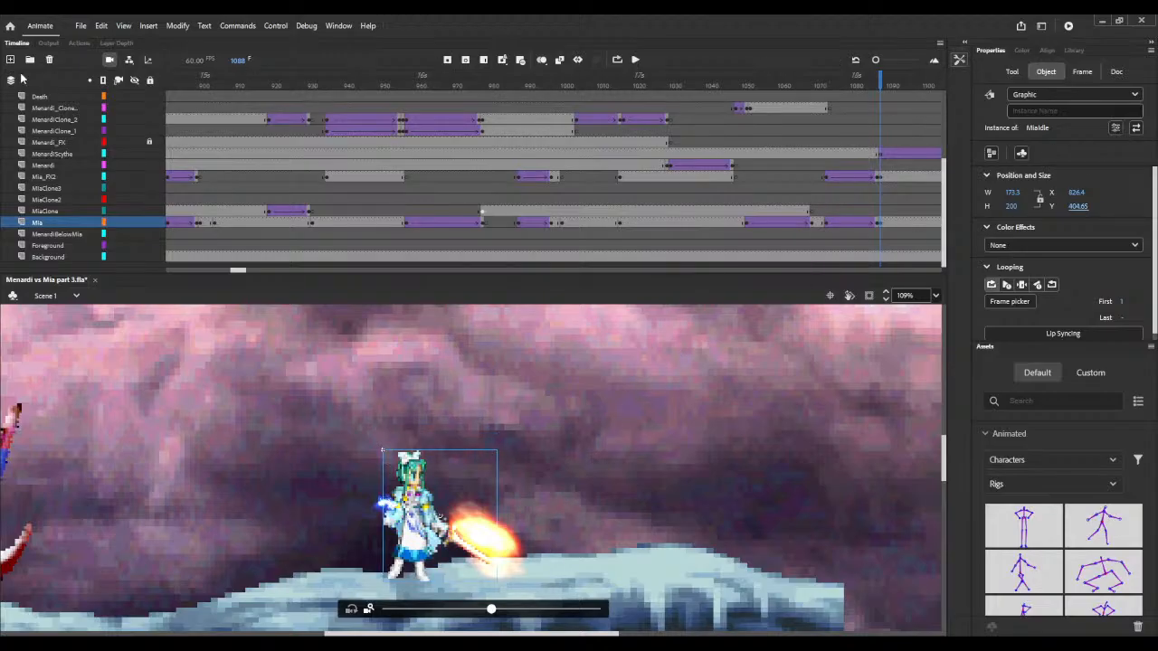
- Nudge the fire effect at frame 1088 down and slightly left, to X 1259.7 and Y 612.55
{"action": "left_click", "coordinate": [514, 554]}
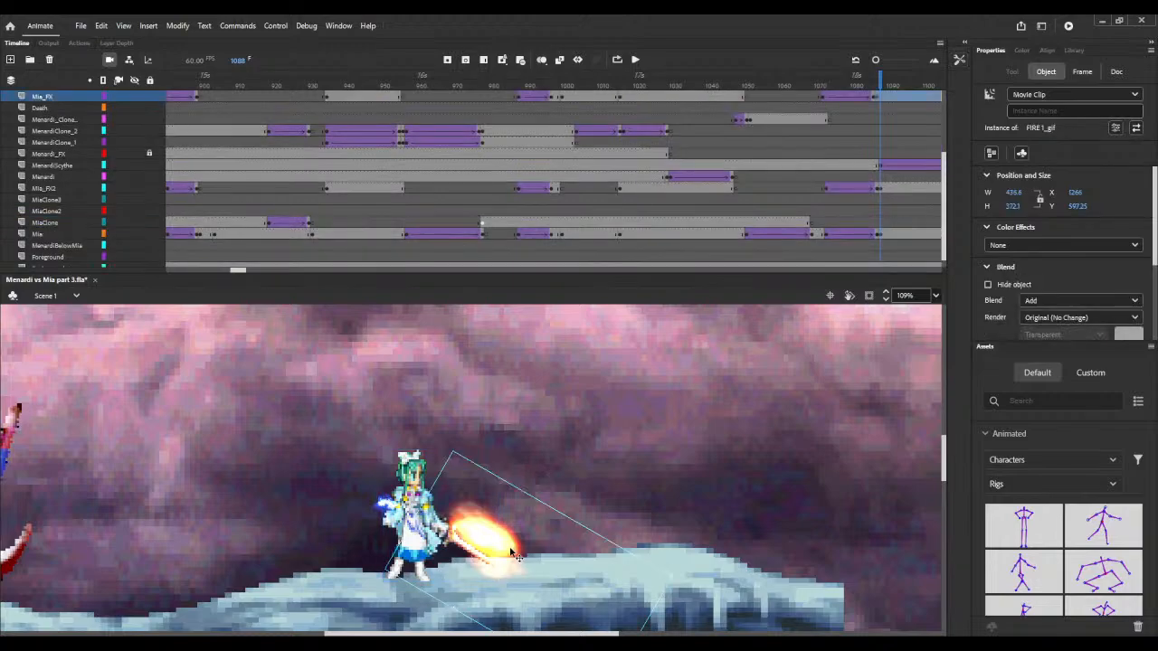
{"action": "key", "text": "Down"}
{"action": "key", "text": "Down"}
{"action": "key", "text": "Down"}
{"action": "key", "text": "Down"}
{"action": "key", "text": "Down"}
{"action": "key", "text": "Down"}
{"action": "key", "text": "Down"}
{"action": "key", "text": "Down"}
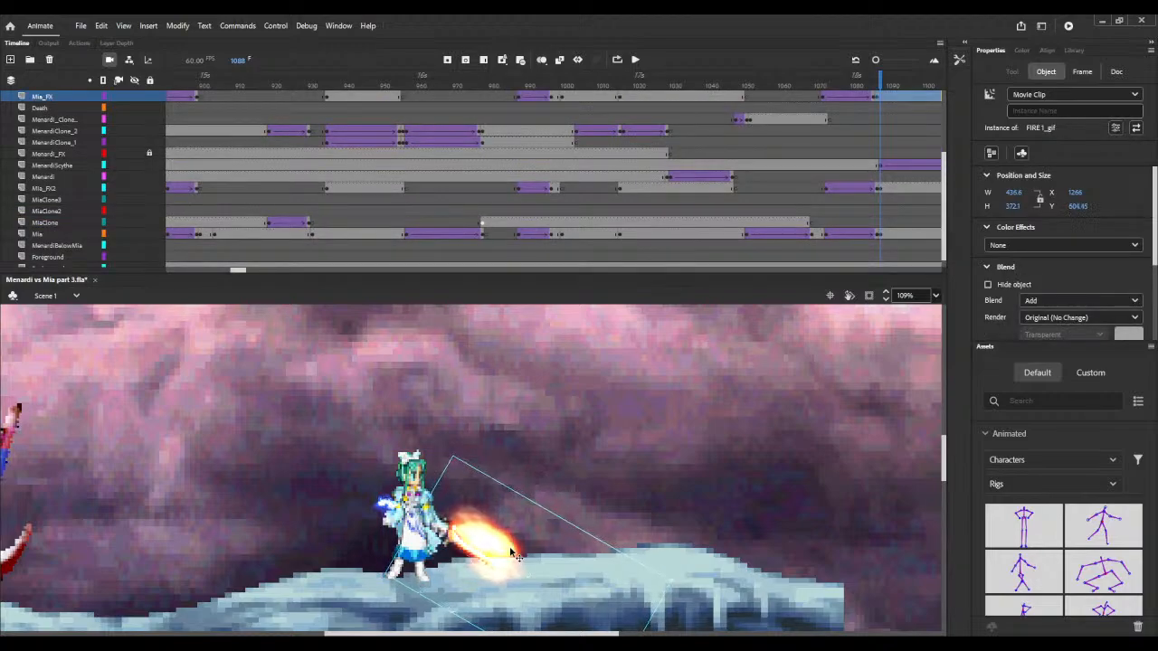
{"action": "key", "text": "Down"}
{"action": "key", "text": "Down"}
{"action": "key", "text": "Down"}
{"action": "key", "text": "Down"}
{"action": "key", "text": "Down"}
{"action": "key", "text": "Left"}
{"action": "key", "text": "Left"}
{"action": "key", "text": "Left"}
{"action": "key", "text": "Left"}
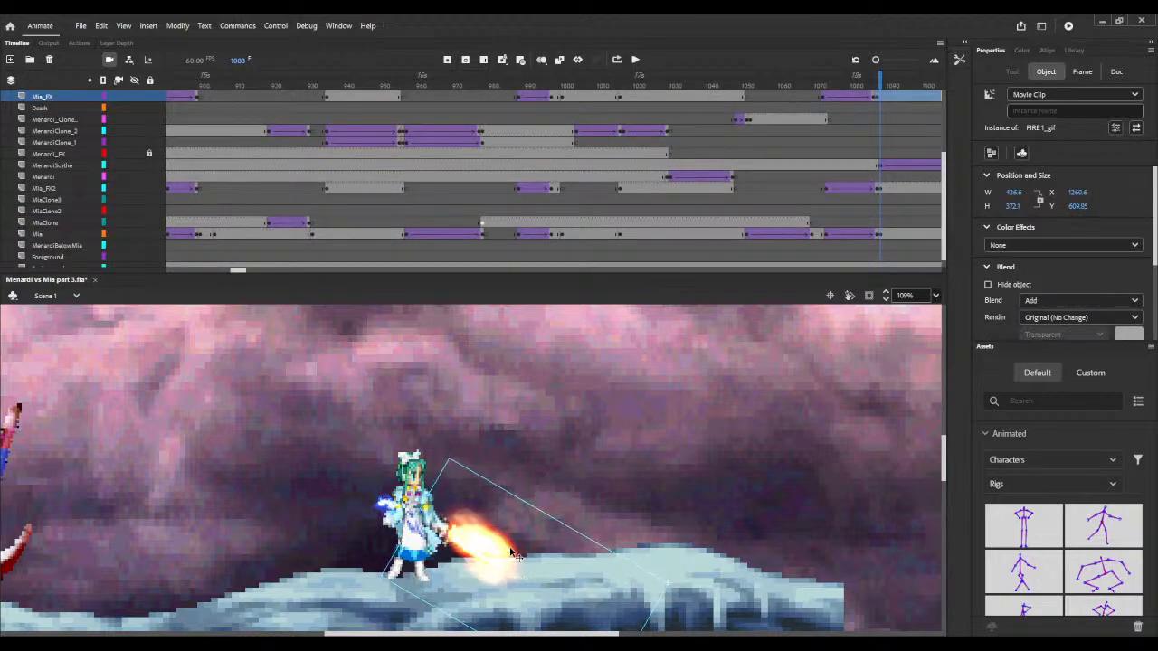
{"action": "key", "text": "Down"}
{"action": "left_click_drag", "start_coordinate": [512, 554], "coordinate": [512, 554]}
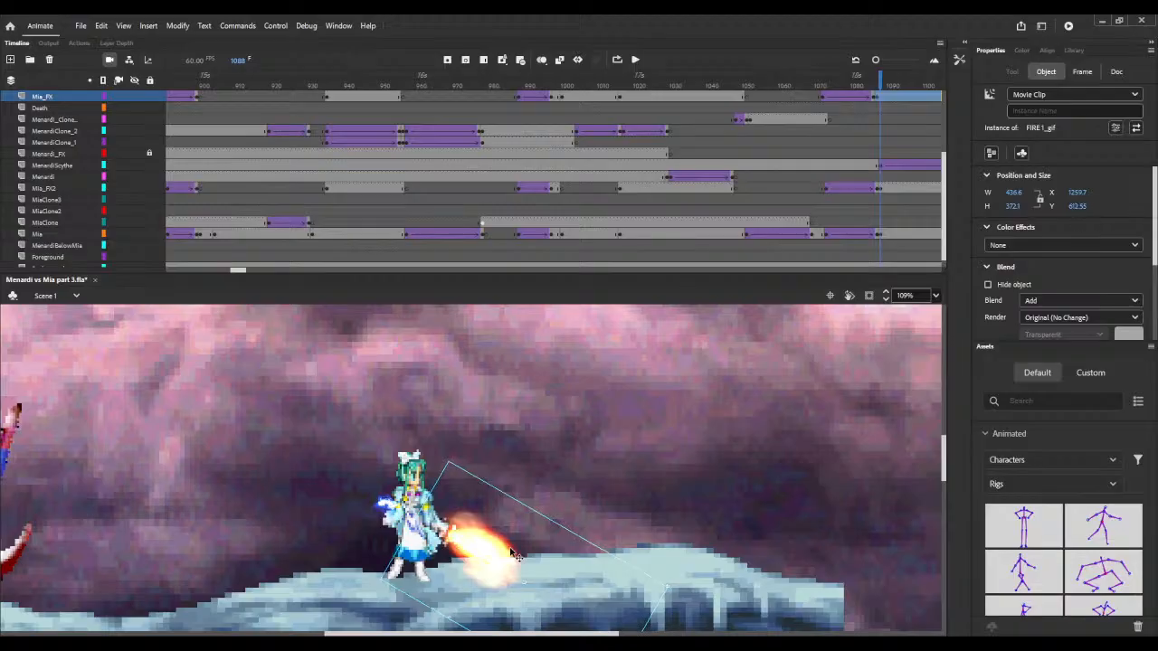
- Nudge the ice effect on Mia_FX2 at frame 1088 down to Y 449.3
{"action": "left_click", "coordinate": [378, 503]}
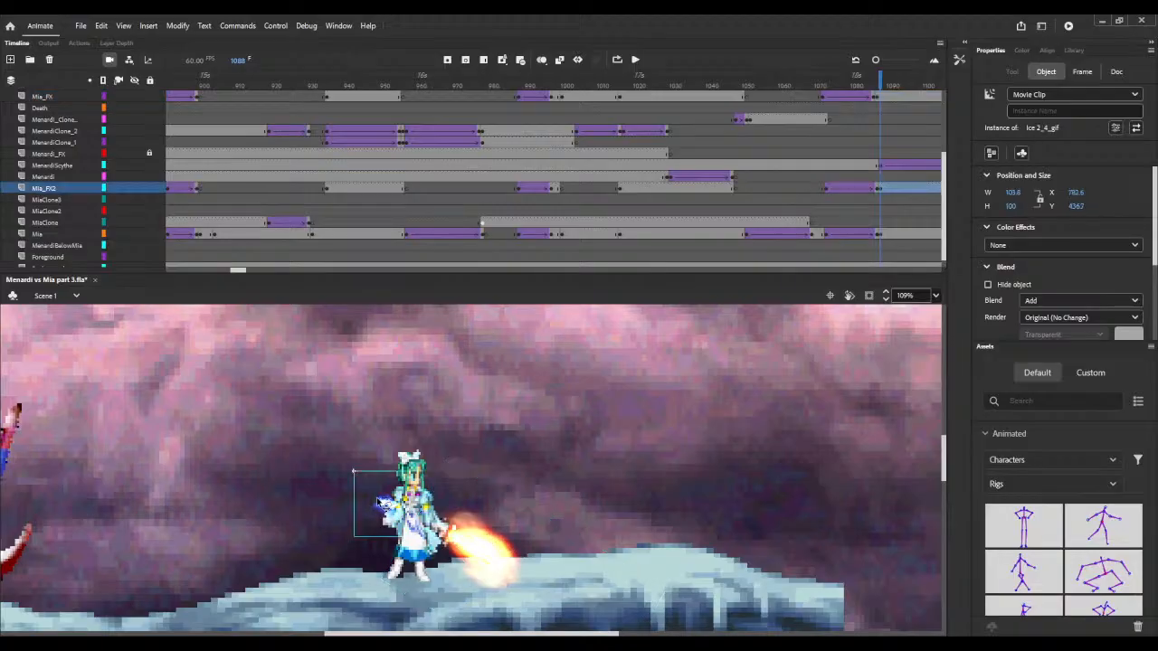
{"action": "key", "text": "Down"}
{"action": "key", "text": "Down"}
{"action": "key", "text": "Down"}
{"action": "key", "text": "Down"}
{"action": "key", "text": "Down"}
{"action": "key", "text": "Down"}
{"action": "key", "text": "Down"}
{"action": "key", "text": "Down"}
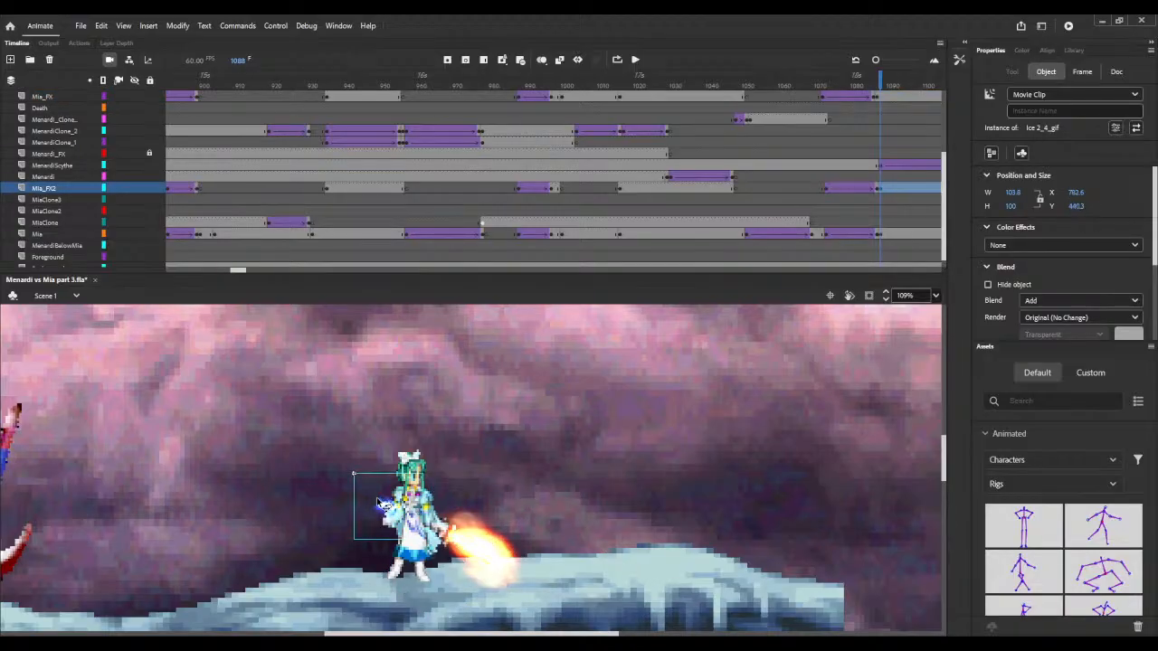
{"action": "key", "text": "Down"}
{"action": "key", "text": "Down"}
{"action": "key", "text": "Down"}
{"action": "key", "text": "Down"}
{"action": "key", "text": "Down"}
{"action": "key", "text": "Down"}
{"action": "key", "text": "Down"}
{"action": "key", "text": "Down"}
{"action": "key", "text": "Down"}
{"action": "key", "text": "Down"}
{"action": "key", "text": "Down"}
{"action": "key", "text": "Down"}
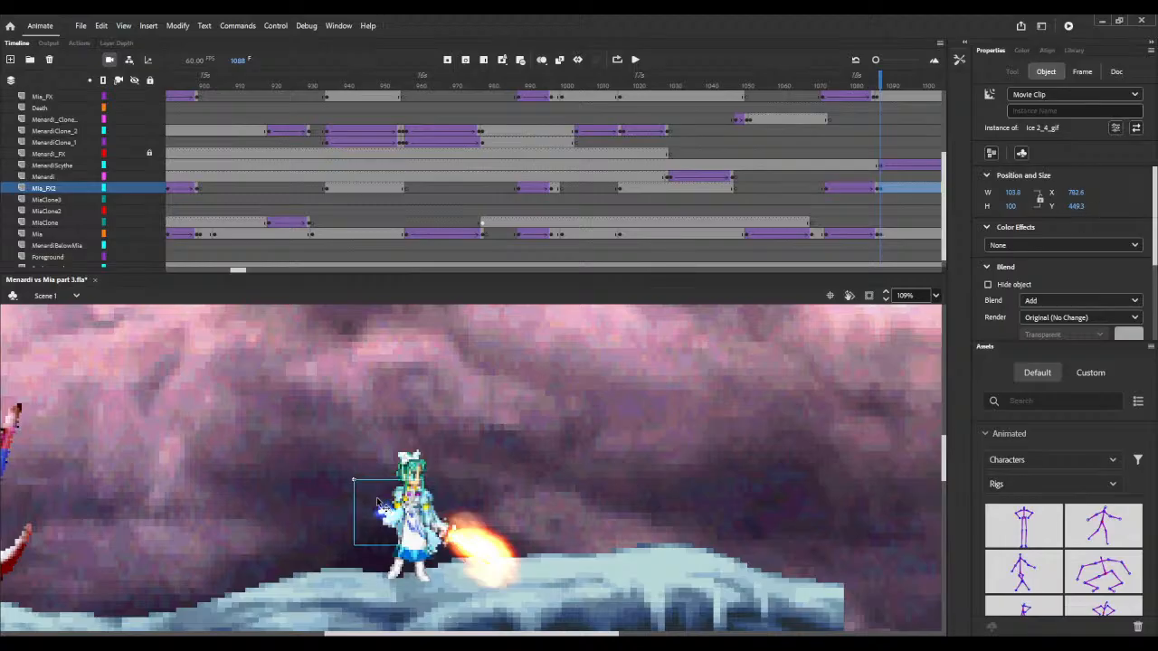
- Nudge the ice effect on Mia_FX2 at frame 1088 right and further down, to X 785.3 and Y 460.1
{"action": "key", "text": "Right"}
{"action": "key", "text": "Down"}
{"action": "key", "text": "Down"}
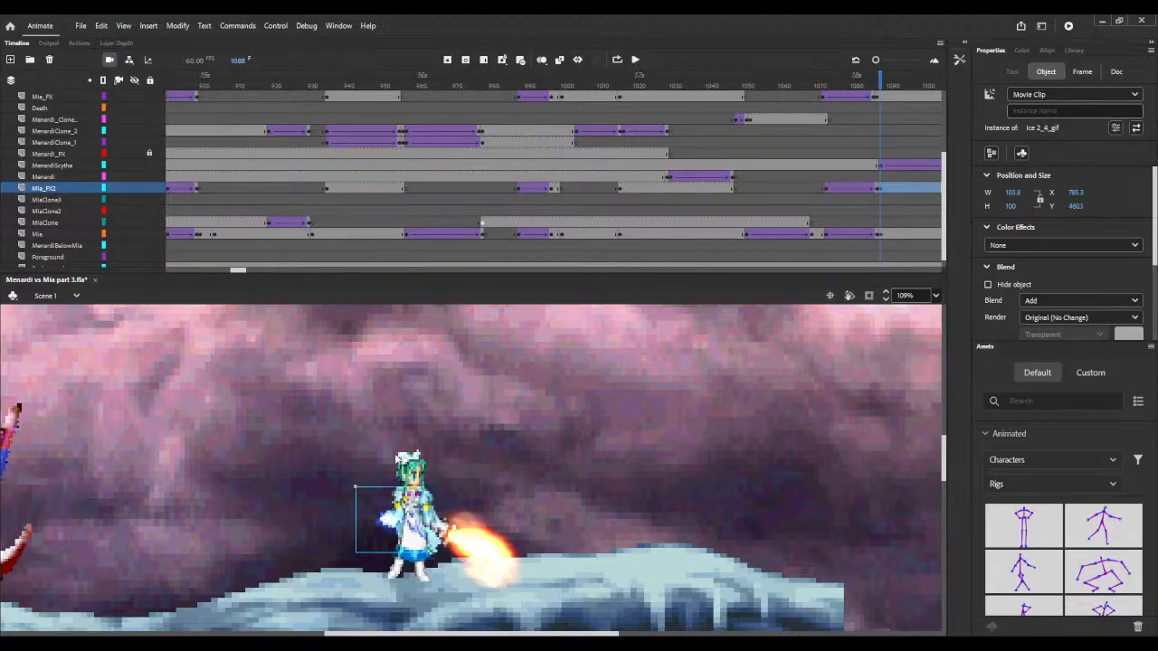
- Set Mia's Y position at frame 1133 to 404.65 so her feet rest on the ice
{"action": "left_click_drag", "start_coordinate": [242, 273], "coordinate": [250, 271]}
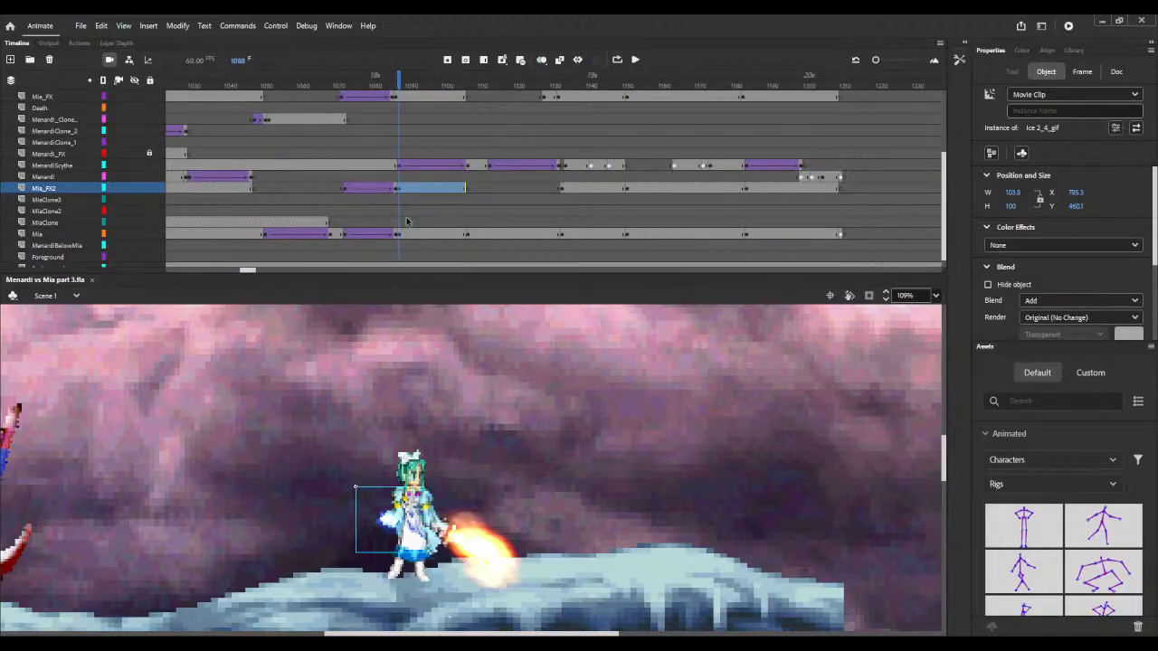
{"action": "left_click", "coordinate": [468, 236]}
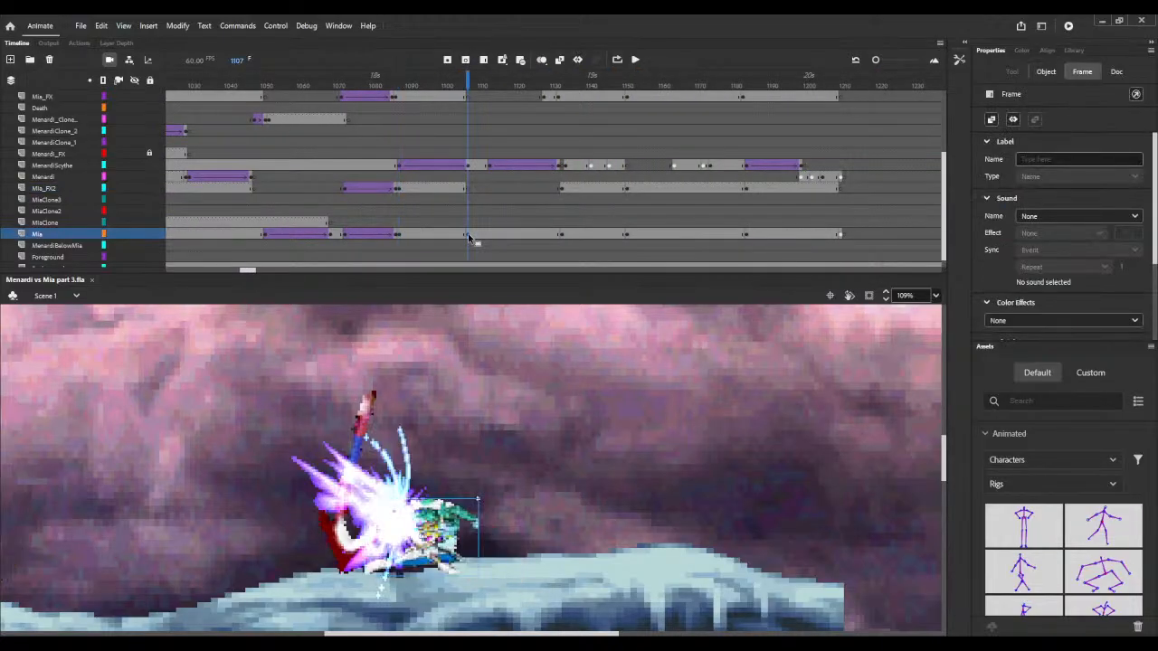
{"action": "left_click", "coordinate": [561, 236]}
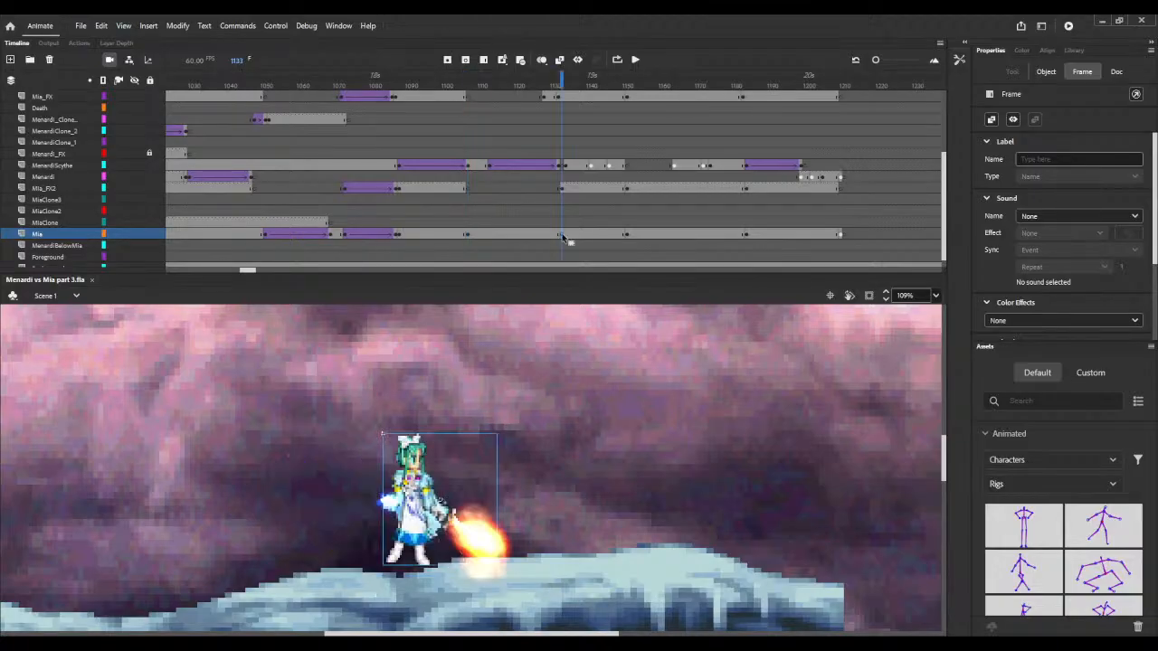
{"action": "left_click", "coordinate": [1046, 71]}
{"action": "left_click", "coordinate": [1075, 206]}
{"action": "type", "text": "40"}
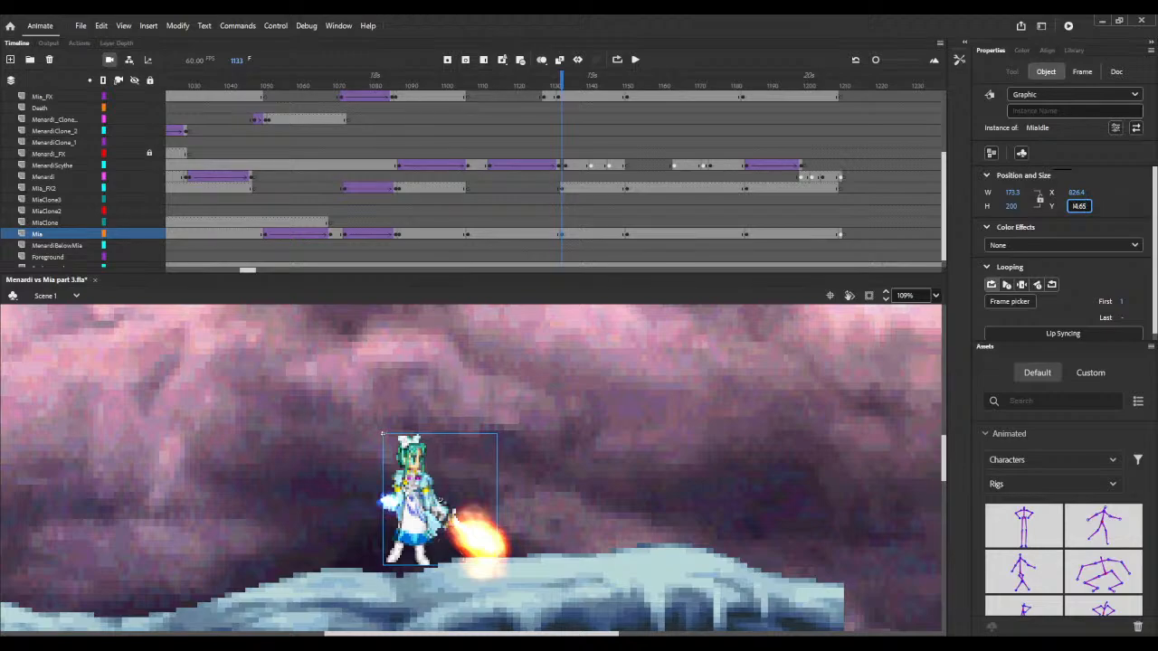
{"action": "key", "text": "Return"}
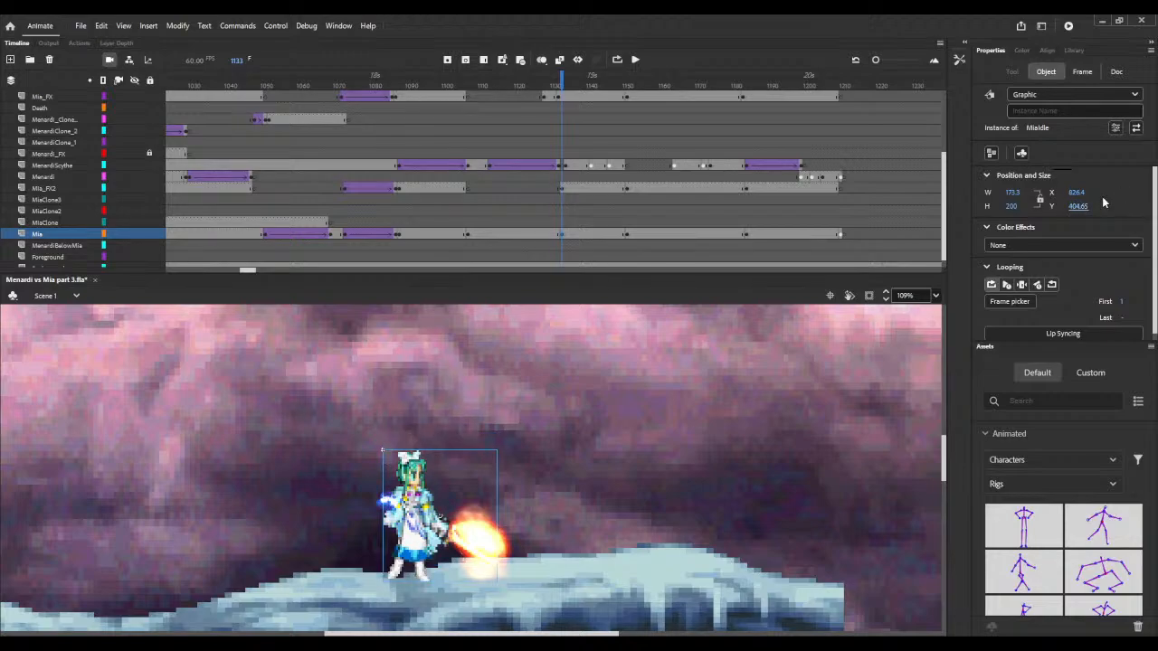
- Nudge the fire effect on Mia_FX at frame 1133 down to Y 623.2 to meet Mia's hand
{"action": "left_click", "coordinate": [510, 554]}
{"action": "key", "text": "Down"}
{"action": "key", "text": "Down"}
{"action": "key", "text": "Down"}
{"action": "key", "text": "Down"}
{"action": "key", "text": "Down"}
{"action": "key", "text": "Down"}
{"action": "key", "text": "Down"}
{"action": "key", "text": "Down"}
{"action": "key", "text": "Down"}
{"action": "key", "text": "Down"}
{"action": "key", "text": "Down"}
{"action": "key", "text": "Down"}
{"action": "key", "text": "Down"}
{"action": "key", "text": "Down"}
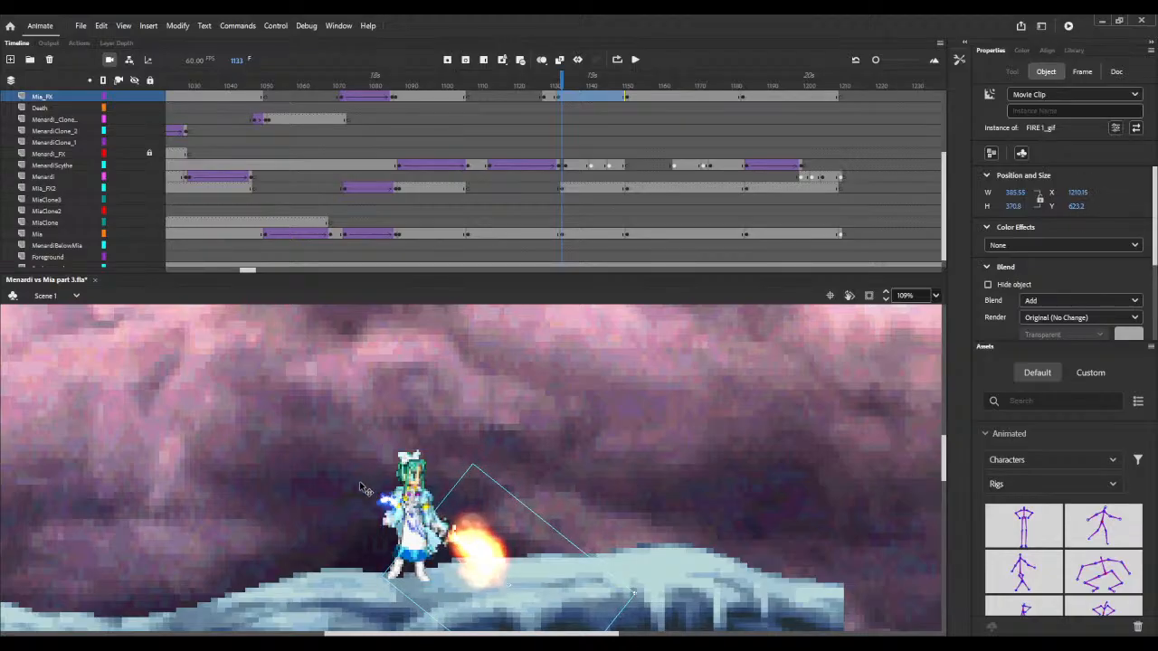
- Nudge the ice effect on Mia_FX2 at frame 1133 down to Y 459.95 to meet Mia's other hand
{"action": "left_click", "coordinate": [385, 500]}
{"action": "key", "text": "Down"}
{"action": "key", "text": "Down"}
{"action": "key", "text": "Down"}
{"action": "key", "text": "Down"}
{"action": "key", "text": "Down"}
{"action": "key", "text": "Down"}
{"action": "key", "text": "Down"}
{"action": "key", "text": "Down"}
{"action": "key", "text": "Down"}
{"action": "key", "text": "Down"}
{"action": "key", "text": "Down"}
{"action": "key", "text": "Down"}
{"action": "key", "text": "Down"}
{"action": "key", "text": "Down"}
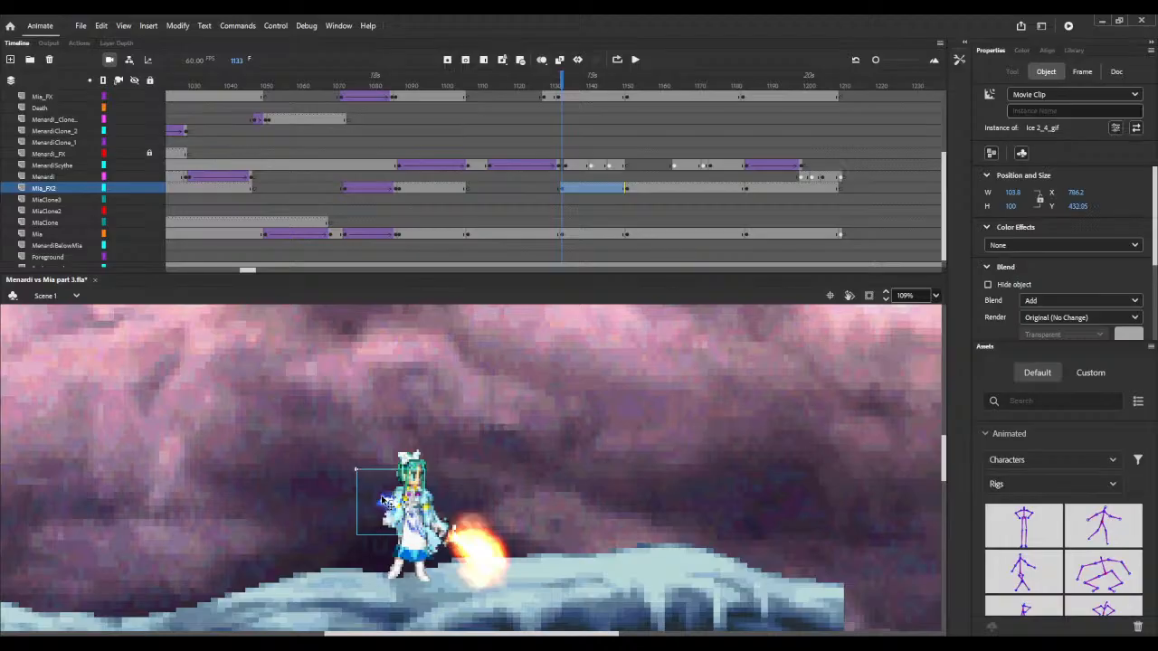
{"action": "key", "text": "Down"}
{"action": "key", "text": "Down"}
{"action": "key", "text": "Down"}
{"action": "key", "text": "Down"}
{"action": "key", "text": "Down"}
{"action": "key", "text": "Down"}
{"action": "key", "text": "Down"}
{"action": "key", "text": "Down"}
{"action": "key", "text": "Down"}
{"action": "key", "text": "Down"}
{"action": "key", "text": "Down"}
{"action": "key", "text": "Down"}
{"action": "key", "text": "Down"}
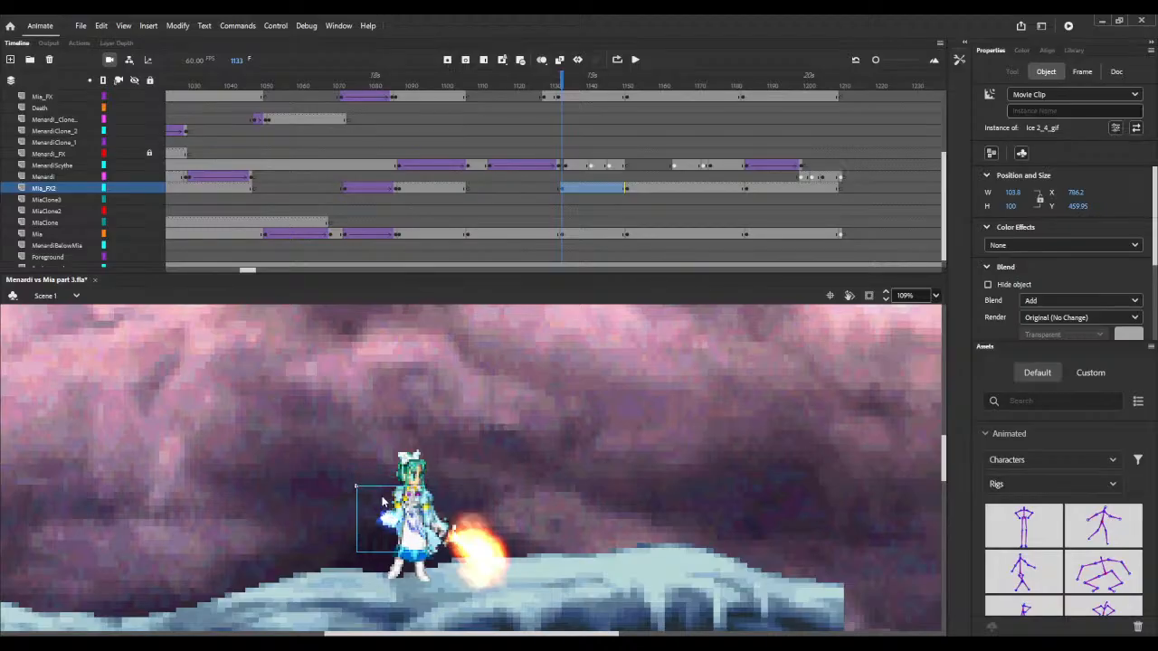
- Move the Mia_FX keyframe at frame 1183 to frame 1184, in line with the Mia and Mia_FX2 keyframes
{"action": "left_click_drag", "start_coordinate": [588, 80], "coordinate": [745, 80]}
{"action": "scroll", "coordinate": [747, 133], "scroll_direction": "up", "scroll_amount": 3}
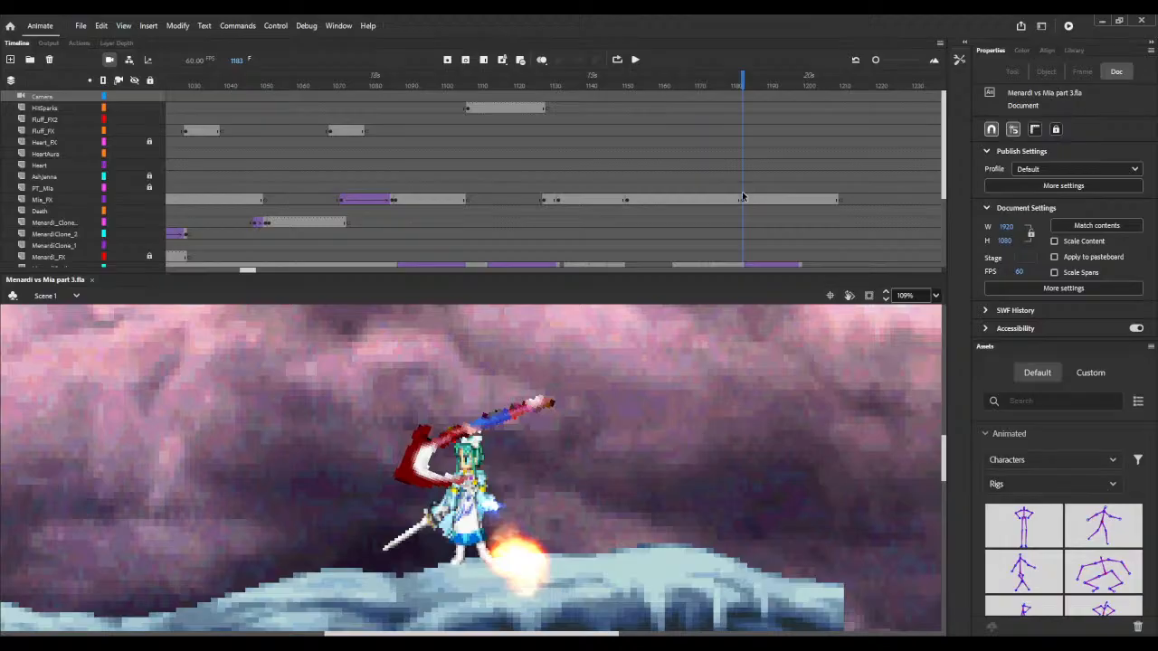
{"action": "scroll", "coordinate": [743, 197], "scroll_direction": "down", "scroll_amount": 3}
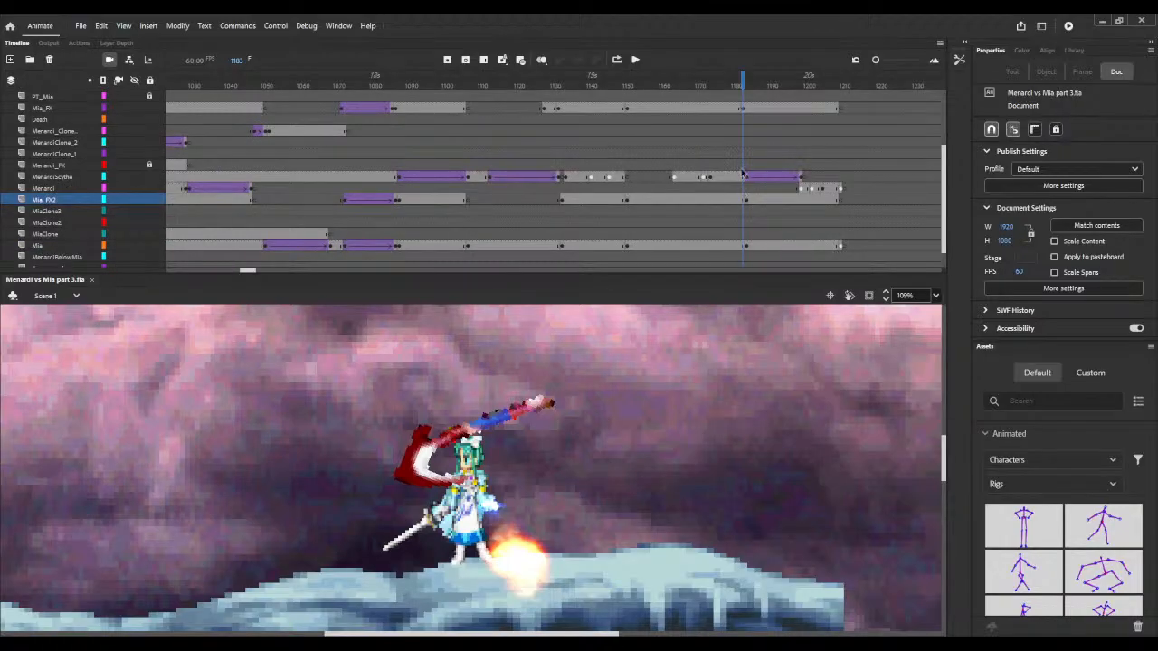
{"action": "left_click", "coordinate": [743, 110]}
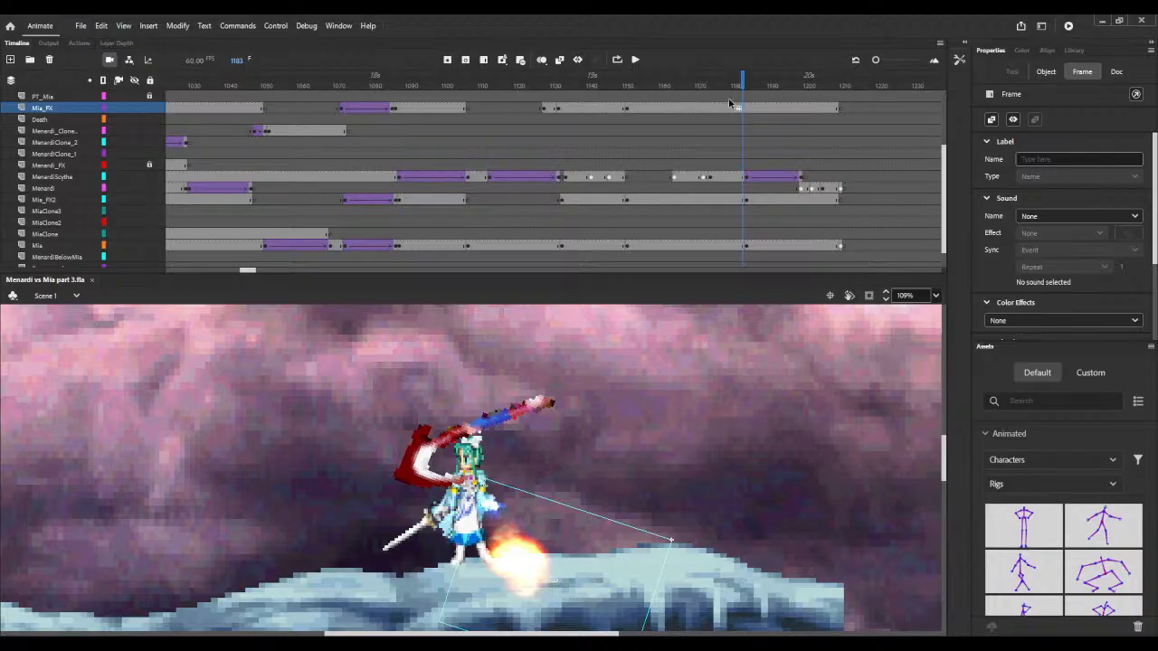
{"action": "key", "text": "F6"}
{"action": "scroll", "coordinate": [795, 117], "scroll_direction": "up", "scroll_amount": 2}
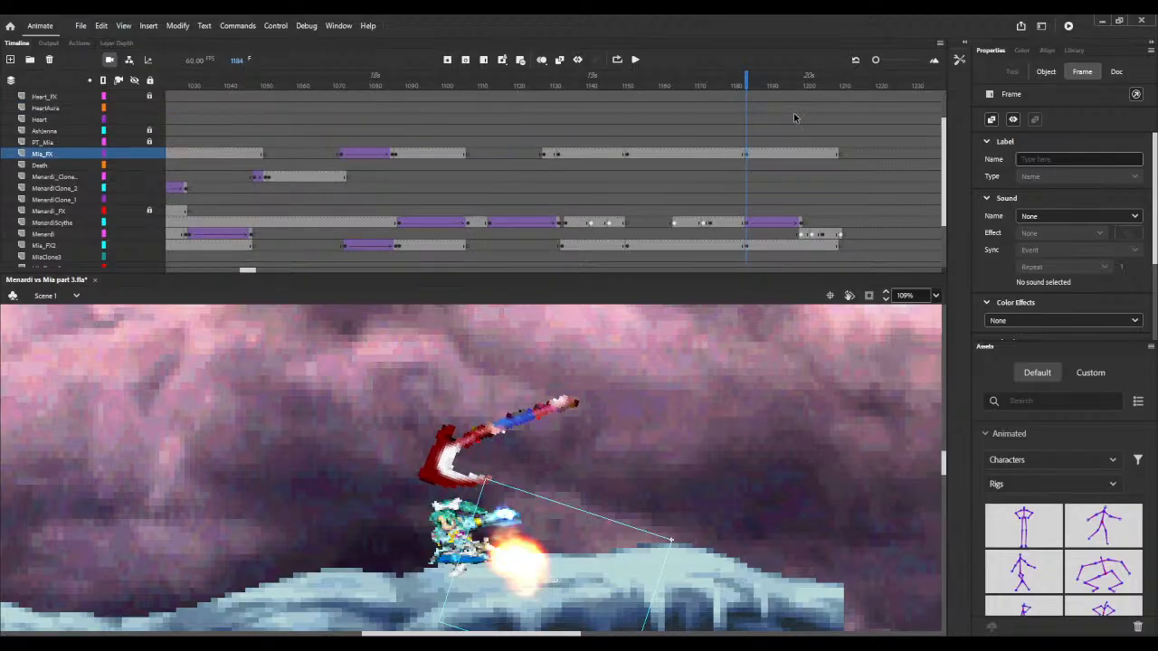
- Nudge the fire effect at frame 1184 left and up to X 1255.5 and Y 532.25, and save the document
{"action": "left_click_drag", "start_coordinate": [674, 85], "coordinate": [750, 92]}
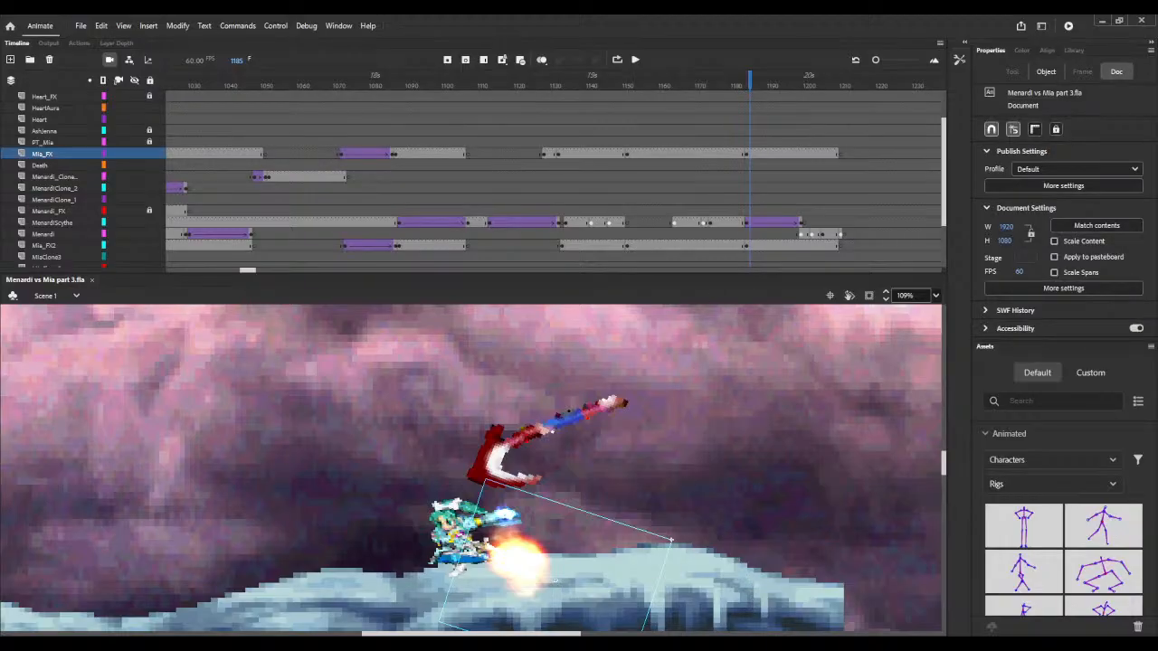
{"action": "mouse_move", "coordinate": [766, 81]}
{"action": "left_mouse_down"}
{"action": "mouse_move", "coordinate": [866, 89]}
{"action": "mouse_move", "coordinate": [746, 91]}
{"action": "left_mouse_up"}
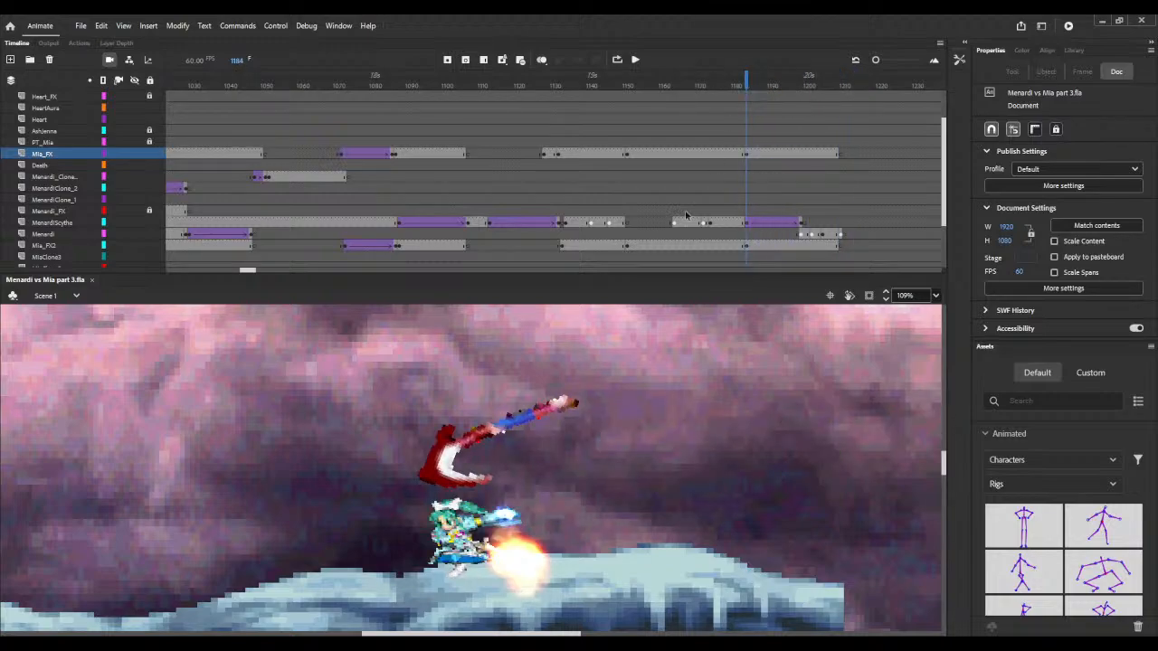
{"action": "left_click", "coordinate": [520, 570]}
{"action": "key", "text": "Left"}
{"action": "key", "text": "Left"}
{"action": "key", "text": "Left"}
{"action": "key", "text": "Left"}
{"action": "key", "text": "Left"}
{"action": "key", "text": "Left"}
{"action": "key", "text": "Up"}
{"action": "key", "text": "Up"}
{"action": "key", "text": "Up"}
{"action": "key", "text": "Up"}
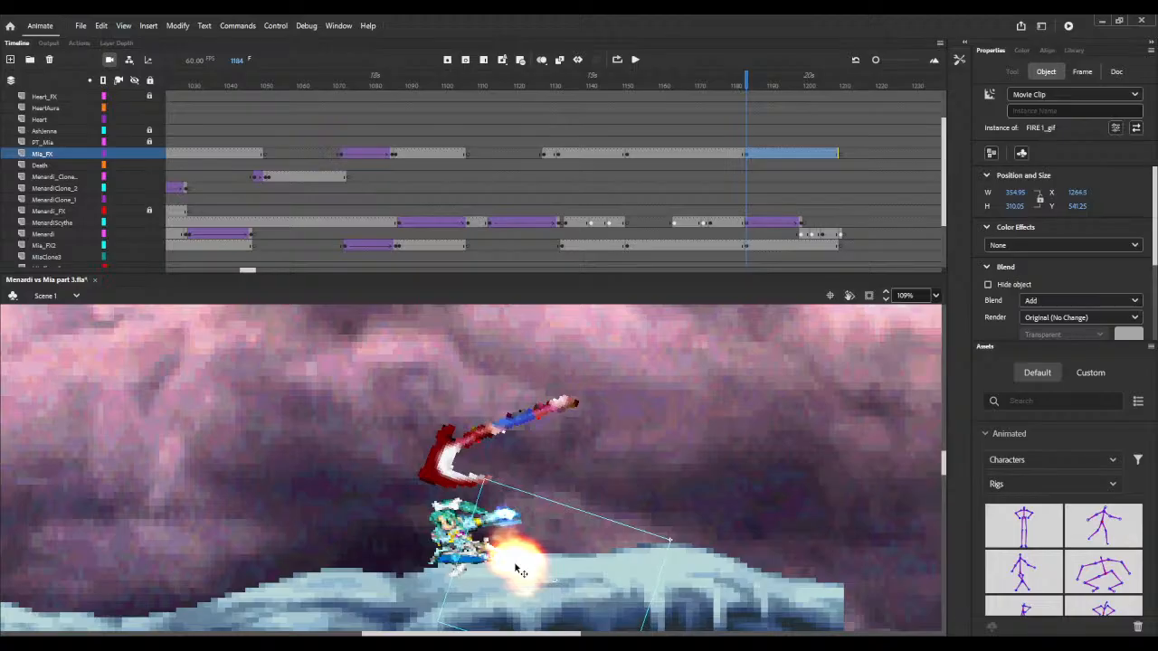
{"action": "key", "text": "Left"}
{"action": "key", "text": "Left"}
{"action": "key", "text": "Left"}
{"action": "key", "text": "Left"}
{"action": "key", "text": "Up"}
{"action": "key", "text": "Up"}
{"action": "key", "text": "Up"}
{"action": "key", "text": "Up"}
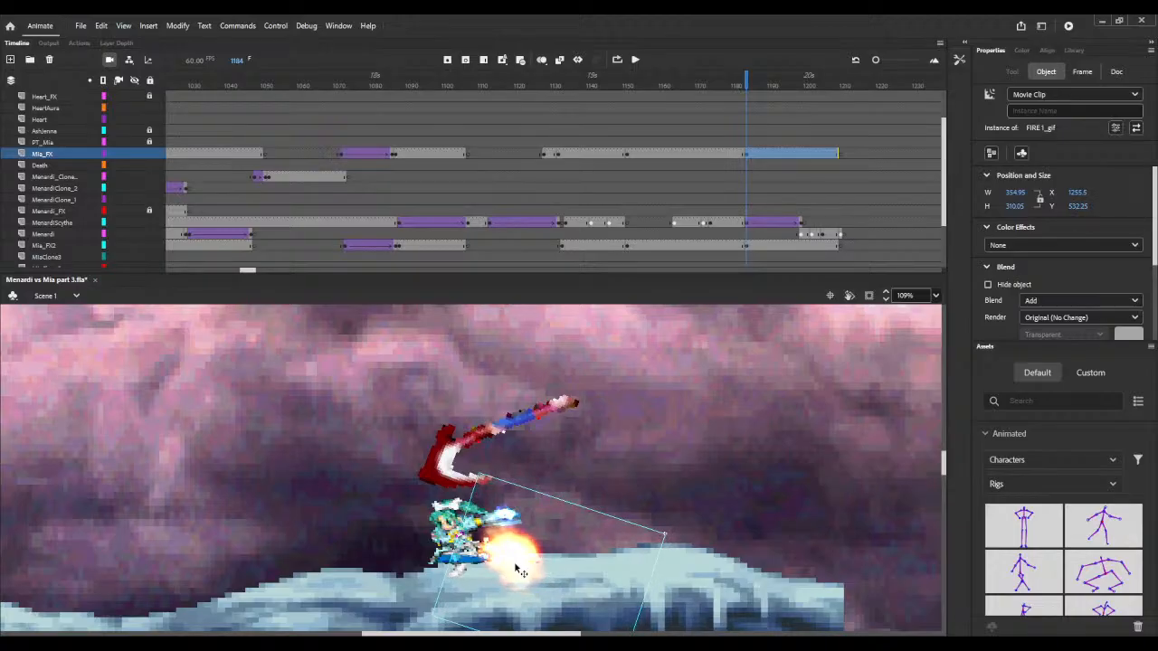
{"action": "key", "text": "ctrl+s"}
- Go to frame 1222, preview the animation as a test movie, and close the preview
{"action": "left_click_drag", "start_coordinate": [248, 273], "coordinate": [263, 273]}
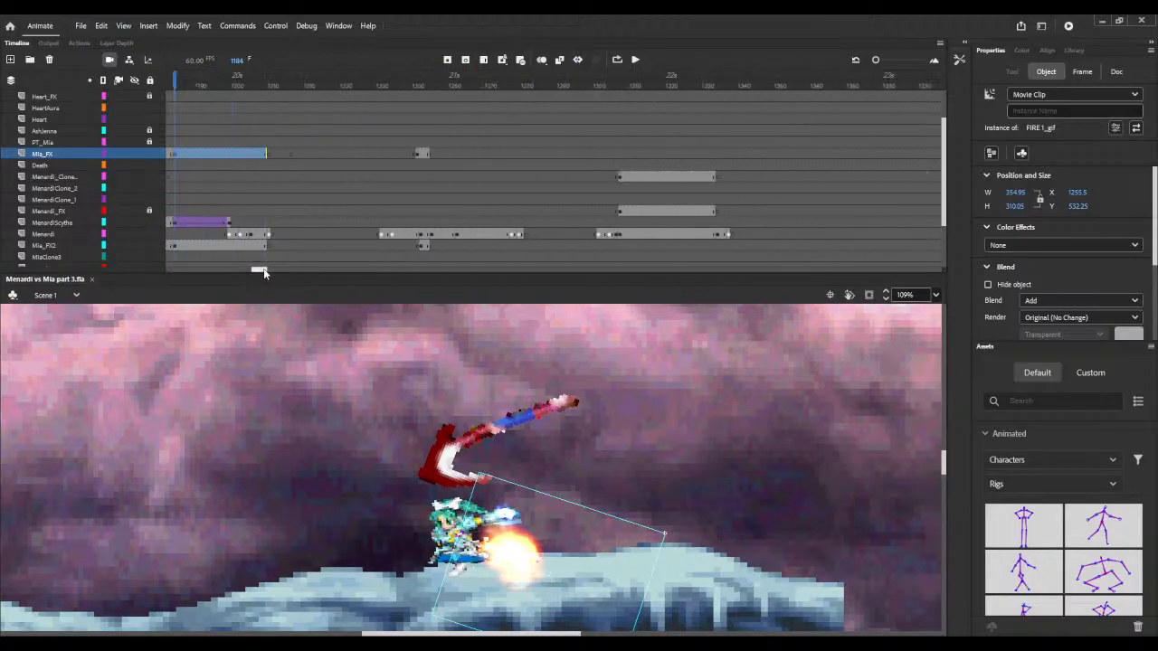
{"action": "left_click", "coordinate": [312, 85]}
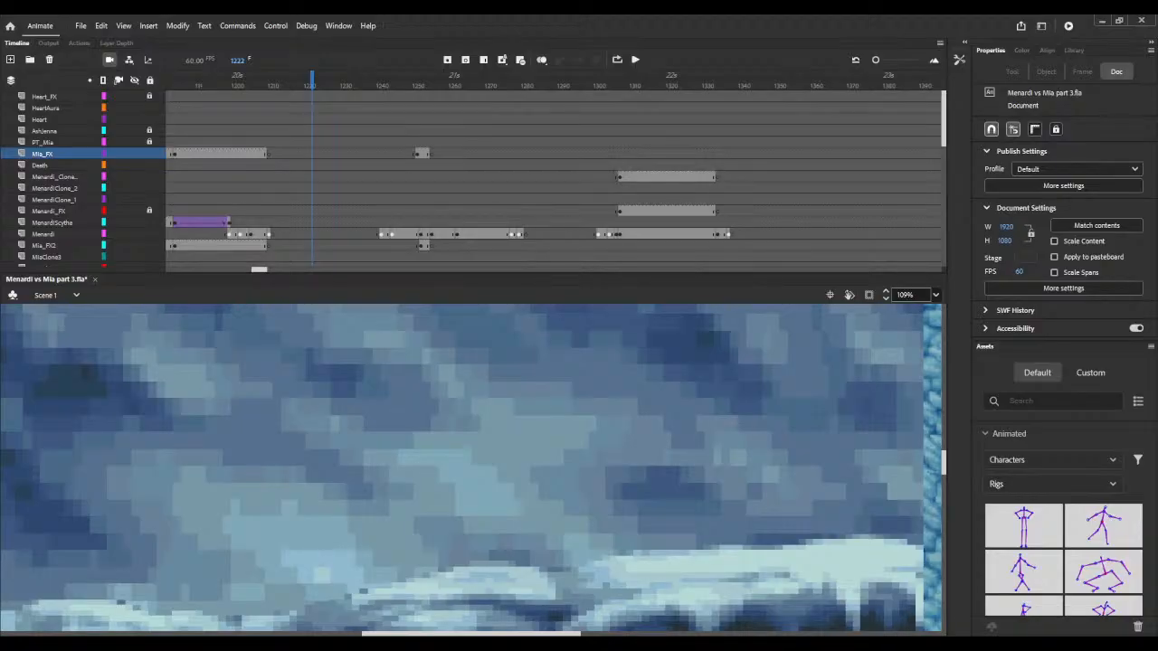
{"action": "key", "text": "ctrl+Return"}
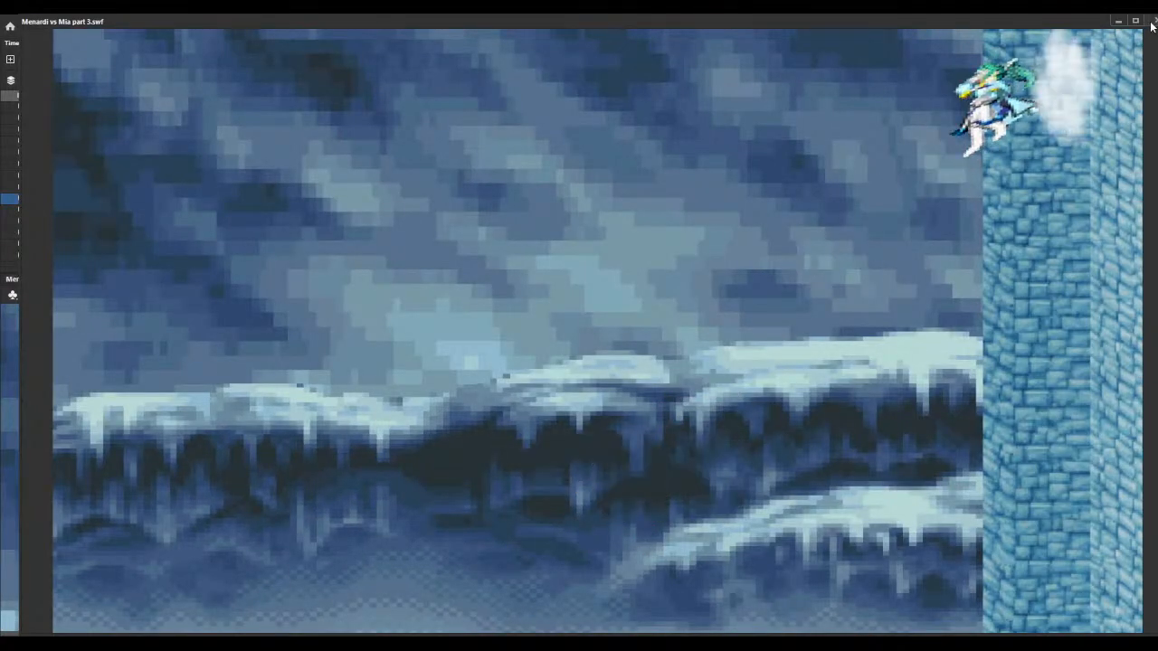
{"action": "left_click", "coordinate": [1152, 24]}
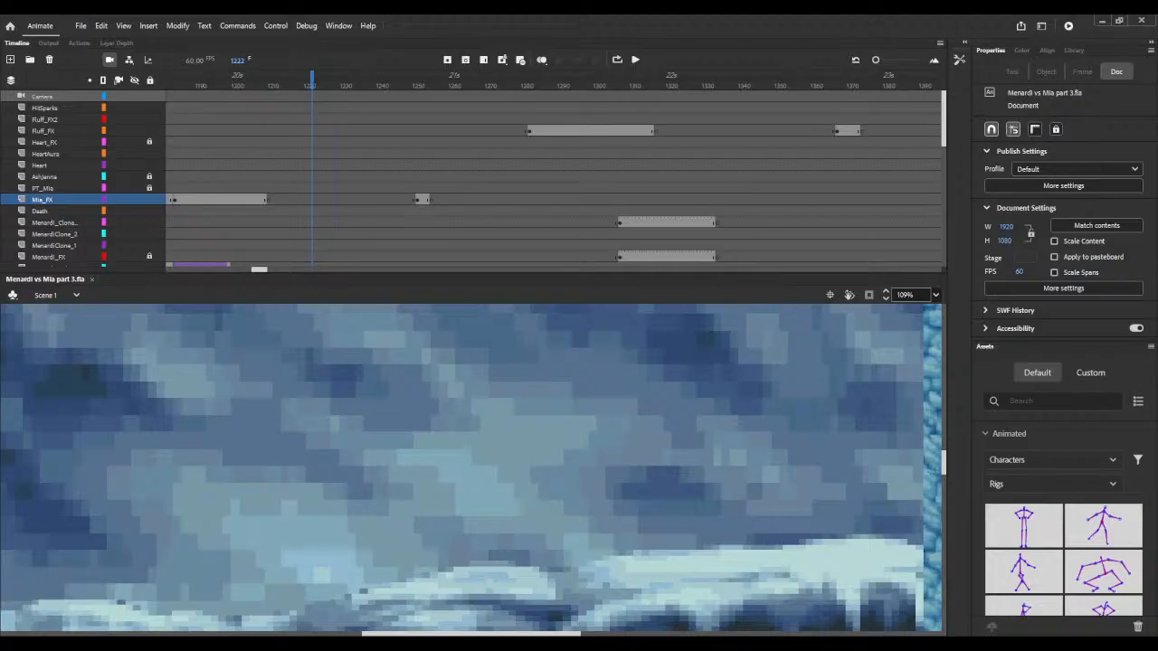